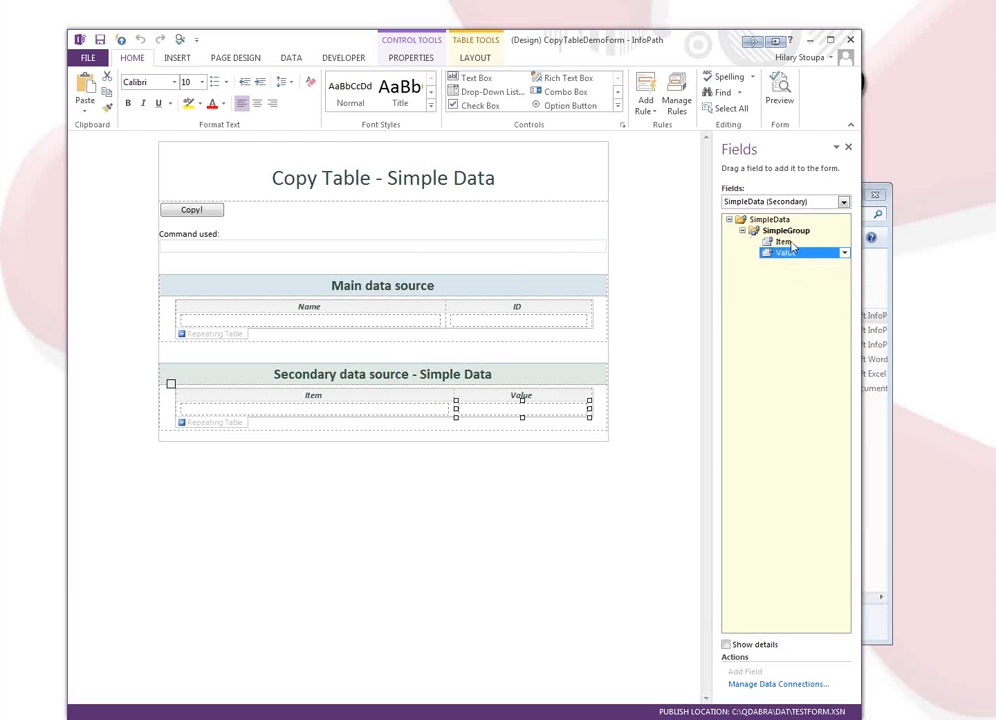
Preview the form and run its Copy! button to copy the SimpleData rows into the main data source table
click(786, 243)
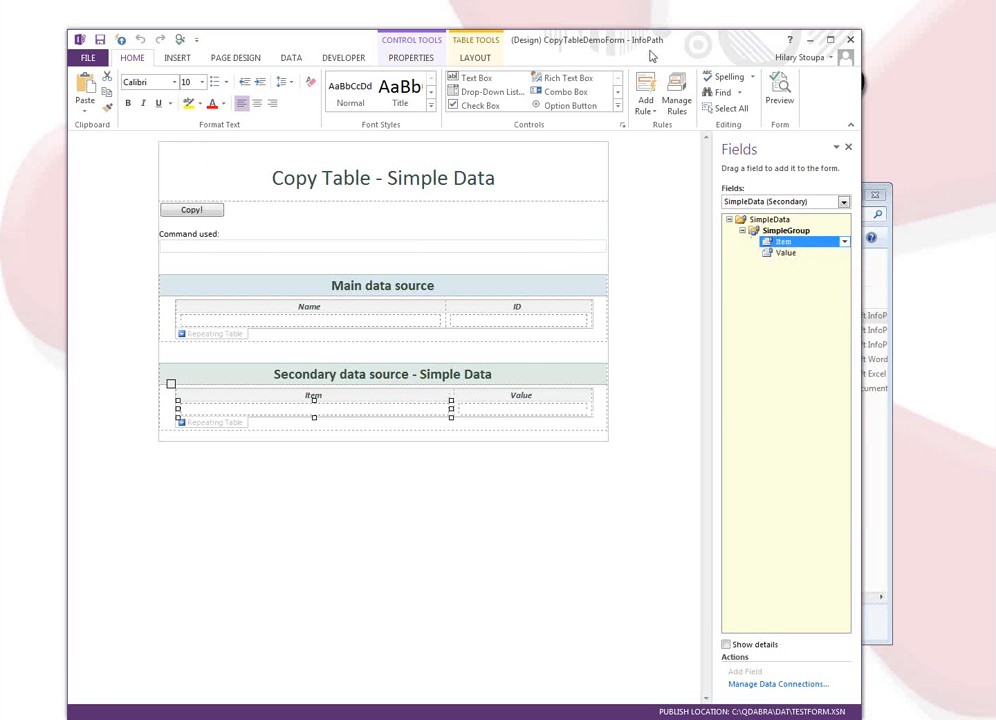
click(780, 92)
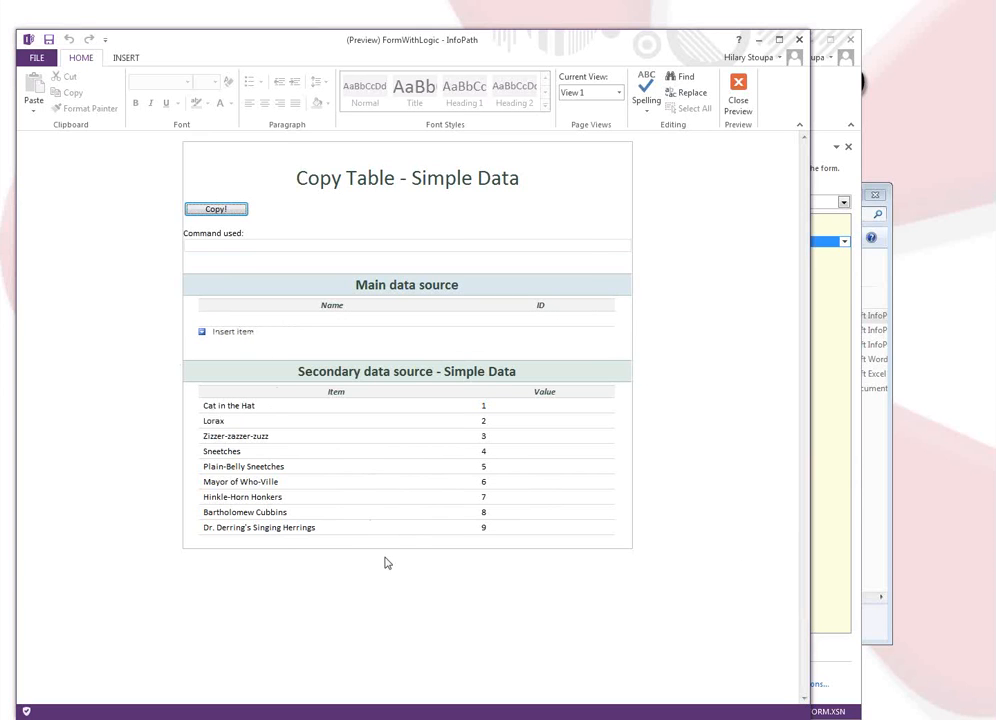
click(196, 209)
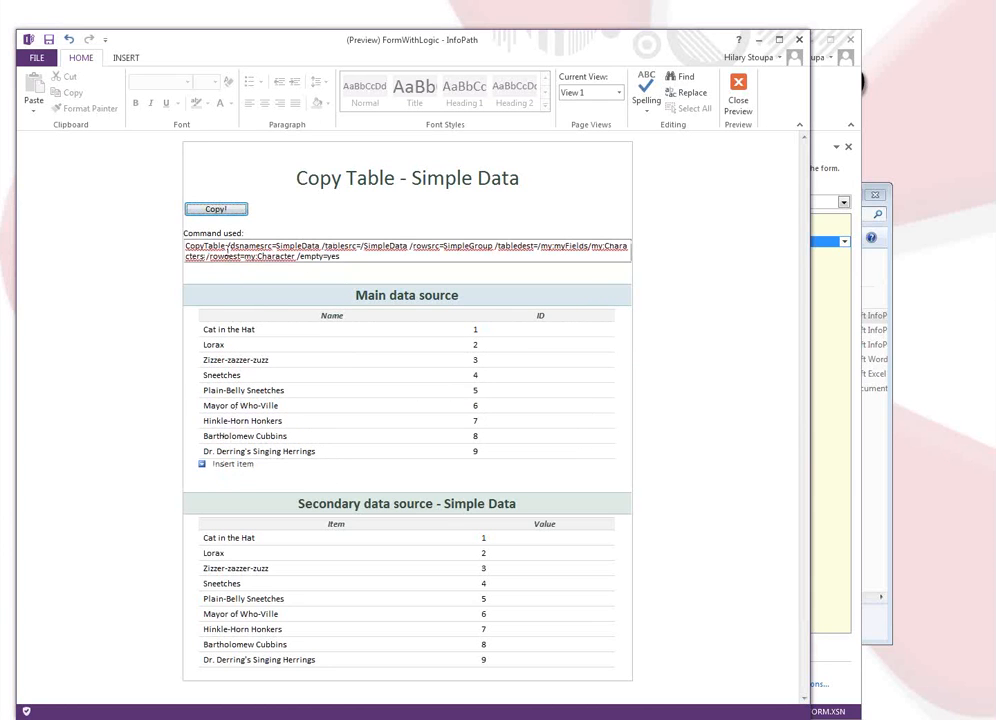
Compare the CopyTable command's dsnamesrc, tablesrc and rowsrc parameters with the SimpleData and SimpleGroup groups of the secondary data source in the form design
click(229, 246)
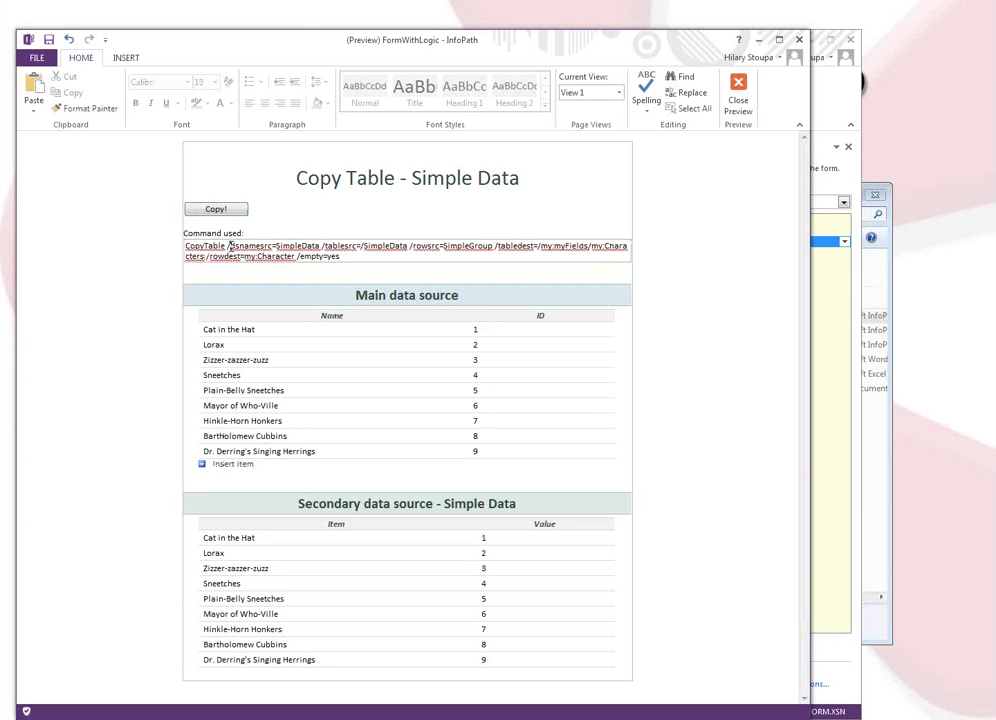
double_click(297, 246)
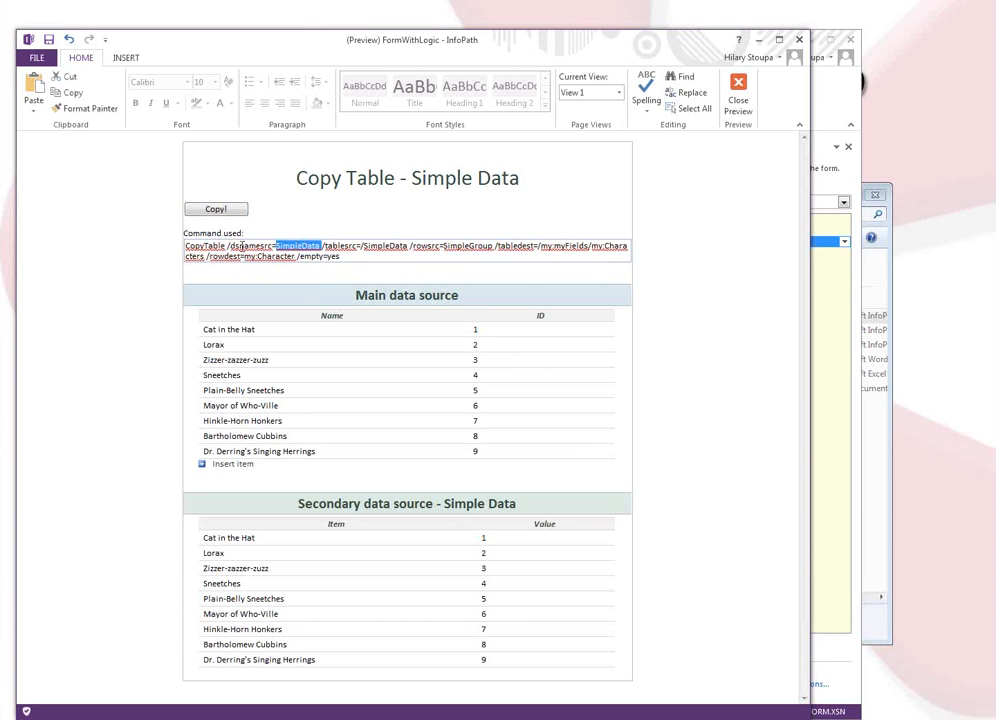
drag(271, 246, 261, 247)
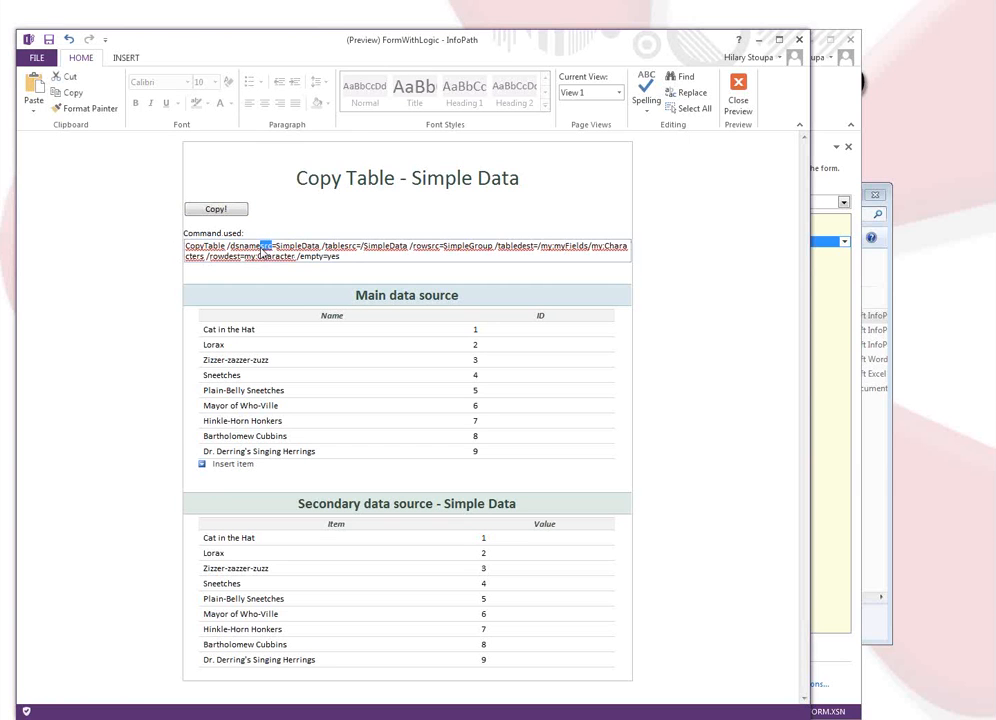
click(358, 248)
drag(358, 248, 337, 248)
click(816, 320)
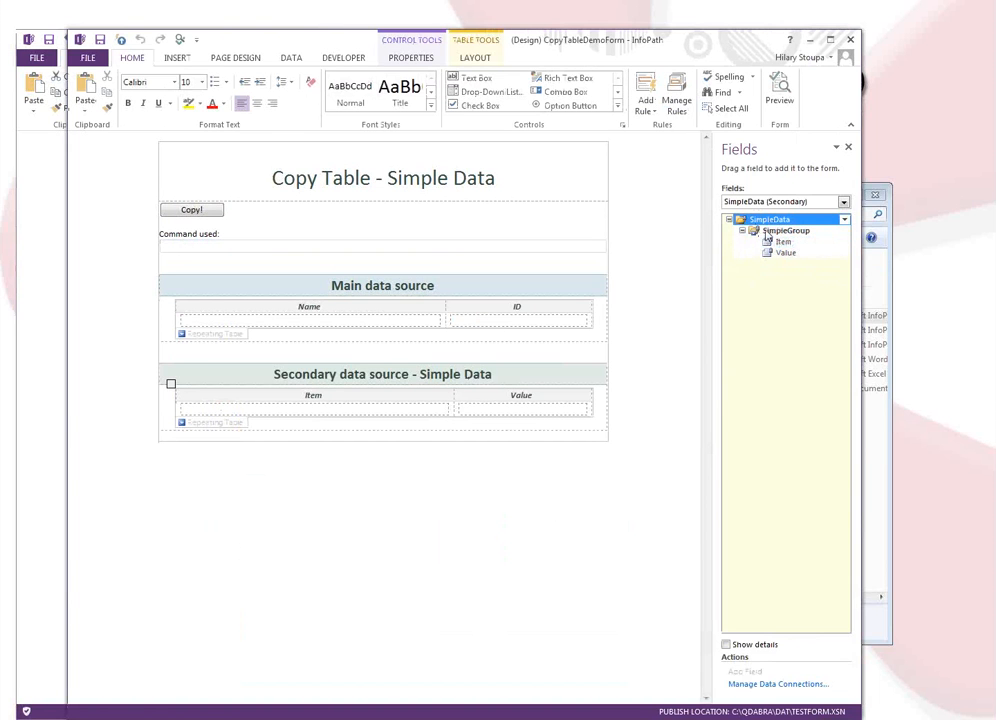
click(47, 209)
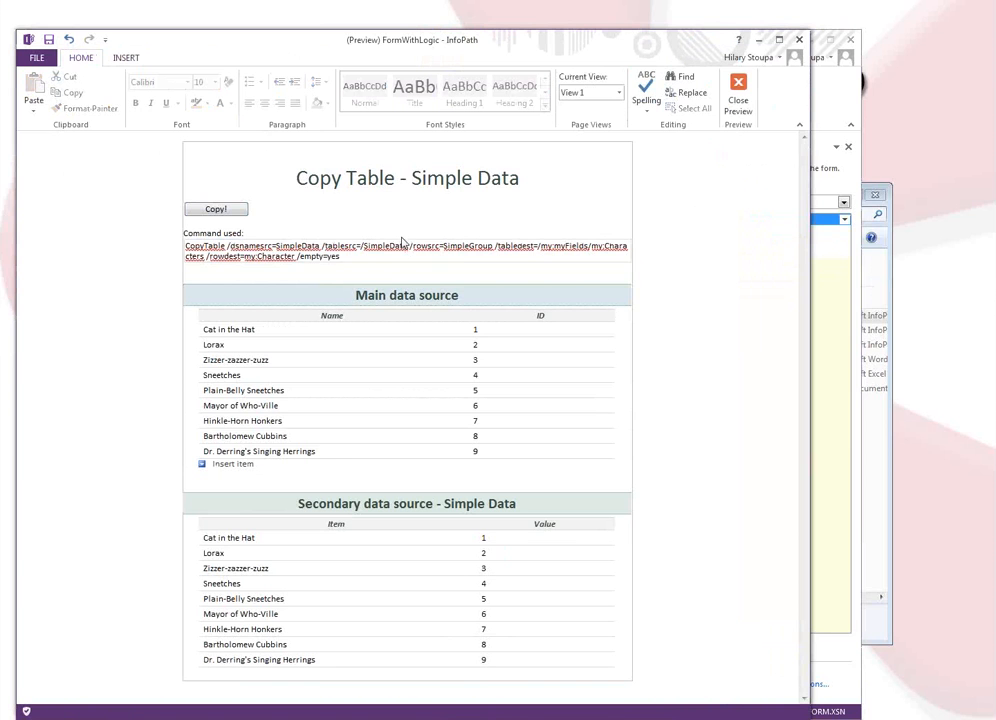
double_click(467, 246)
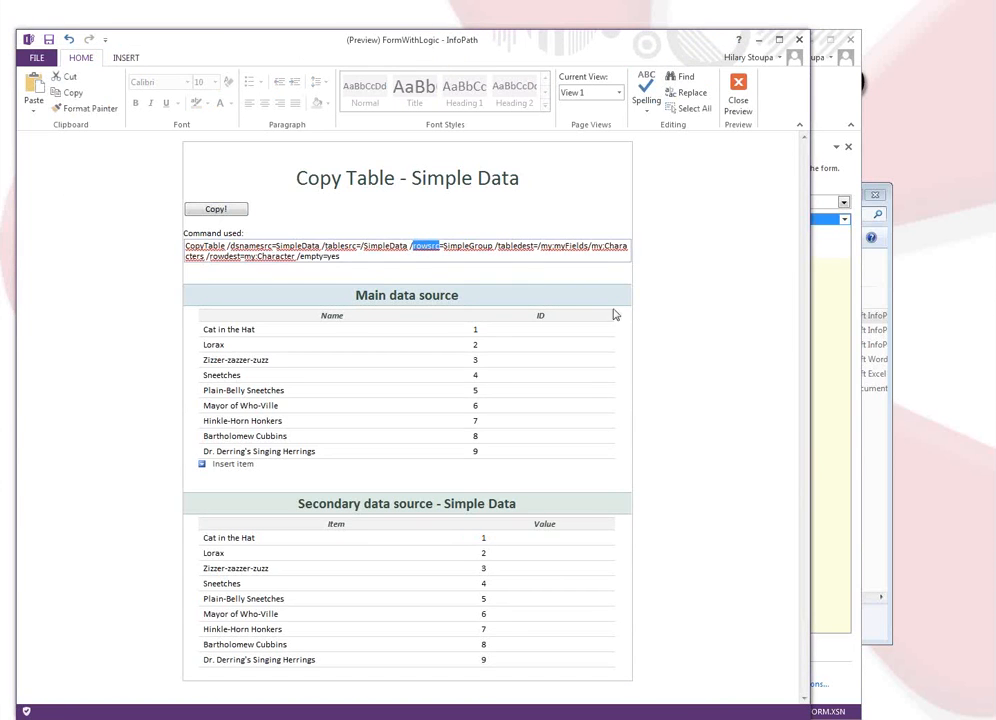
click(850, 318)
click(786, 230)
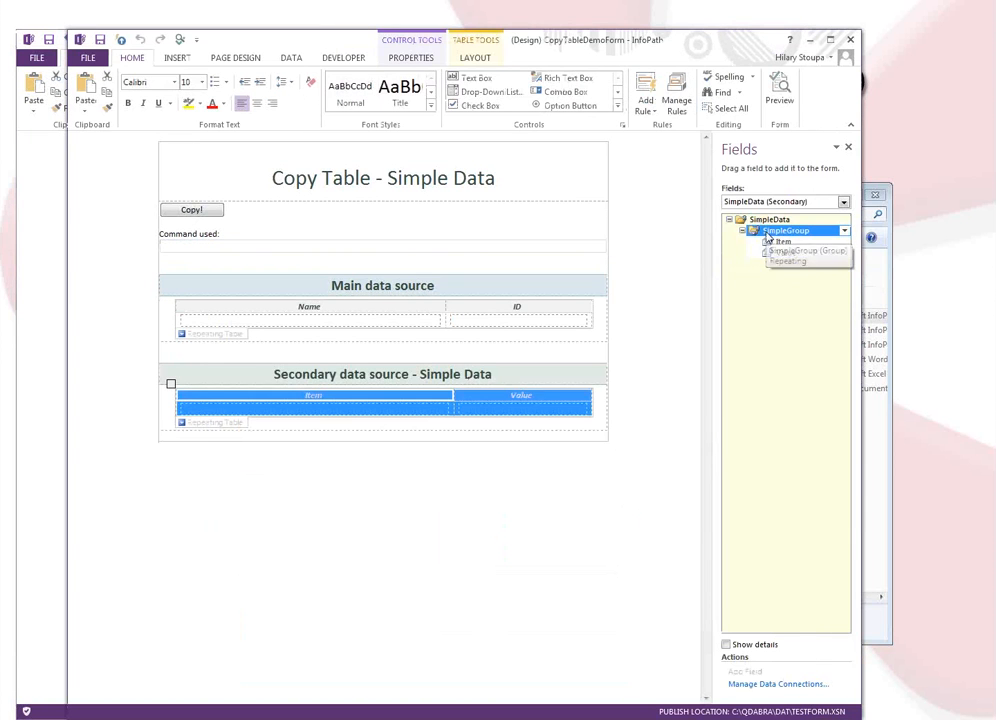
click(37, 265)
click(330, 256)
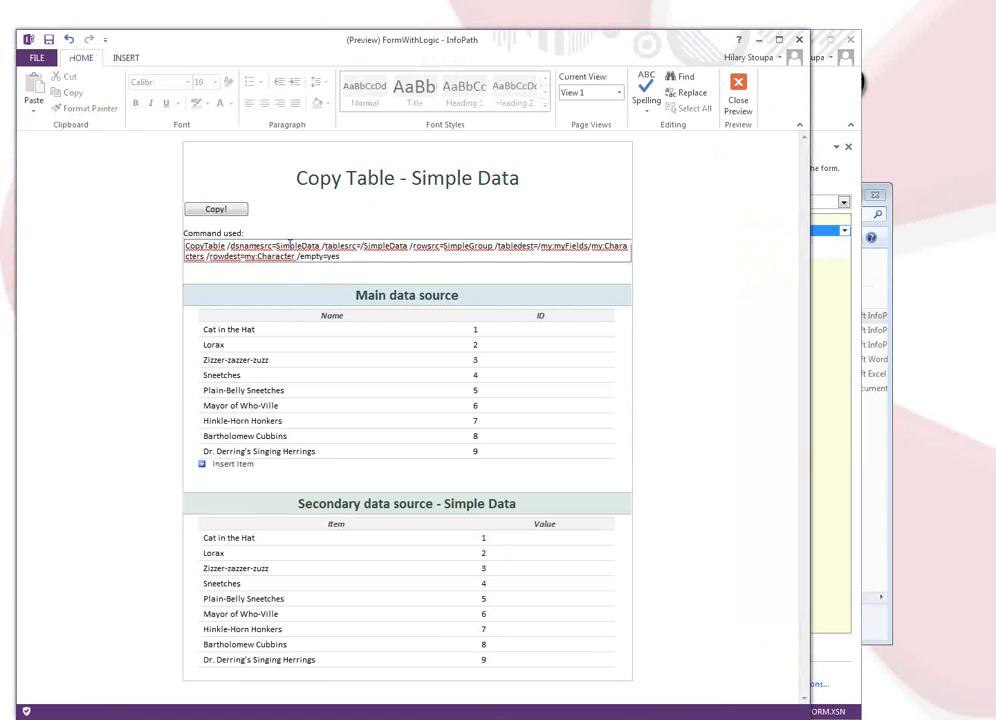
Review the source part of the CopyTable command, from dsnamesrc through tablesrc to rowsrc
drag(229, 245, 321, 247)
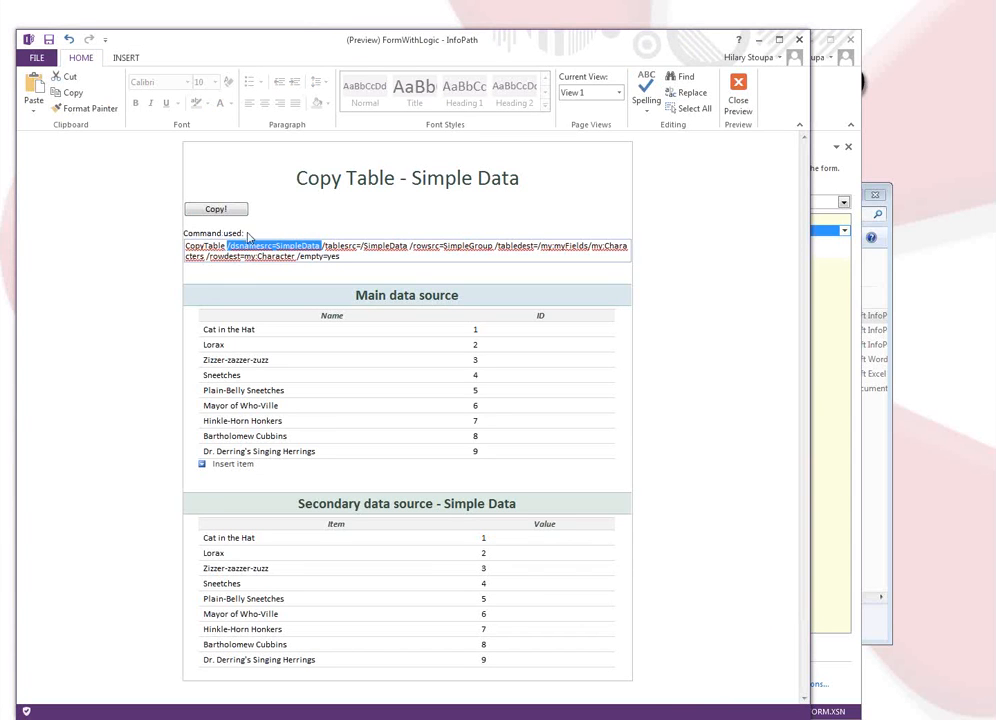
double_click(333, 246)
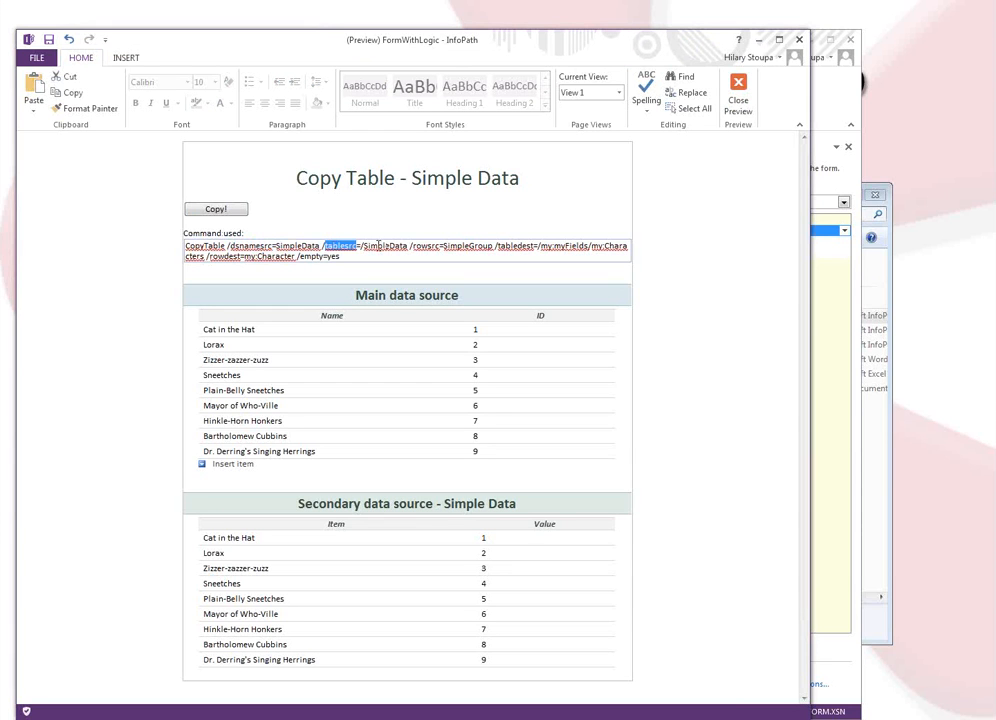
double_click(425, 246)
click(468, 246)
double_click(468, 246)
click(525, 248)
Compare the command's tabledest and rowdest parameters with the Characters and Character groups in the main data source
drag(495, 246, 205, 259)
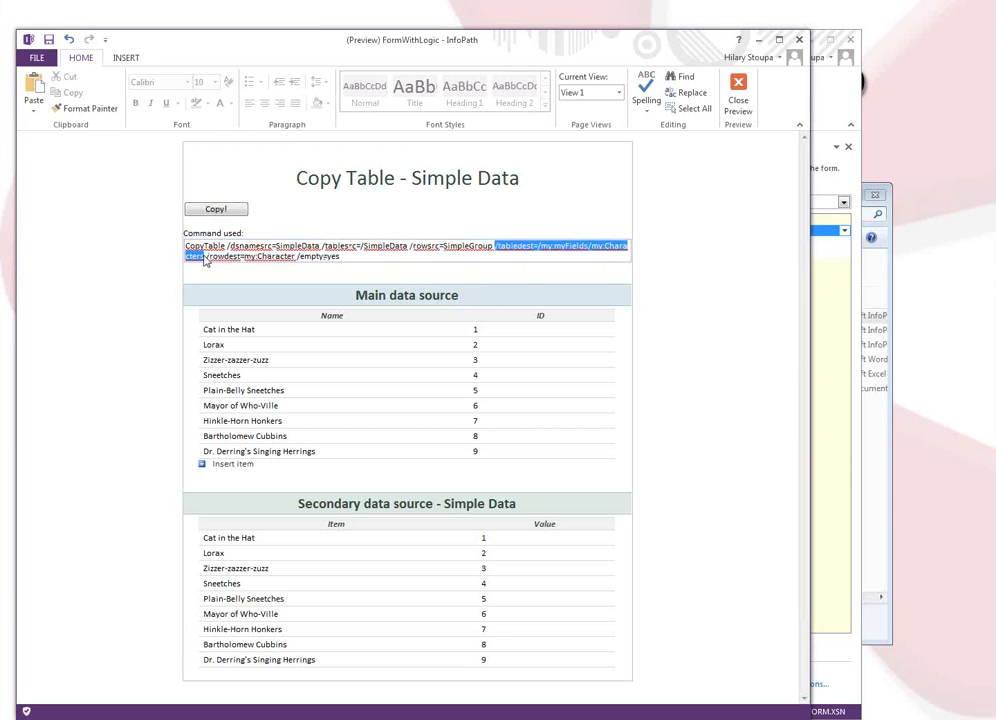
click(829, 380)
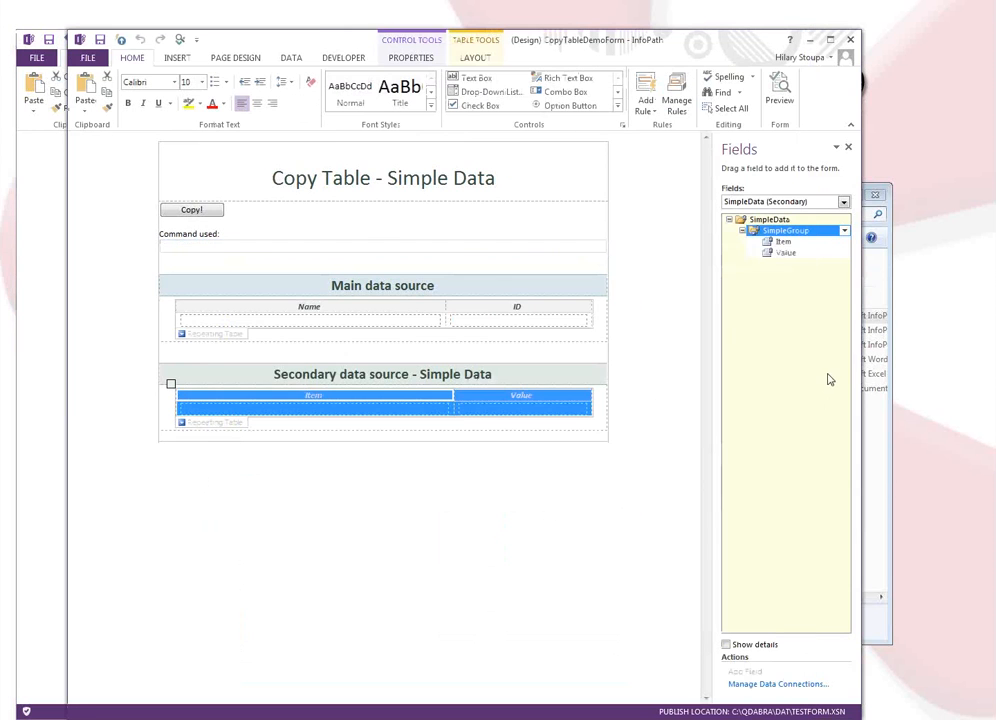
click(219, 335)
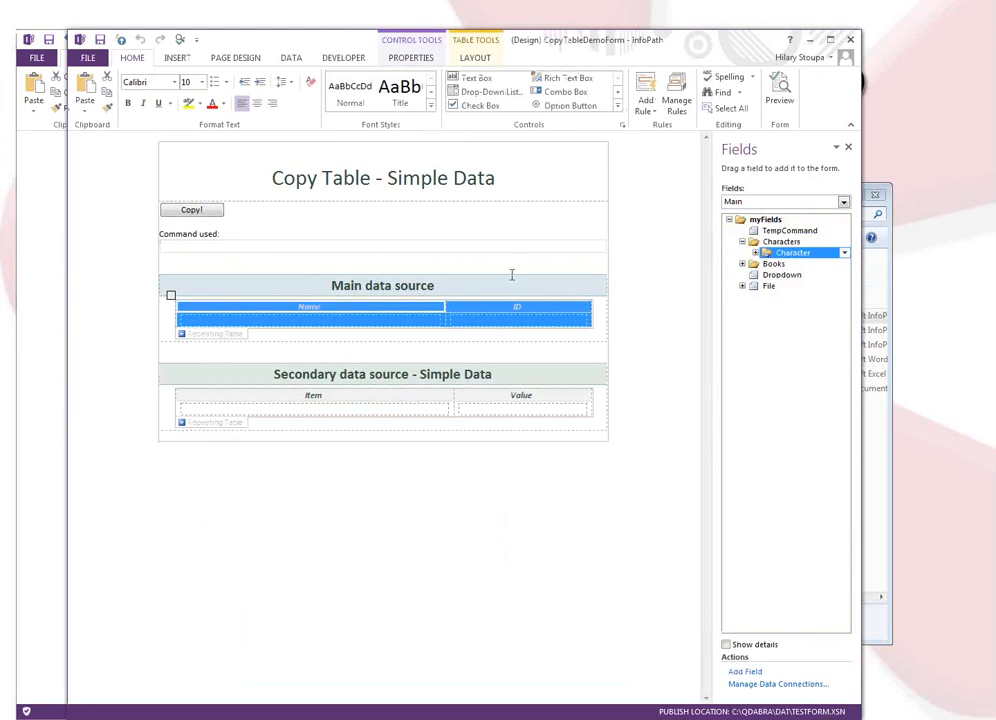
click(52, 252)
click(623, 256)
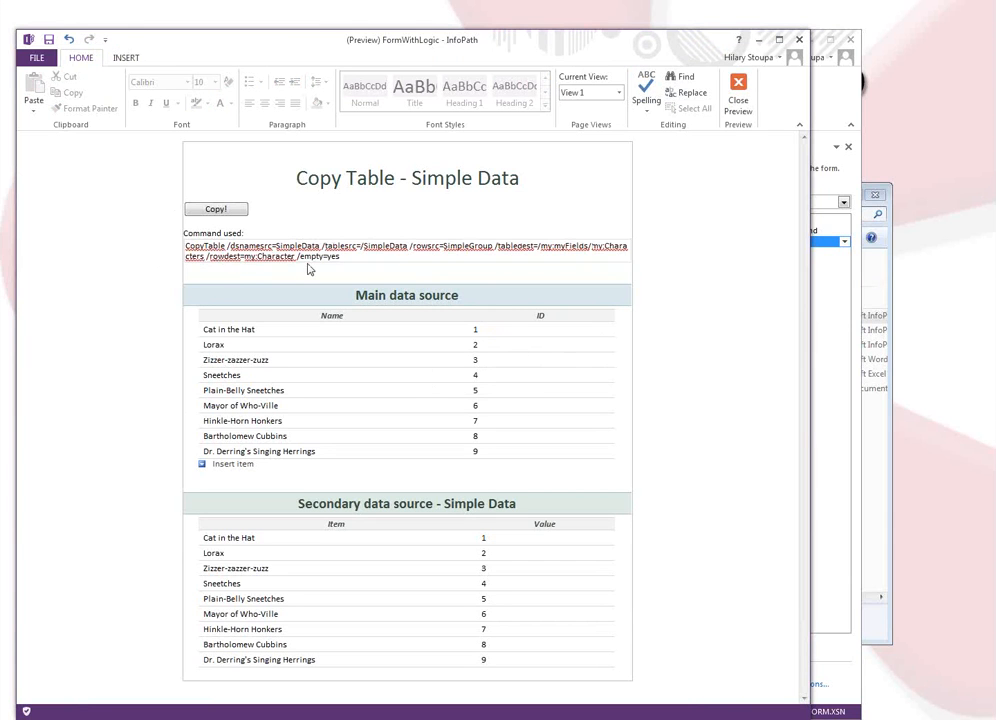
click(450, 245)
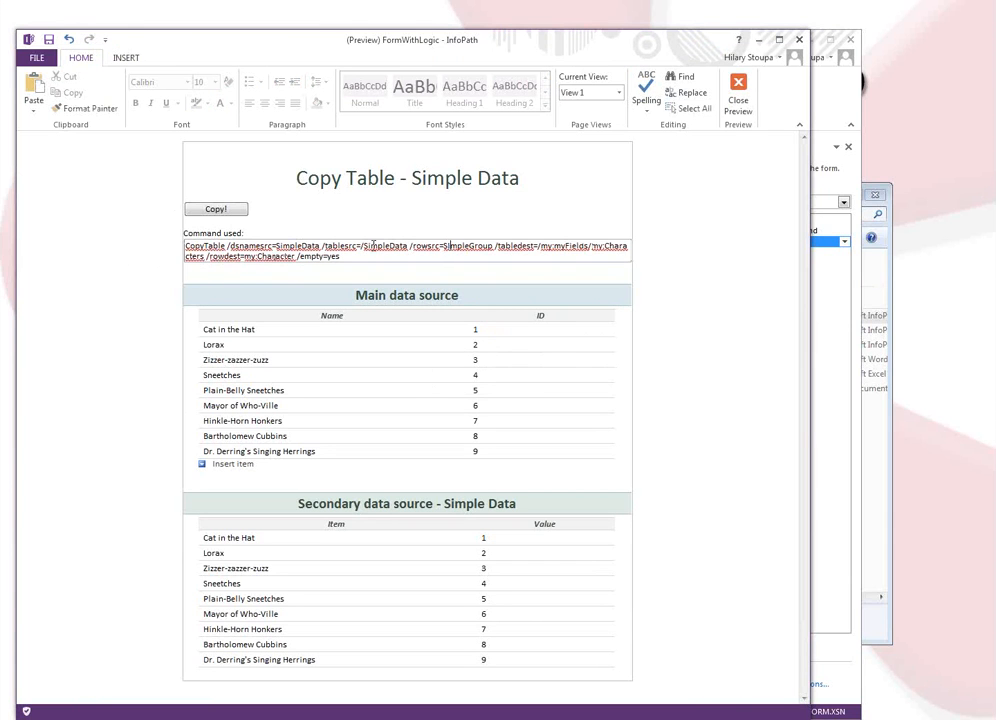
click(260, 257)
double_click(251, 257)
Copy the XPath of the repeating Character group from the main data source in the form design
click(830, 287)
click(768, 252)
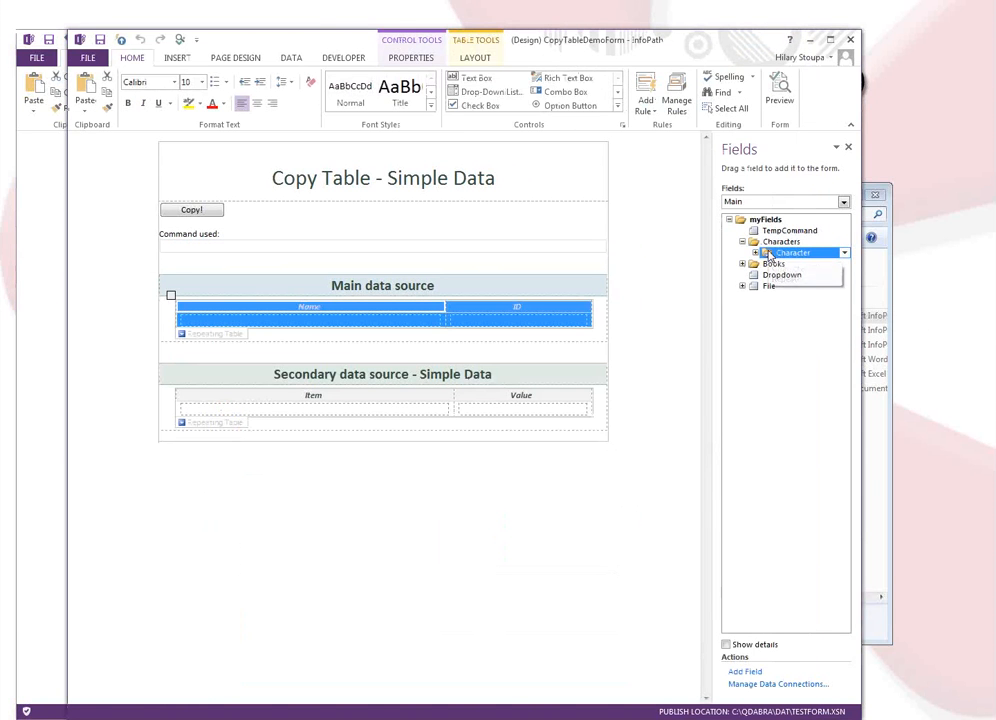
click(844, 252)
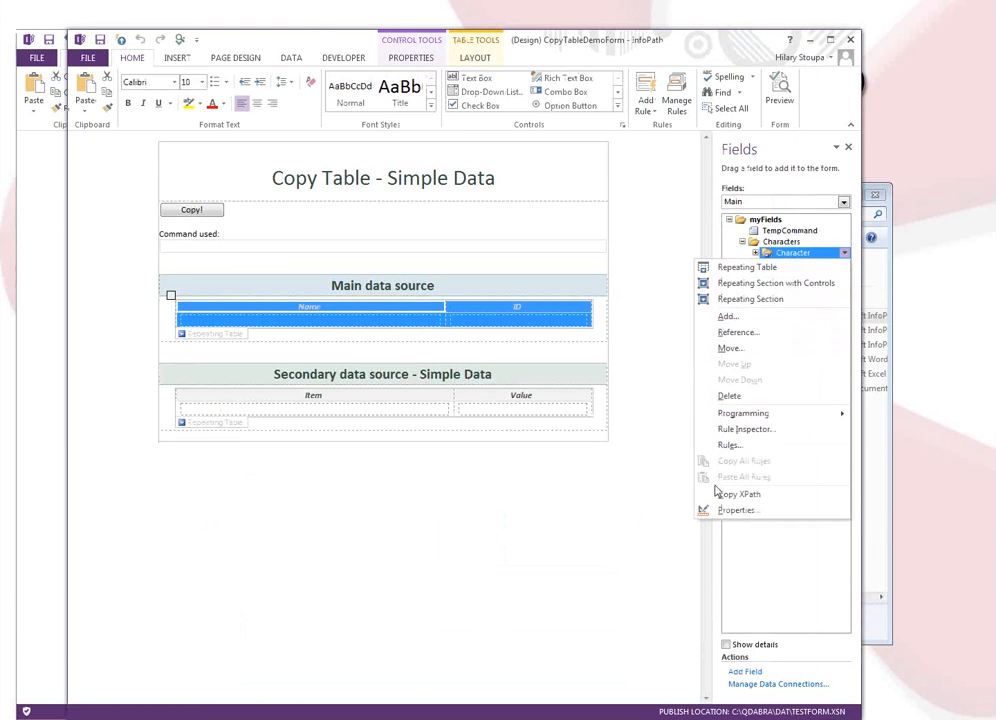
click(718, 492)
Switch to Notepad++ and start a new document containing /tabledest= followed by the copied Character XPath
click(41, 321)
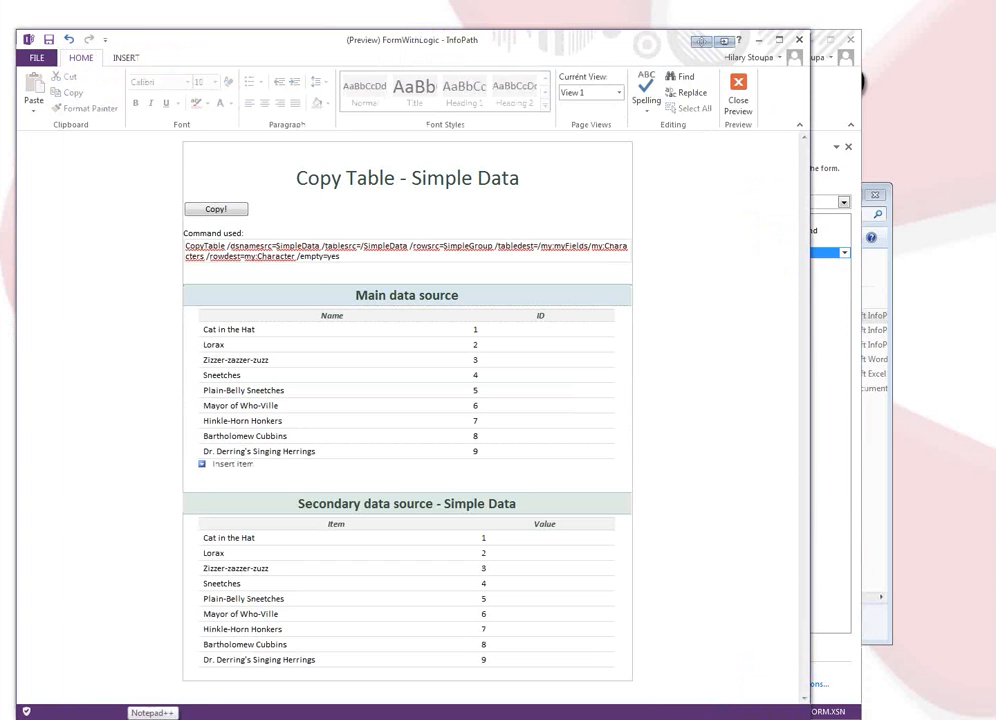
click(150, 716)
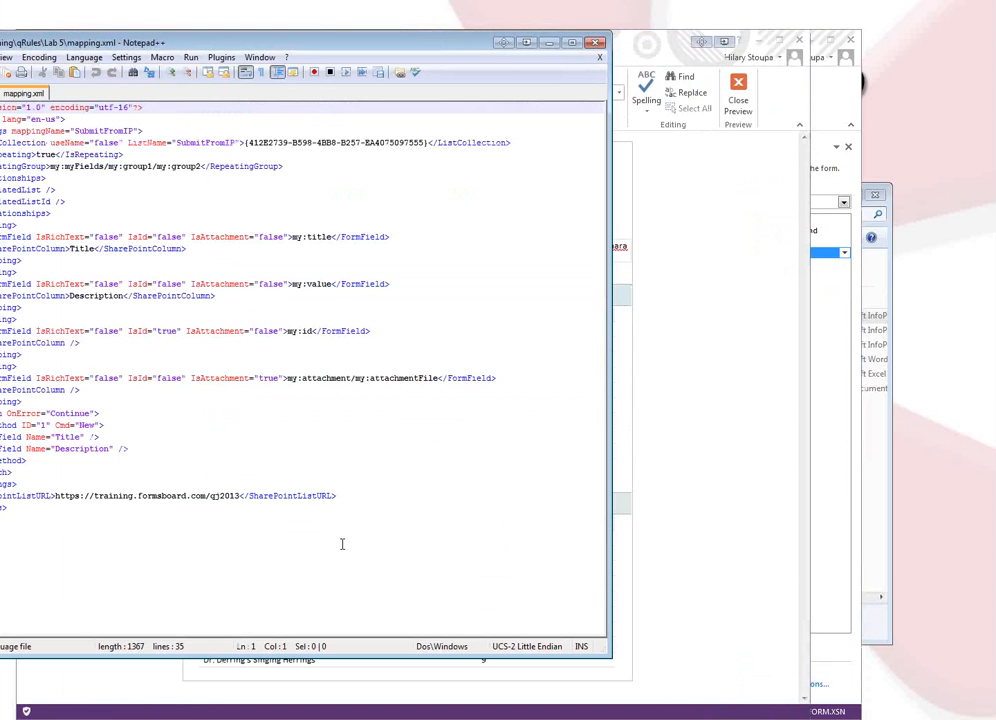
key(ctrl+n)
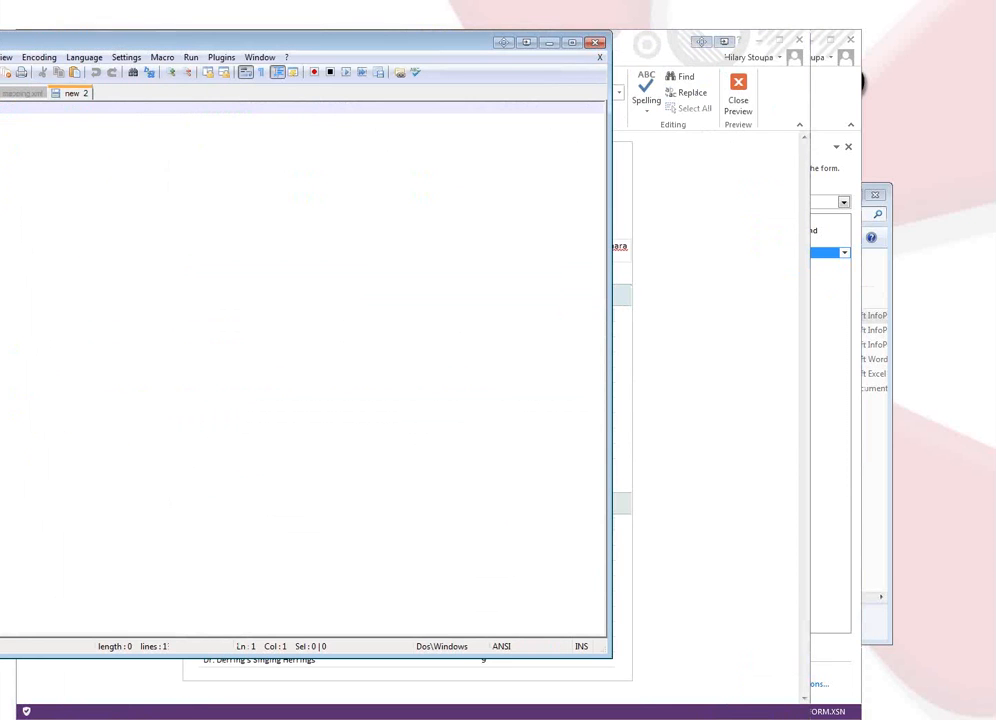
drag(33, 47, 232, 282)
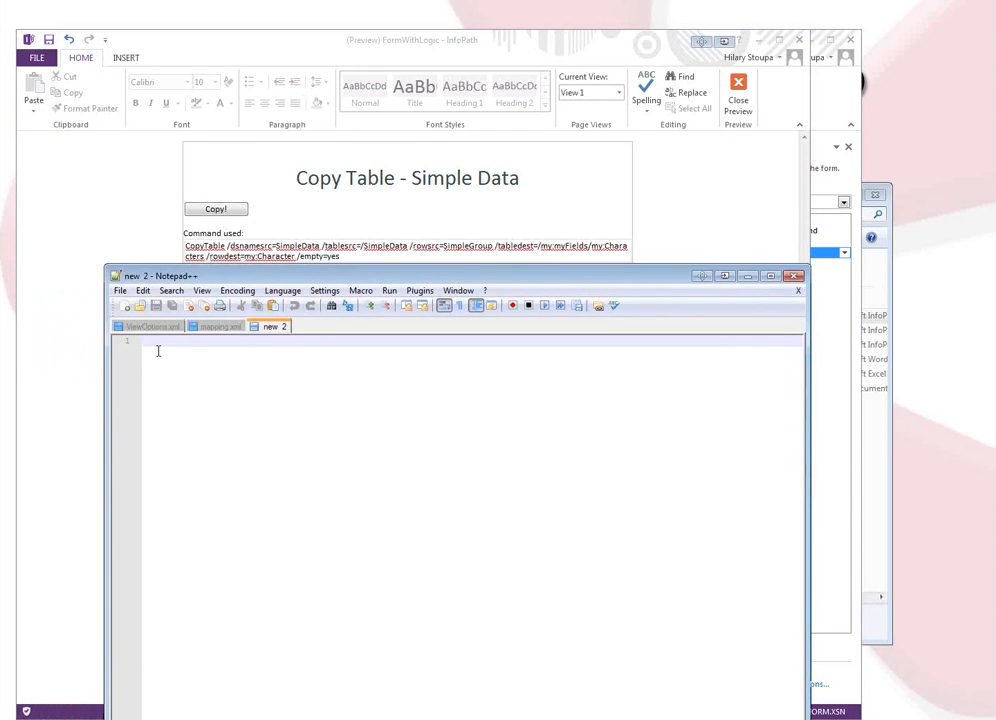
text(/tabledest=)
key(ctrl+v)
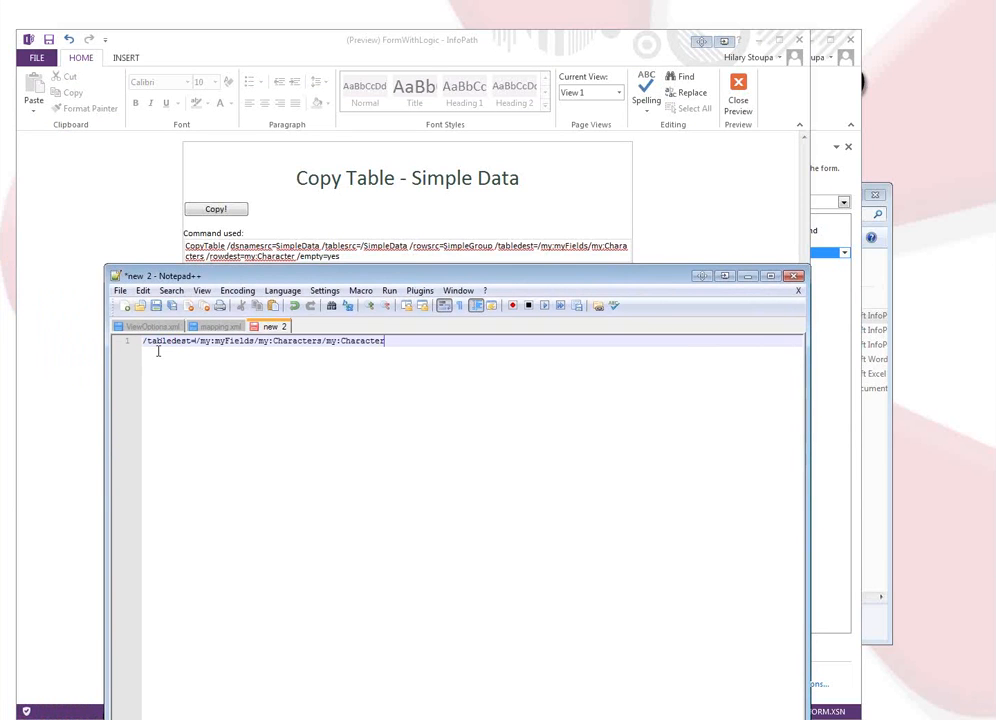
Split the pasted path after my:Characters by inserting /rowdest= in front of my:Character
click(326, 341)
text(rowdest=)
text(/)
Close the InfoPath form preview and open the Copy! button's Copy Table rule action that sets the Command field's value
click(686, 233)
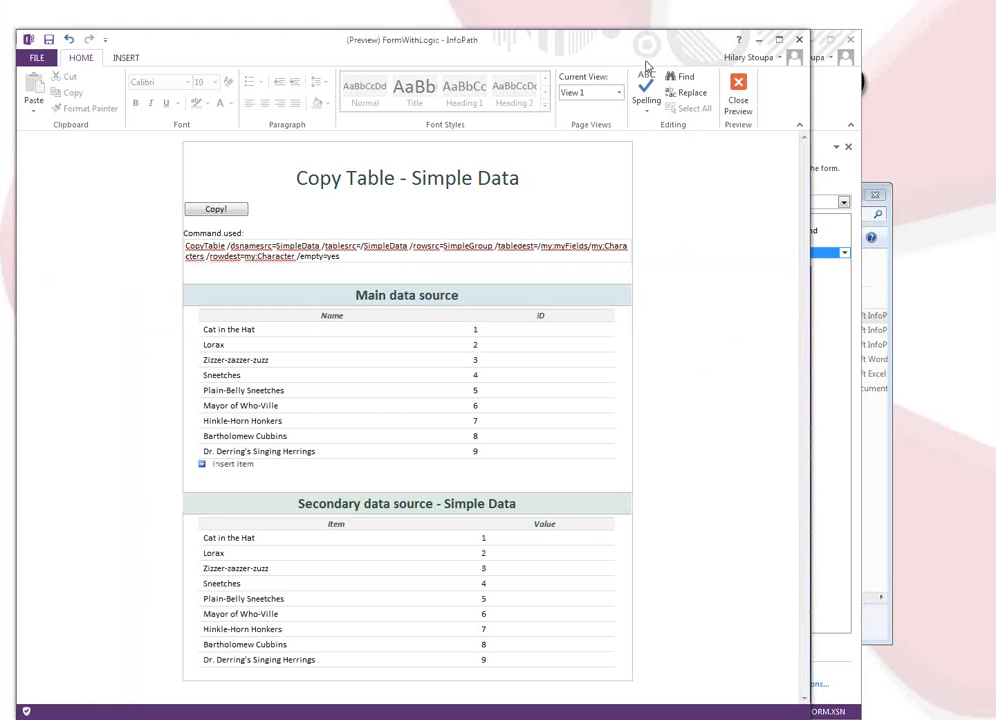
click(738, 100)
click(642, 196)
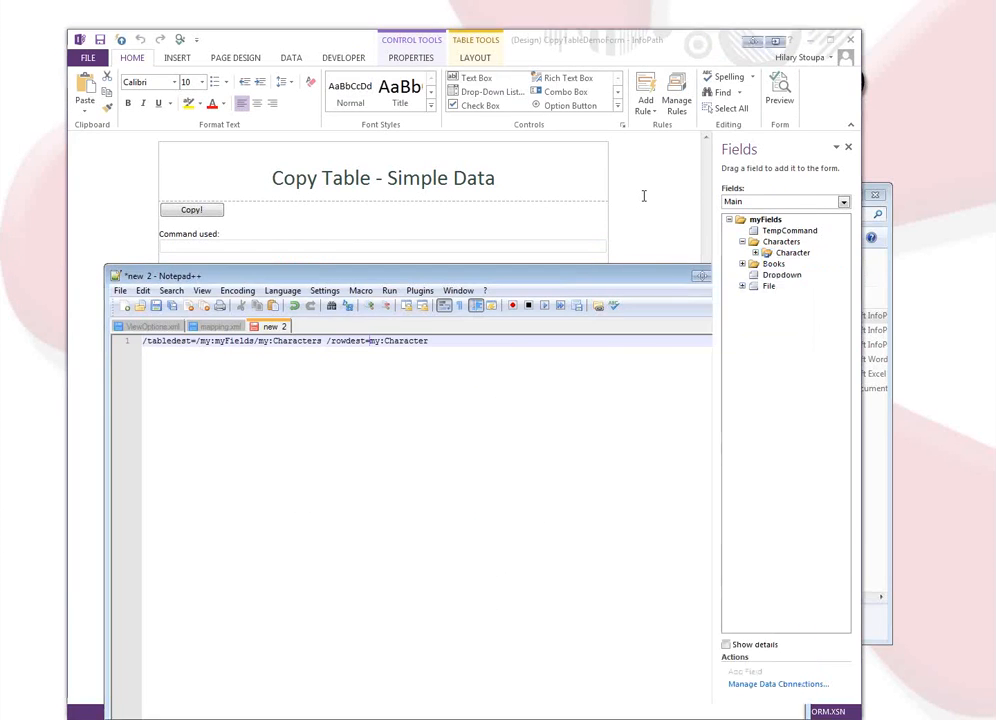
click(188, 210)
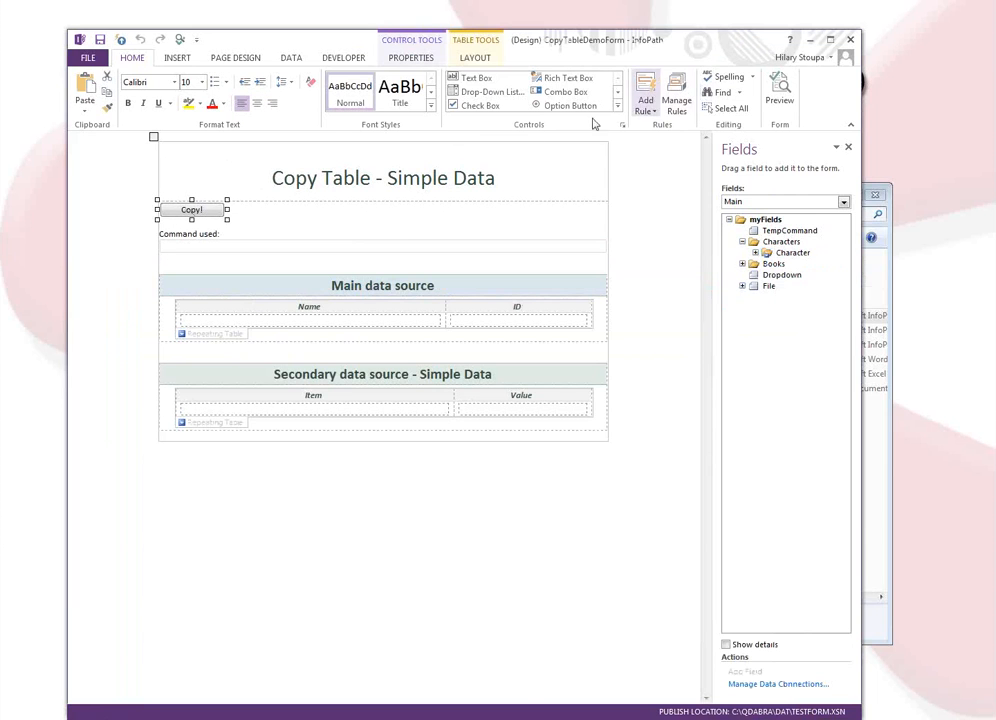
click(676, 100)
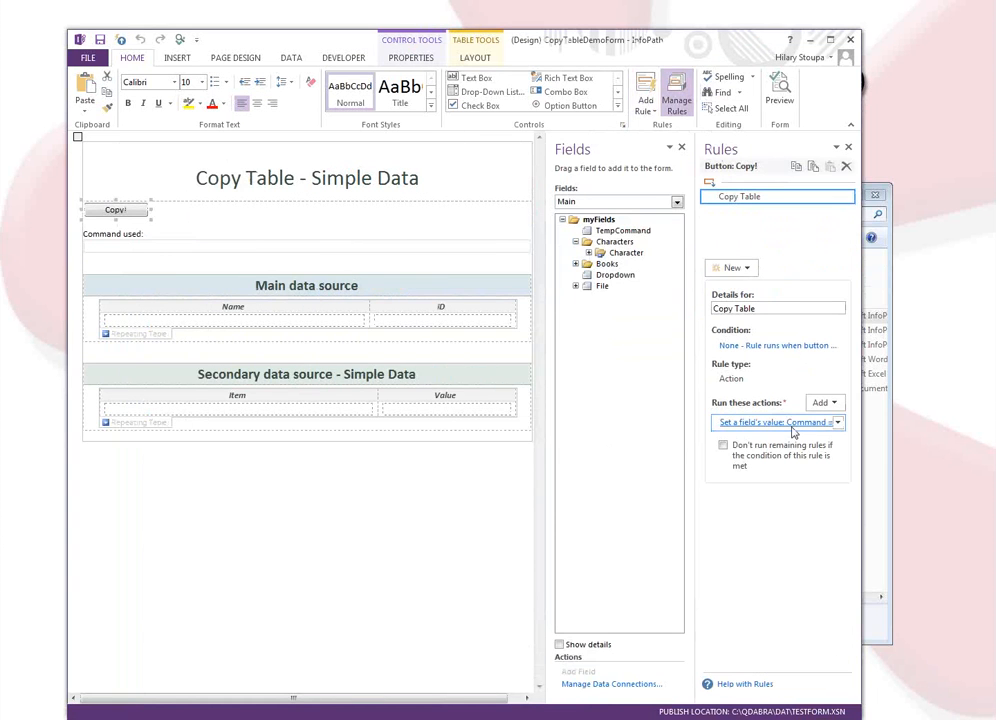
click(790, 423)
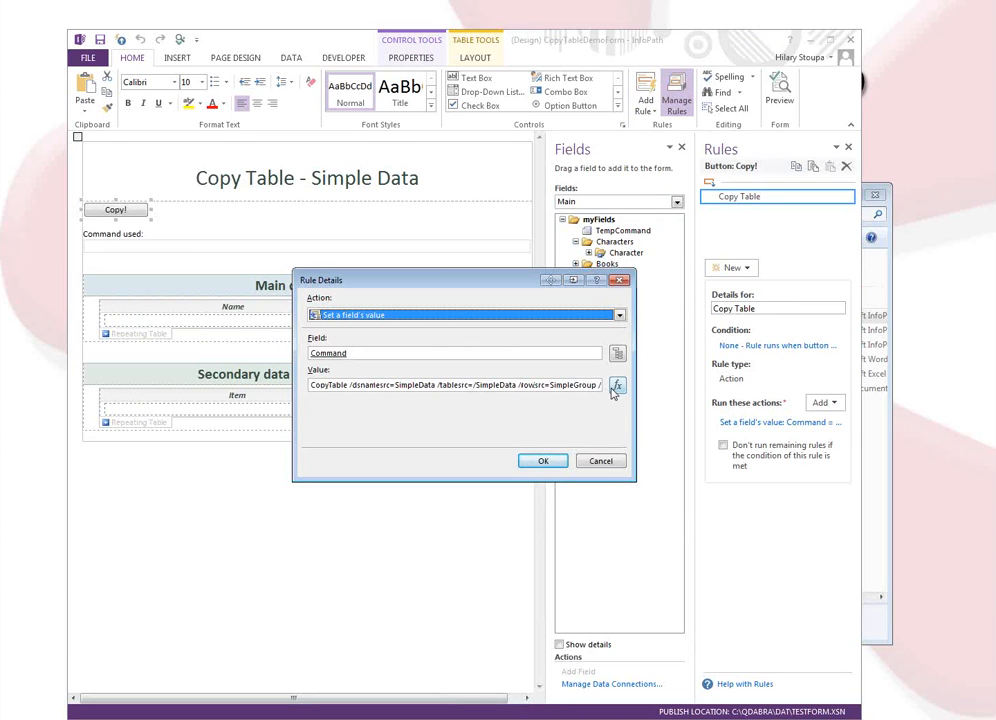
Copy the rule's full CopyTable command value and paste it into the Notepad++ document two lines below the destination parameters
click(309, 385)
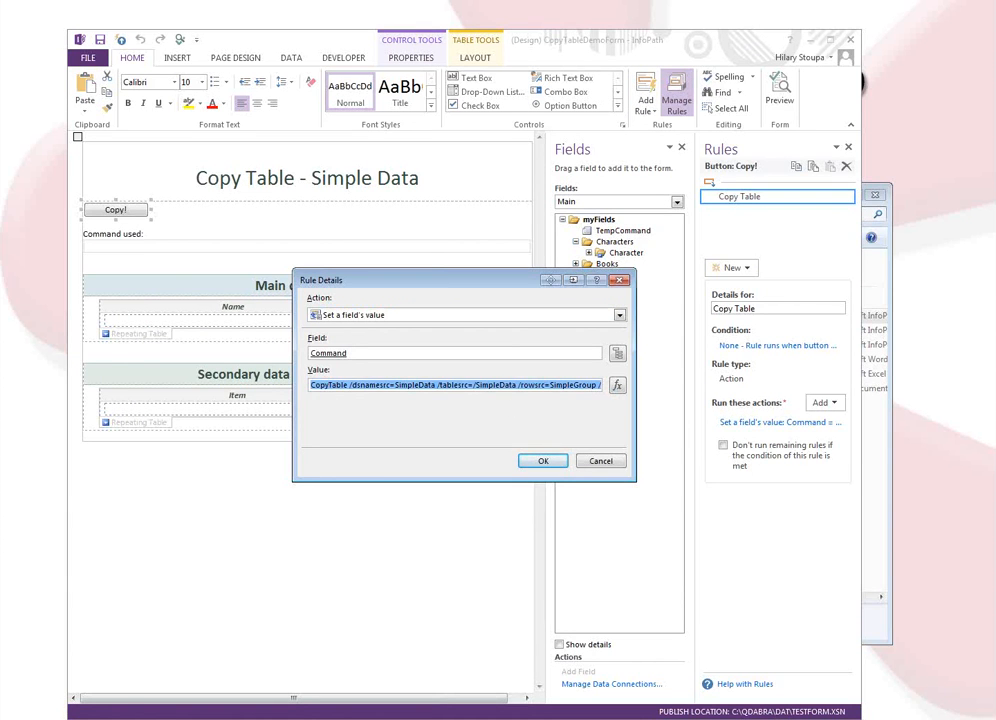
key(alt+Tab)
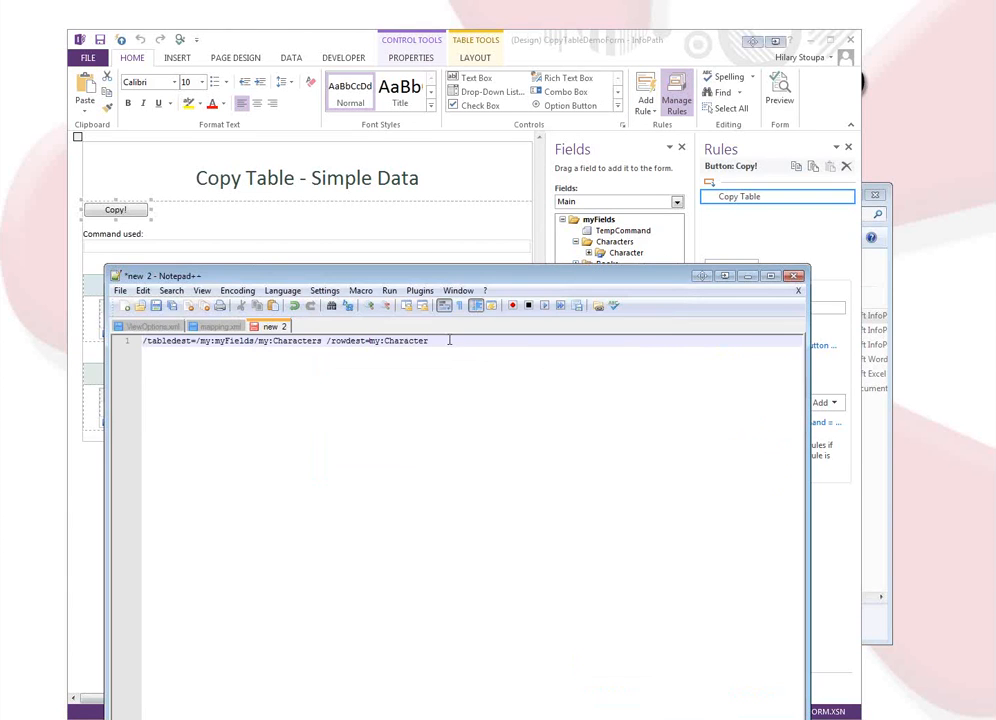
key(Return)
key(Return)
key(ctrl+v)
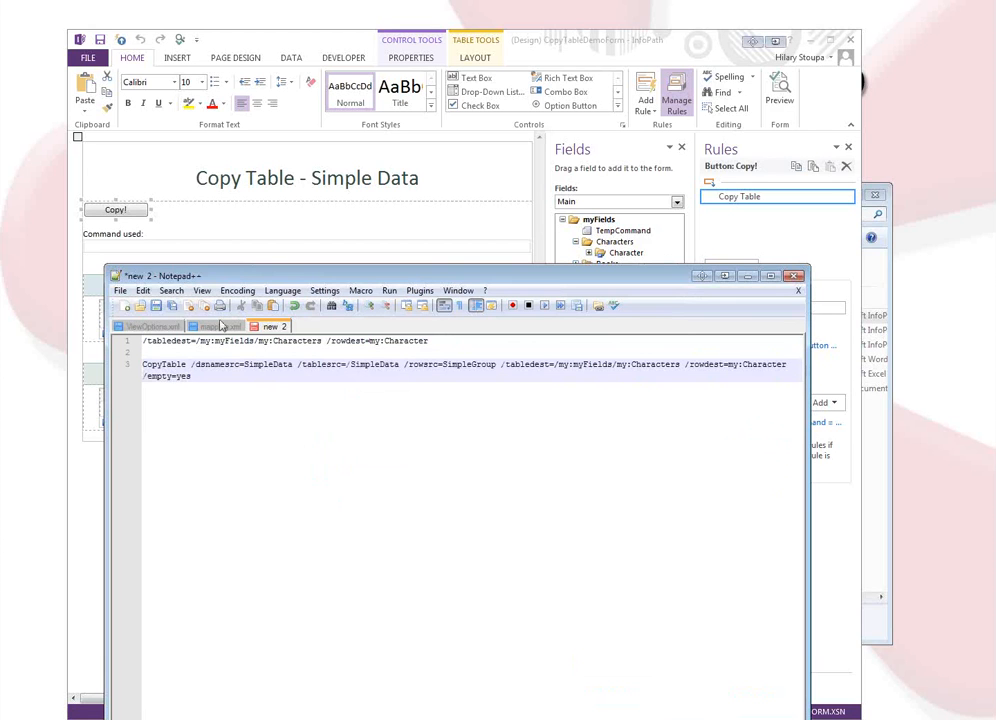
Return to InfoPath, view the Command value in the formula editor, and close the Copy Table rule action without changes
key(alt+Tab)
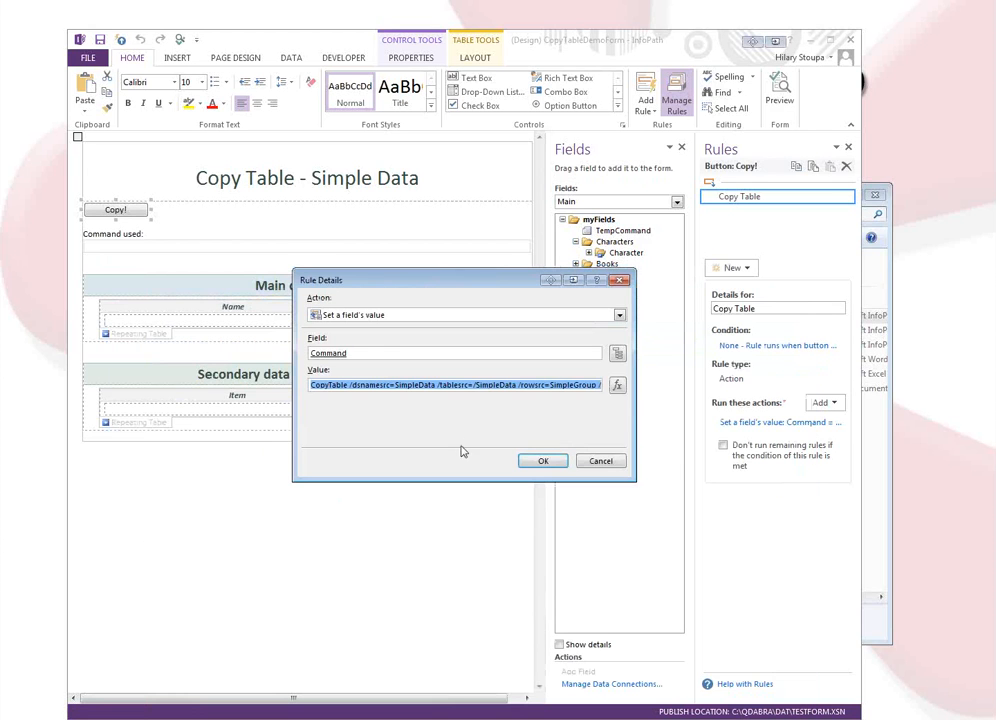
click(617, 384)
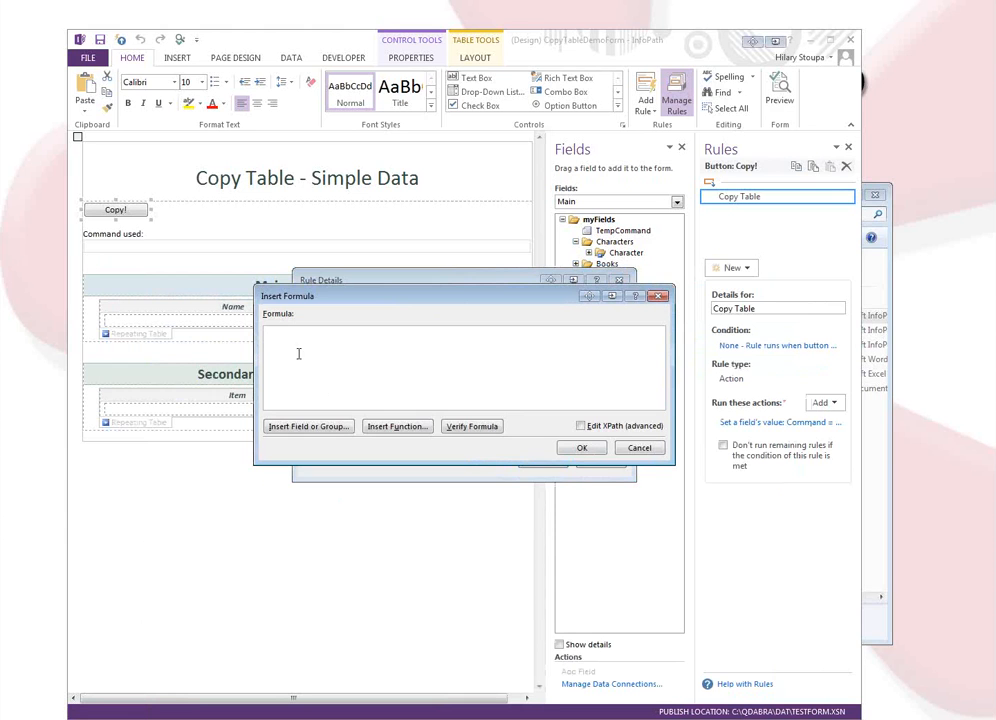
click(639, 447)
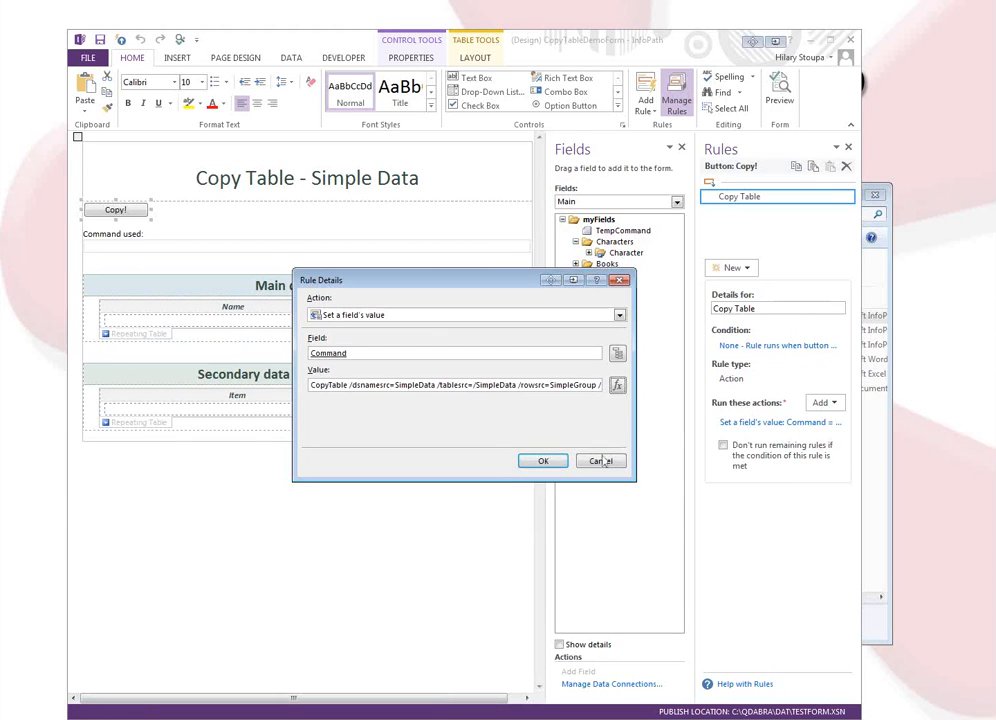
click(603, 461)
click(331, 560)
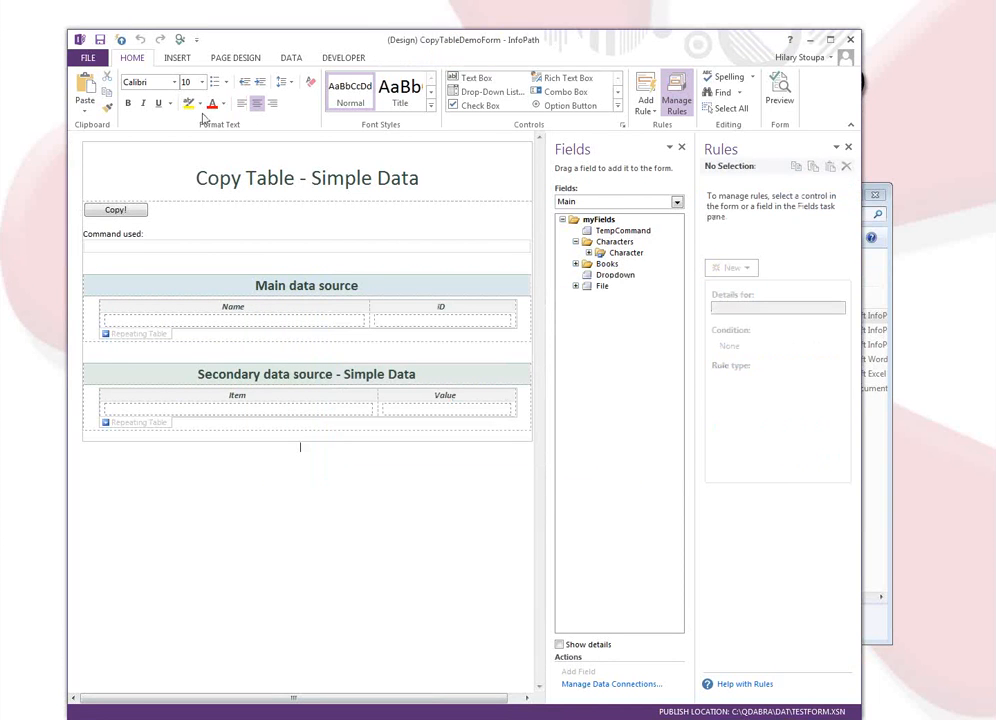
Switch the form design to the Complex view and make more room for its layout beside the Fields pane
click(235, 57)
click(130, 92)
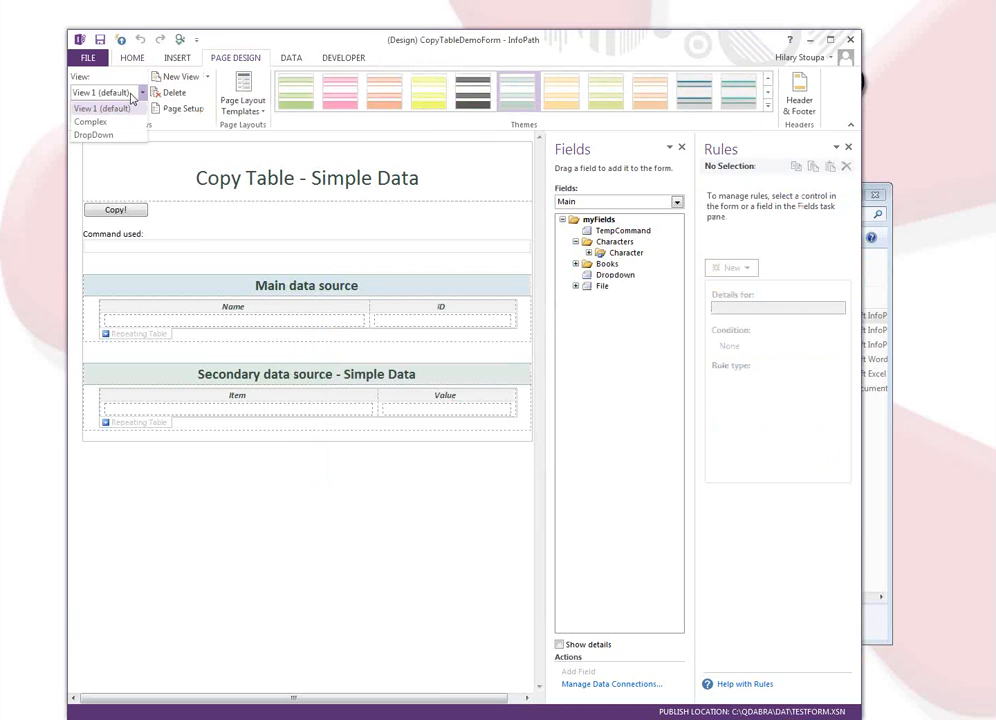
click(92, 122)
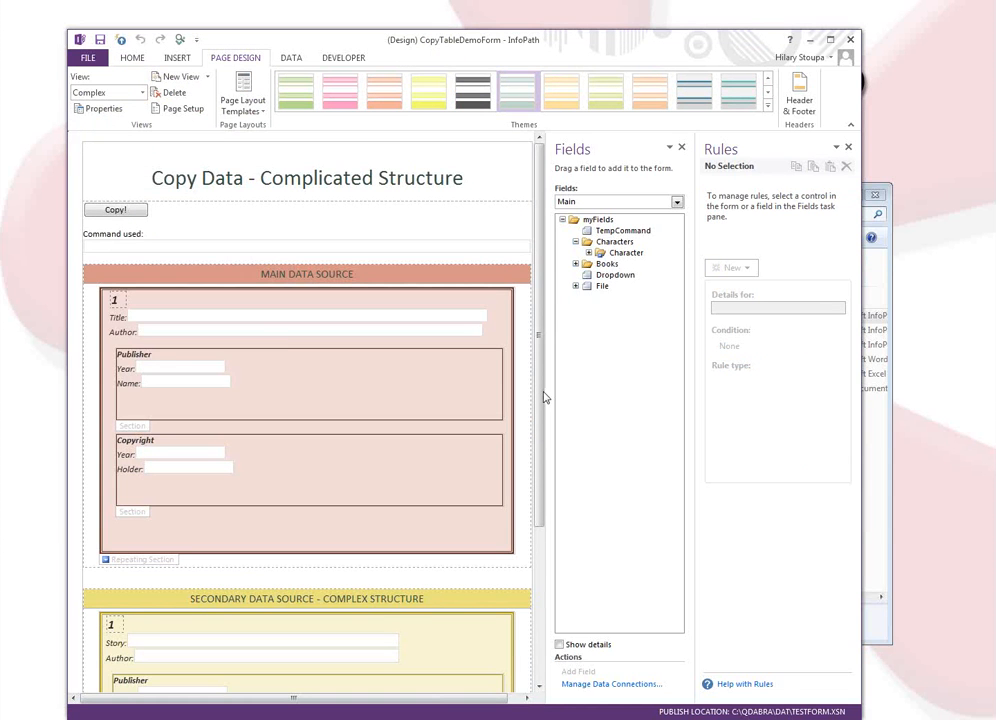
drag(545, 386, 602, 388)
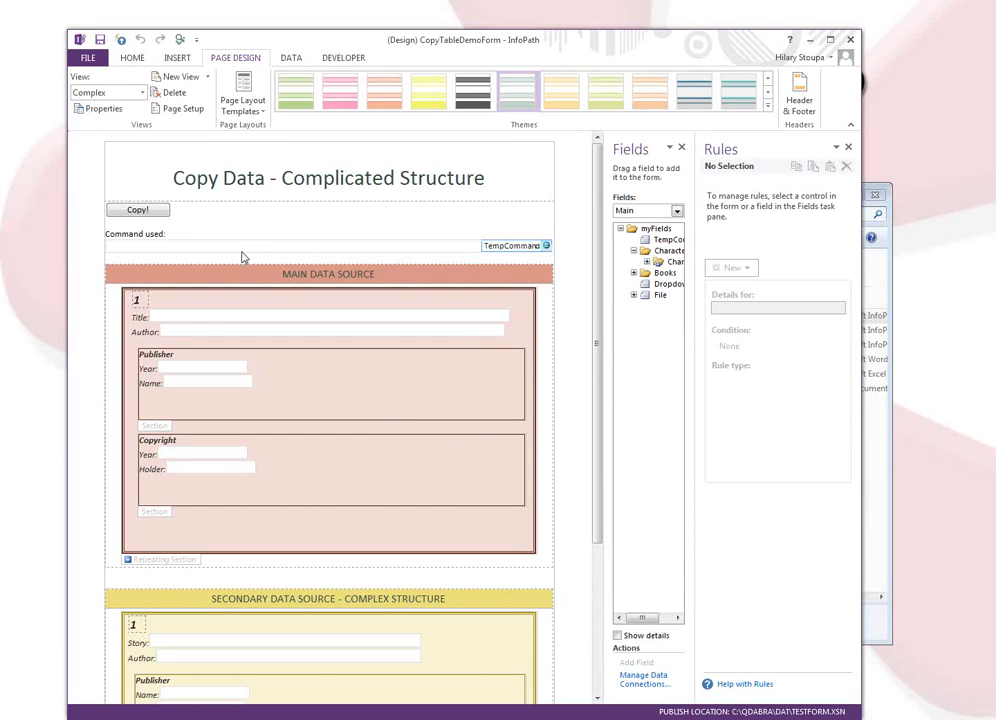
Select the Book repeating section under Main Data Source and widen the InfoPath window and the Fields pane
click(133, 557)
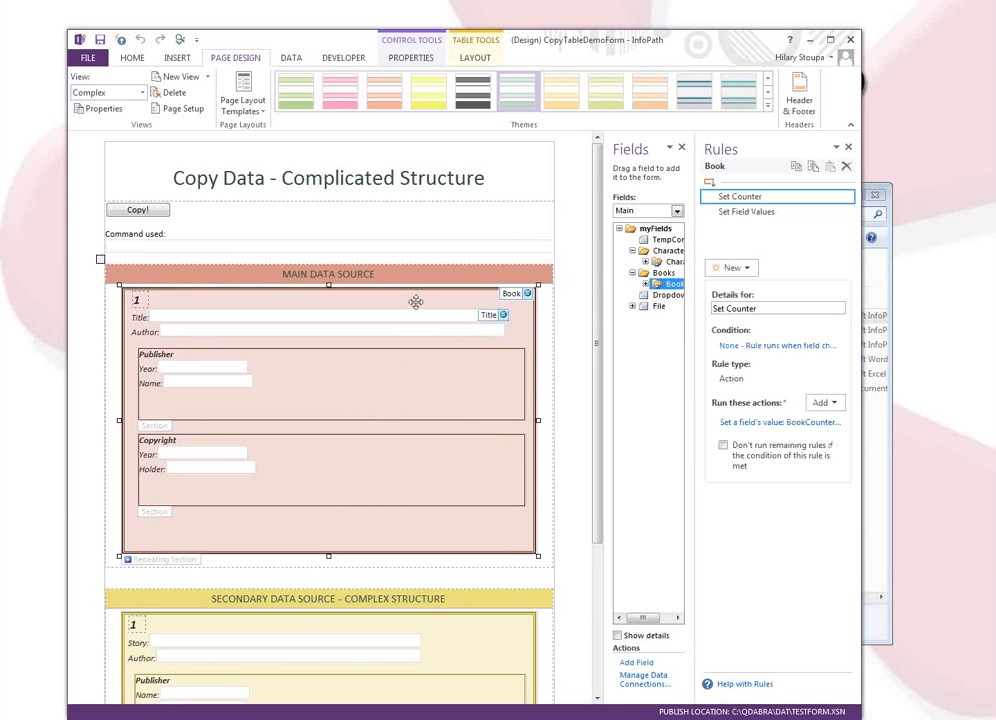
drag(68, 287, 0, 287)
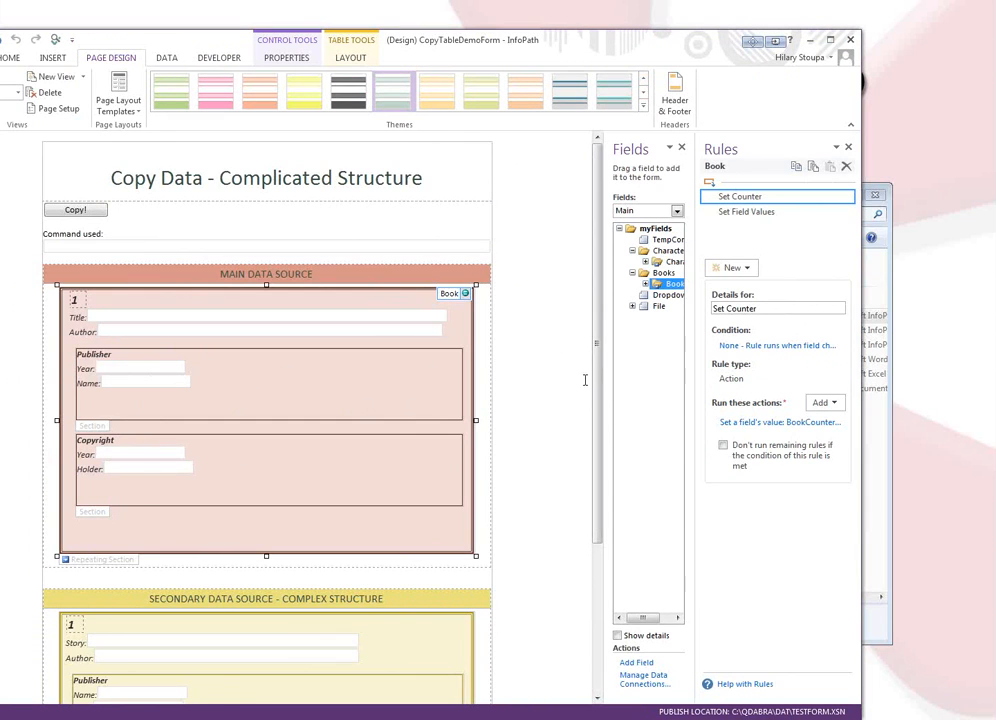
drag(601, 374, 494, 374)
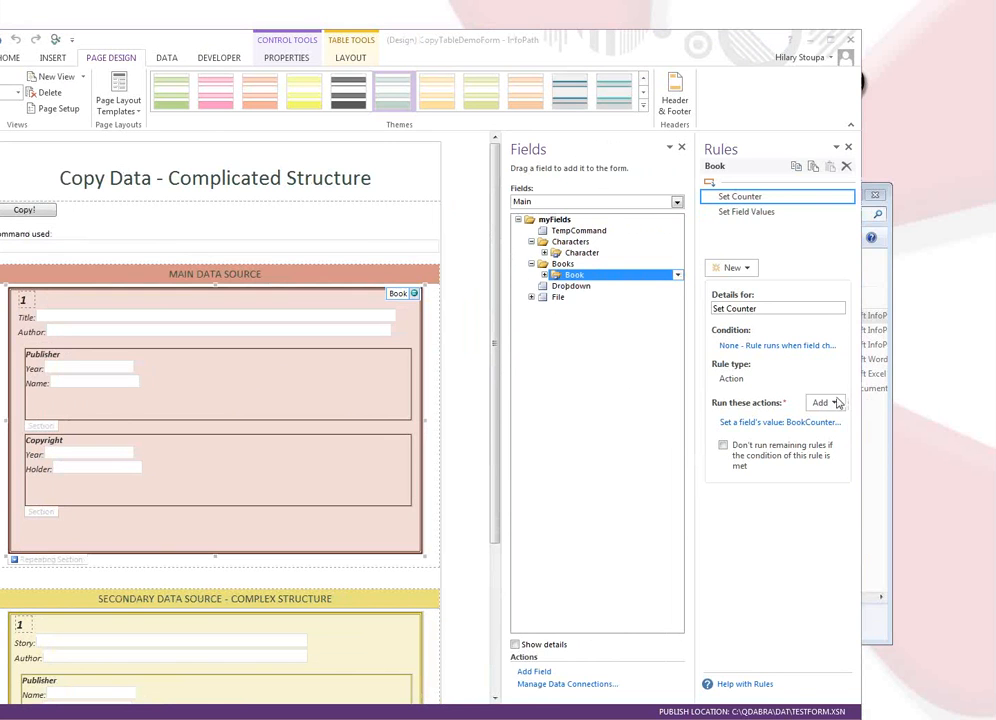
Expand the main data source's Book group with its PublisherInfo and CopyrightInfo subgroups to examine the nested fields
click(544, 275)
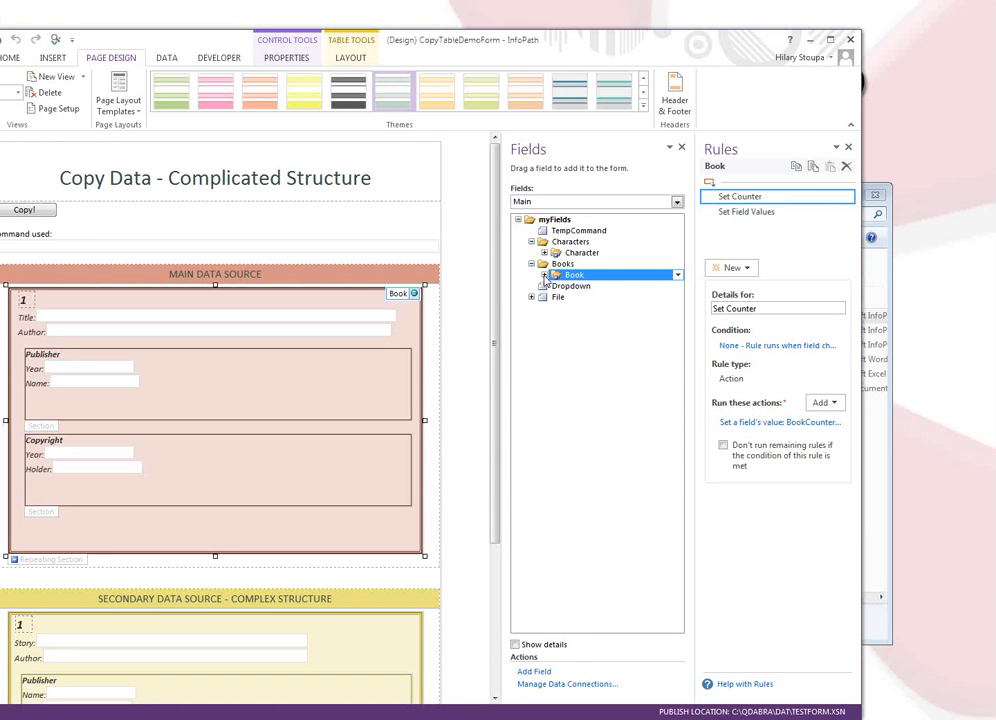
click(544, 275)
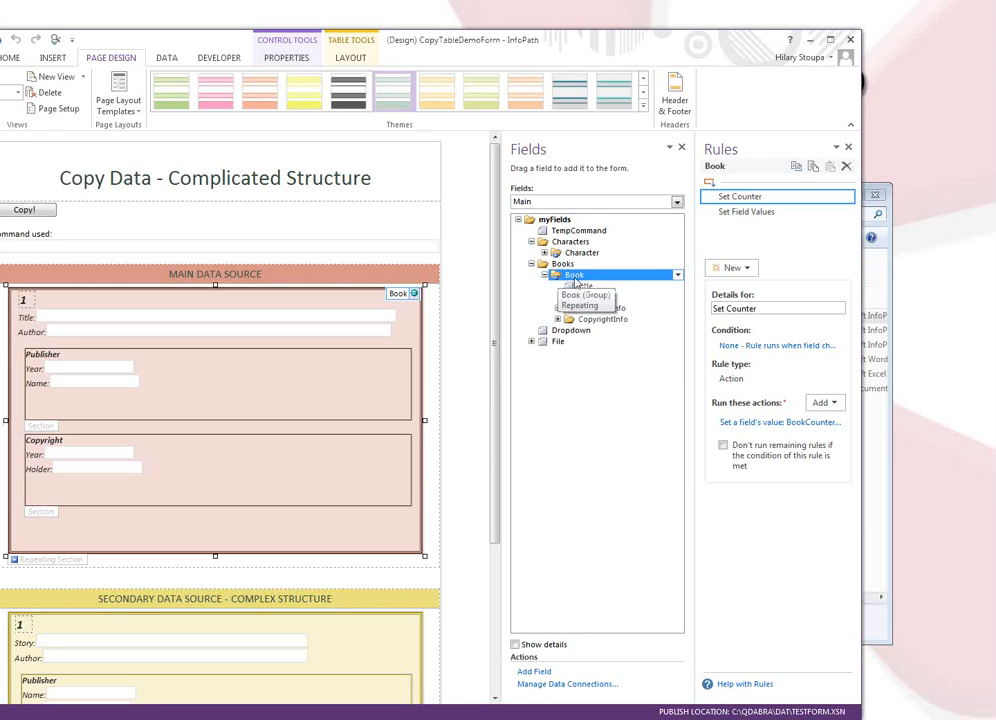
click(557, 309)
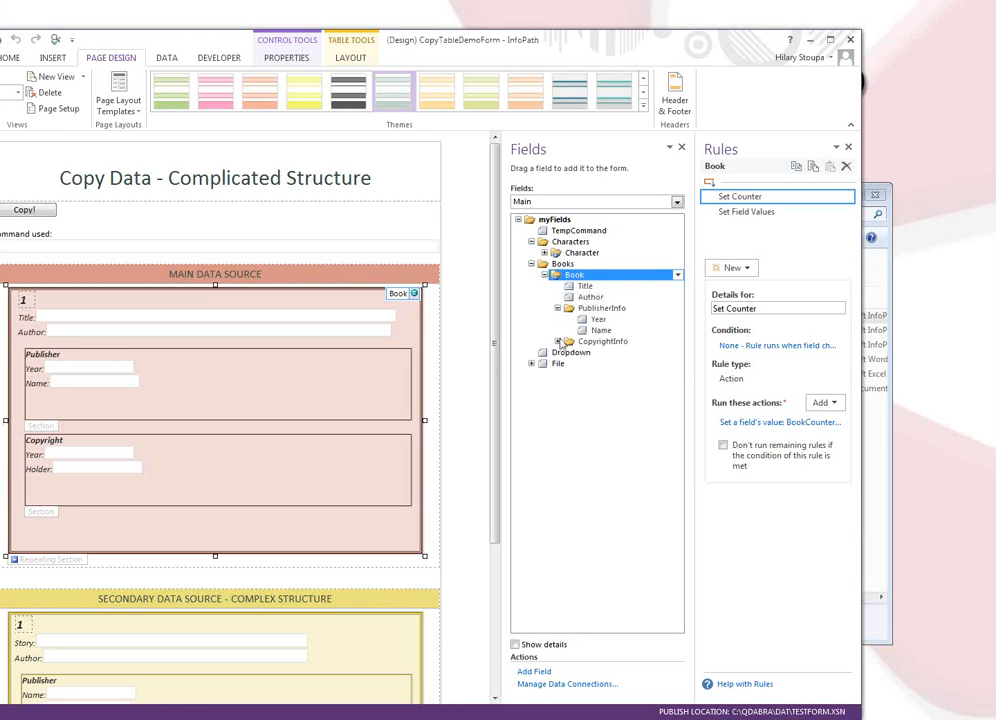
click(558, 342)
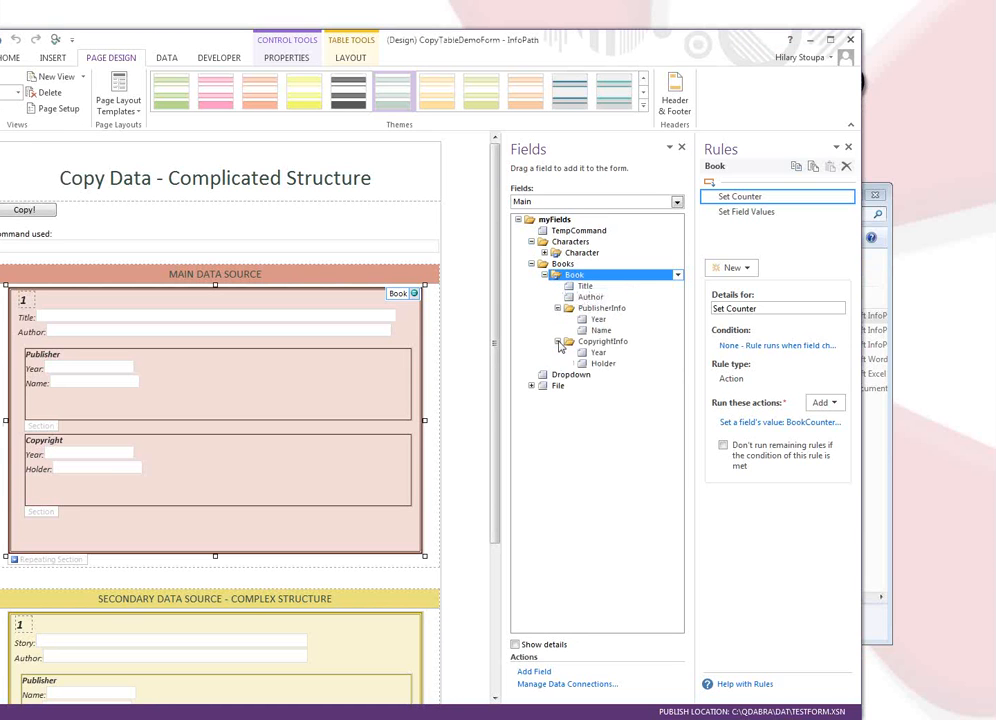
click(601, 309)
click(602, 342)
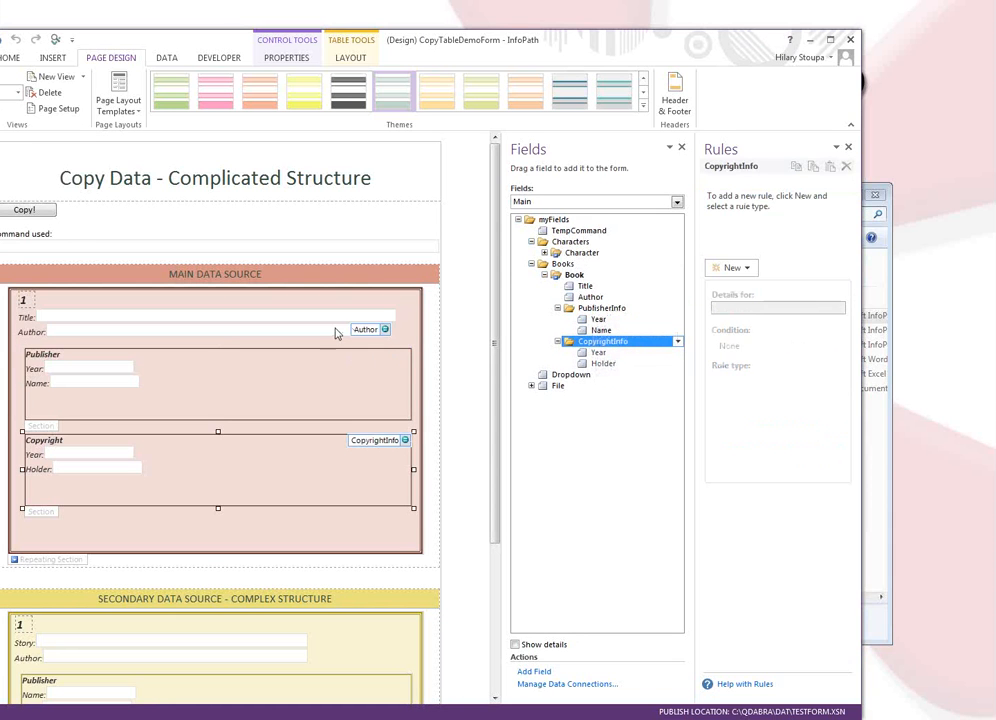
Select the secondary data source's repeating section and expand ComplicatedGroup, Publisher and Copyright to examine their fields
drag(495, 360, 471, 519)
click(49, 667)
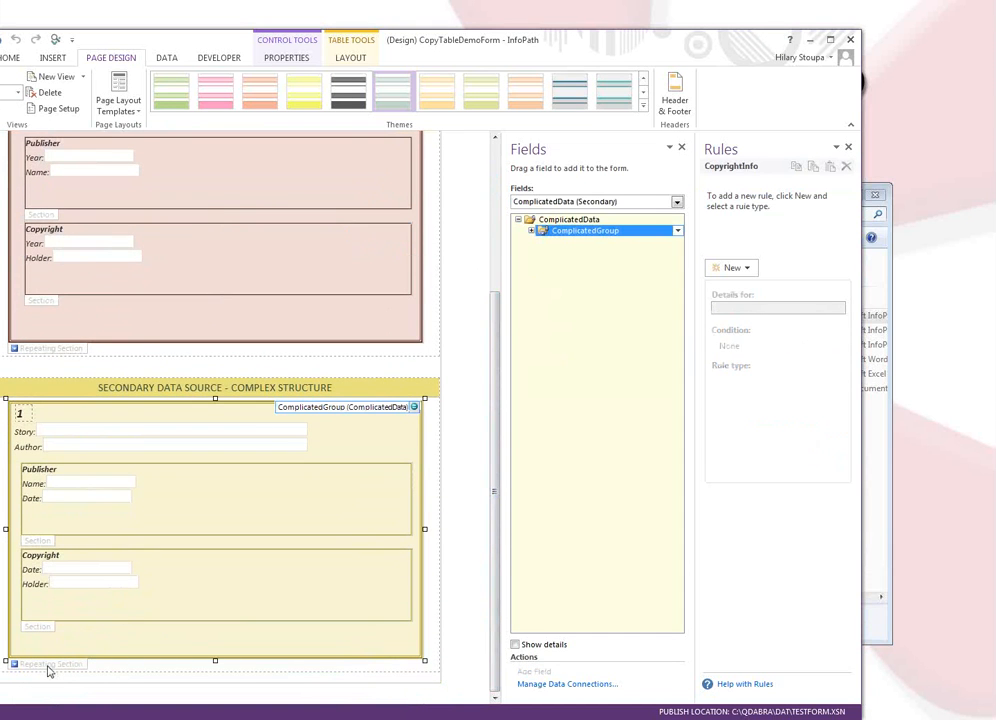
click(532, 231)
click(544, 264)
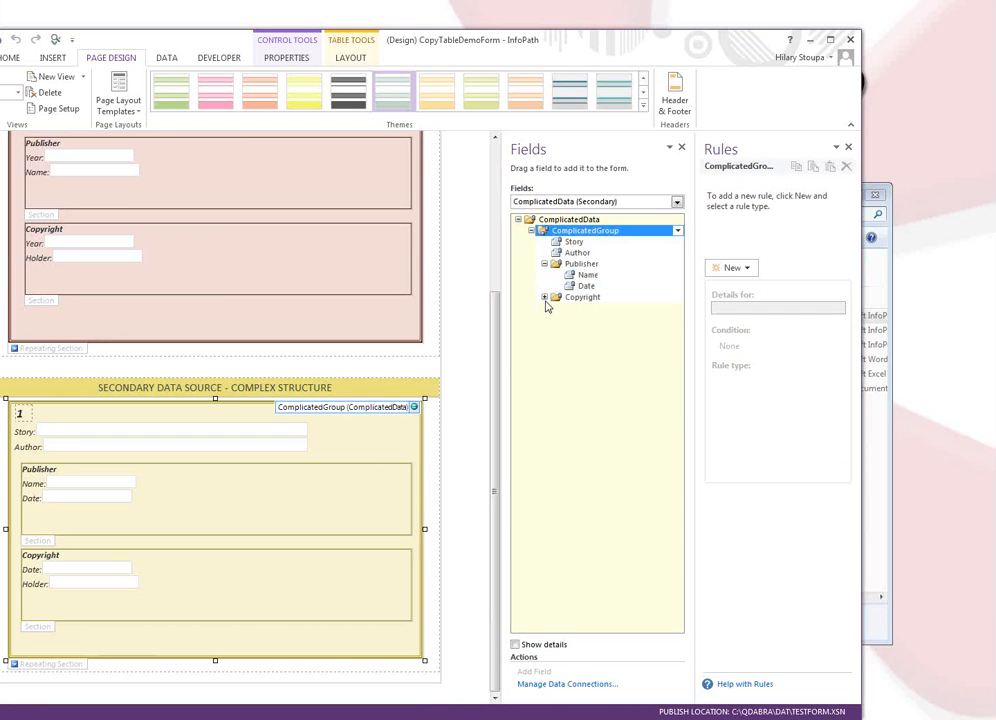
click(544, 297)
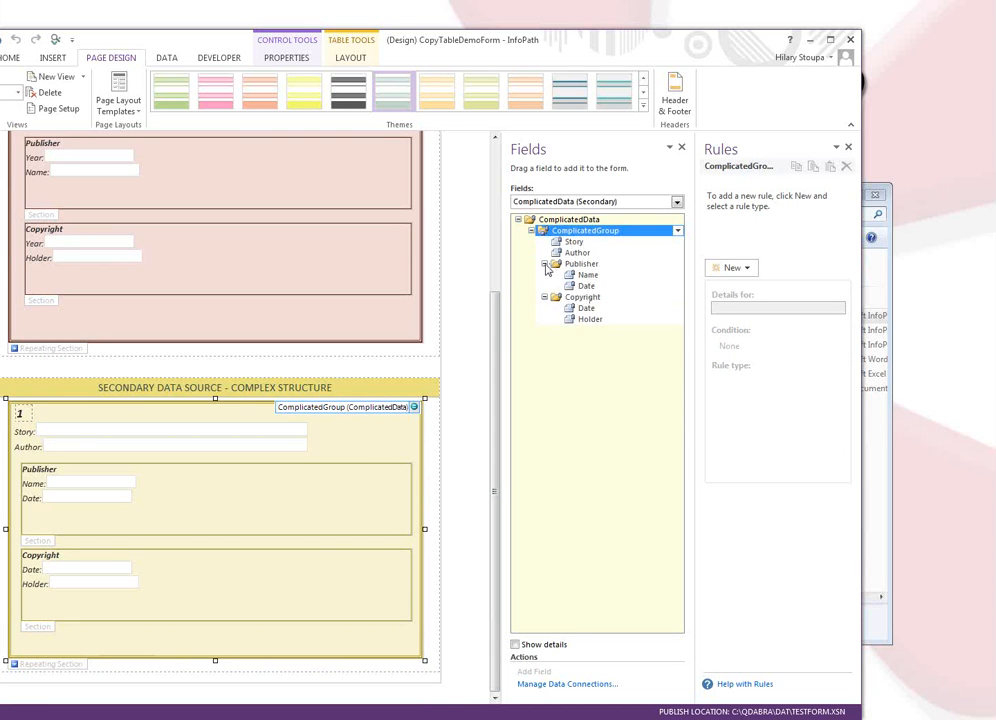
Examine the Command value set by the Copy! button's Delete Rows rule and close the action without changes
drag(496, 429, 500, 268)
click(4, 212)
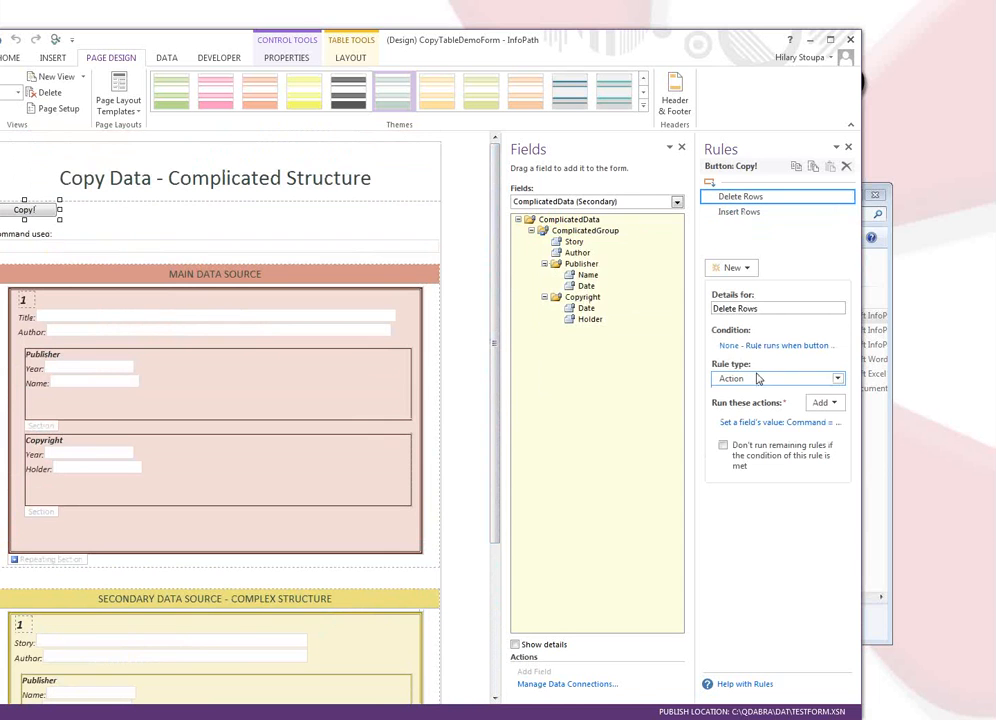
click(733, 424)
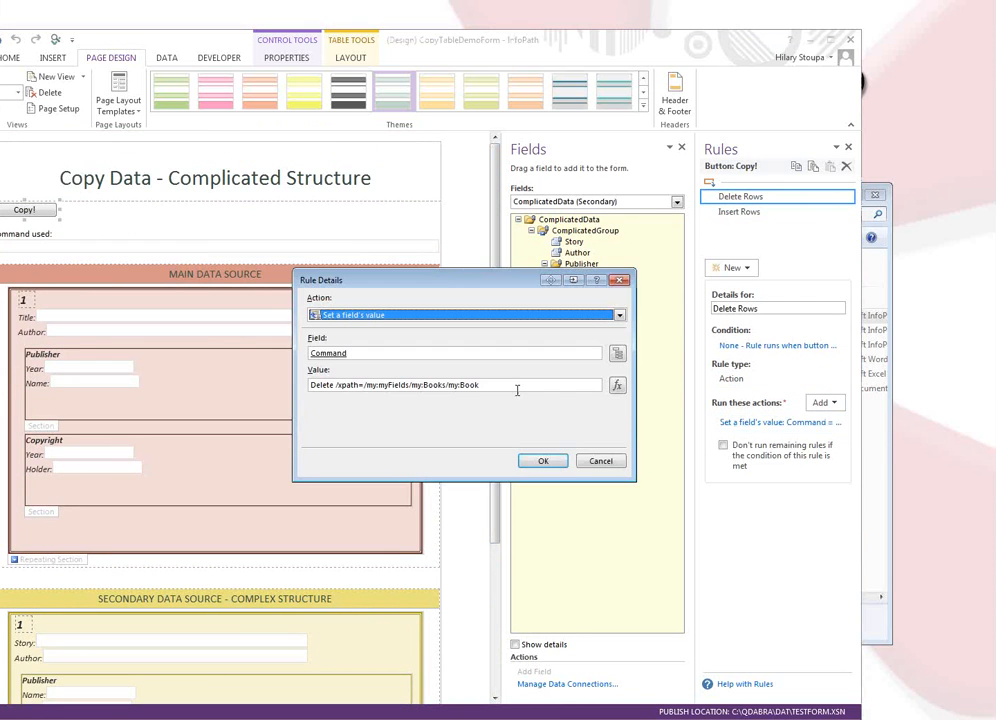
click(513, 381)
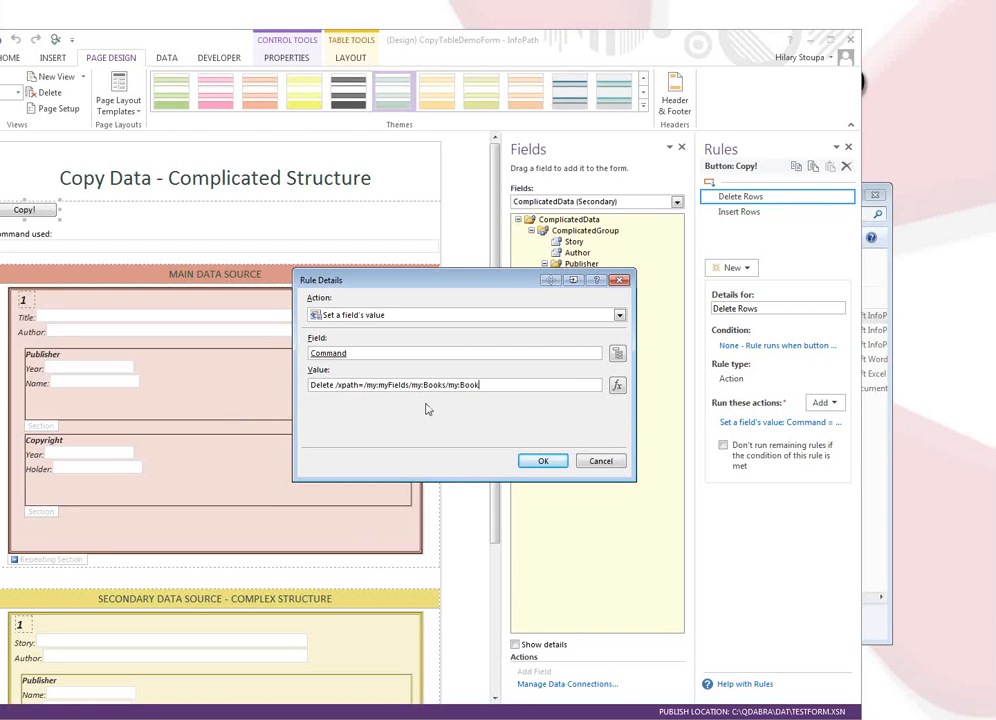
click(600, 461)
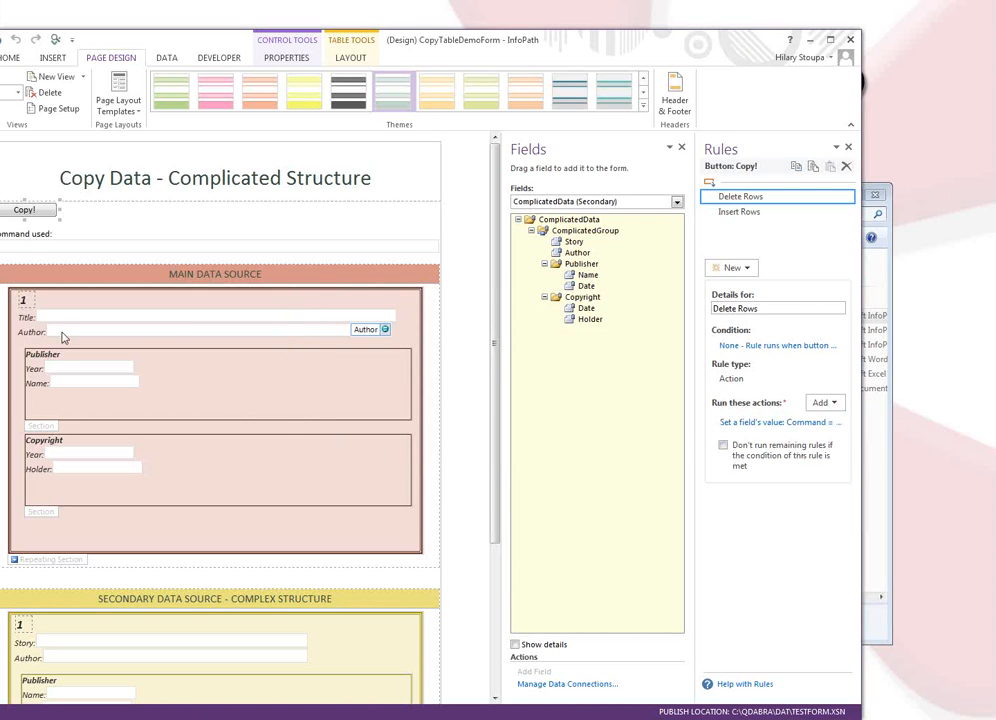
Open the form's default values and exclude the Book group under Books from the initial form
click(164, 60)
click(14, 106)
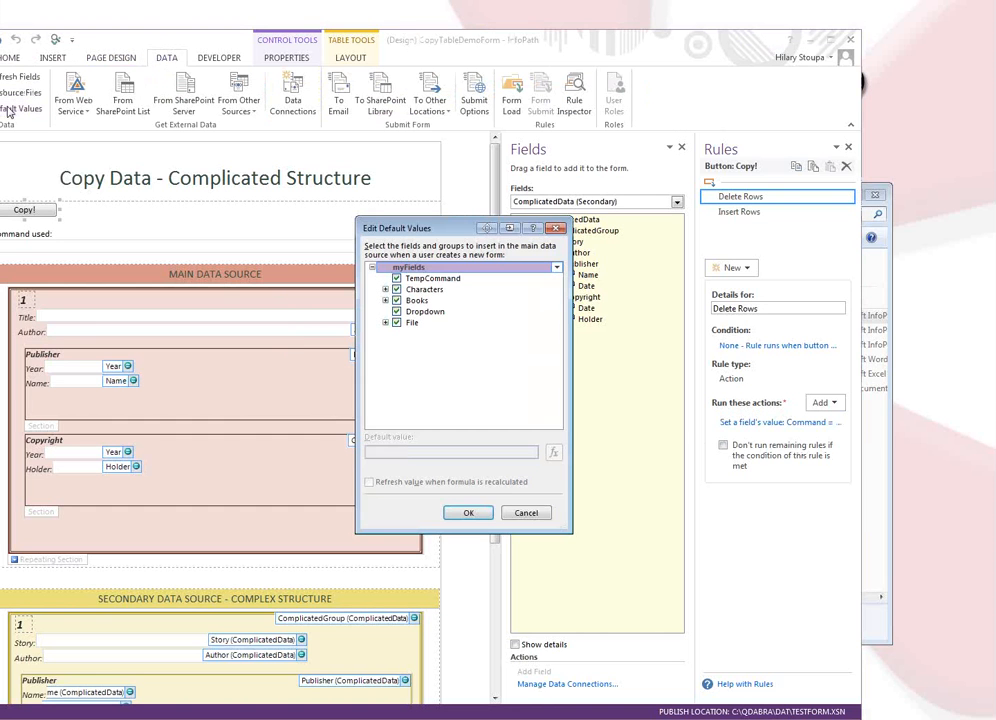
click(385, 300)
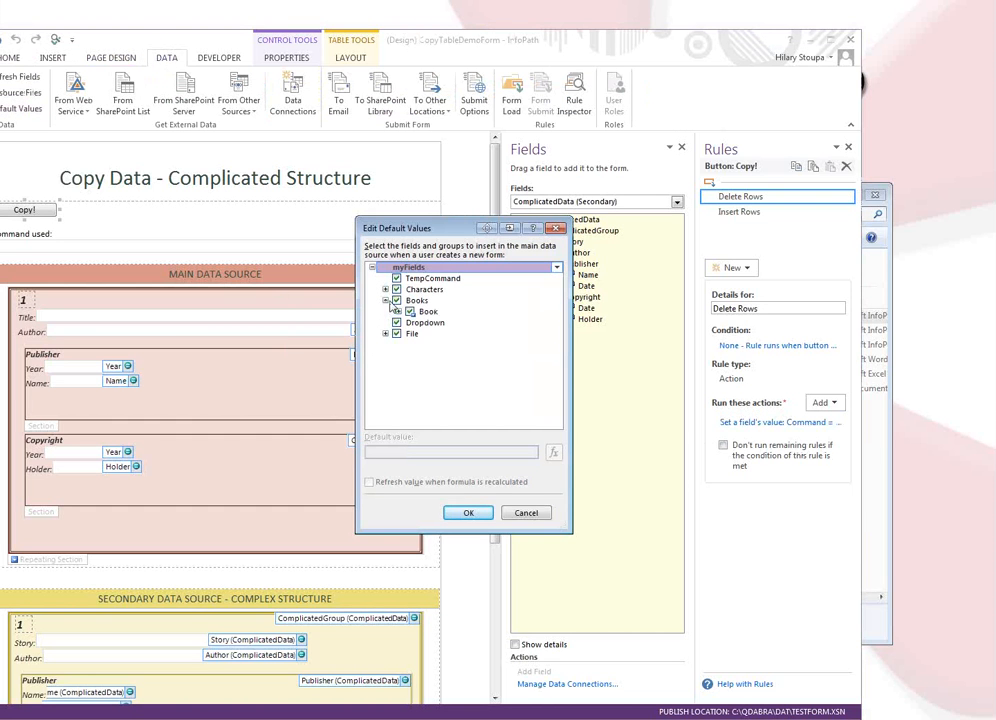
click(398, 311)
click(409, 312)
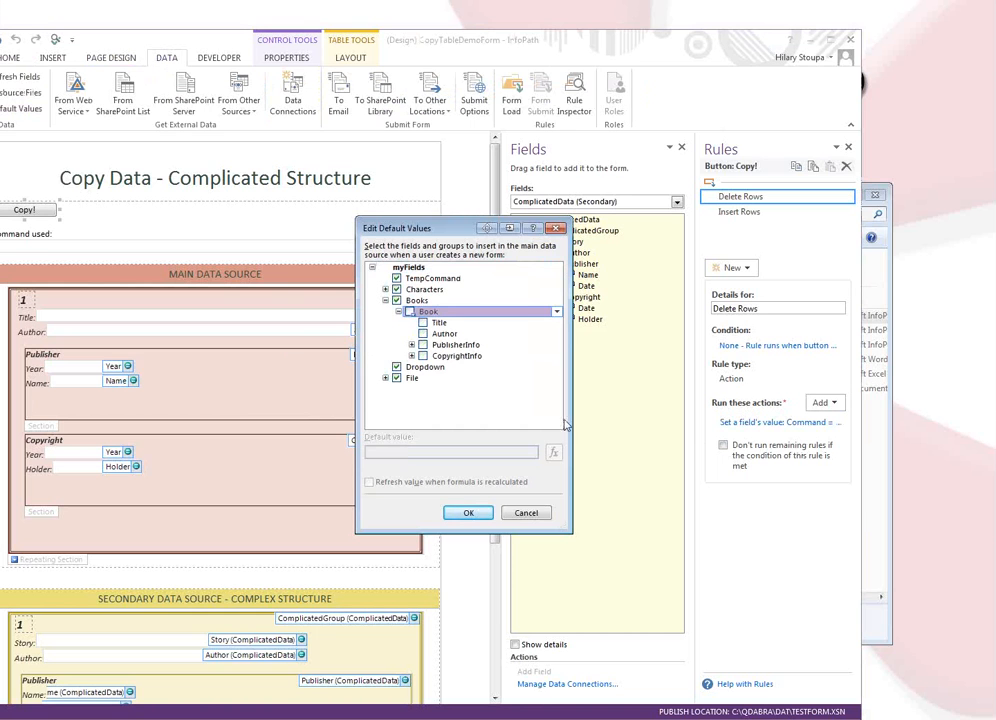
Add two more Book groups below the existing one in the default values
right_click(437, 313)
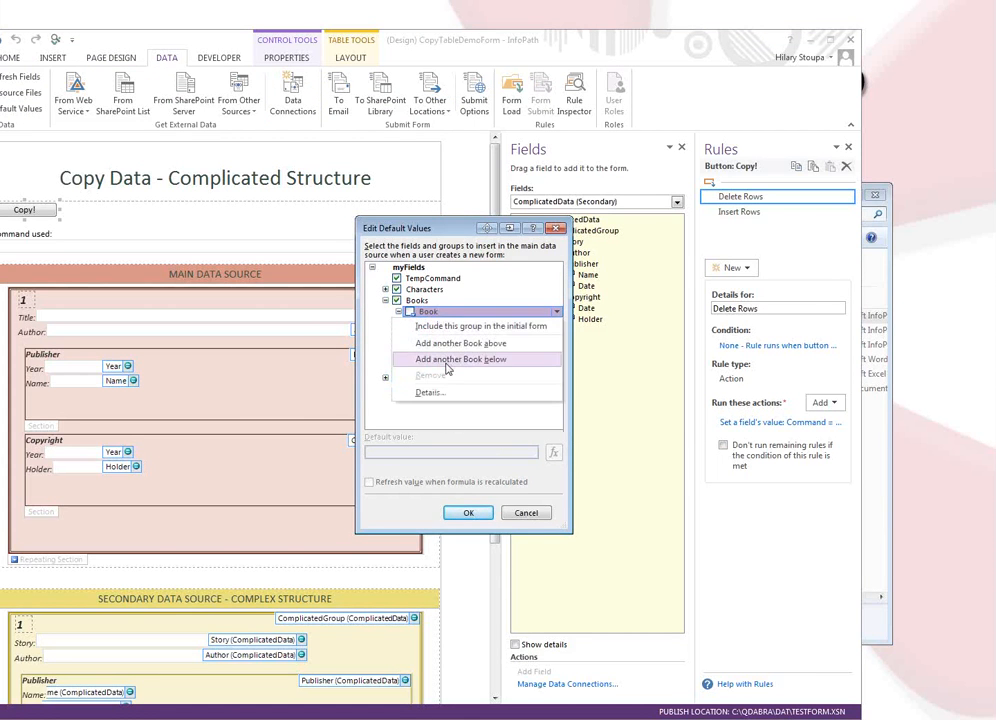
click(447, 360)
right_click(435, 367)
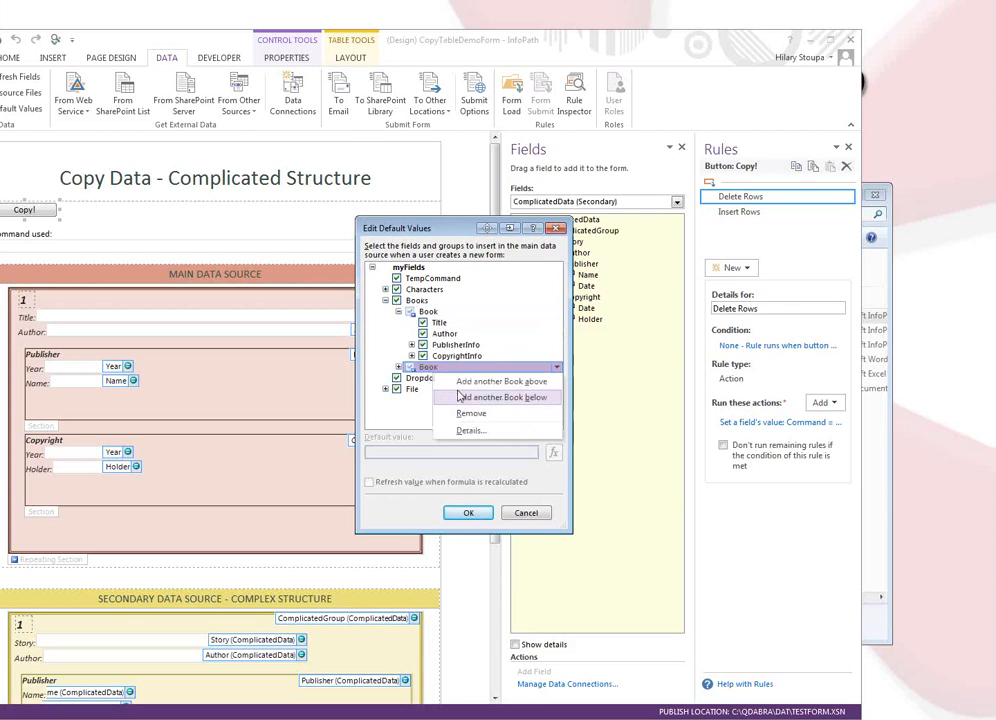
click(459, 397)
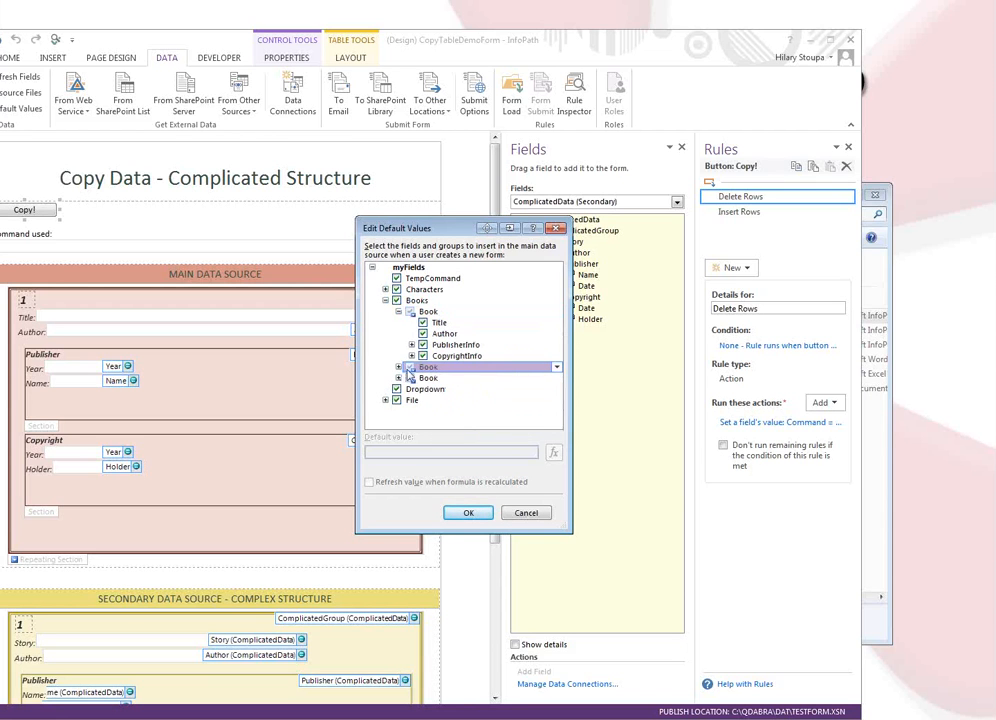
Remove the two extra Book groups and close the default values without saving the changes
click(557, 368)
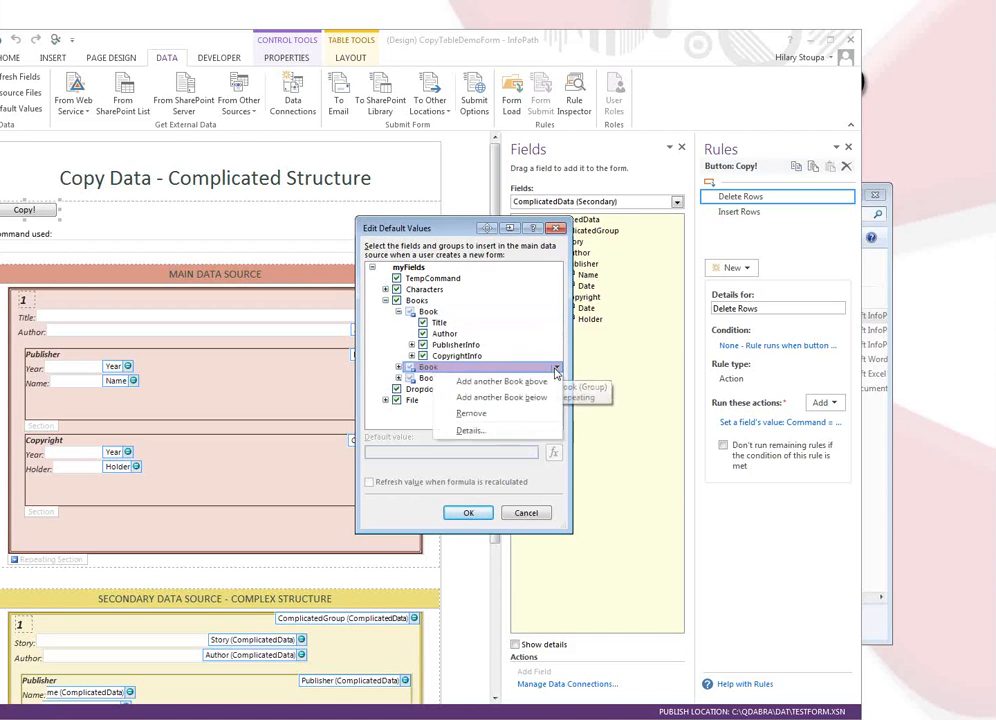
click(471, 413)
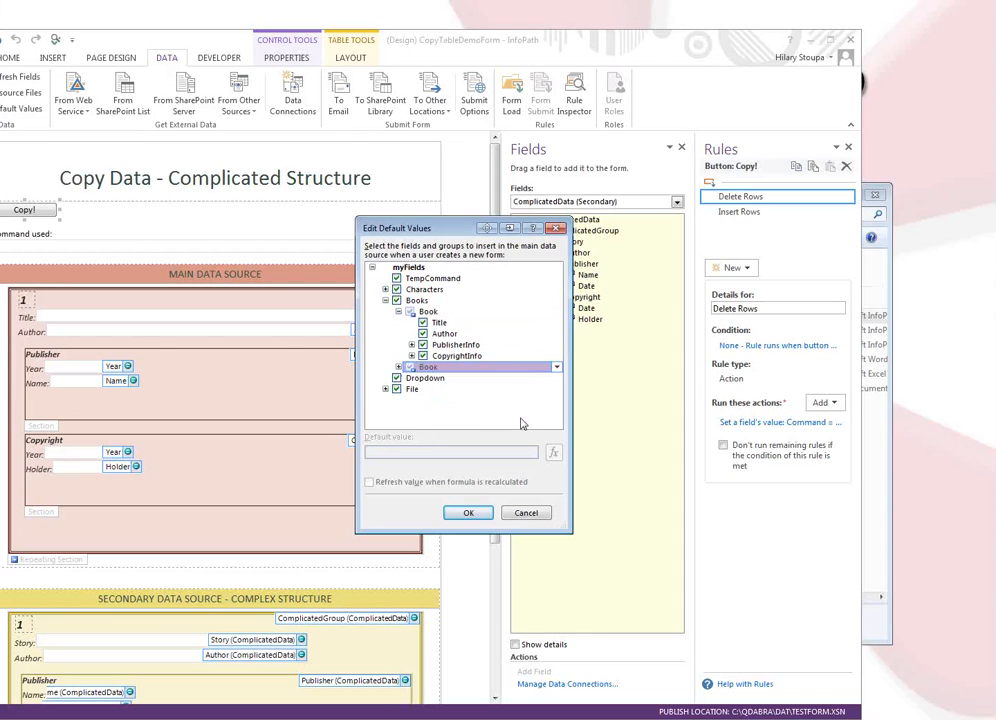
click(557, 368)
click(471, 413)
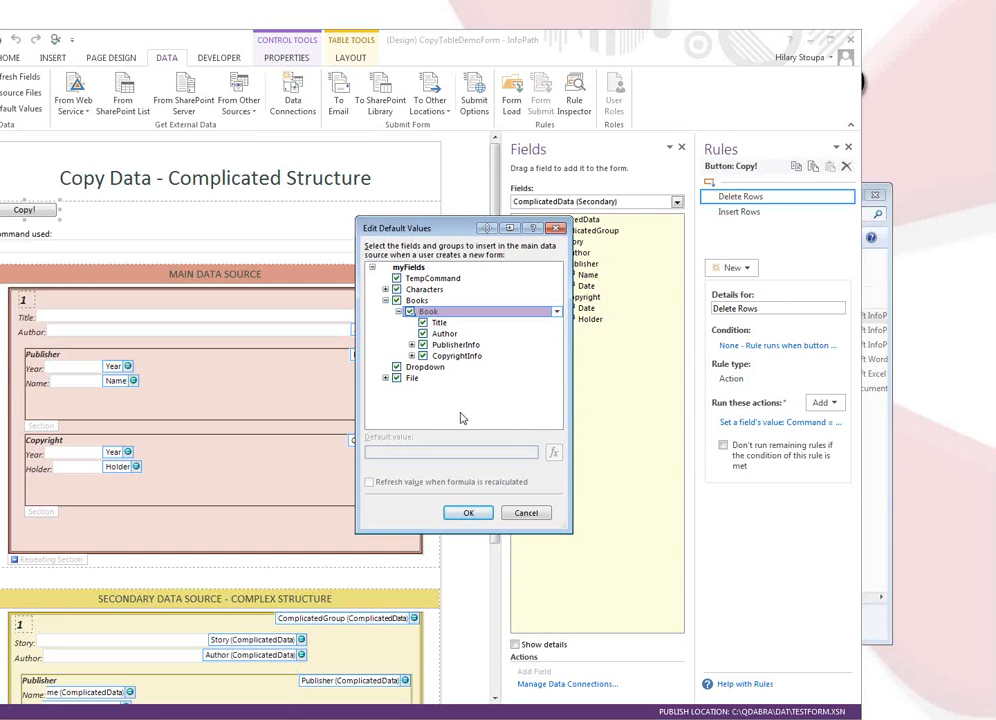
click(443, 334)
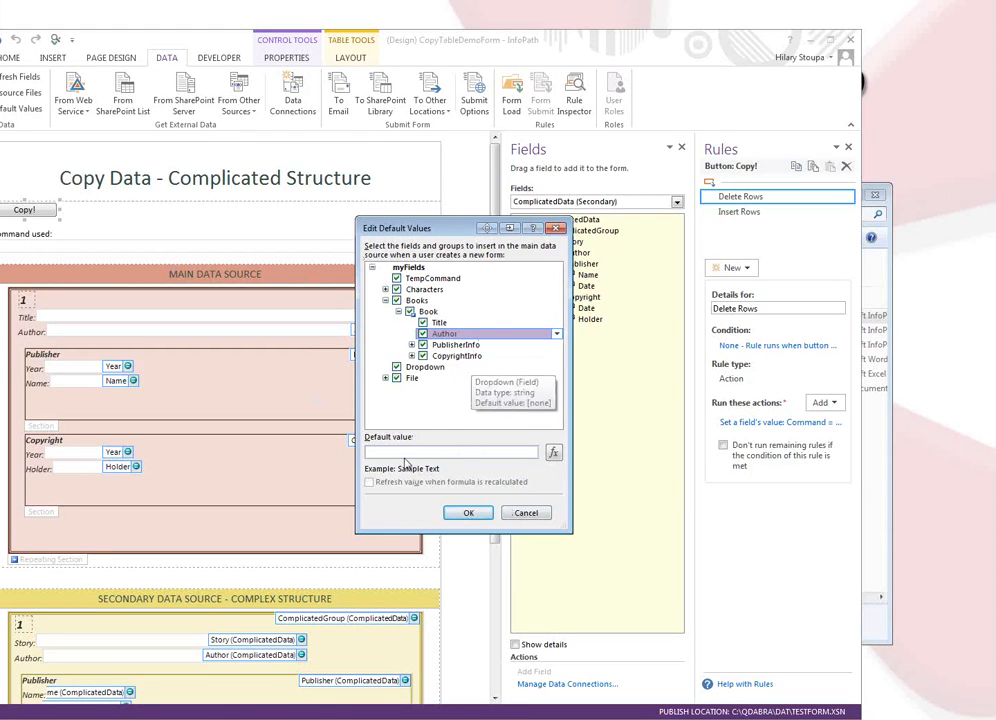
click(524, 513)
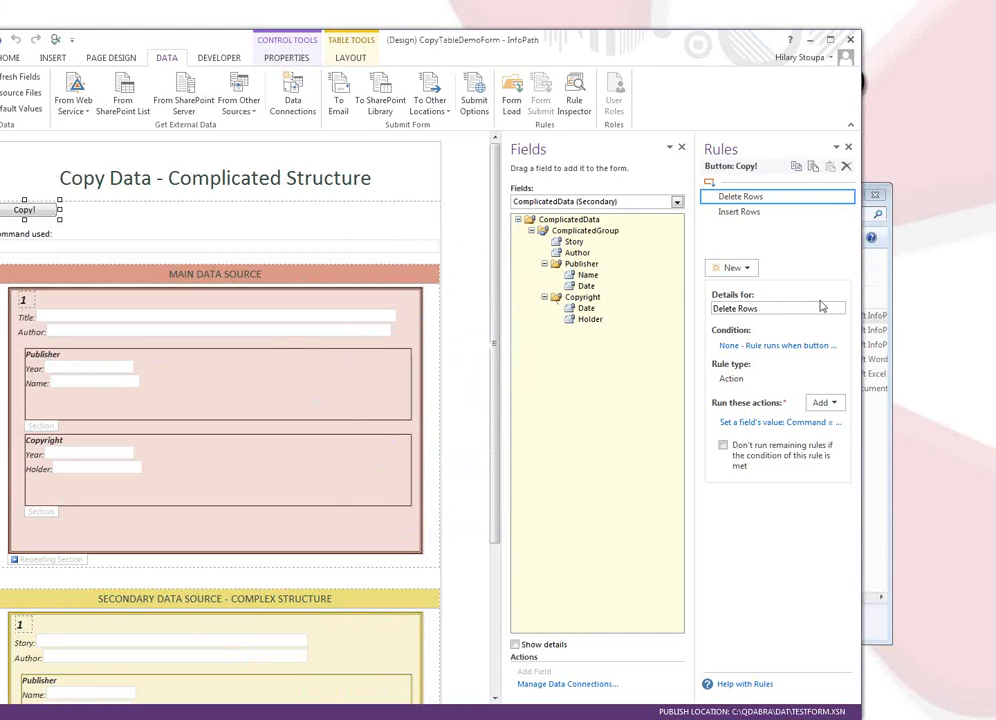
Open the Copy! button's Insert Rows rule action that sets the Command field's value
click(760, 212)
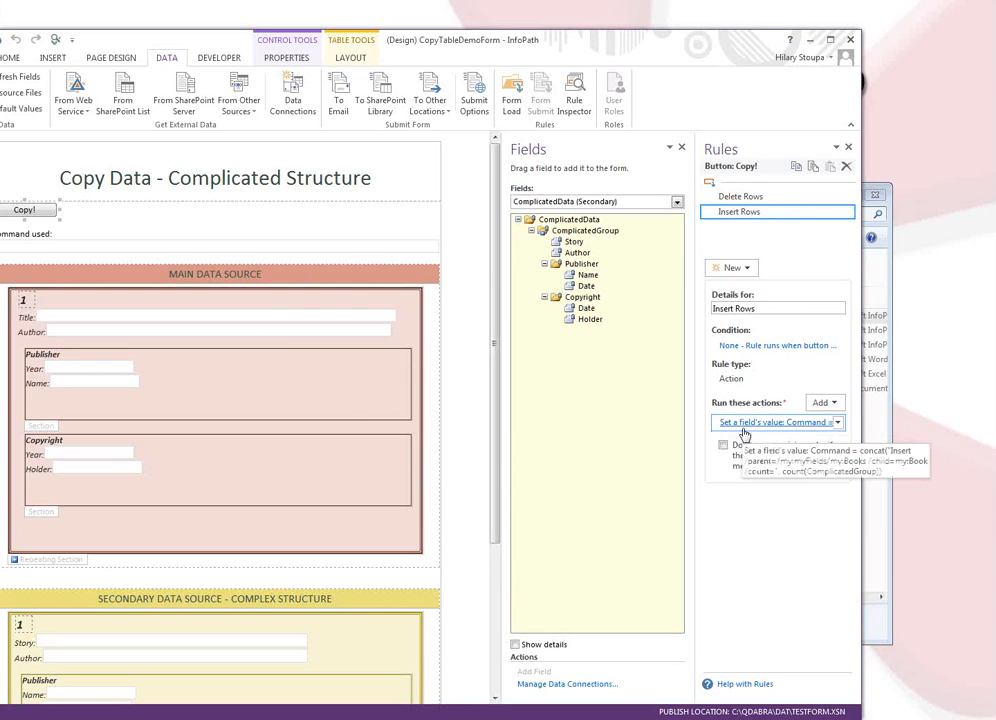
click(745, 424)
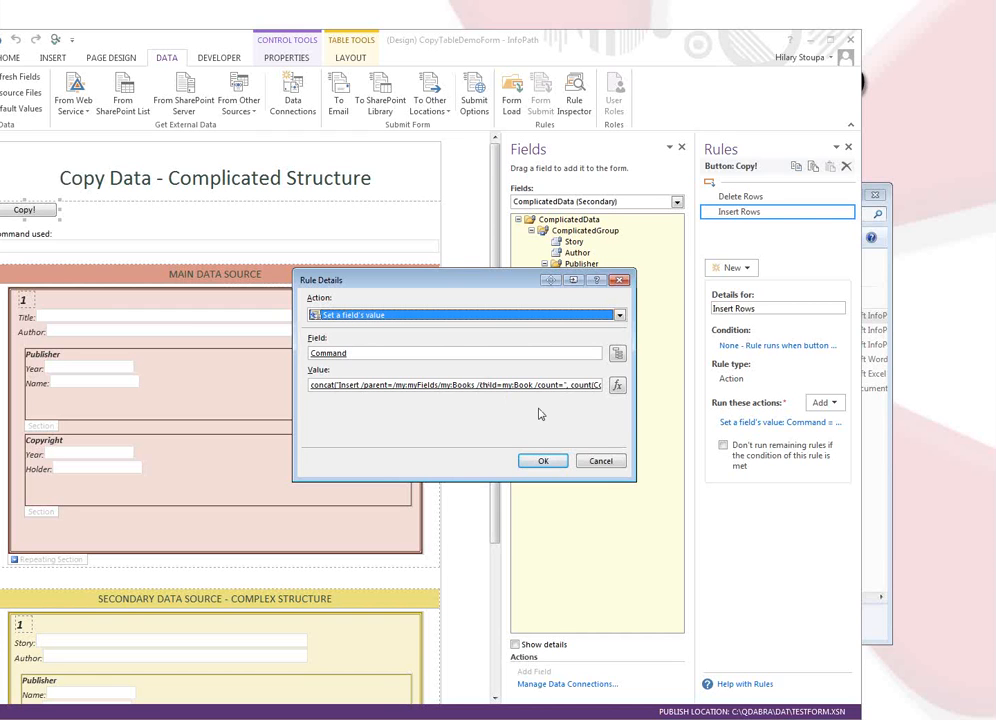
Copy the whole concat formula of the Command value and paste it on a new line of the Notepad++ notes
click(617, 387)
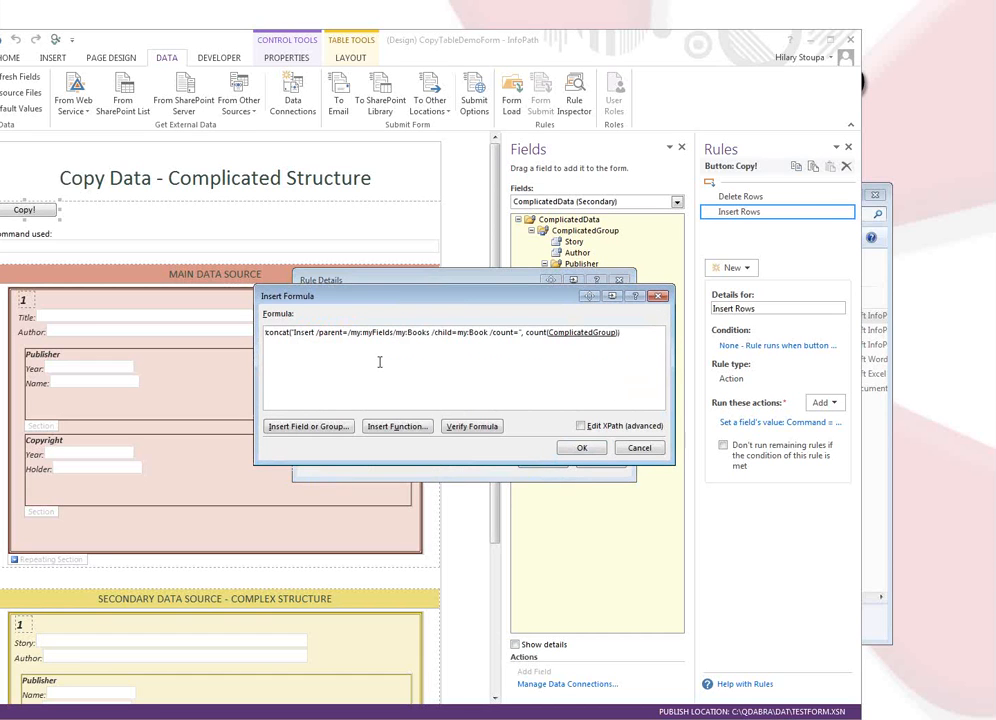
drag(645, 333, 222, 318)
key(ctrl+c)
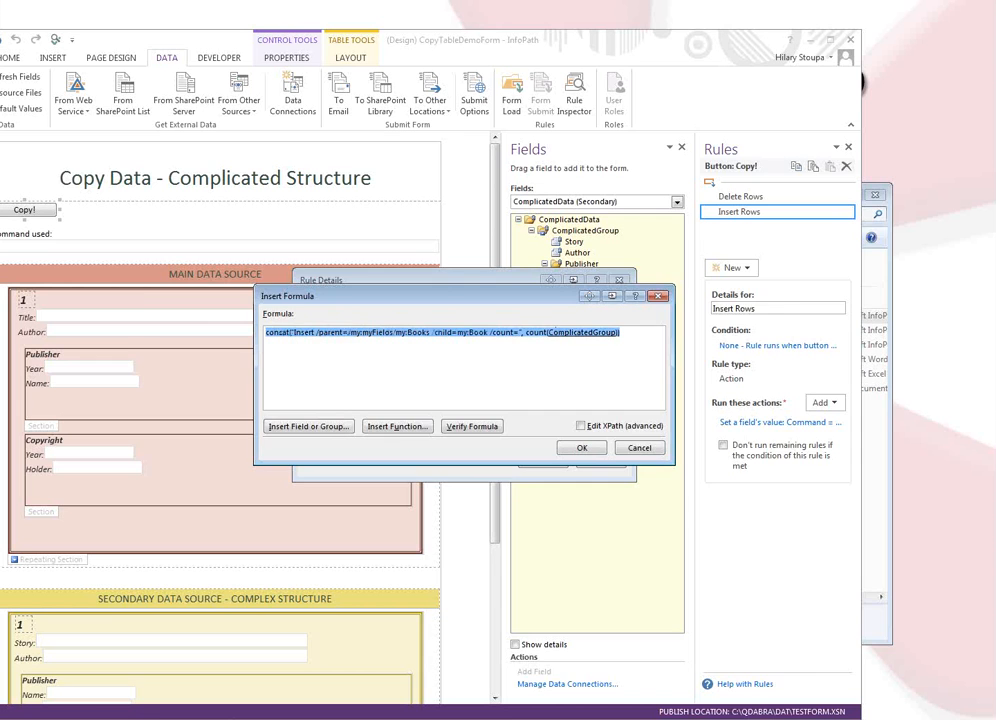
key(alt+Tab)
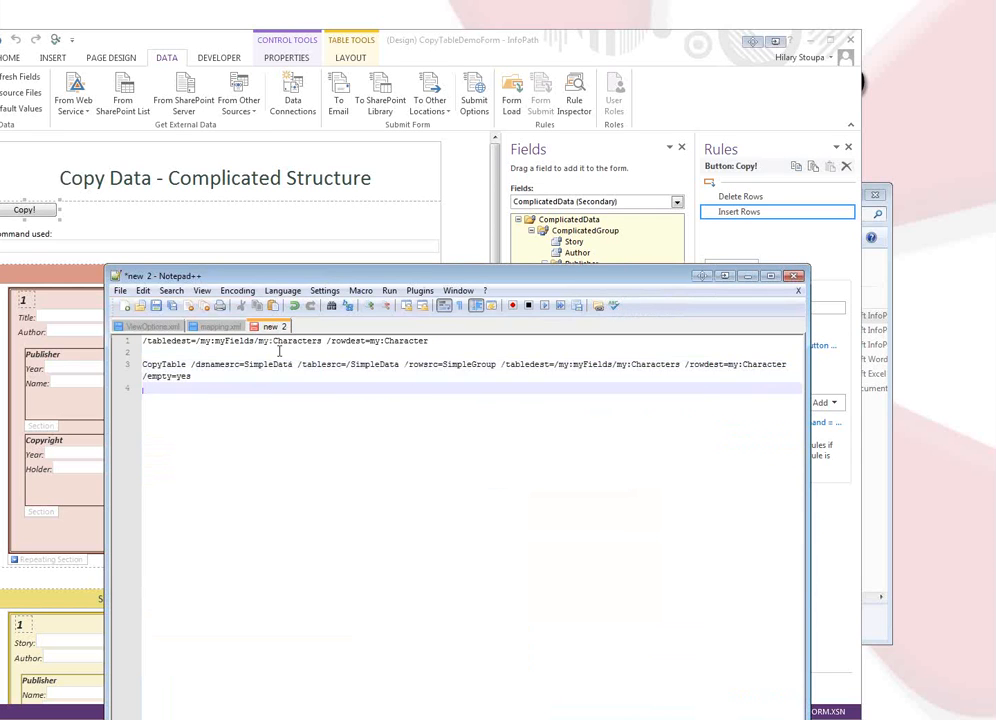
key(Return)
key(Return)
key(ctrl+v)
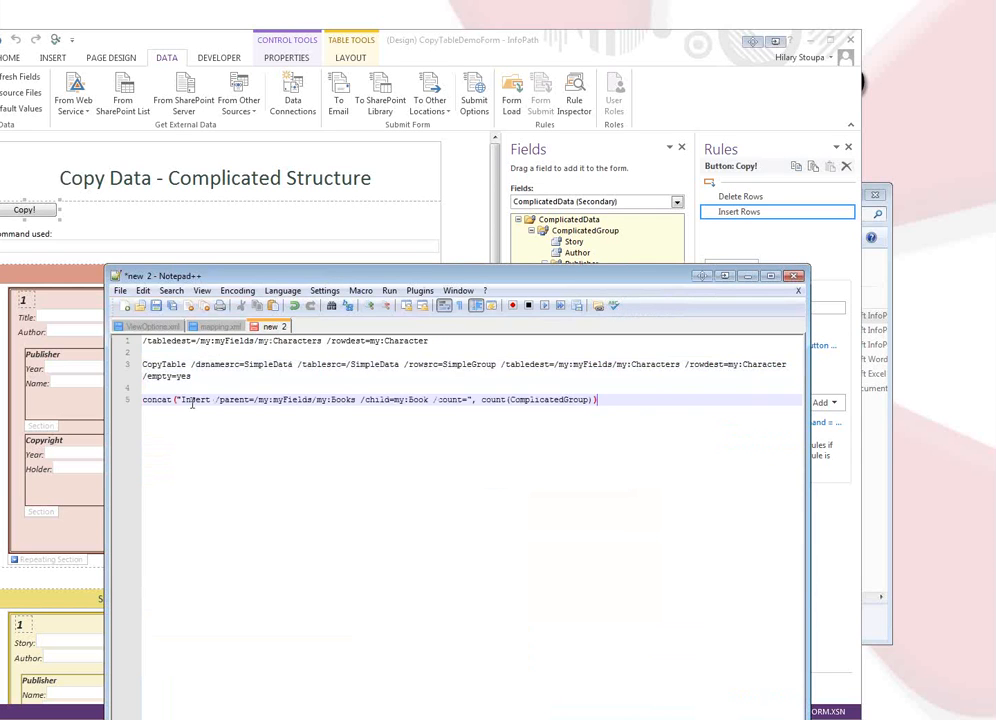
Copy the quoted Insert command out of the concat formula onto its own line below and complete it with /count=4
click(466, 399)
drag(466, 399, 181, 399)
key(ctrl+c)
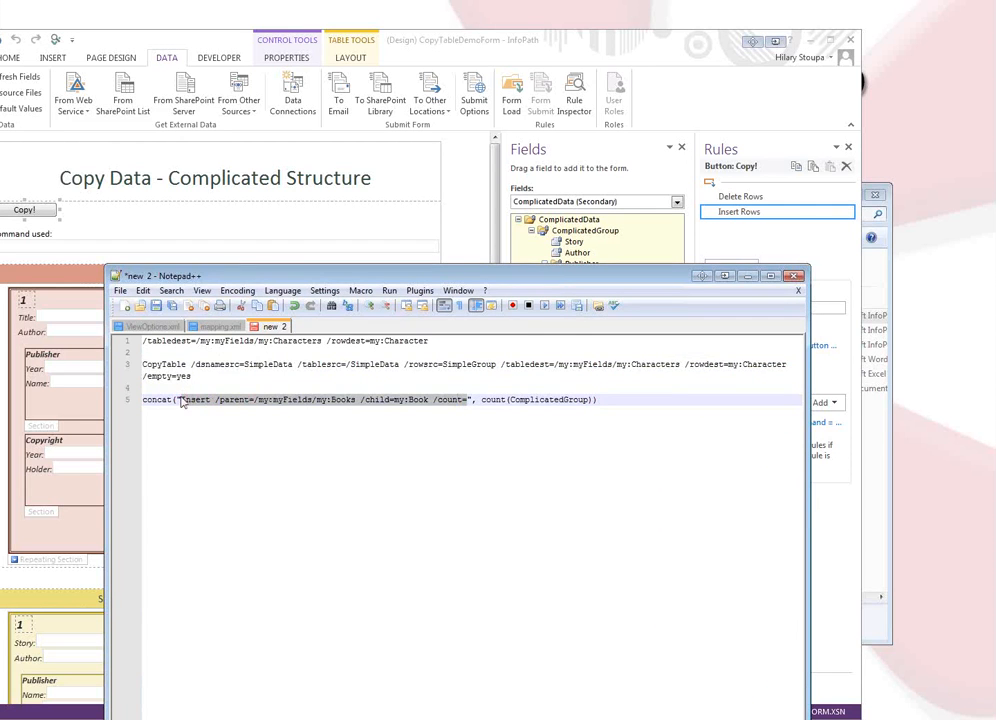
click(596, 400)
key(Return)
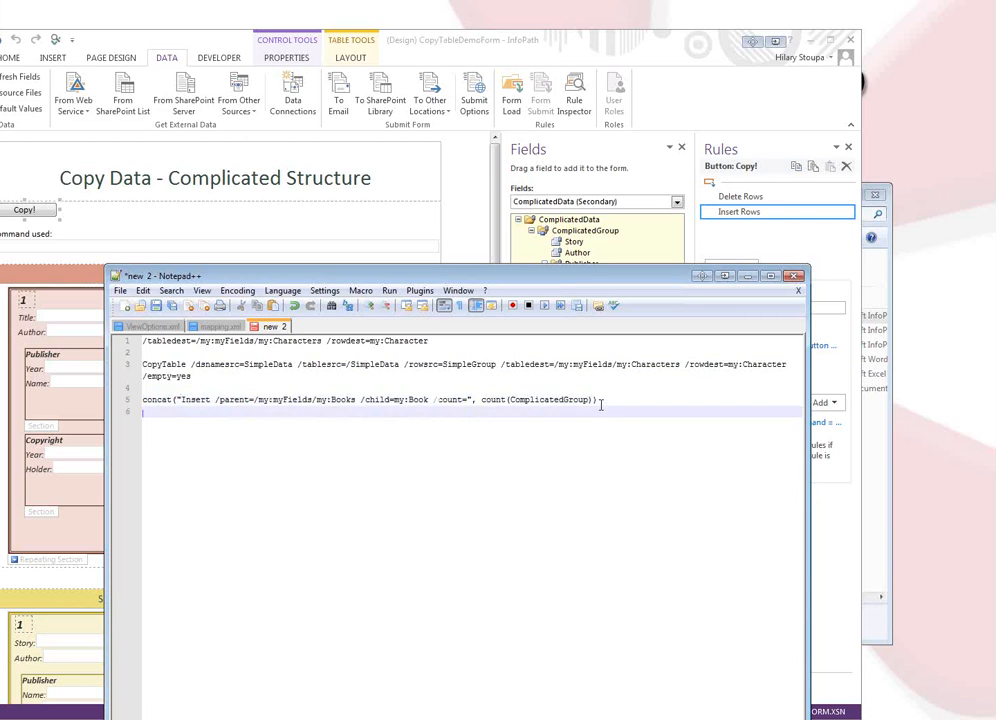
key(Return)
key(ctrl+v)
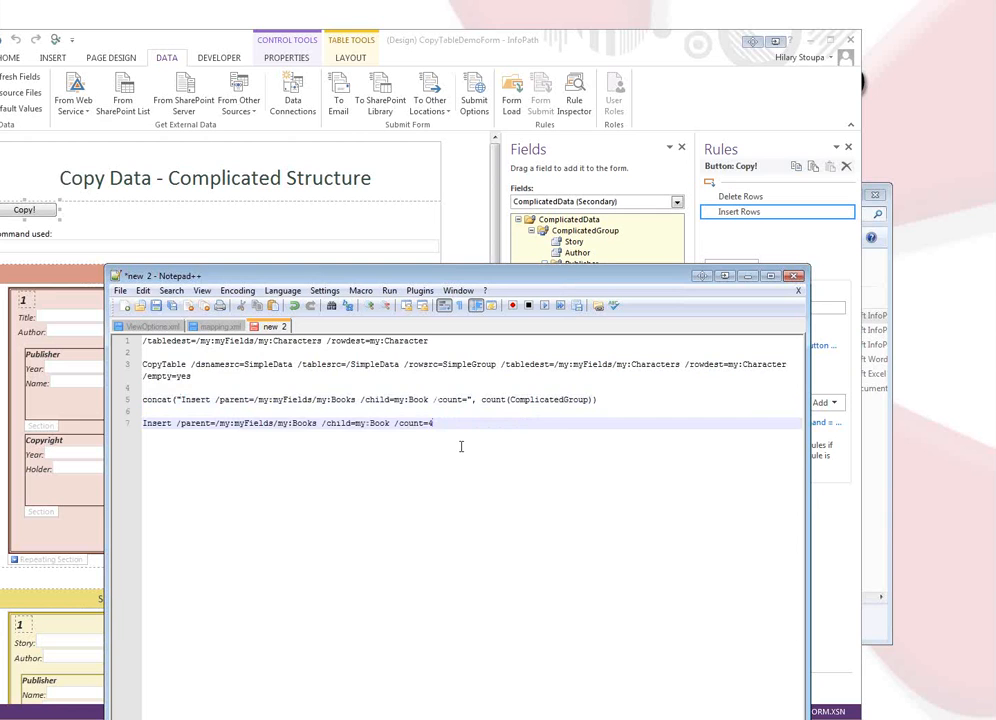
Examine the Insert command's parent, child and count parameters and compare the command with the concat formula above it
drag(455, 427, 108, 419)
click(139, 434)
click(128, 423)
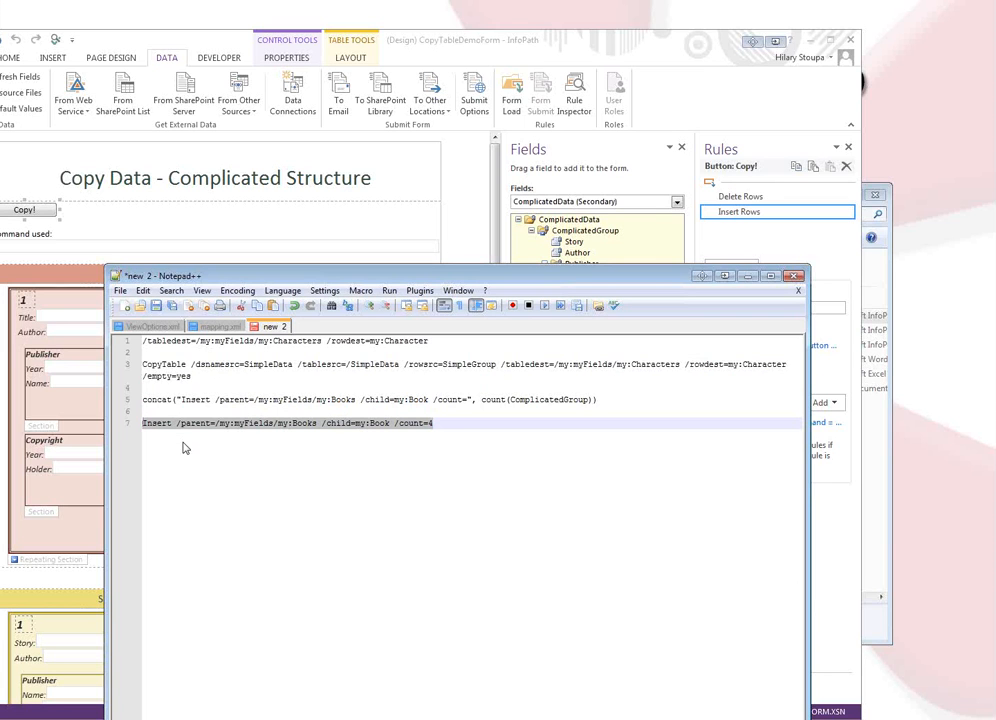
click(229, 428)
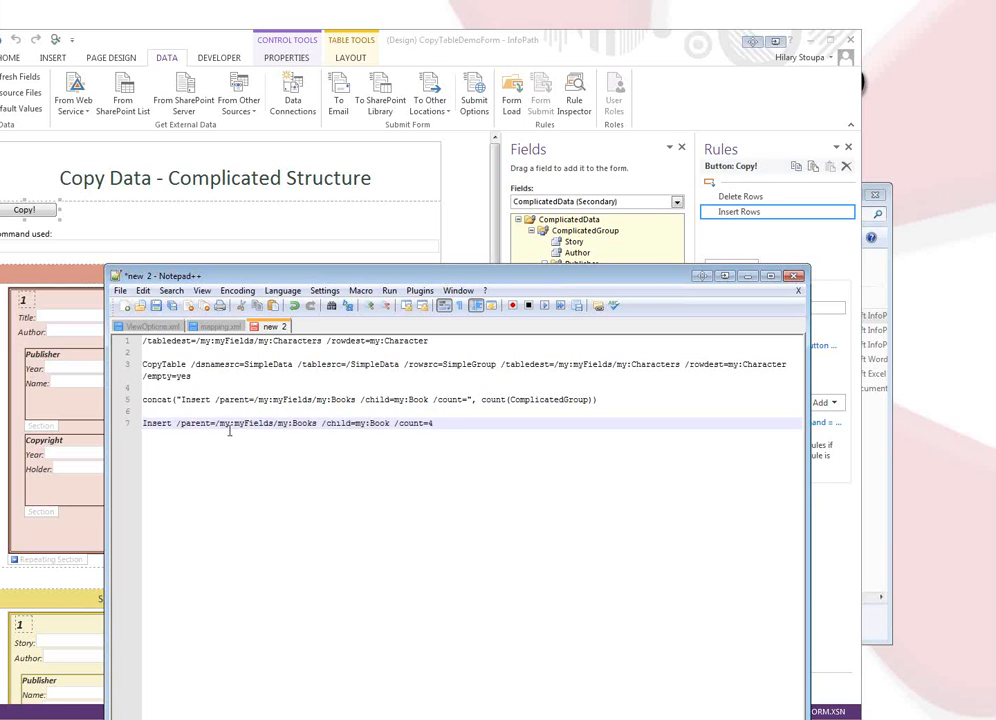
drag(212, 423, 178, 423)
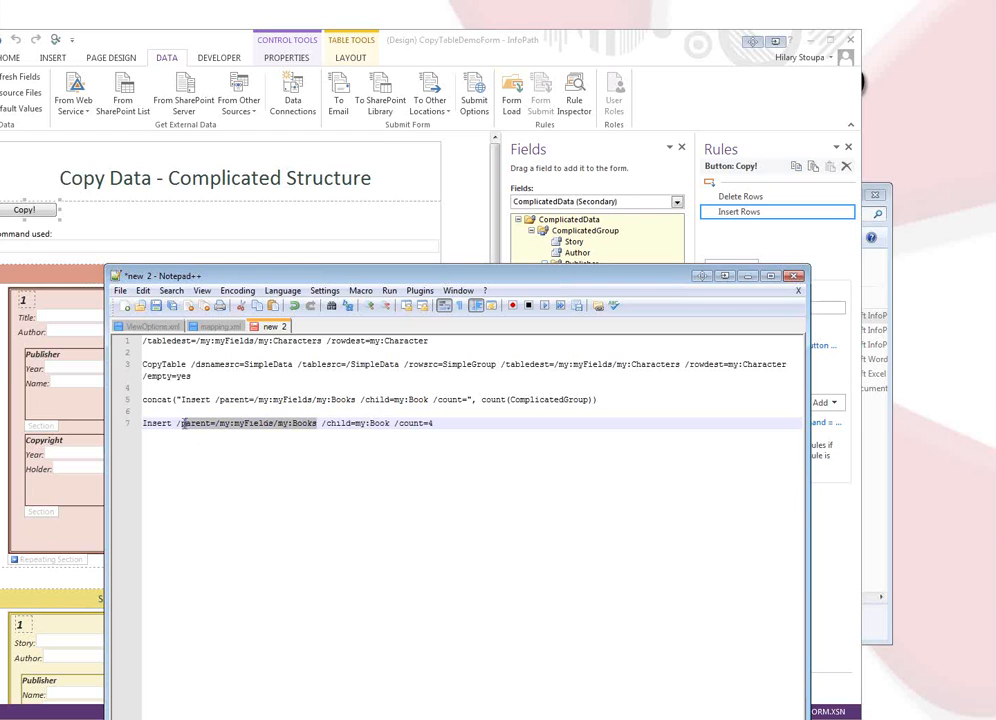
click(372, 423)
drag(356, 423, 388, 423)
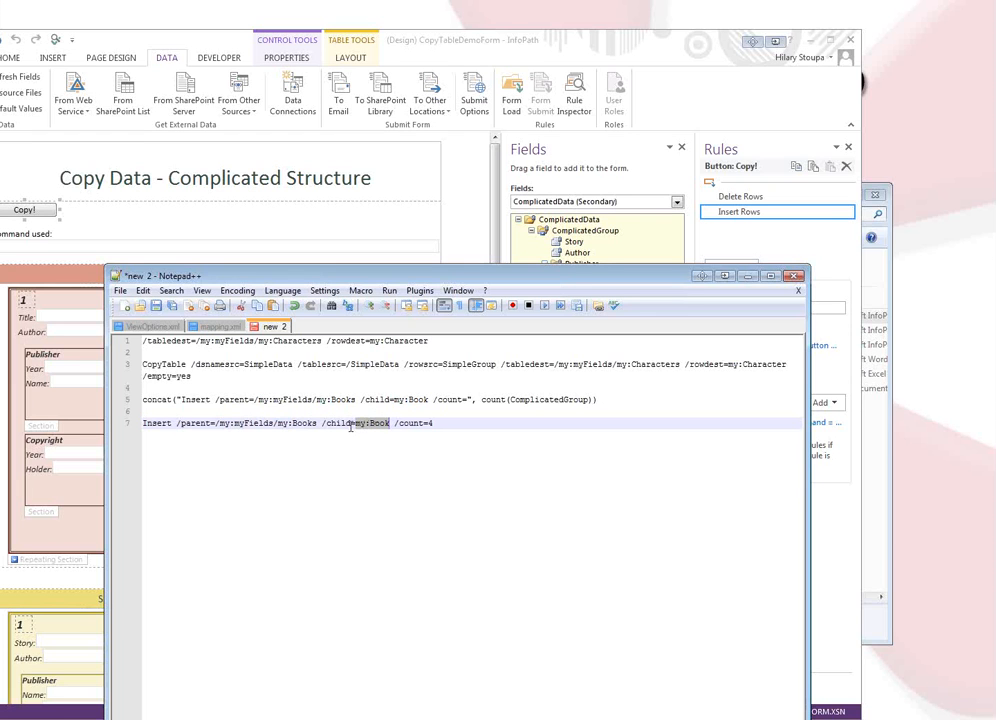
click(436, 423)
key(shift+Home)
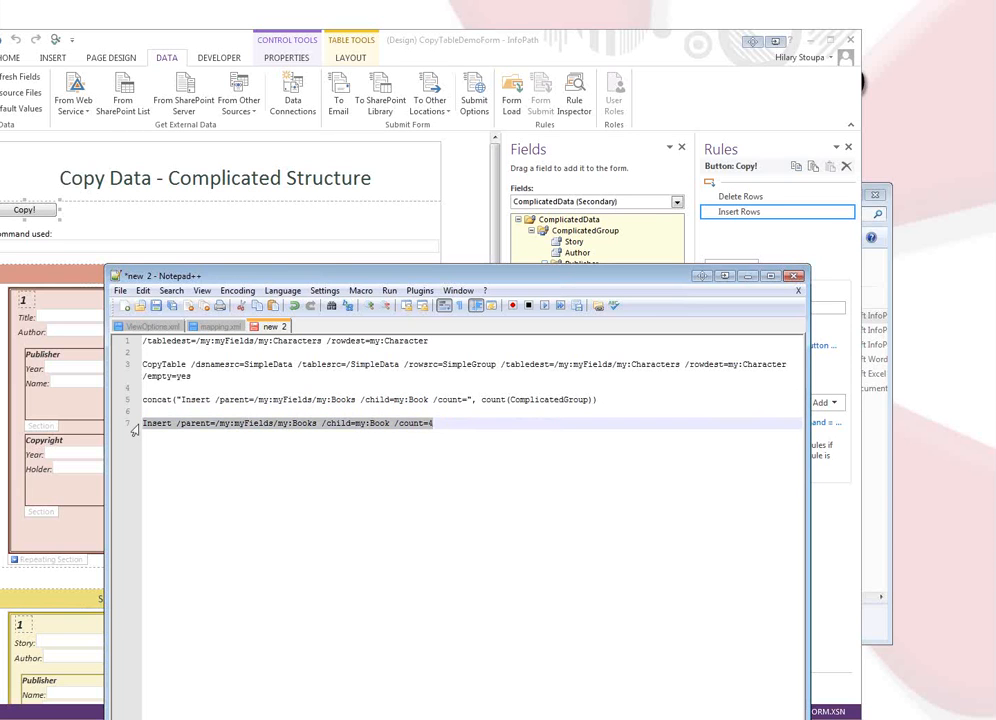
drag(598, 399, 117, 398)
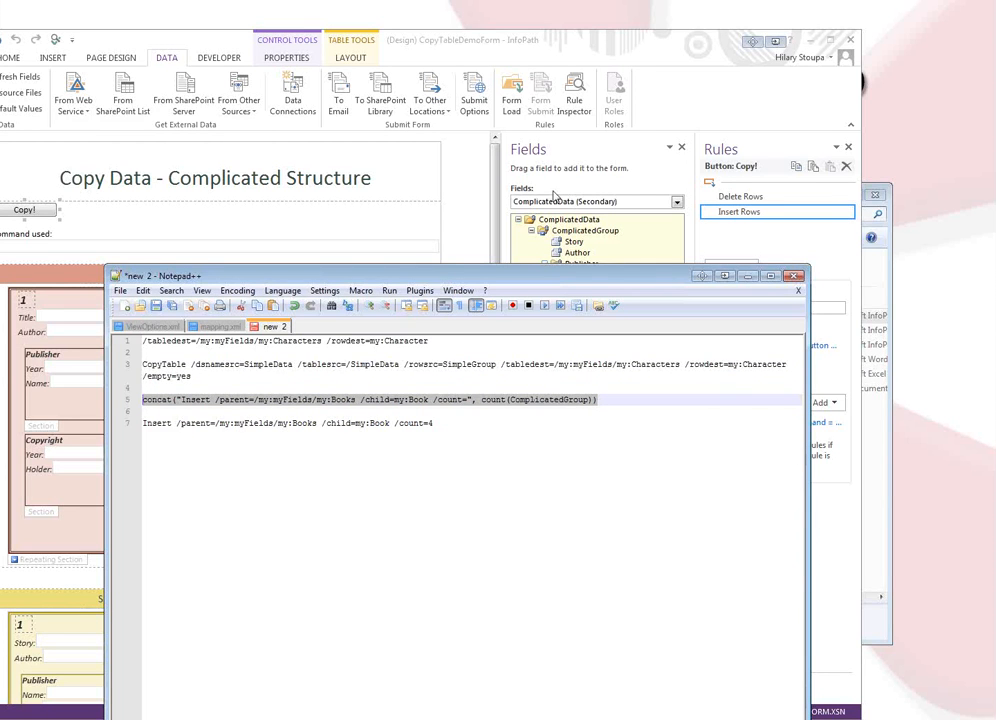
Back in InfoPath, inspect which group the formula's count function references, and close the rule action without changes
click(505, 55)
click(520, 371)
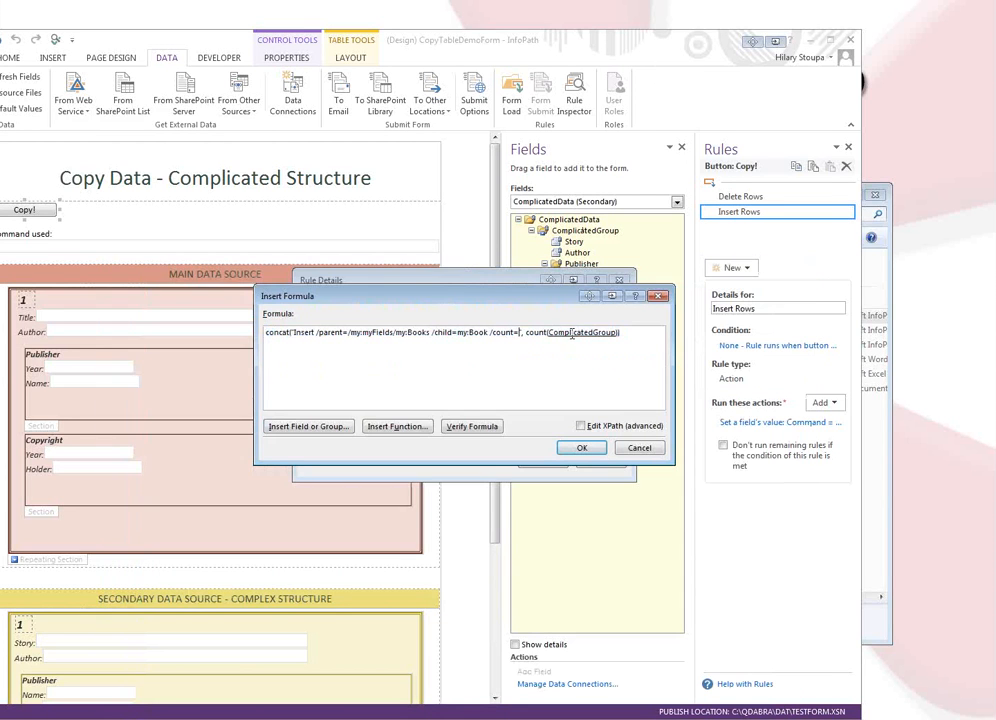
key(Left)
key(Left)
click(318, 428)
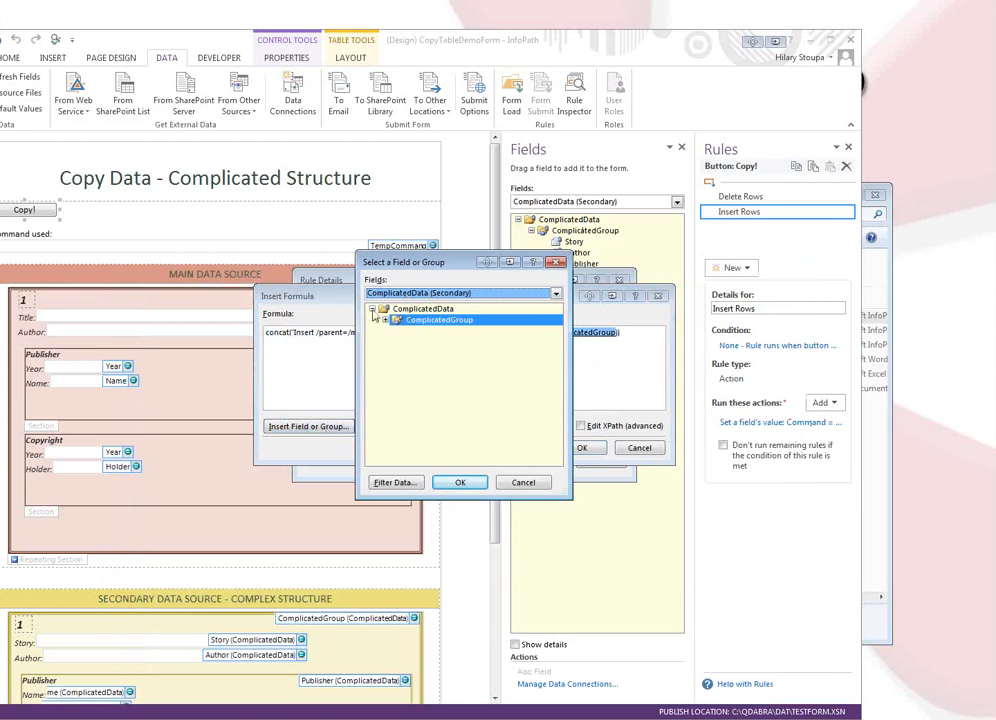
click(386, 320)
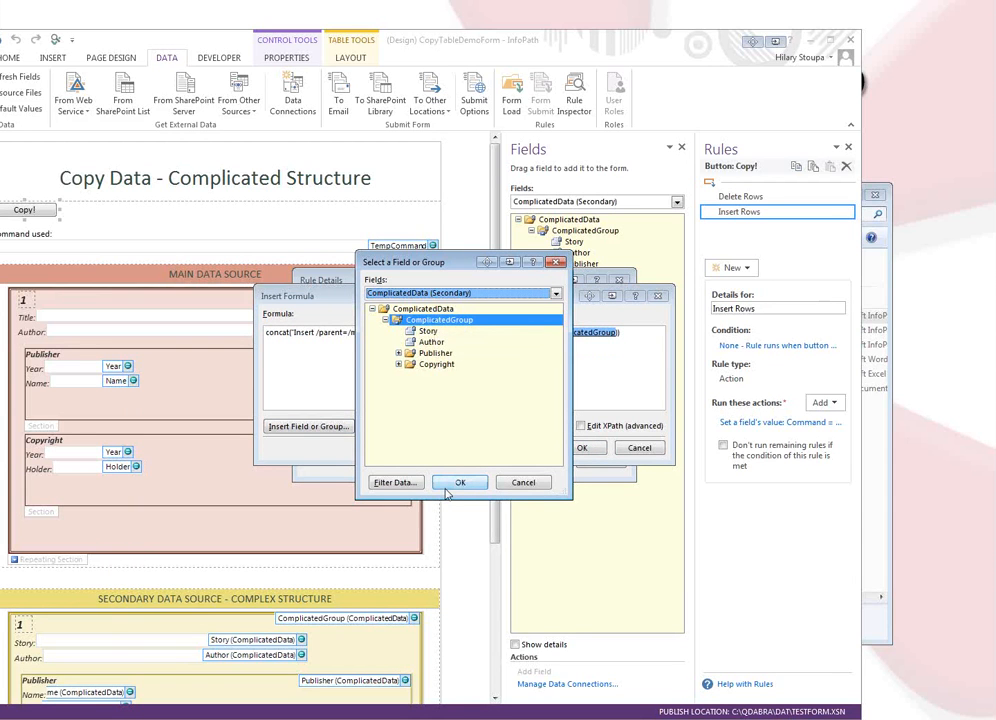
click(507, 488)
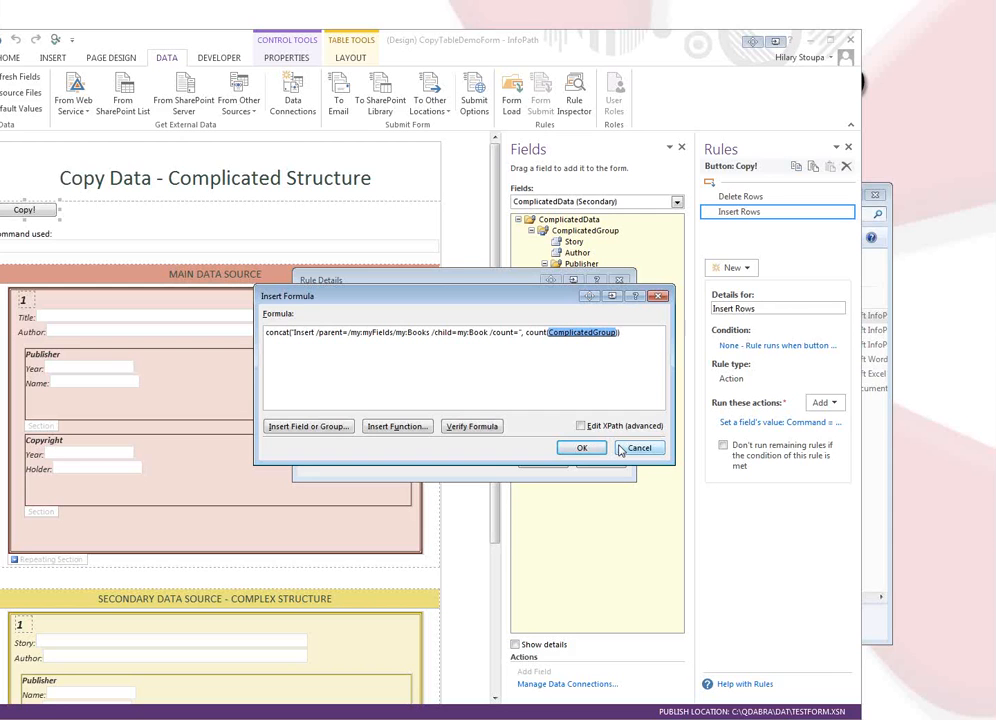
click(620, 450)
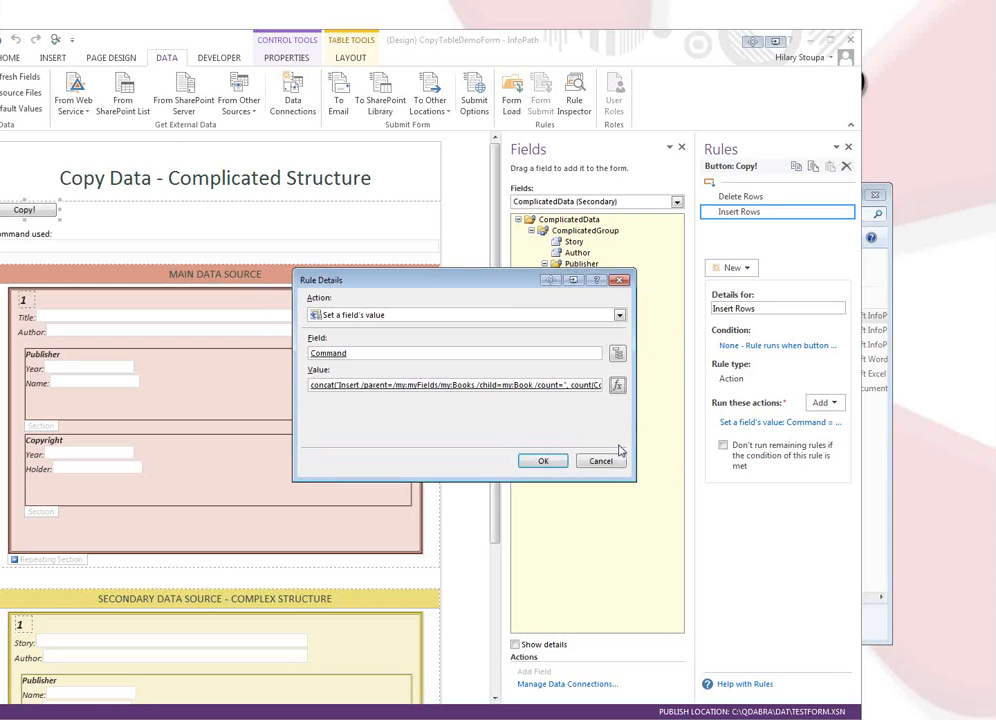
click(607, 462)
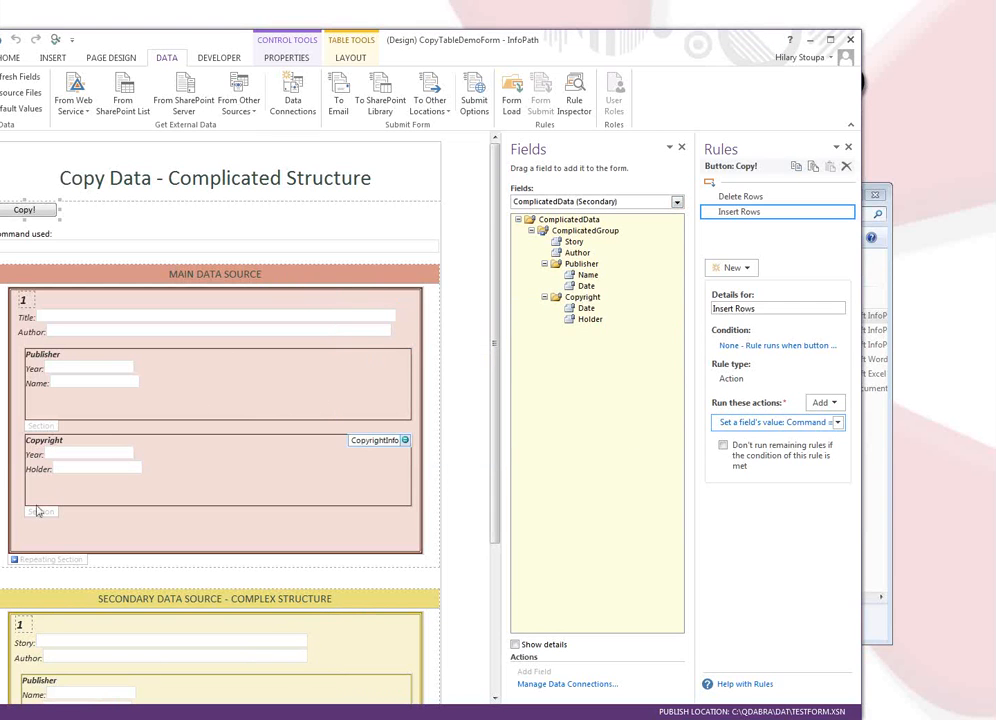
Disable the Set Counter and Set Field Values rules on the main data source's Book repeating section
click(40, 561)
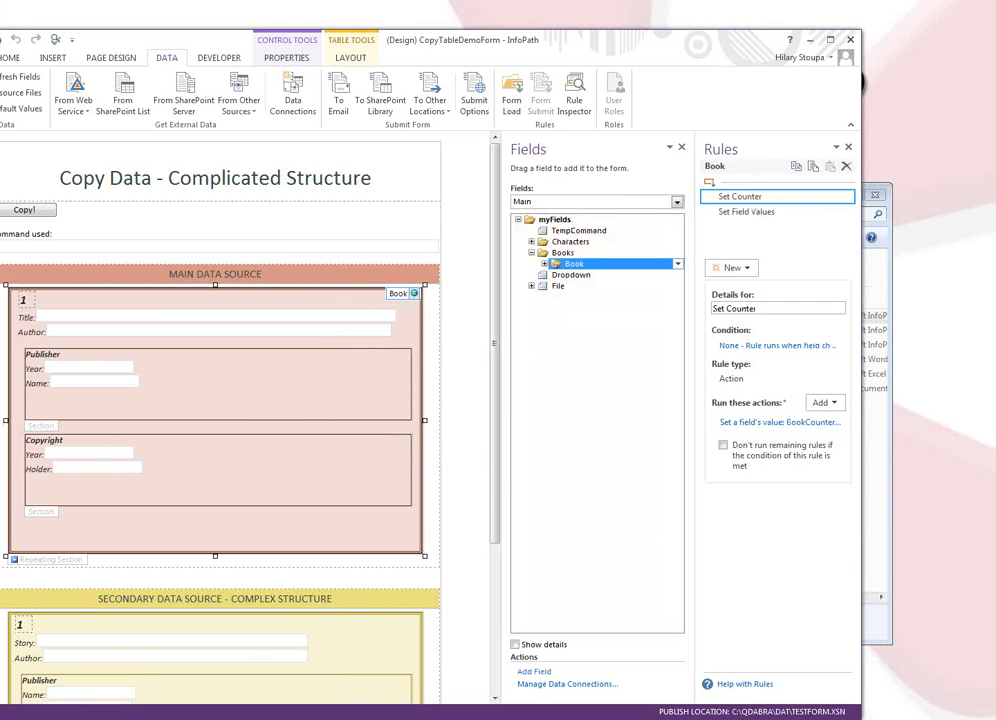
click(848, 198)
click(794, 296)
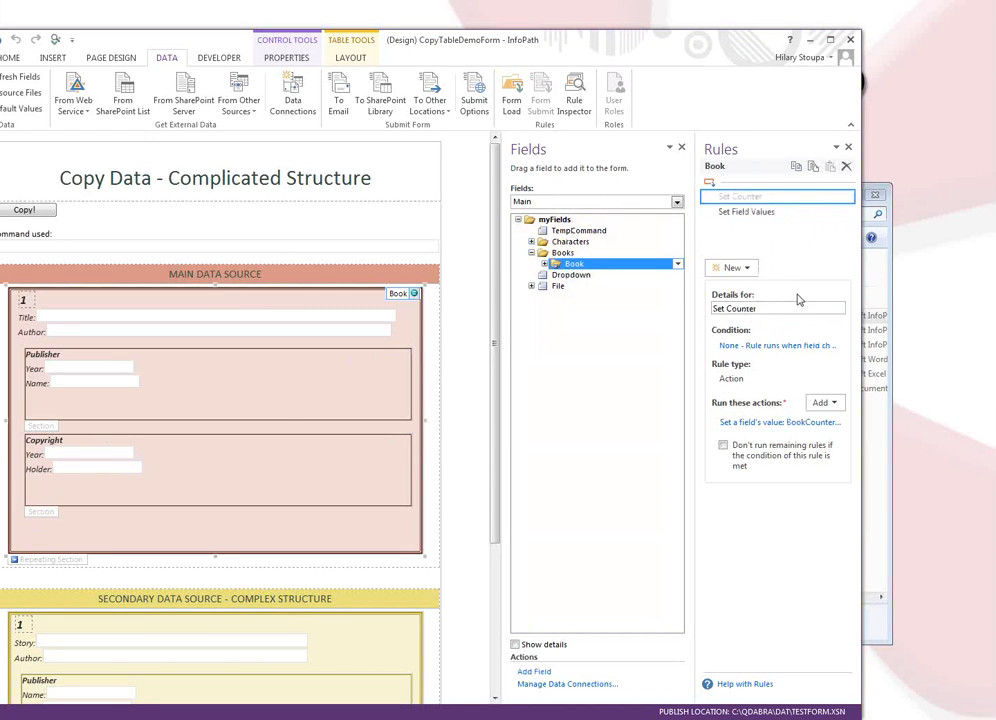
click(848, 213)
click(790, 310)
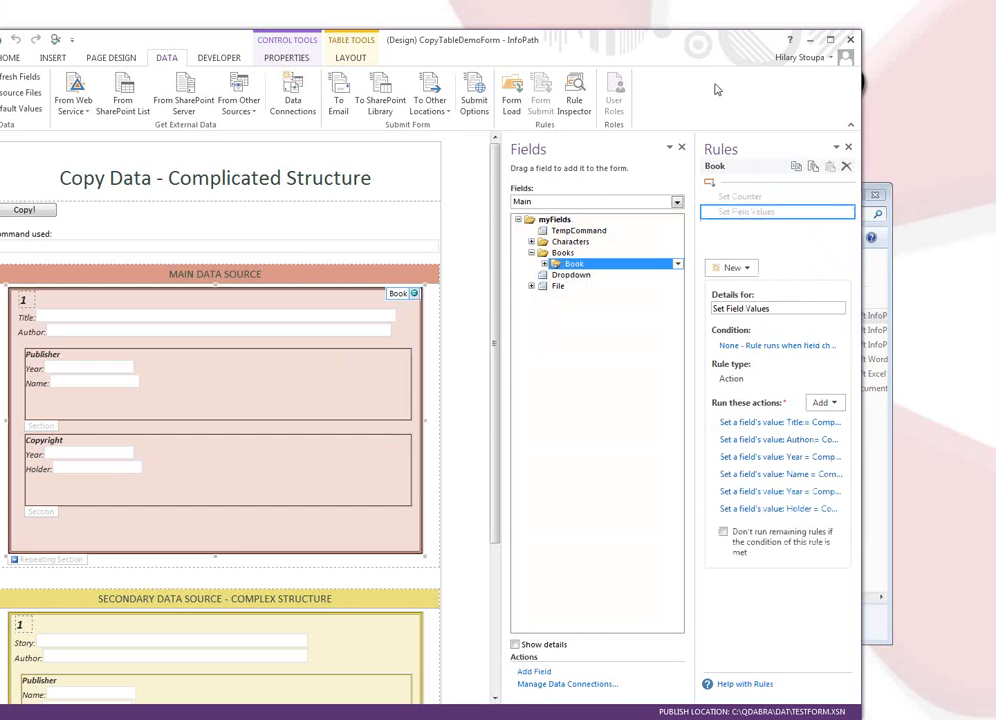
Preview the form, review the books in the secondary data source, and run the Copy! button
click(57, 41)
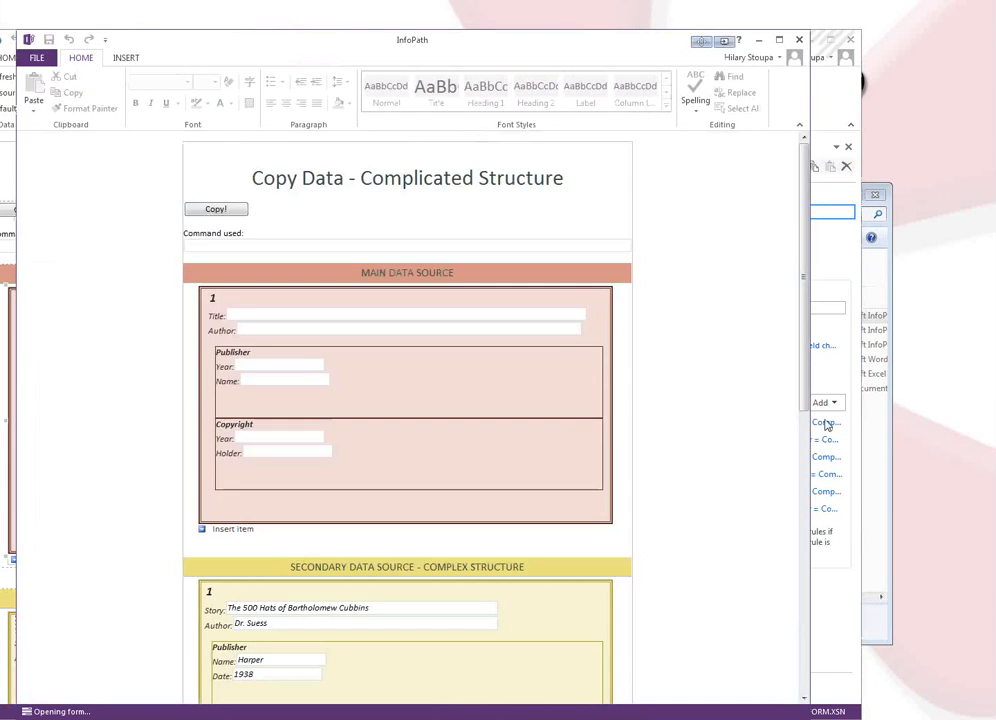
scroll(648, 394, down, 10)
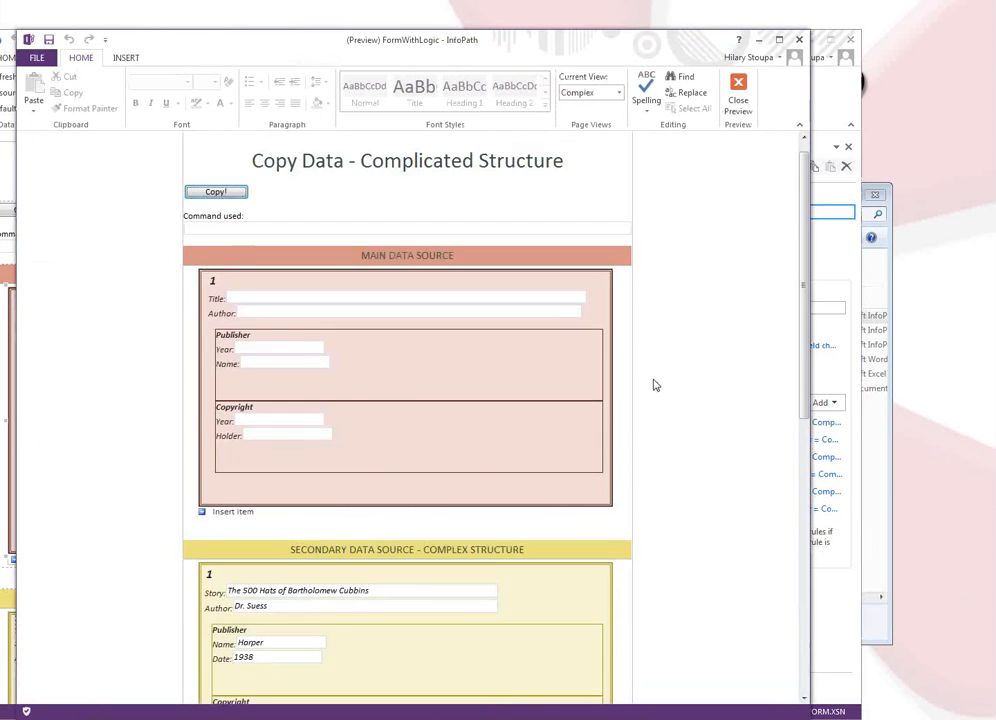
scroll(655, 385, up, 4)
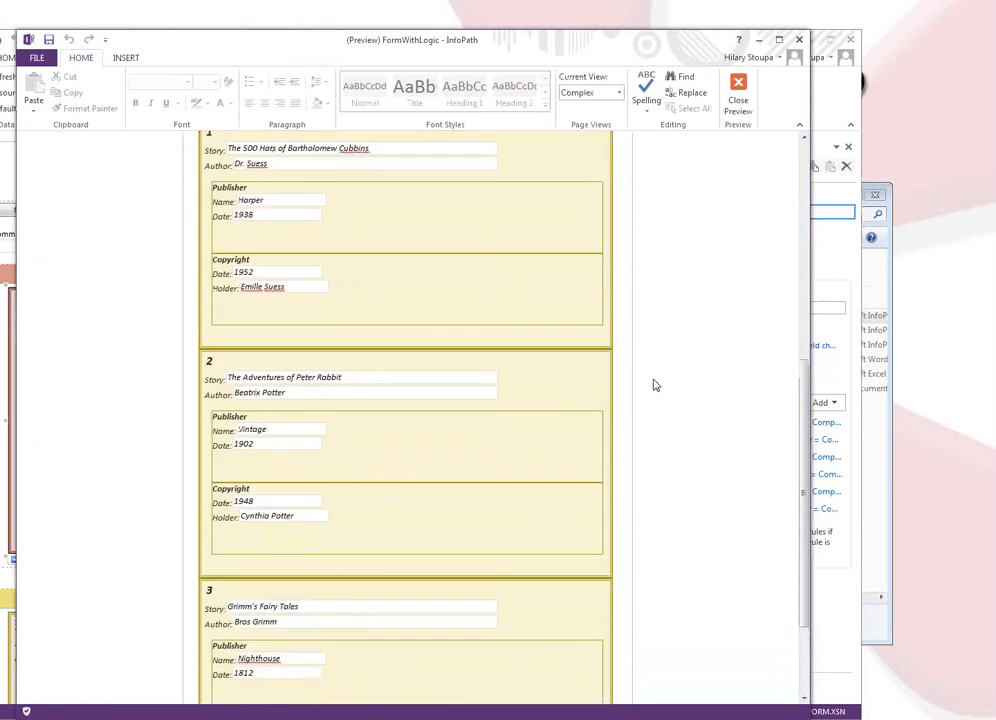
scroll(655, 385, down, 4)
scroll(655, 385, up, 3)
scroll(655, 385, up, 3)
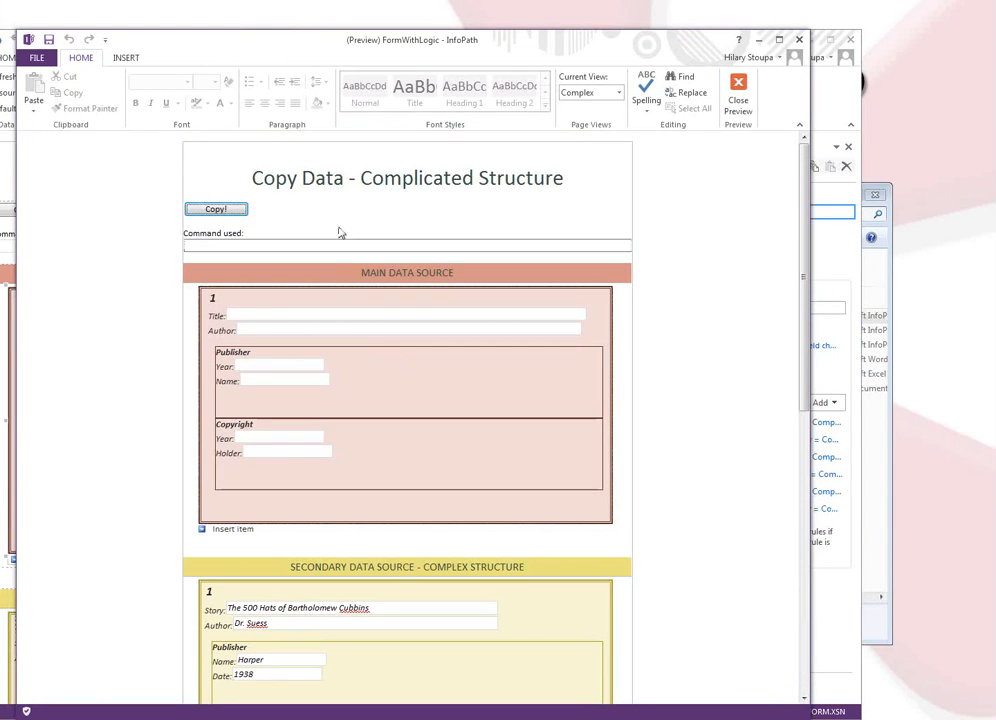
click(229, 210)
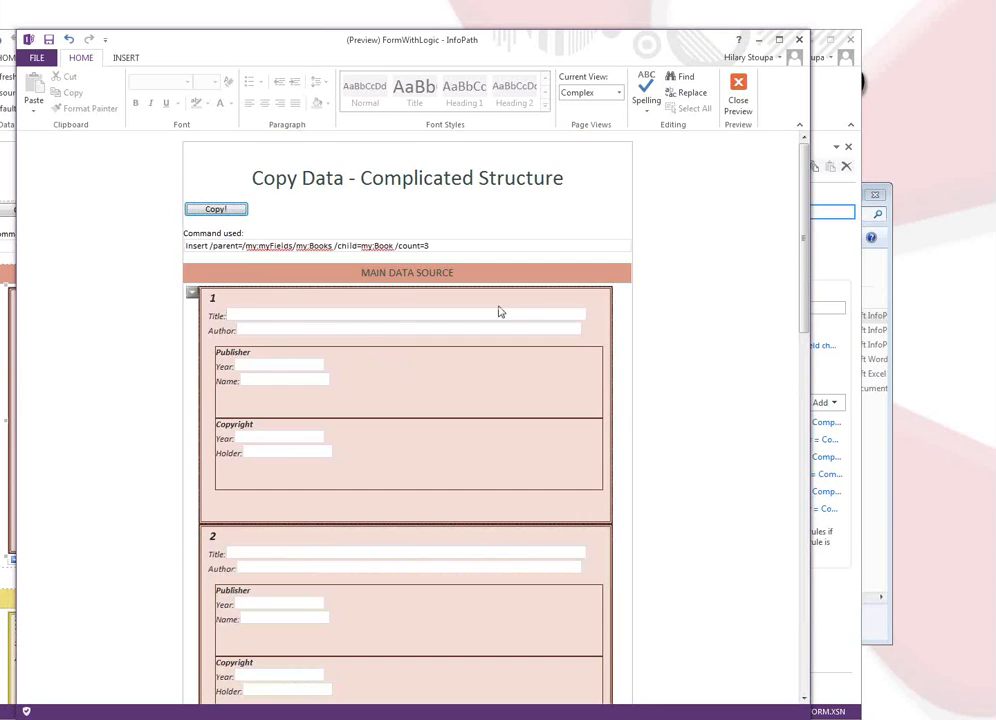
Compare the Book sections inserted in the main data source with the secondary data source entries, and close the preview
scroll(667, 311, down, 5)
scroll(670, 313, up, 3)
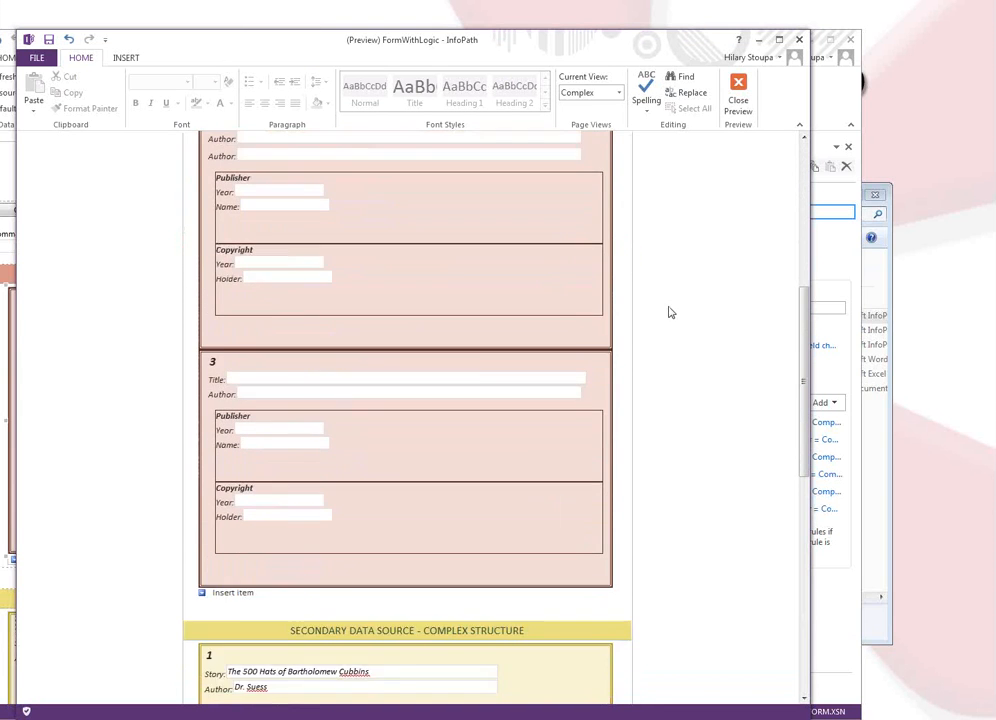
scroll(670, 313, down, 5)
scroll(670, 313, up, 7)
scroll(670, 313, down, 10)
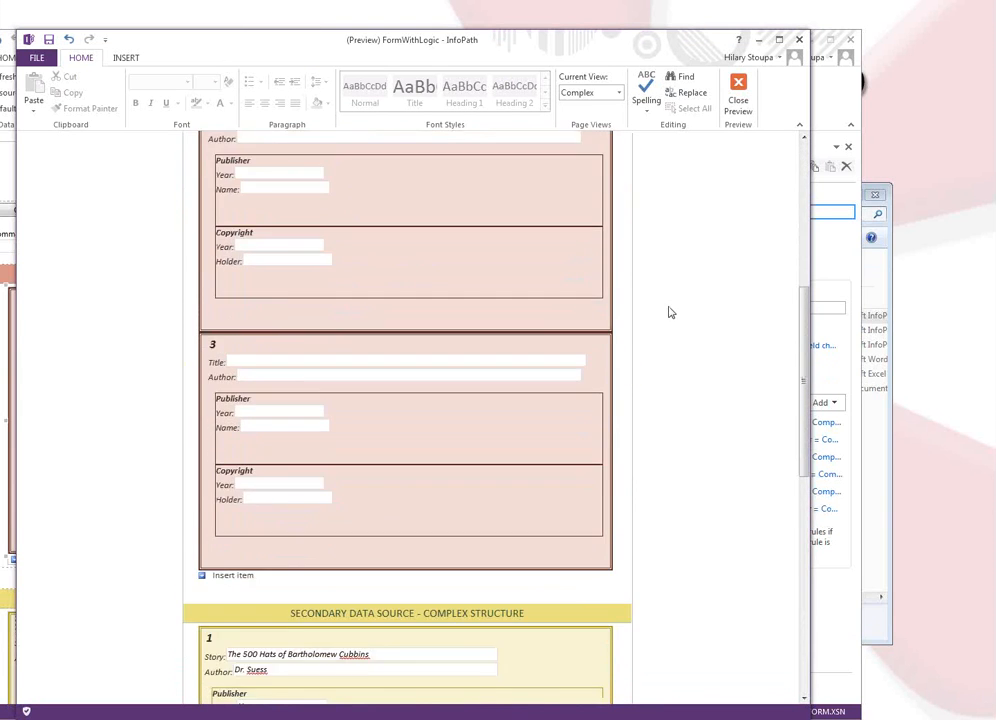
scroll(670, 313, up, 10)
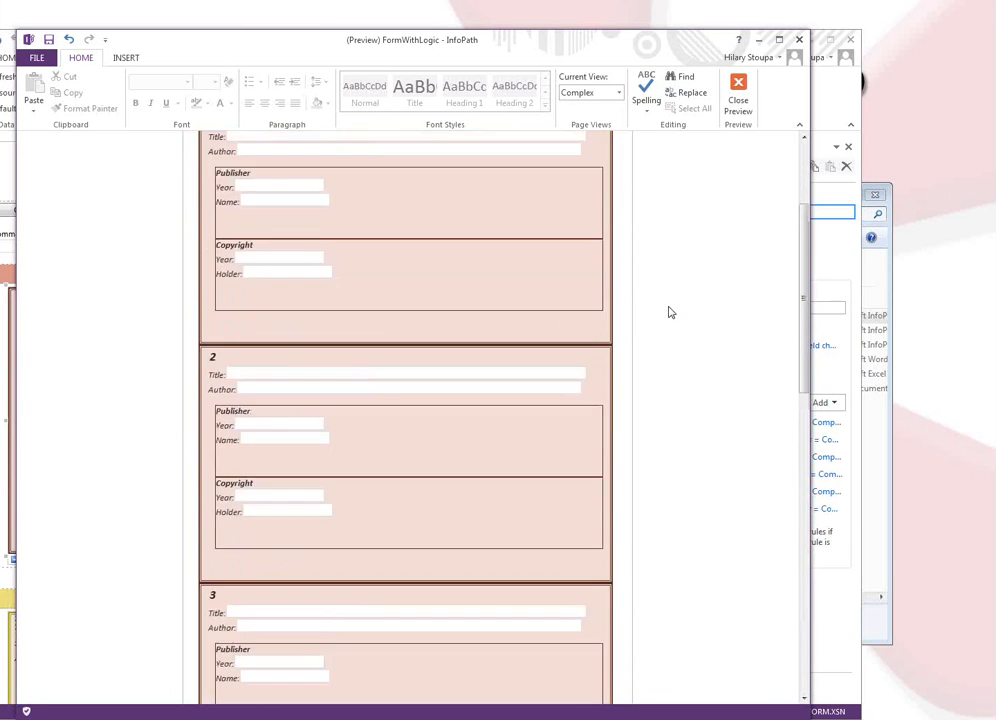
scroll(670, 313, down, 2)
scroll(670, 313, down, 5)
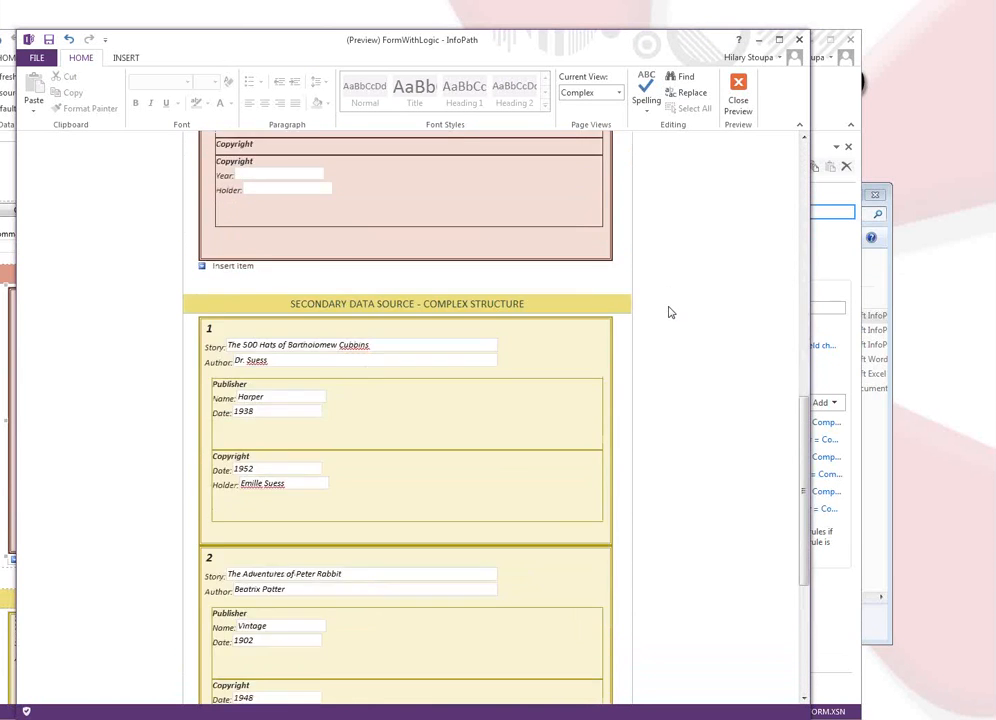
scroll(670, 313, up, 8)
scroll(670, 313, down, 2)
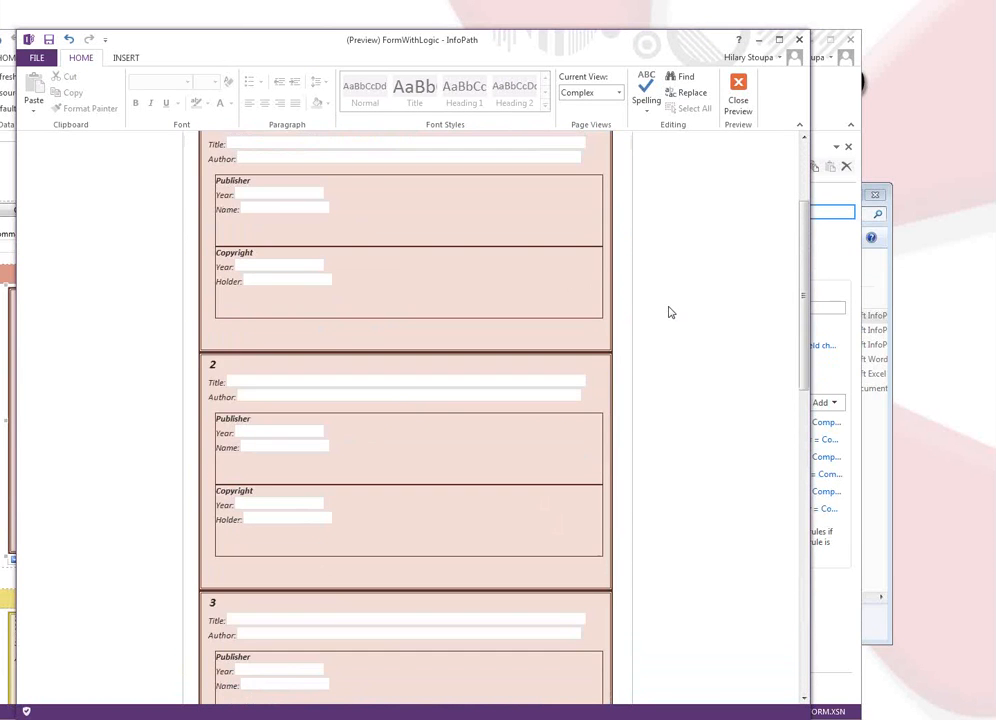
scroll(670, 313, down, 18)
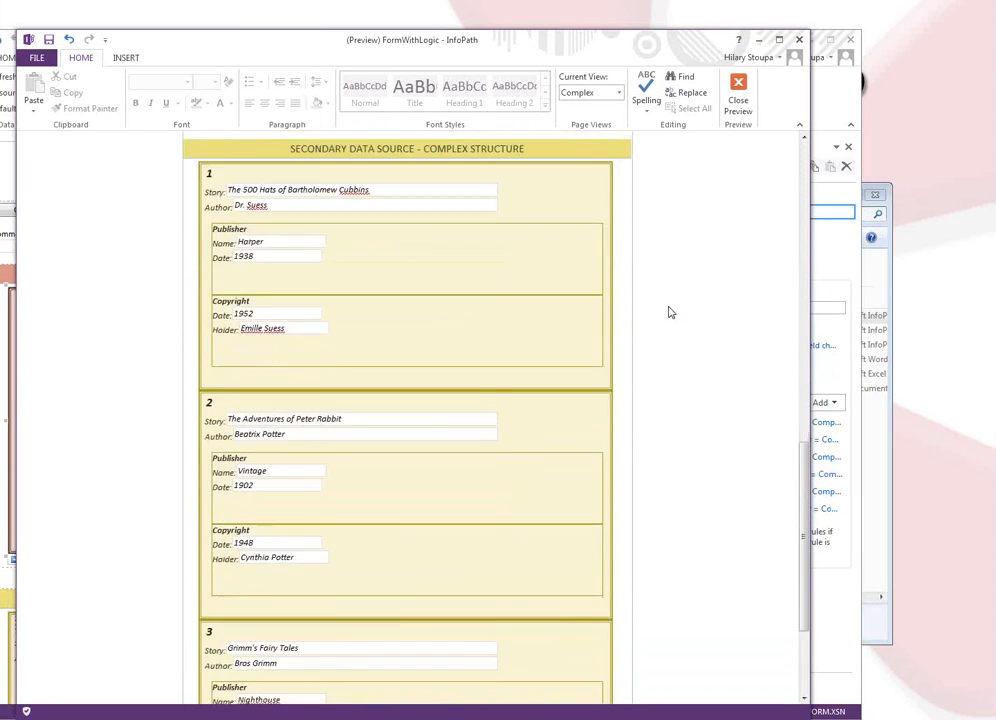
scroll(670, 313, up, 2)
scroll(670, 313, up, 4)
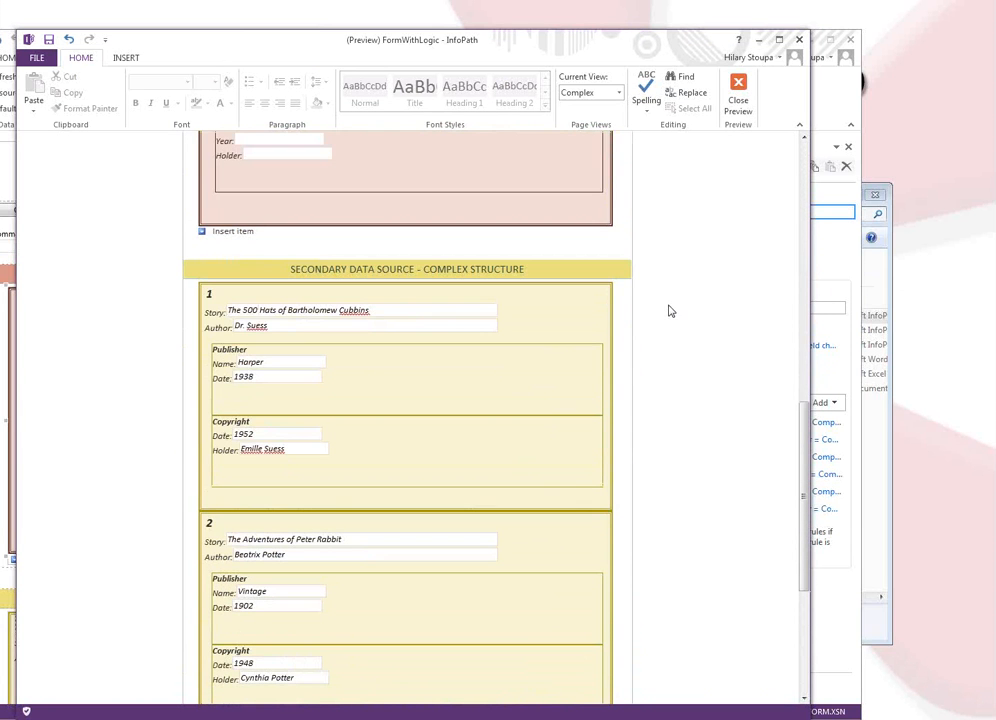
click(740, 95)
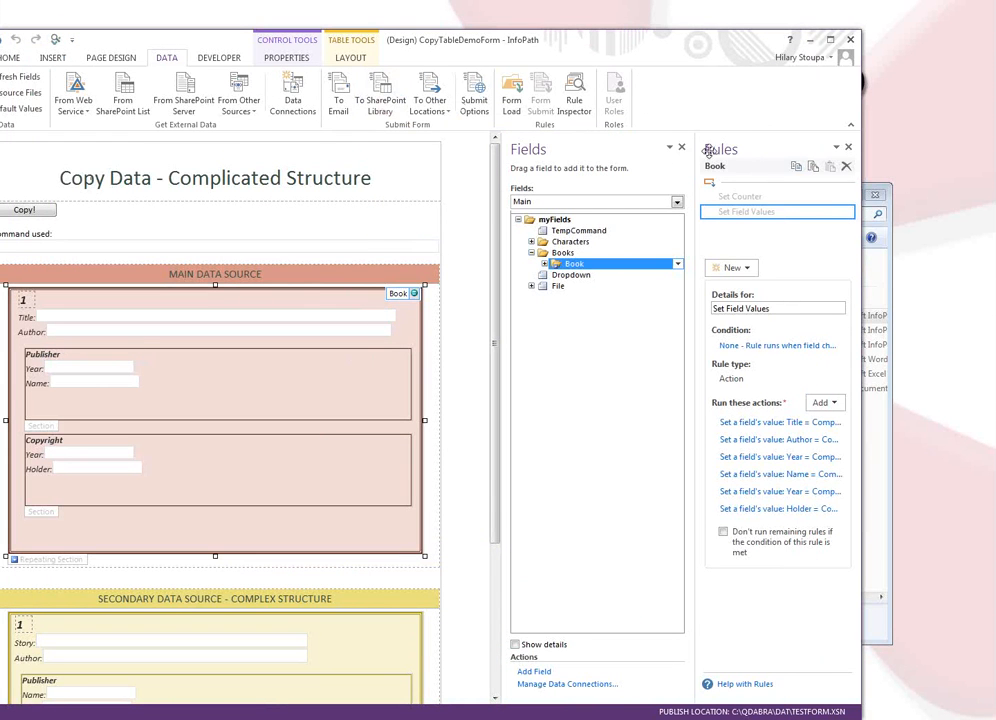
Enable the Book group's Set Counter rule and review its BookCounter action, keeping the action as is
click(772, 198)
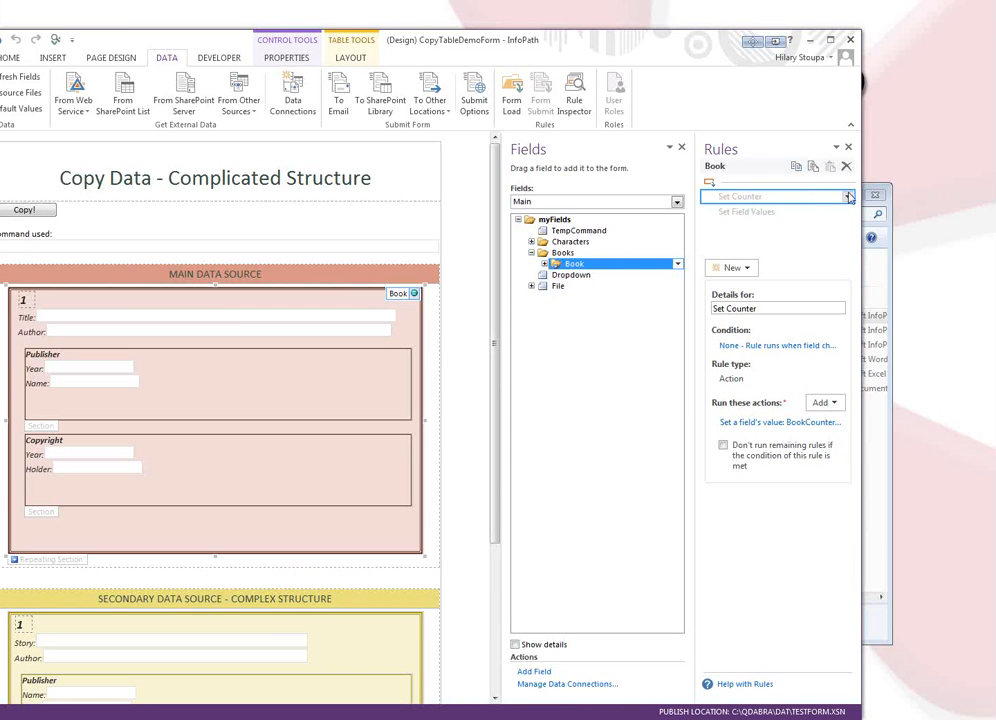
click(847, 196)
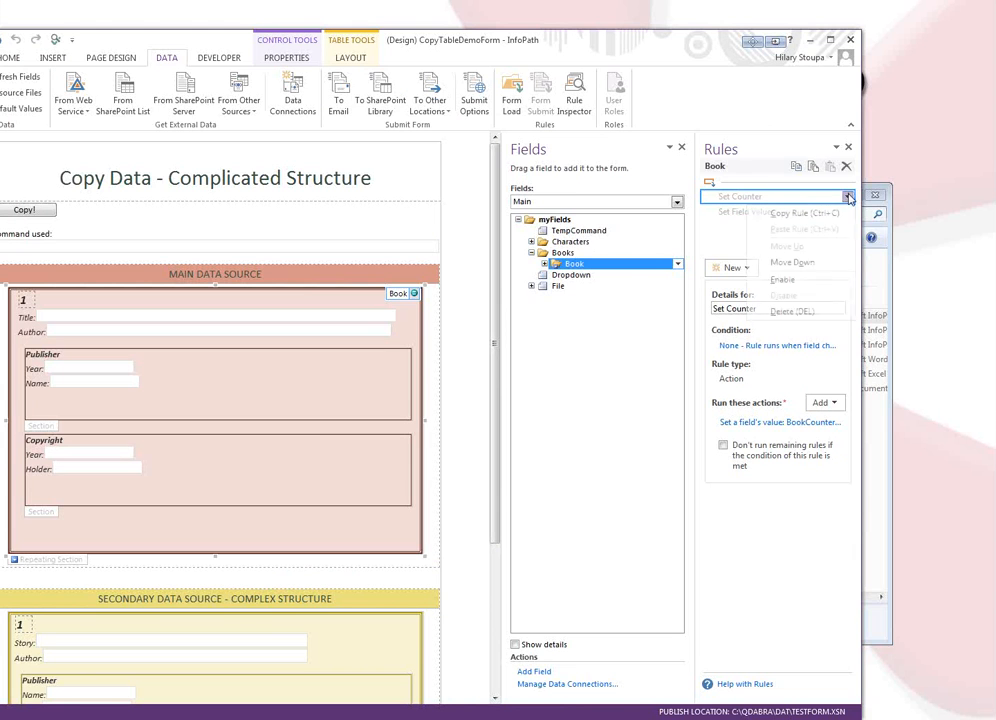
click(805, 278)
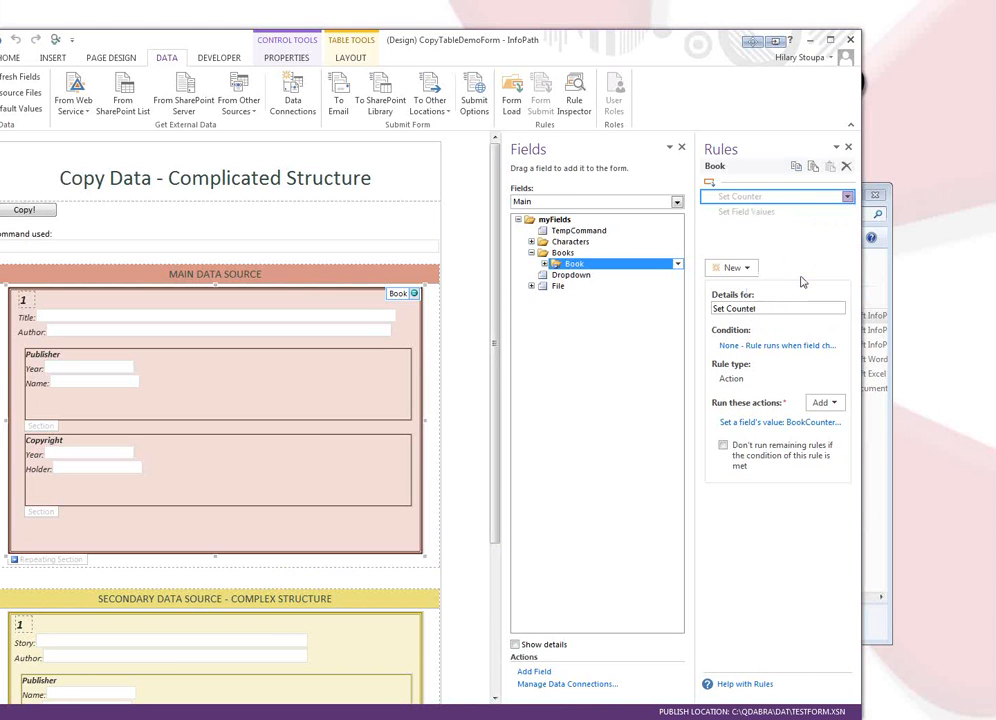
click(768, 422)
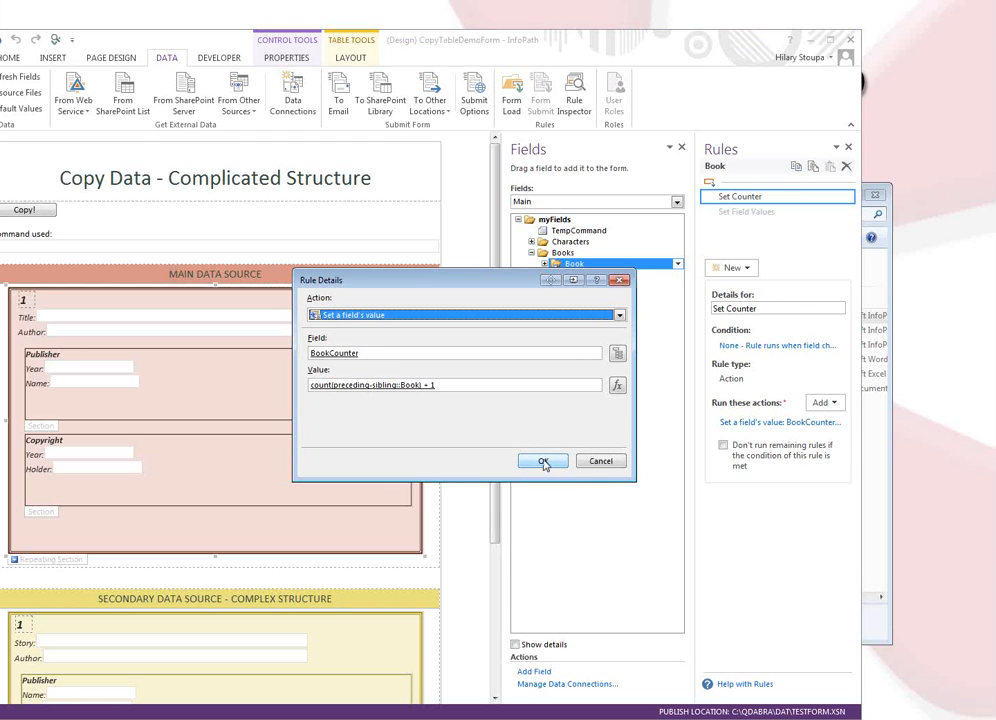
click(543, 461)
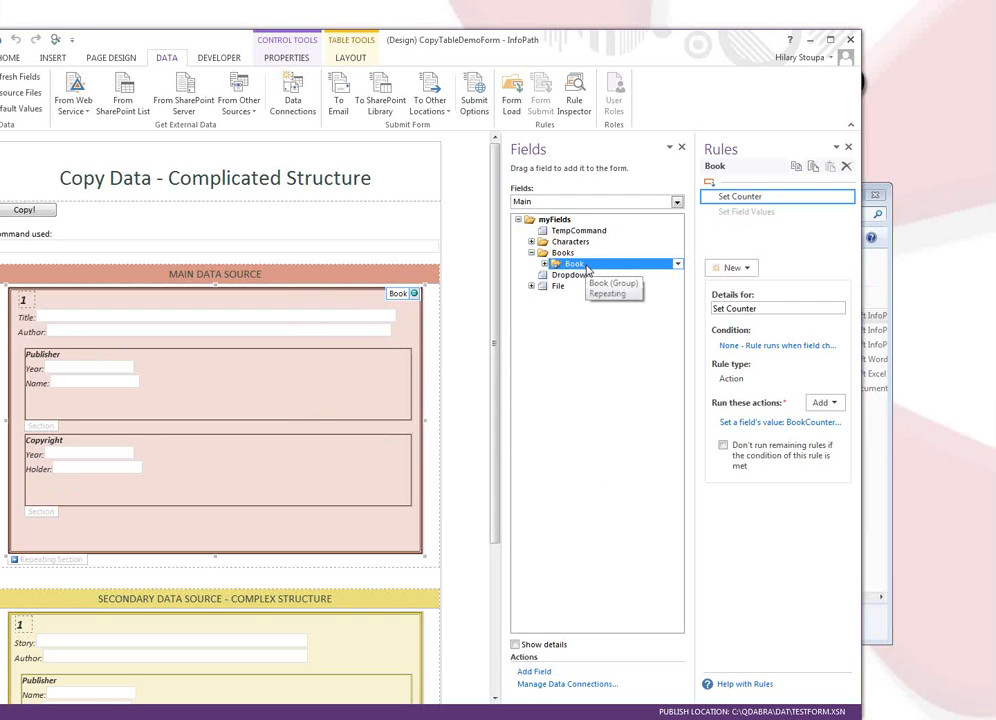
Enable the Set Field Values rule on the Book repeating group
click(775, 212)
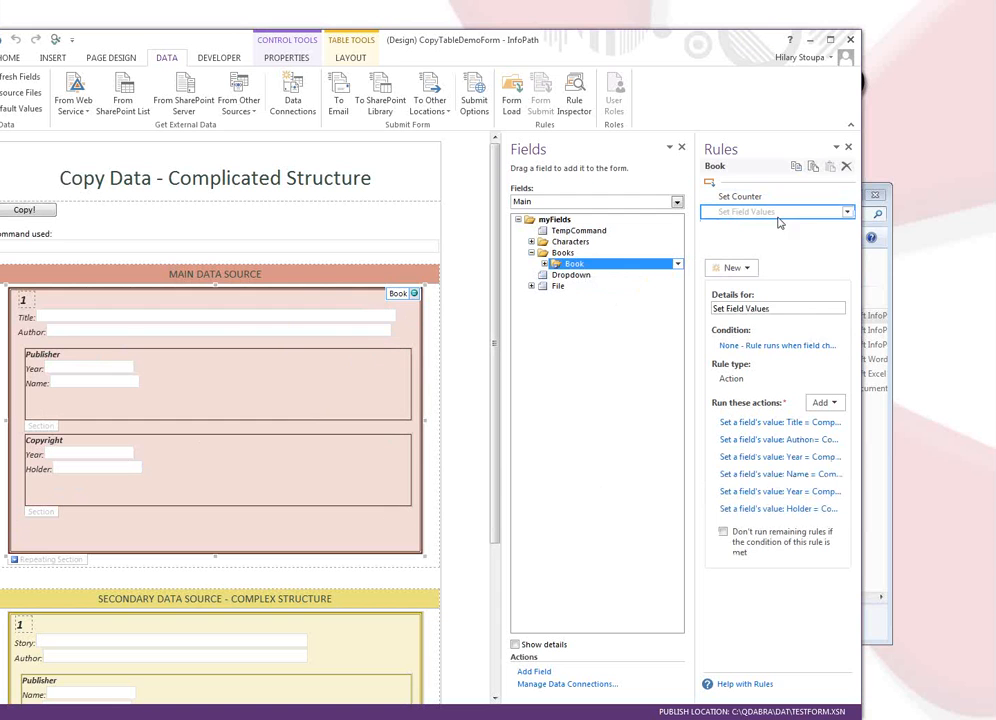
click(847, 215)
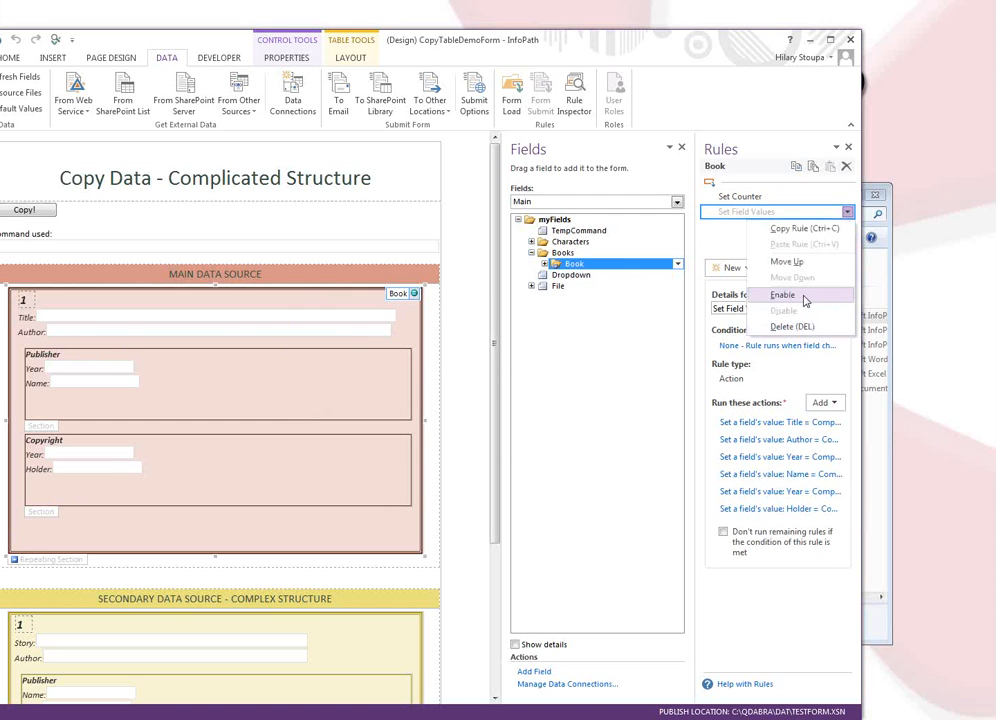
click(805, 298)
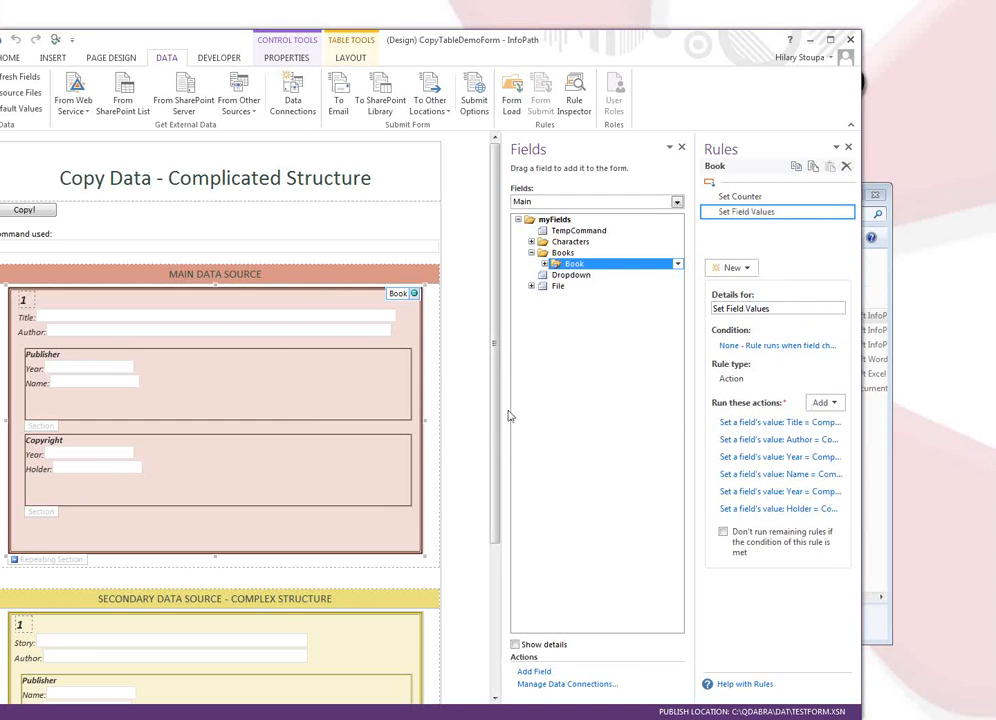
Open the formula of the Title action in Set Field Values, show it as editable XPath, and select the whole expression
click(779, 424)
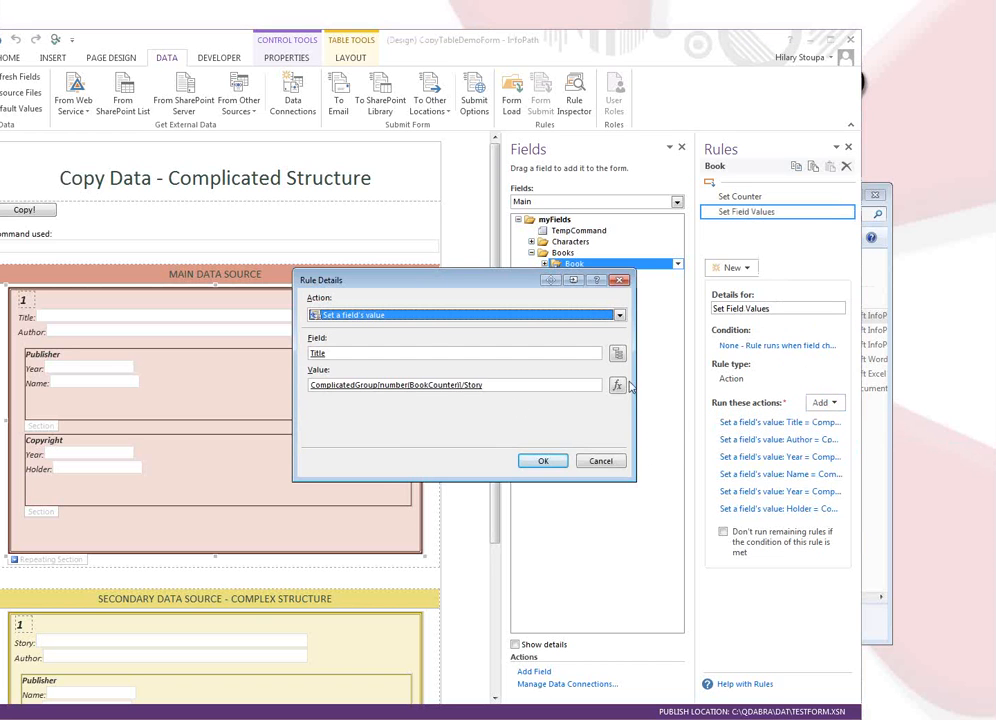
click(618, 386)
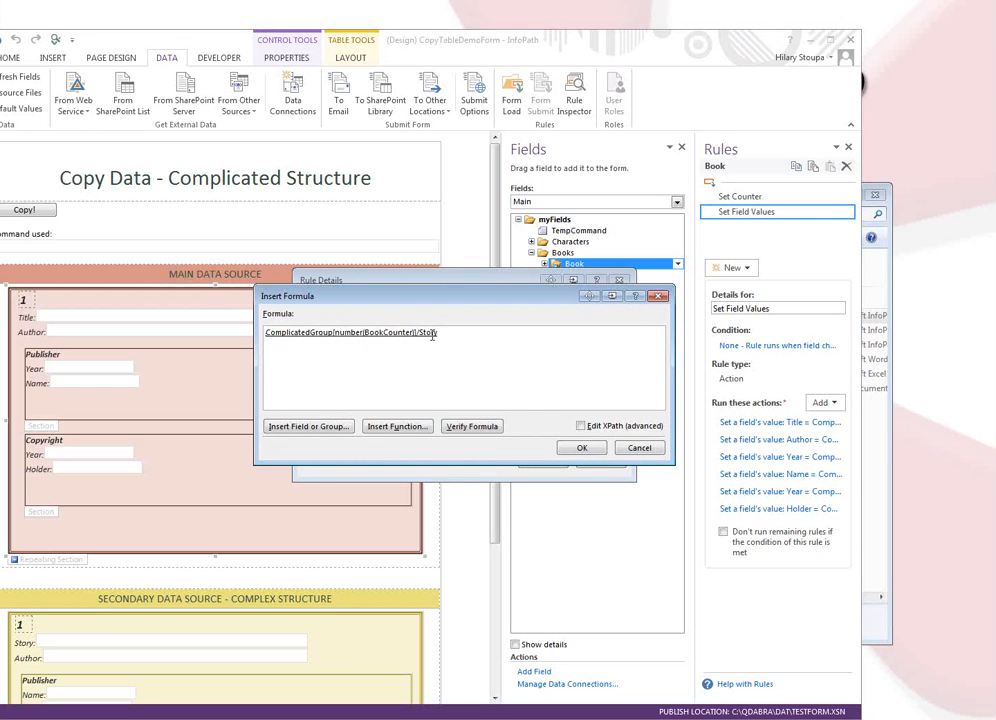
click(582, 426)
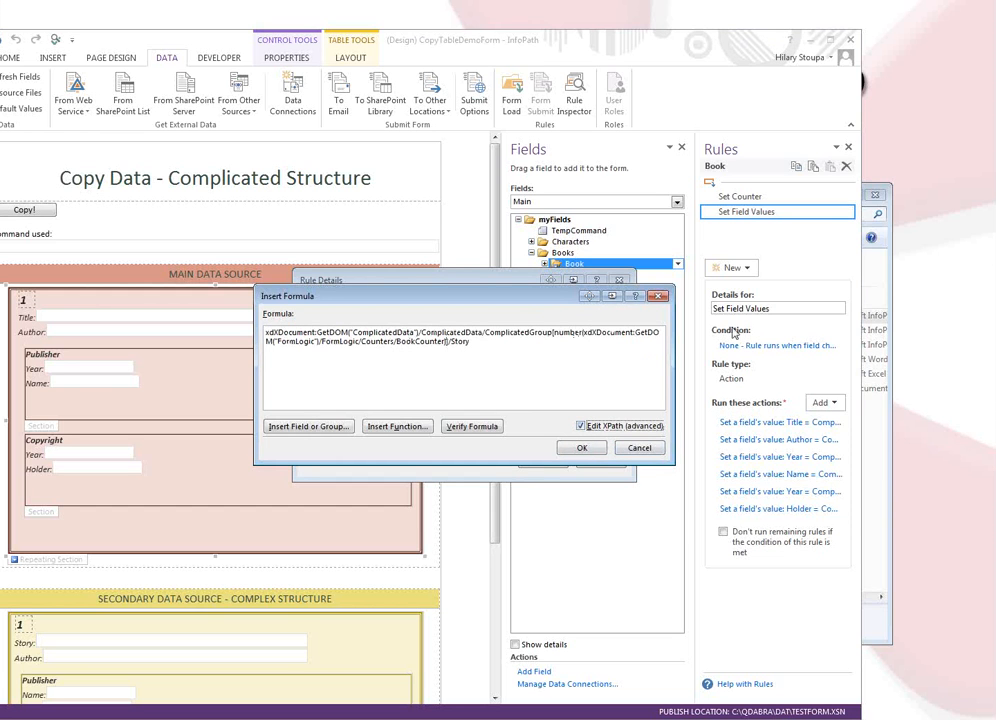
drag(585, 333, 446, 343)
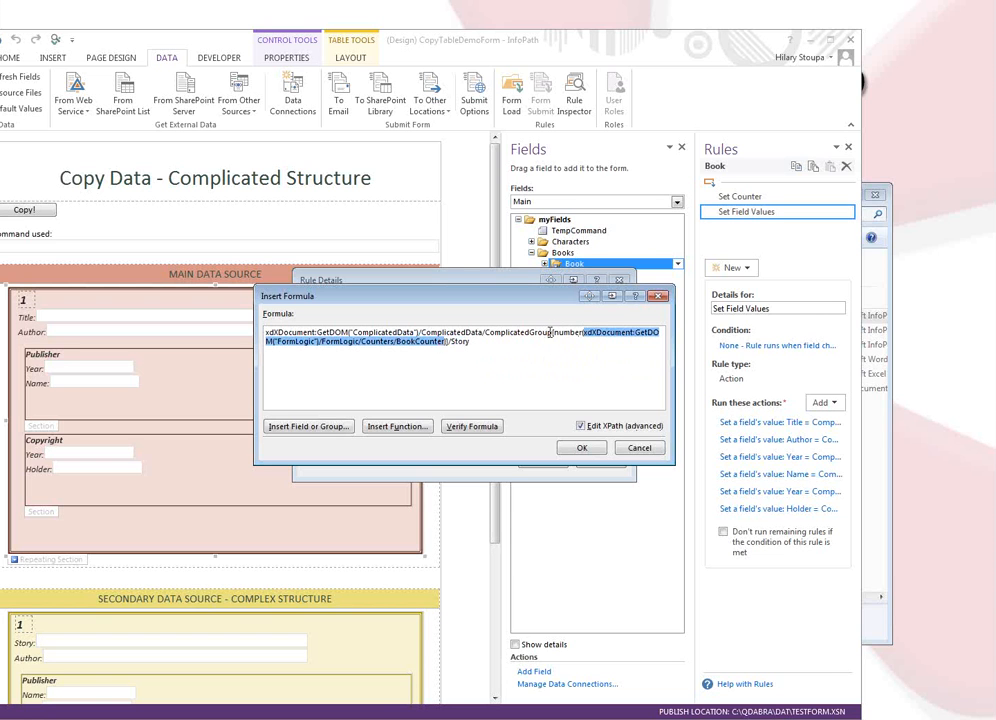
drag(490, 342, 211, 301)
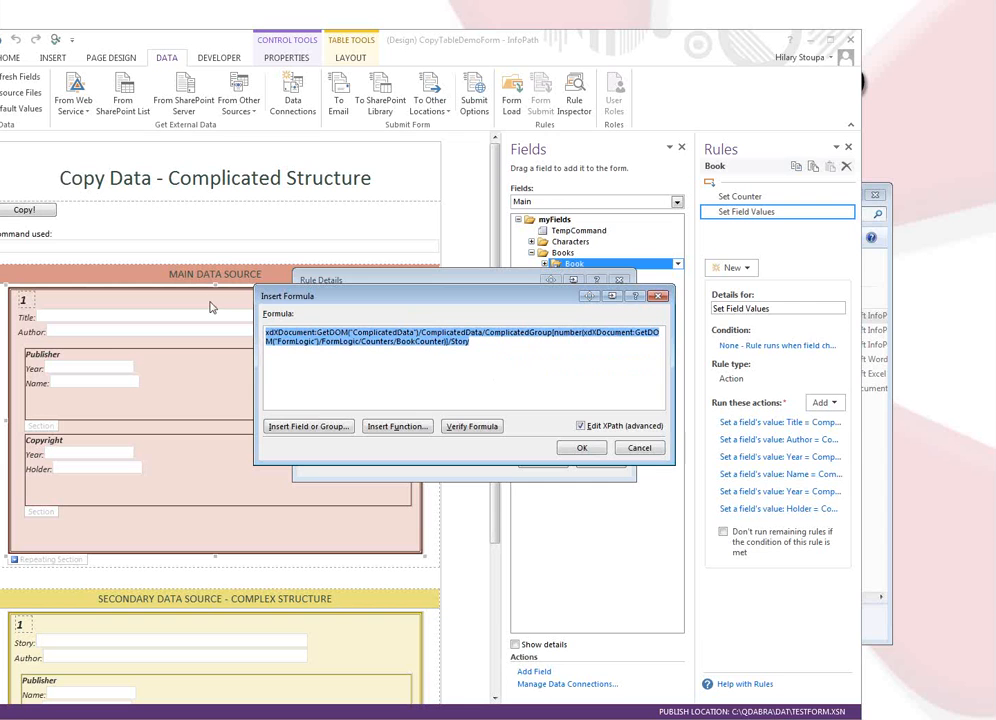
Switch to Notepad++ and paste the copied Title XPath on a new line below the Insert command
key(alt+Tab)
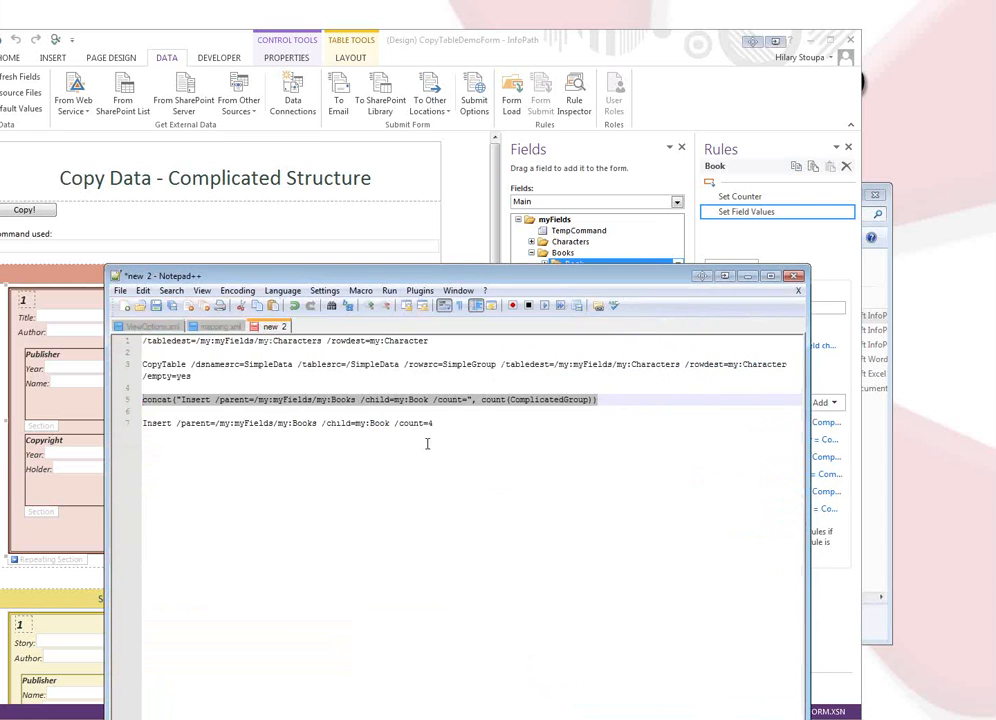
key(Return)
key(Return)
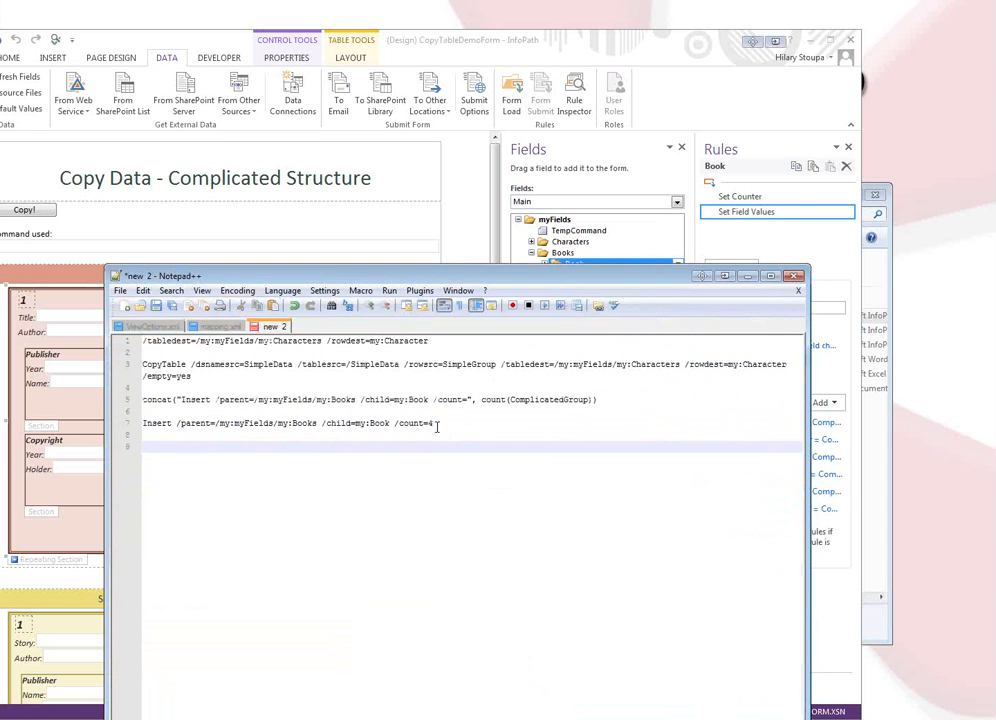
key(ctrl+v)
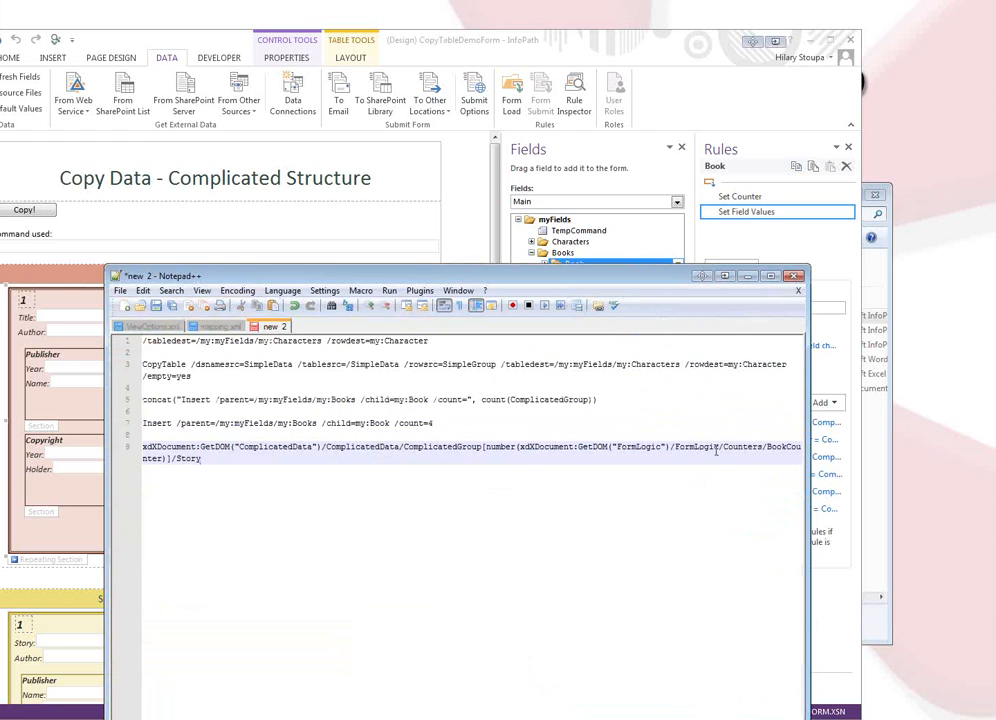
Replace the number(...) counter expression in the pasted XPath with index 3, and change that index to 2
drag(487, 448, 167, 458)
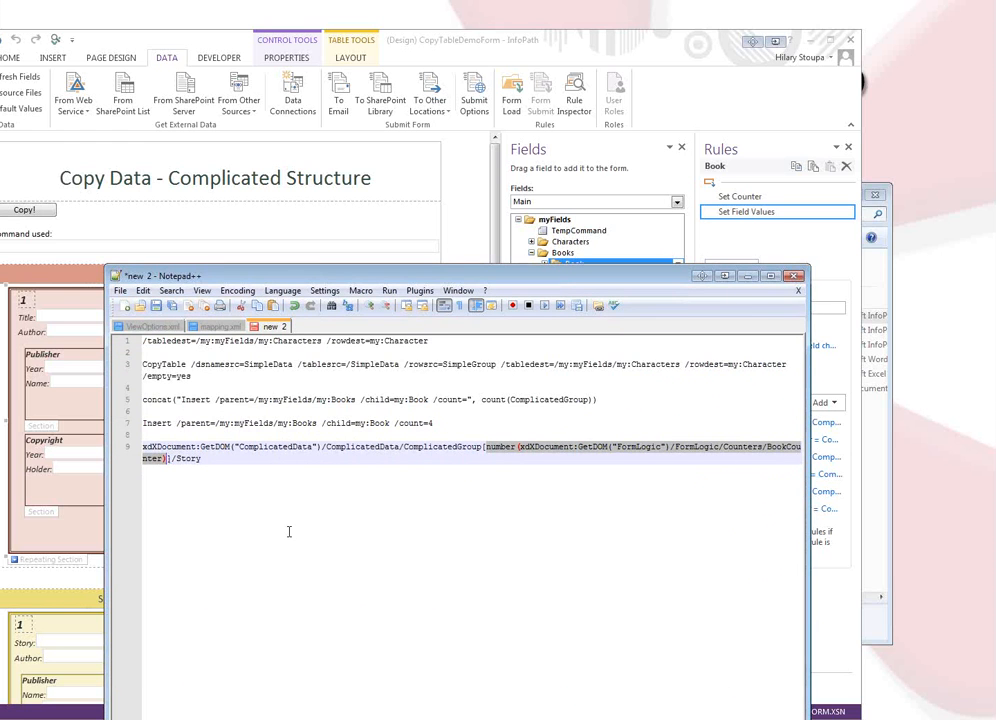
text(3)
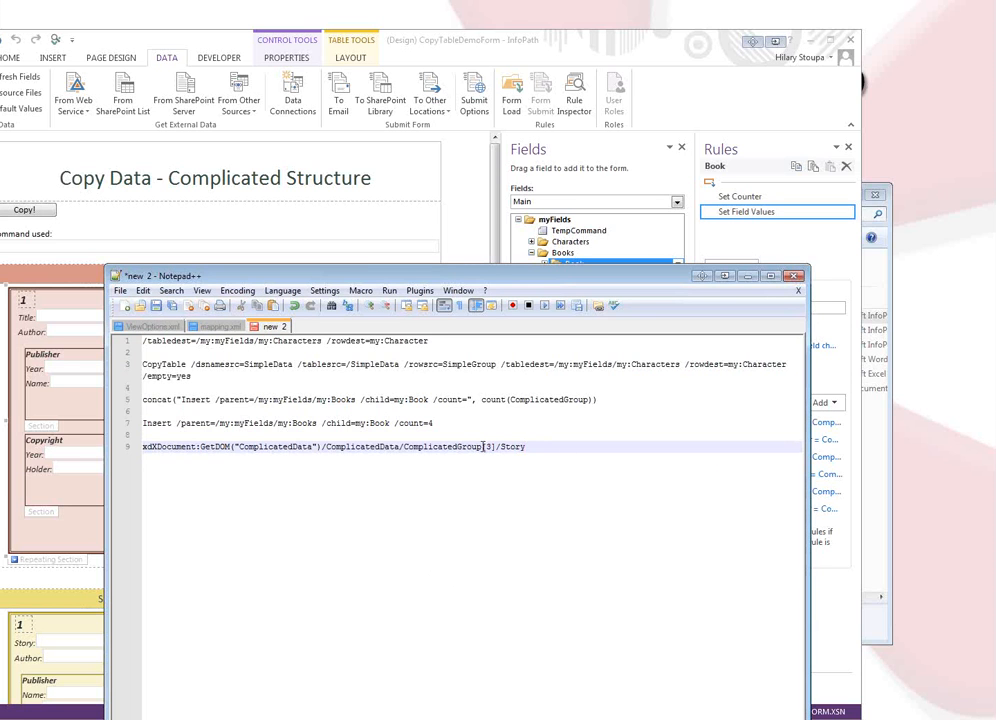
drag(530, 448, 404, 451)
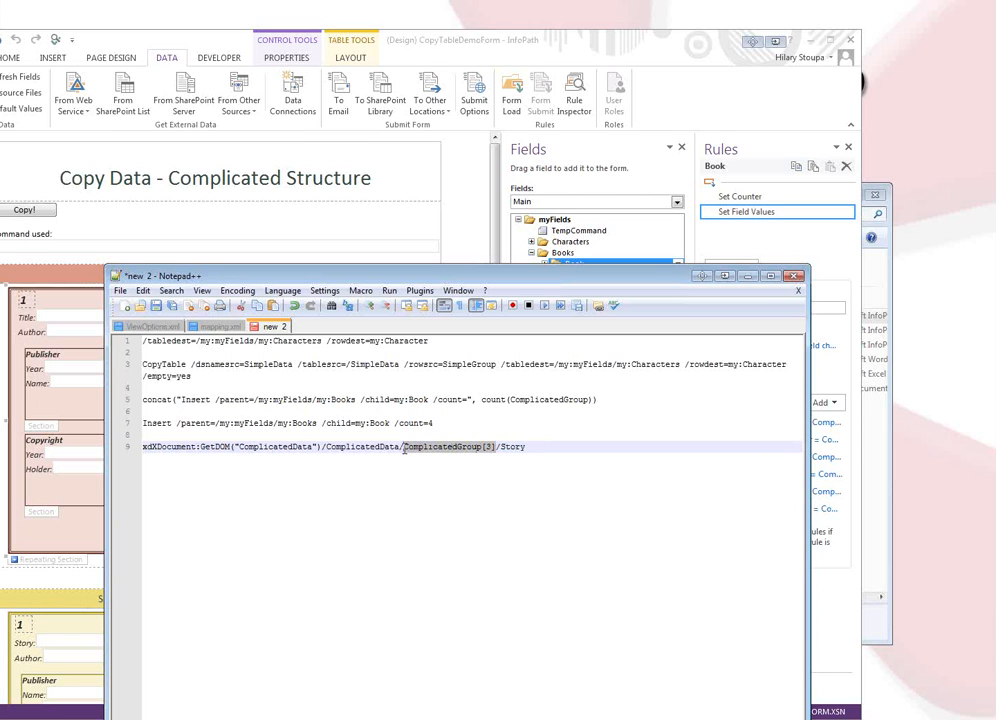
click(490, 441)
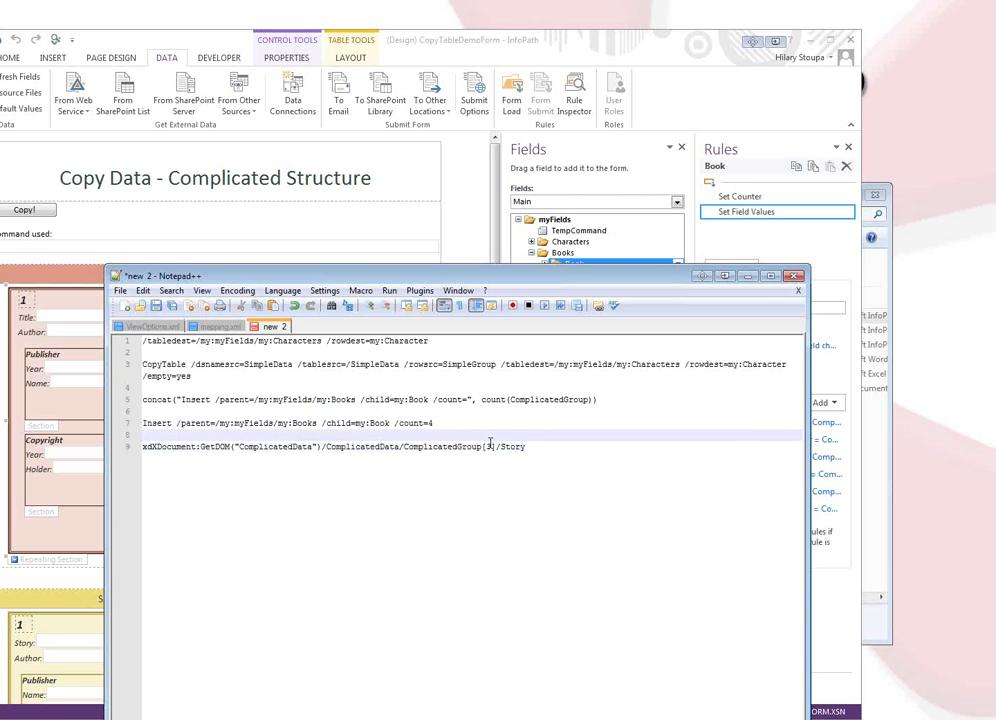
key(BackSpace)
text(2)
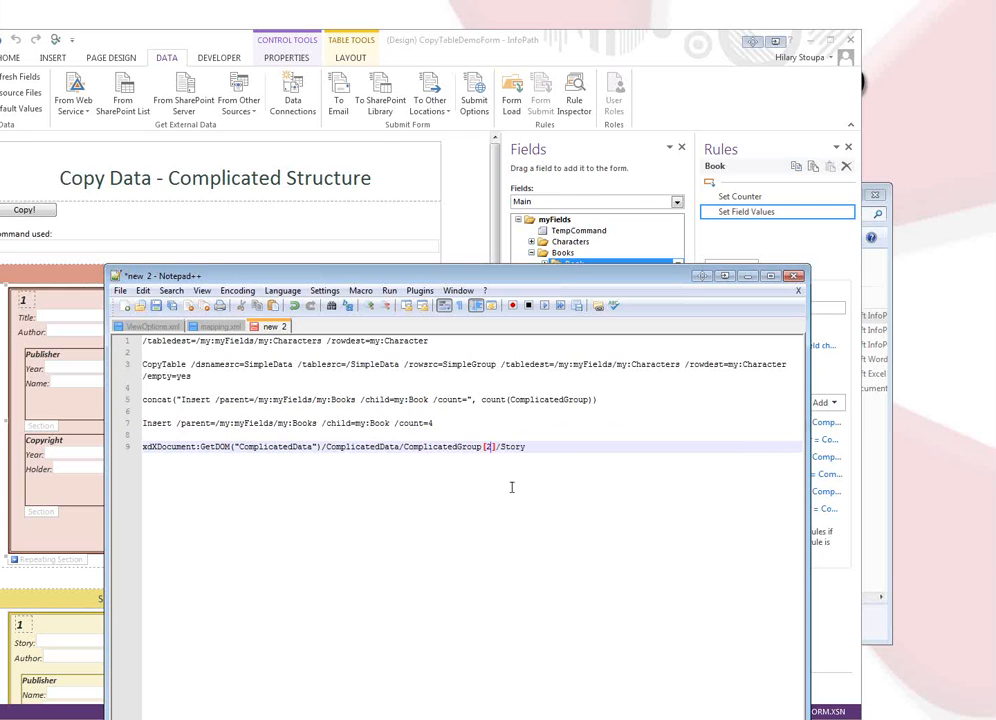
click(551, 447)
Back in InfoPath, turn off XPath editing for the Title formula and accept the formula and rule action without changes
click(697, 117)
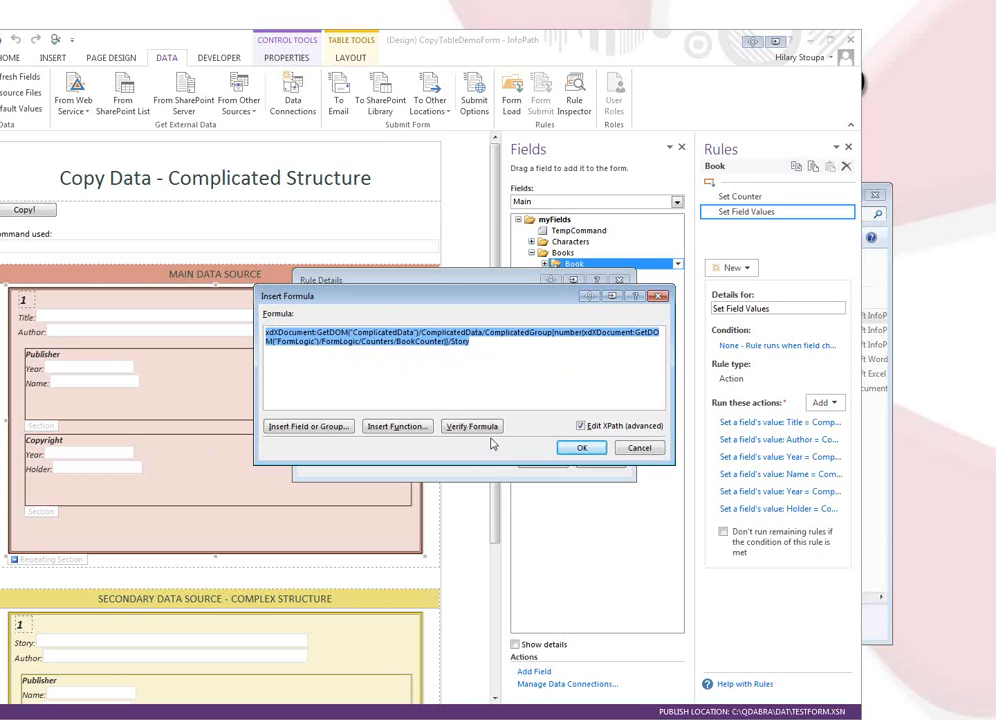
click(588, 426)
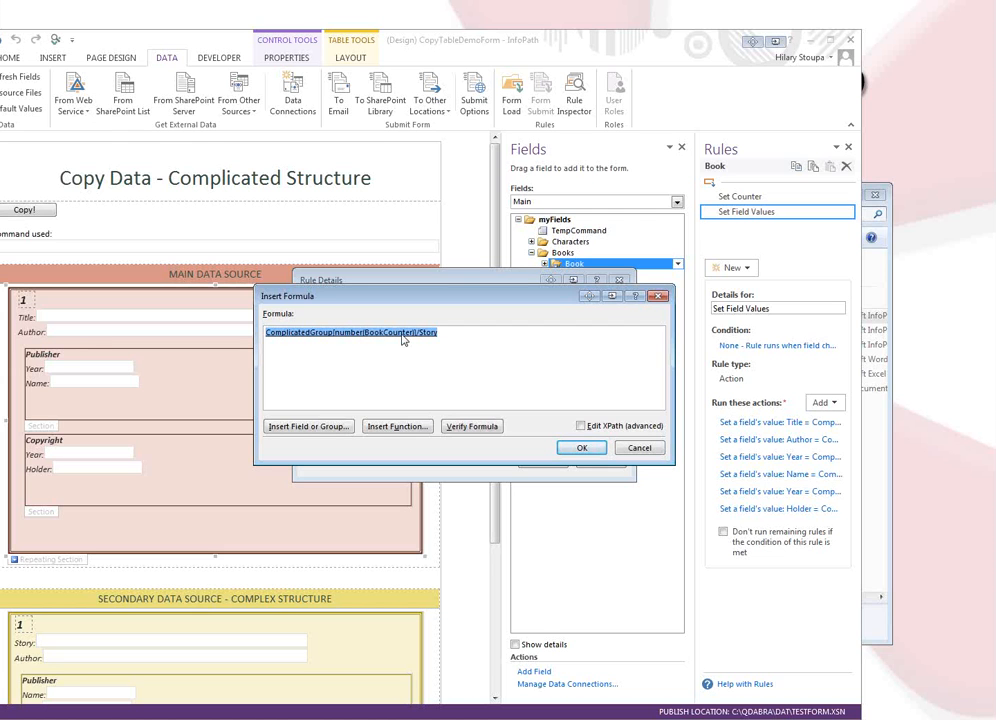
click(574, 452)
click(581, 448)
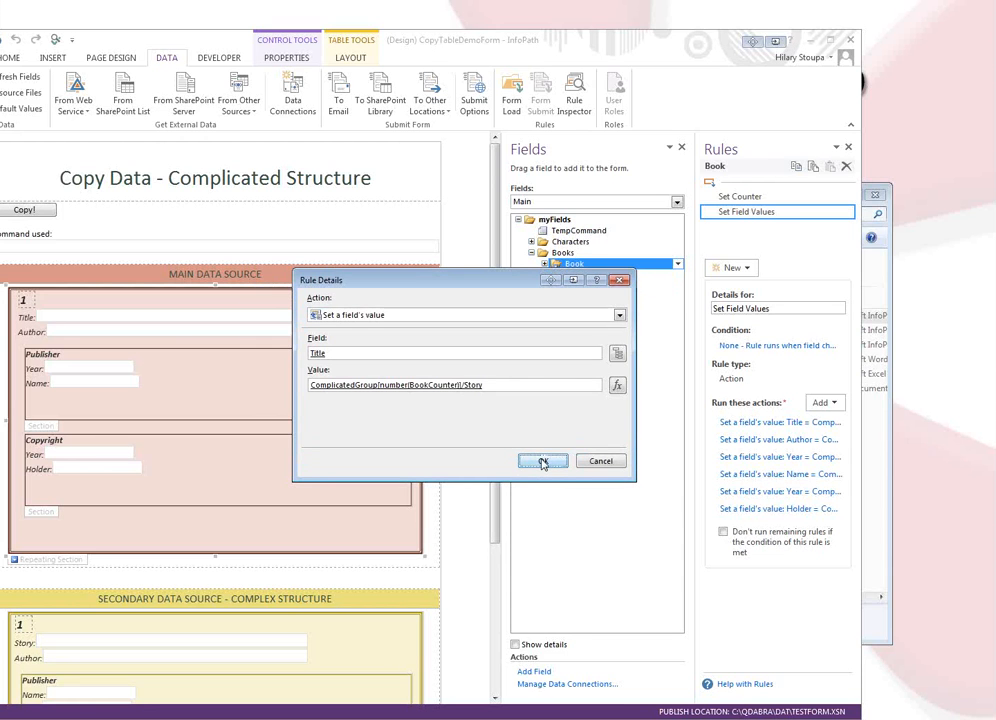
click(543, 461)
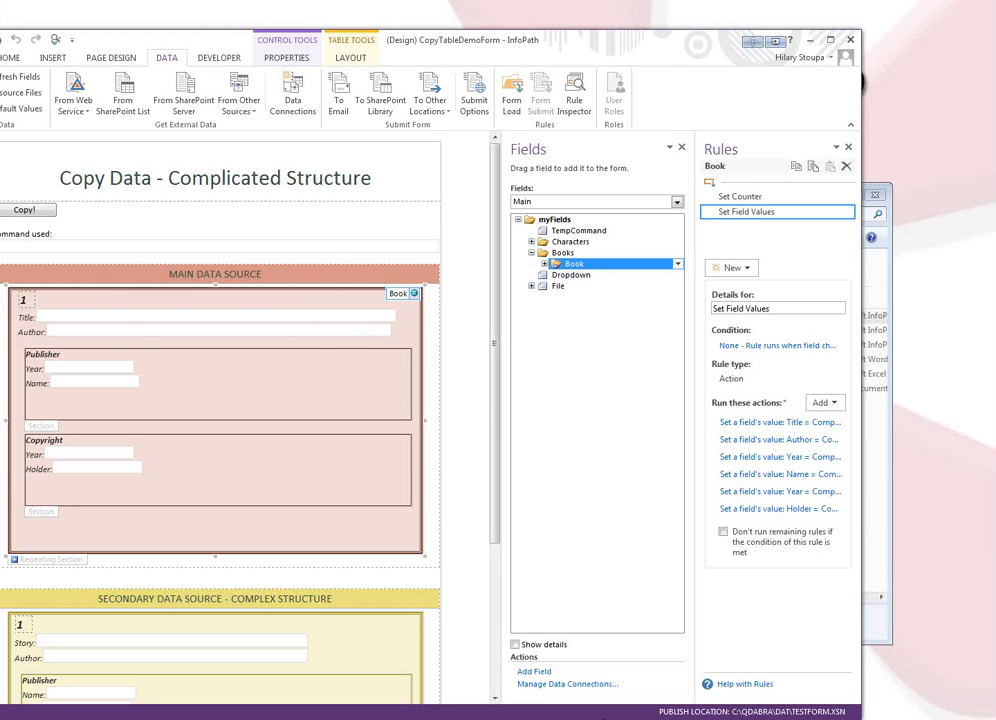
Preview the form, run the Copy! button, and check the Insert command used
click(54, 39)
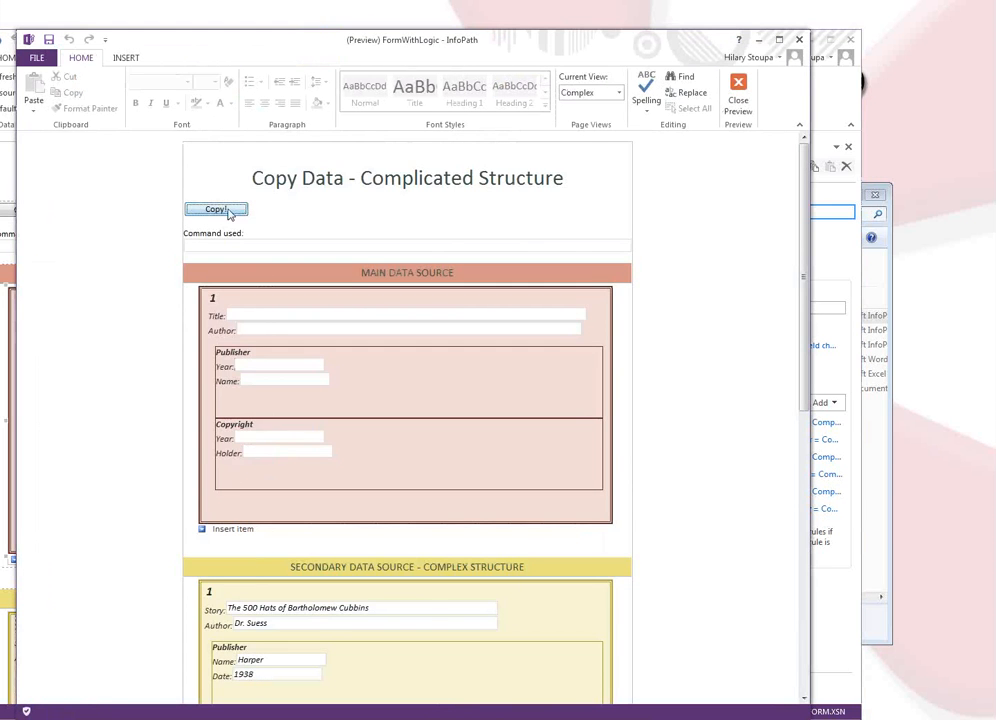
click(227, 211)
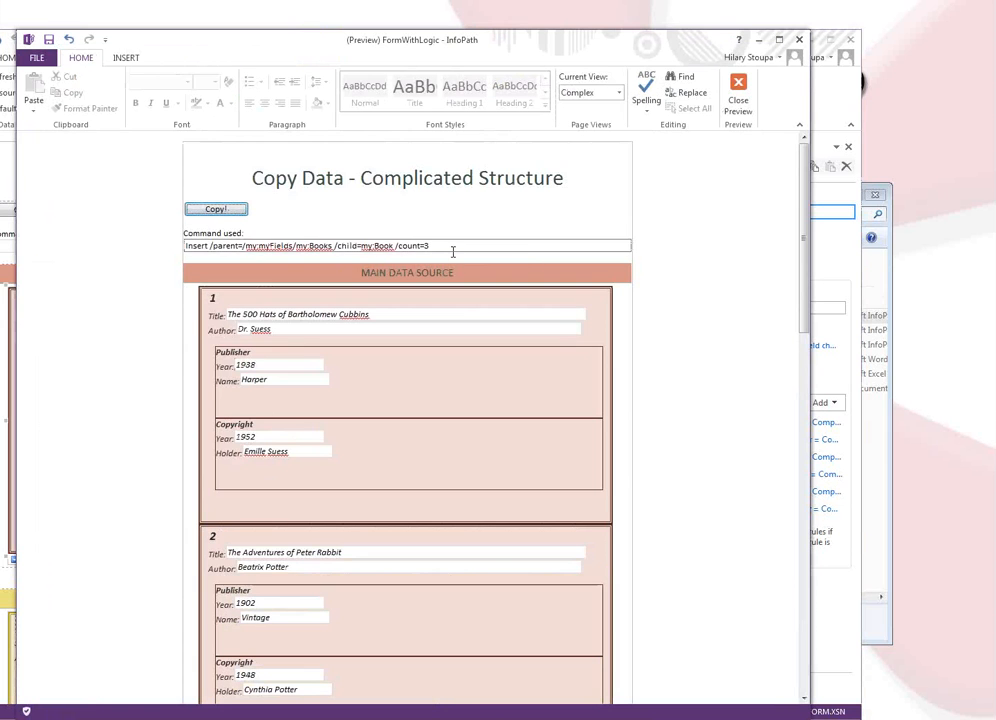
click(452, 248)
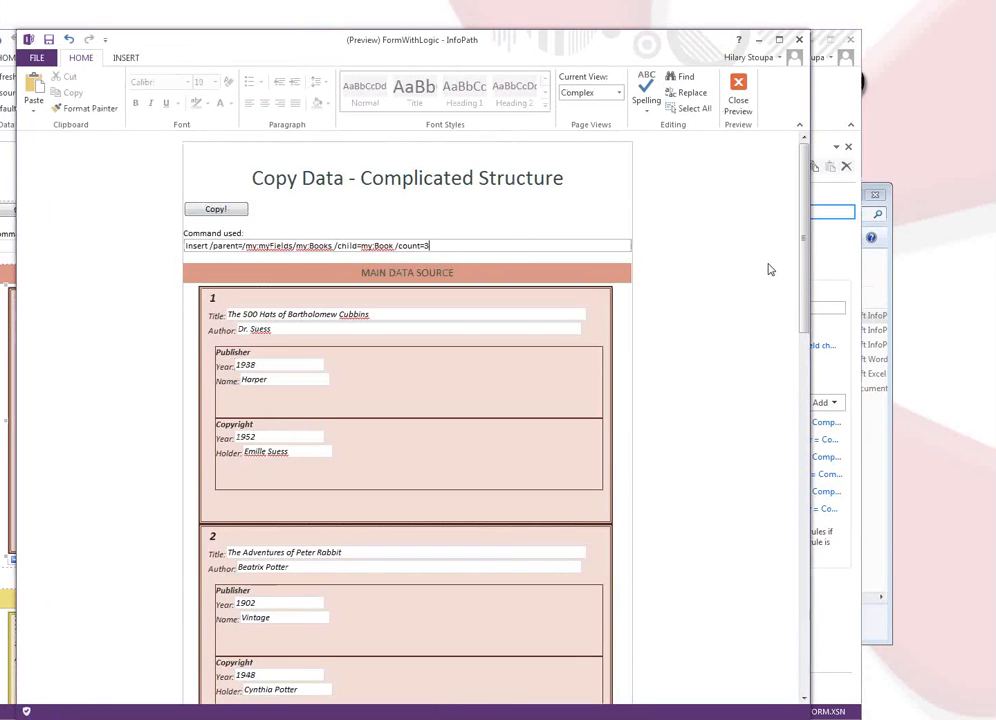
Compare the copied books in the main data source with the secondary data source entries, and close the preview
scroll(770, 269, down, 3)
scroll(770, 269, down, 12)
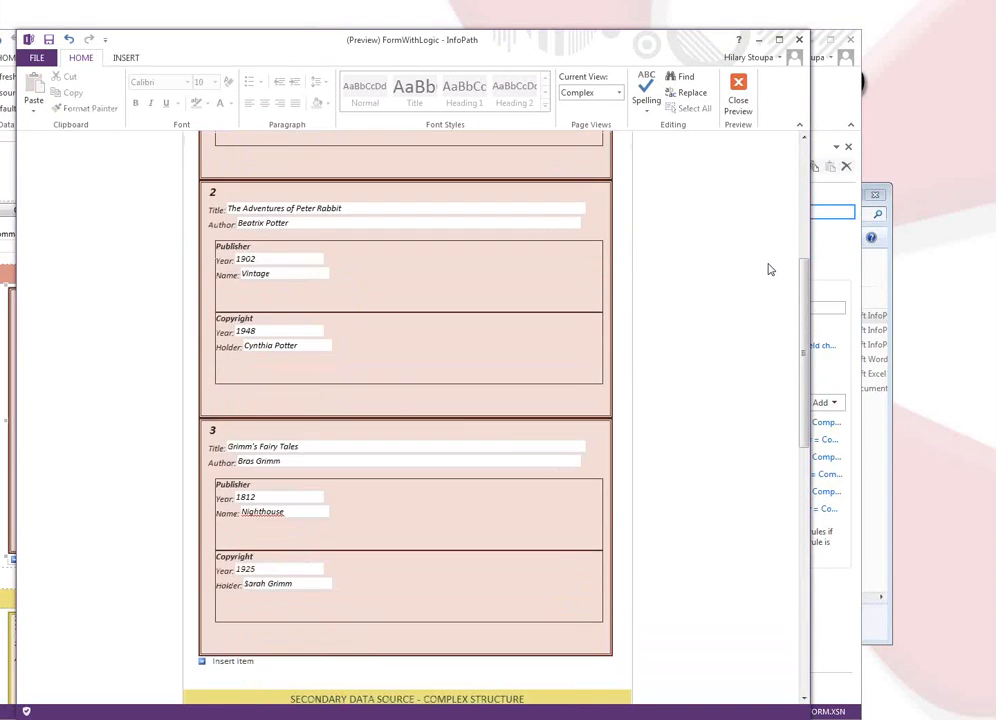
scroll(770, 269, down, 3)
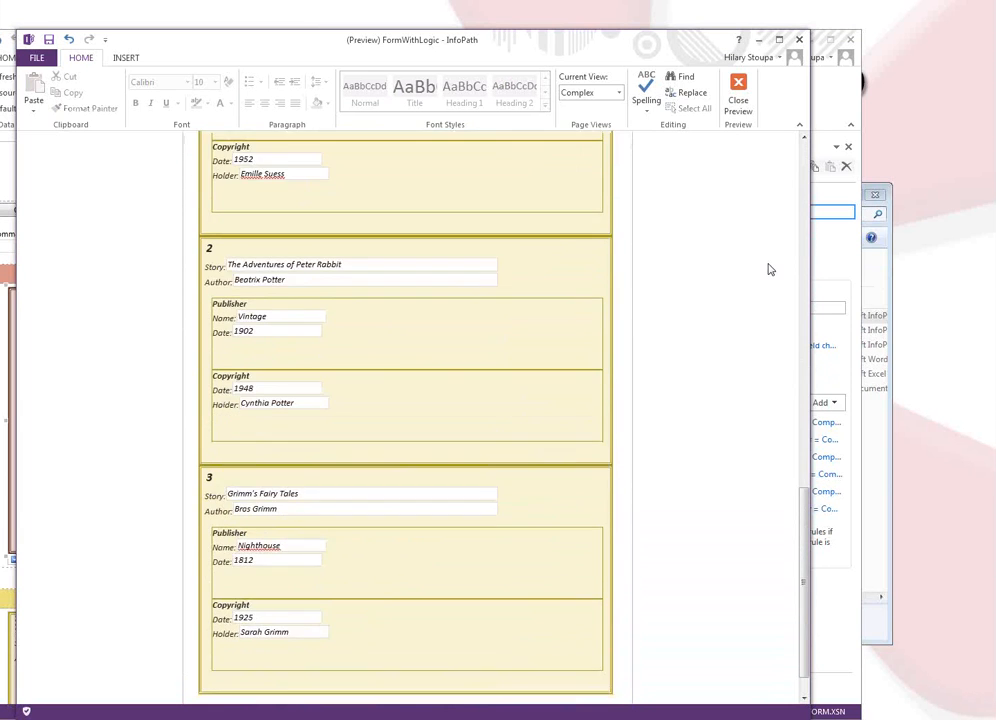
scroll(770, 269, up, 10)
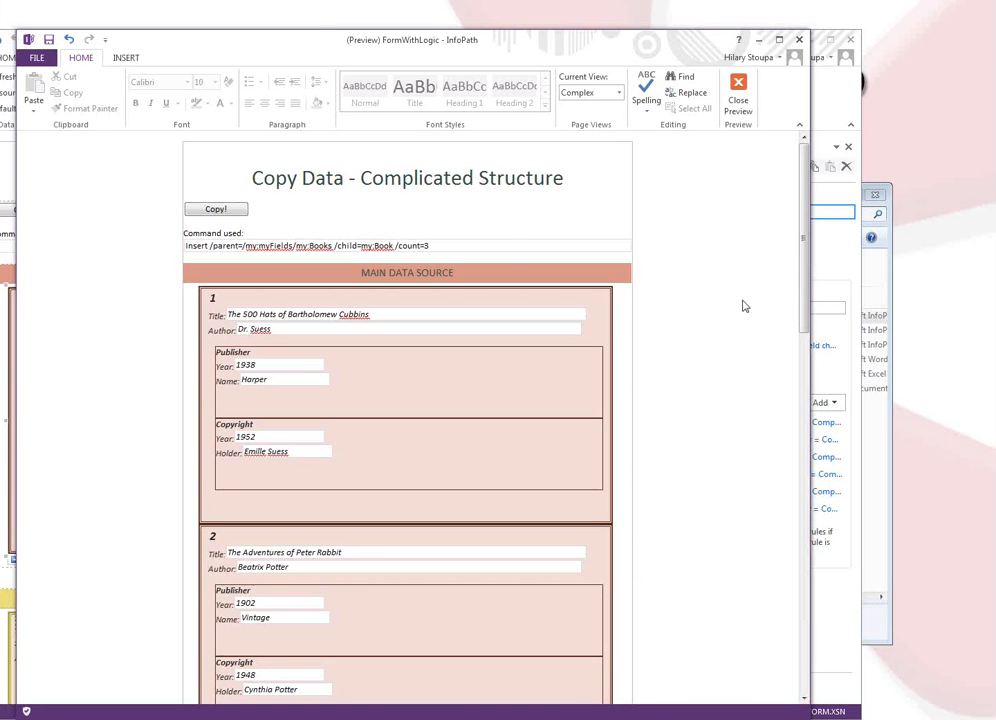
click(740, 97)
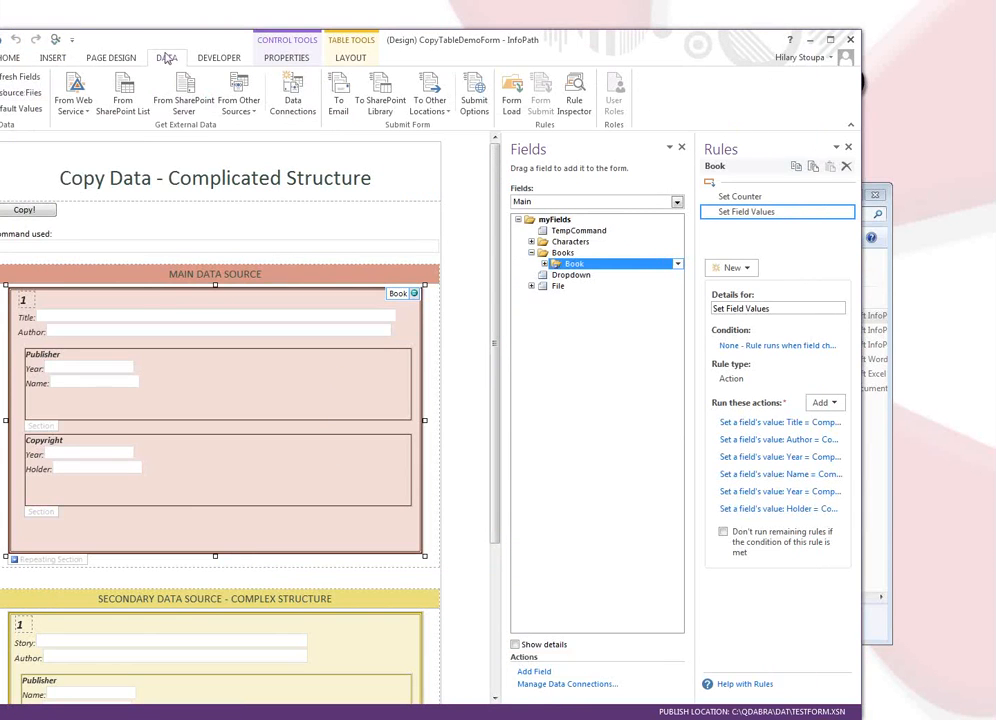
Switch the design to the Copy Data - DIY Dropdown view and select the Dropdown XML repeating table to show its rules
click(95, 52)
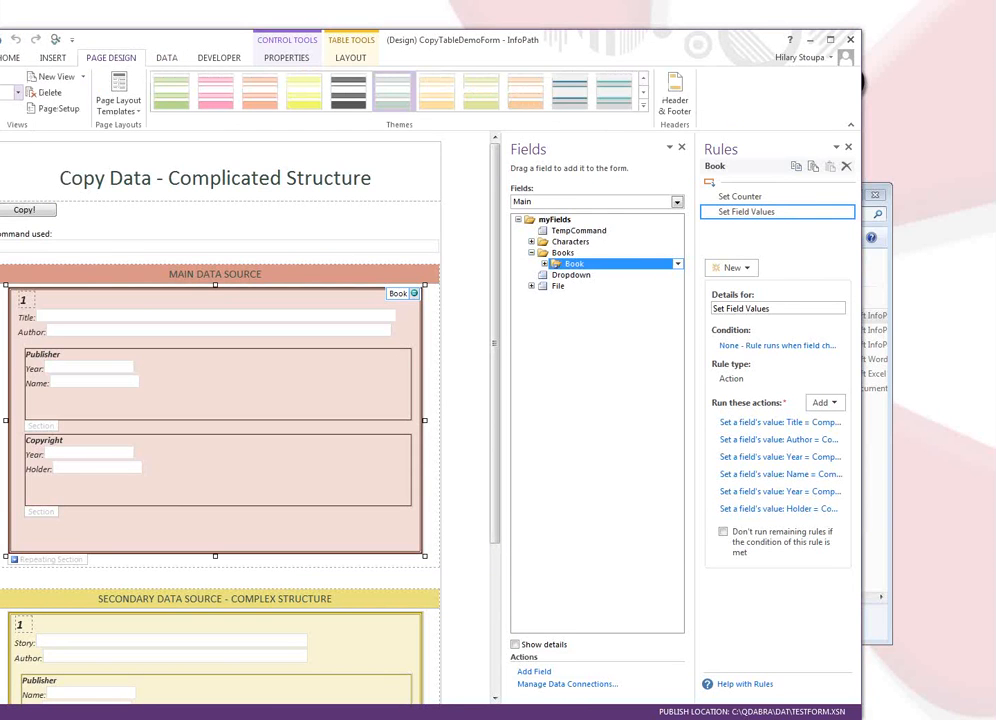
click(17, 92)
click(10, 105)
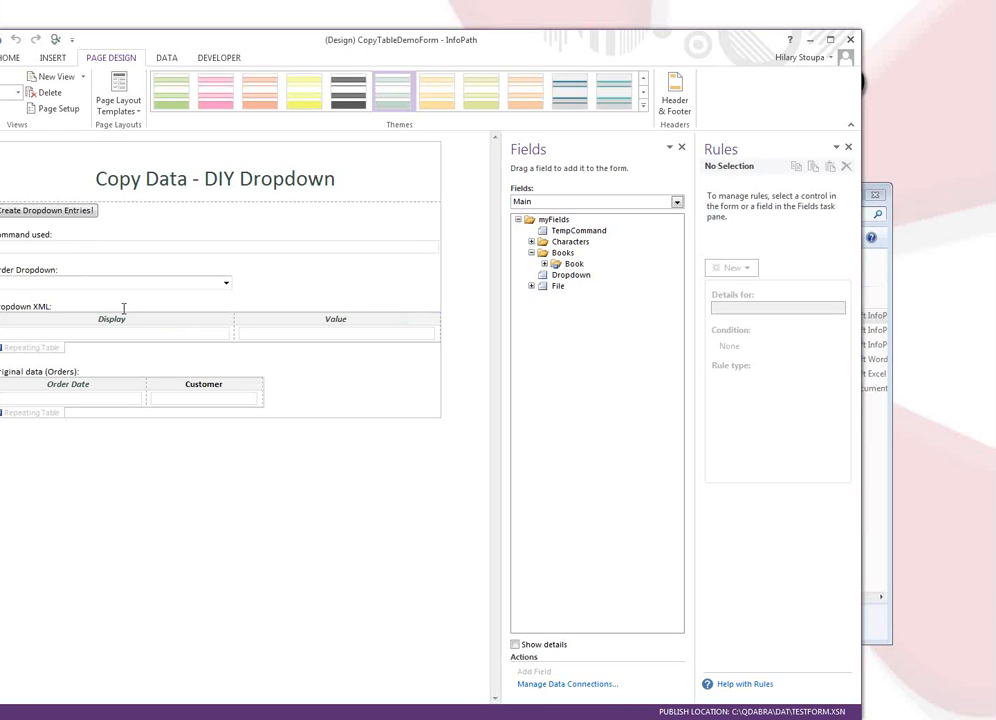
click(40, 350)
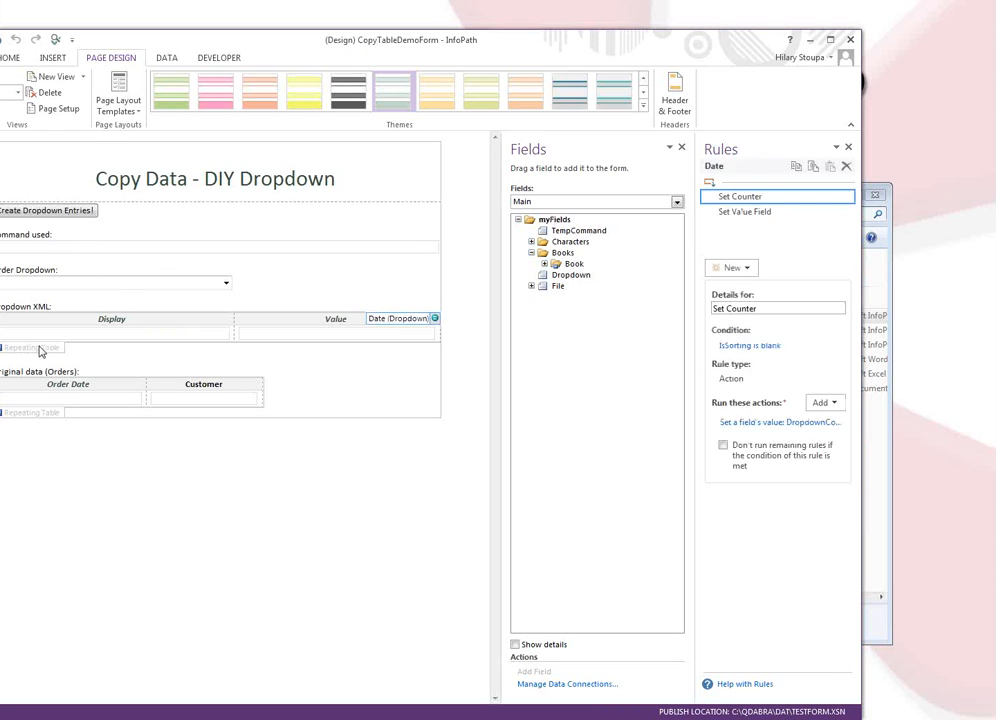
Expand the Date group behind the Dropdown XML table and check the rules on its Display and Value fields
click(40, 348)
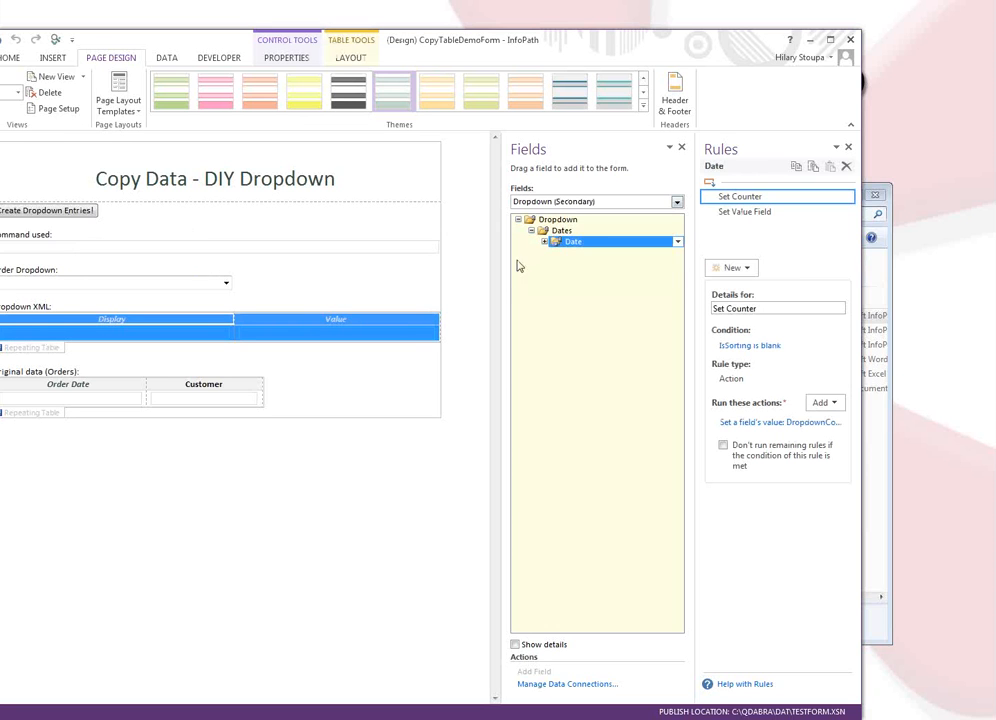
click(544, 242)
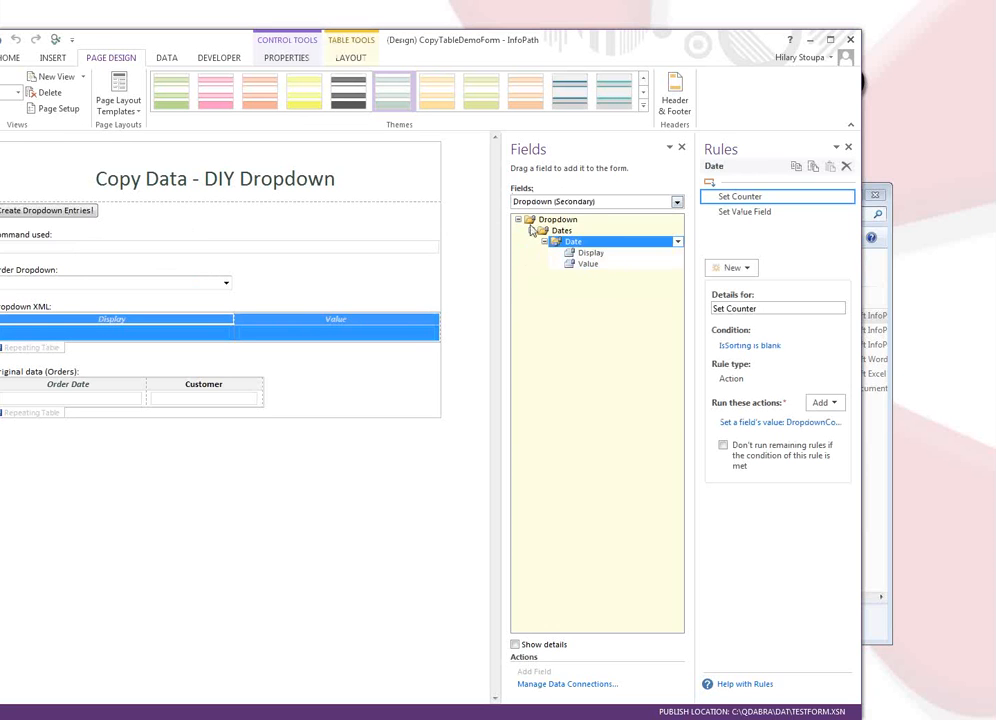
click(587, 253)
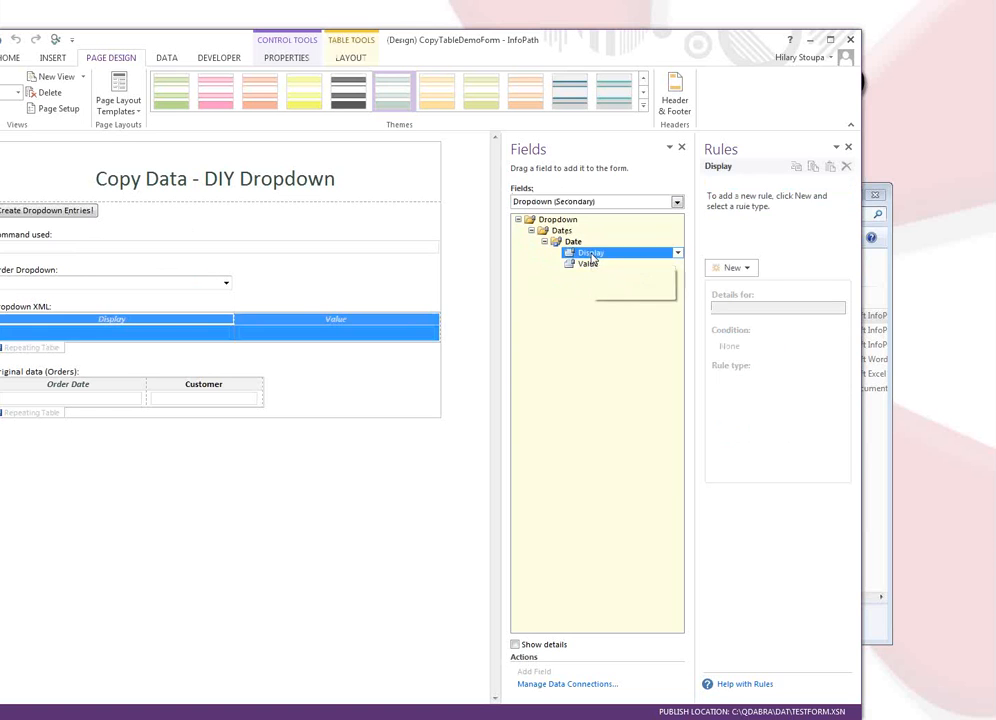
click(587, 264)
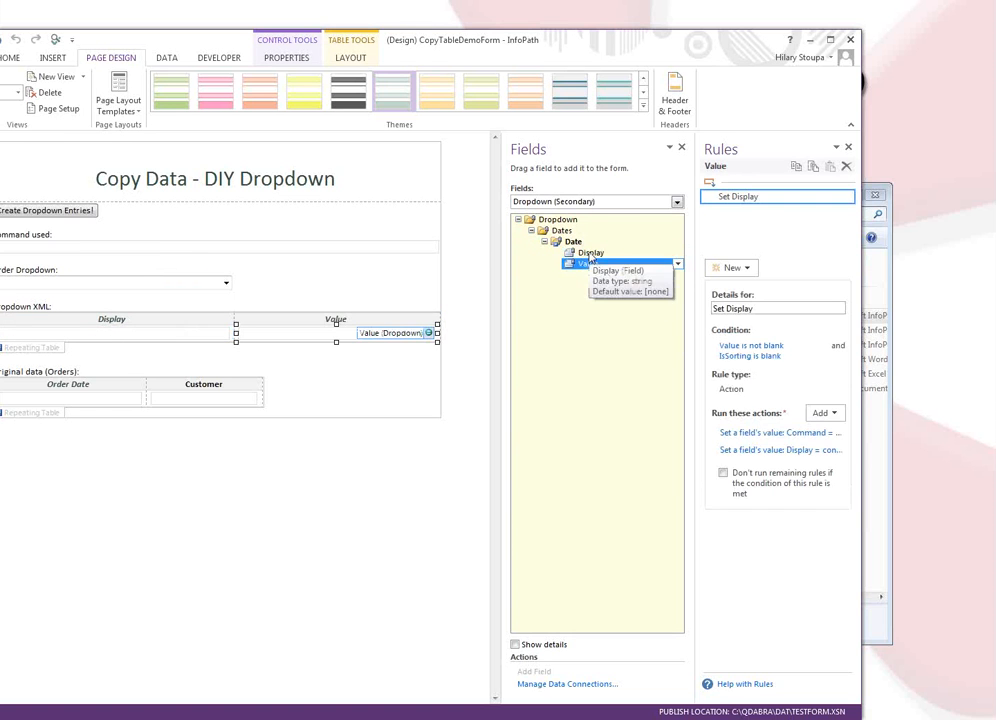
click(590, 253)
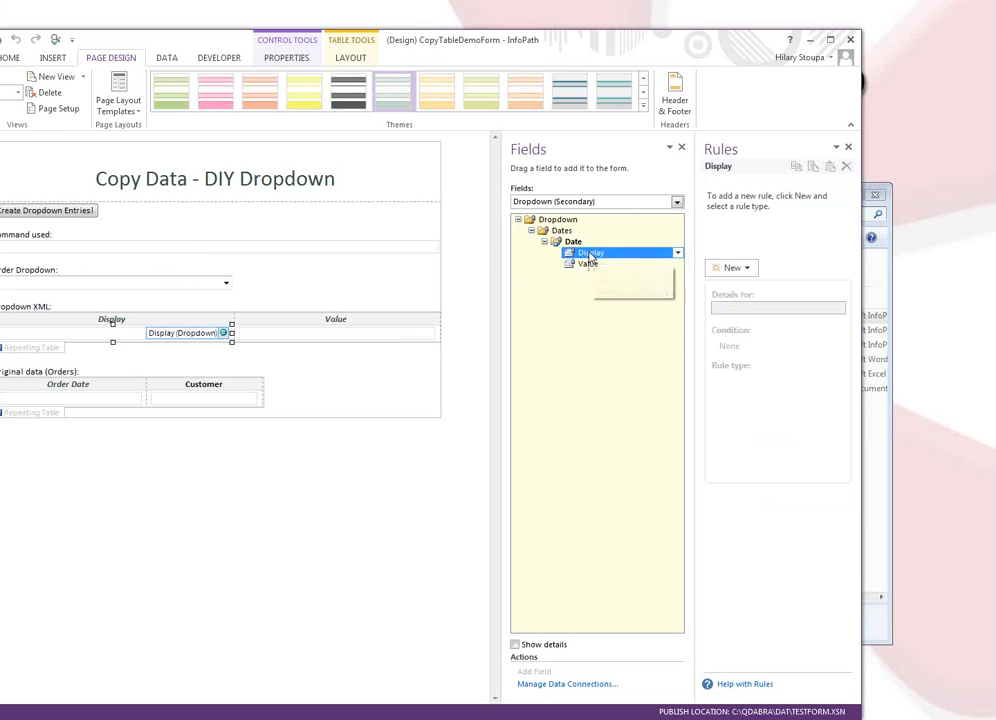
right_click(61, 337)
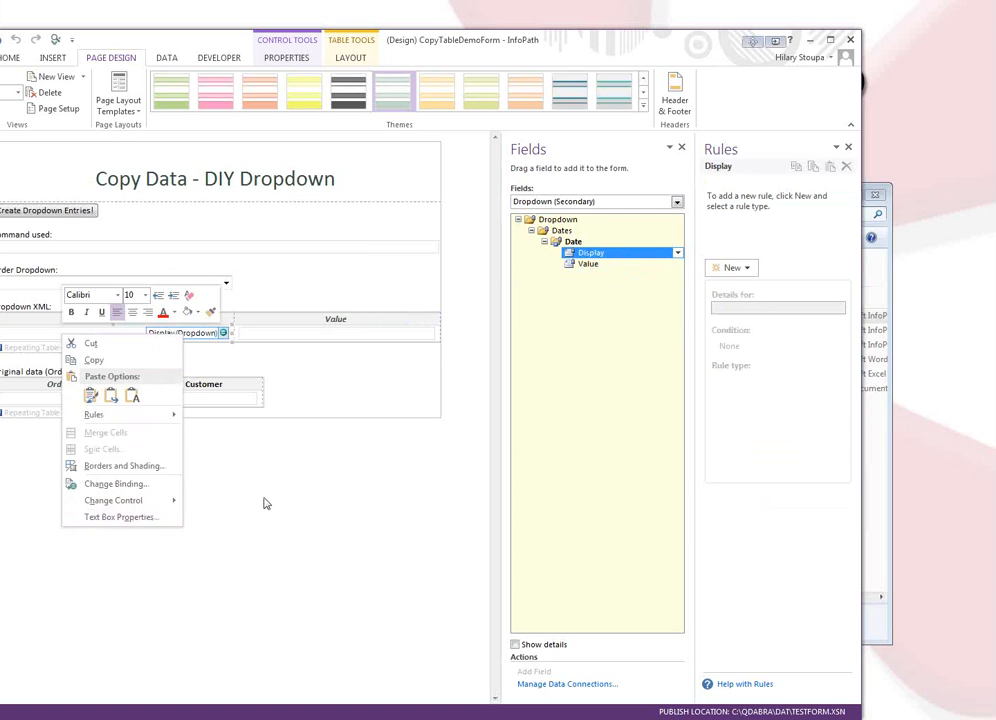
key(Escape)
Review the Order Dropdown's list box choices in its properties, including the data source, entries, value and display name, without changing them
click(172, 283)
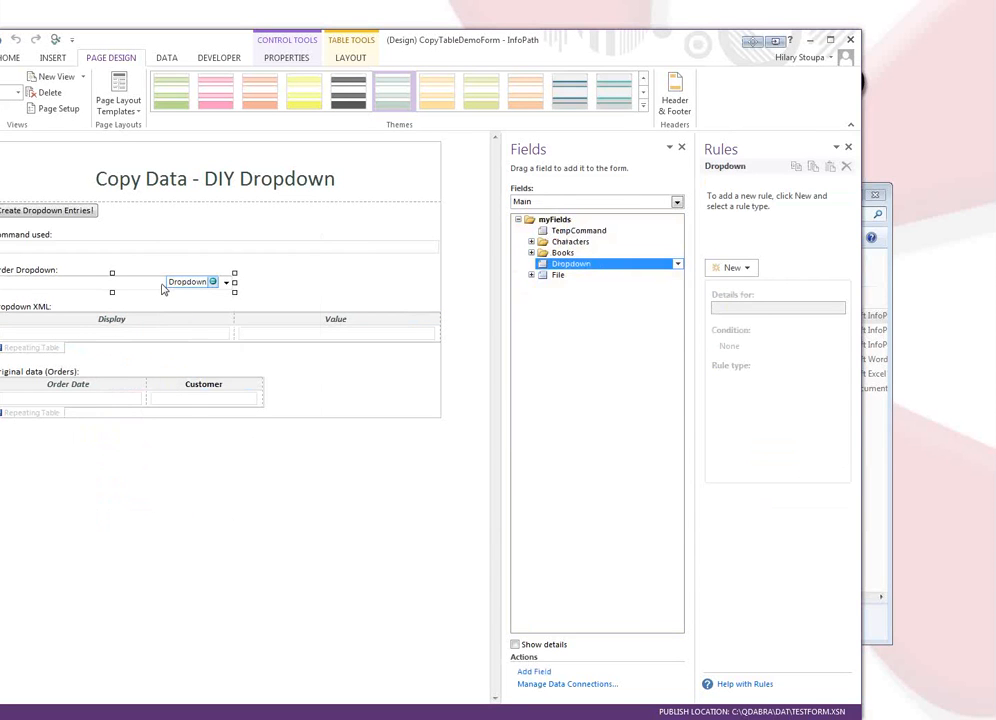
right_click(172, 283)
click(220, 468)
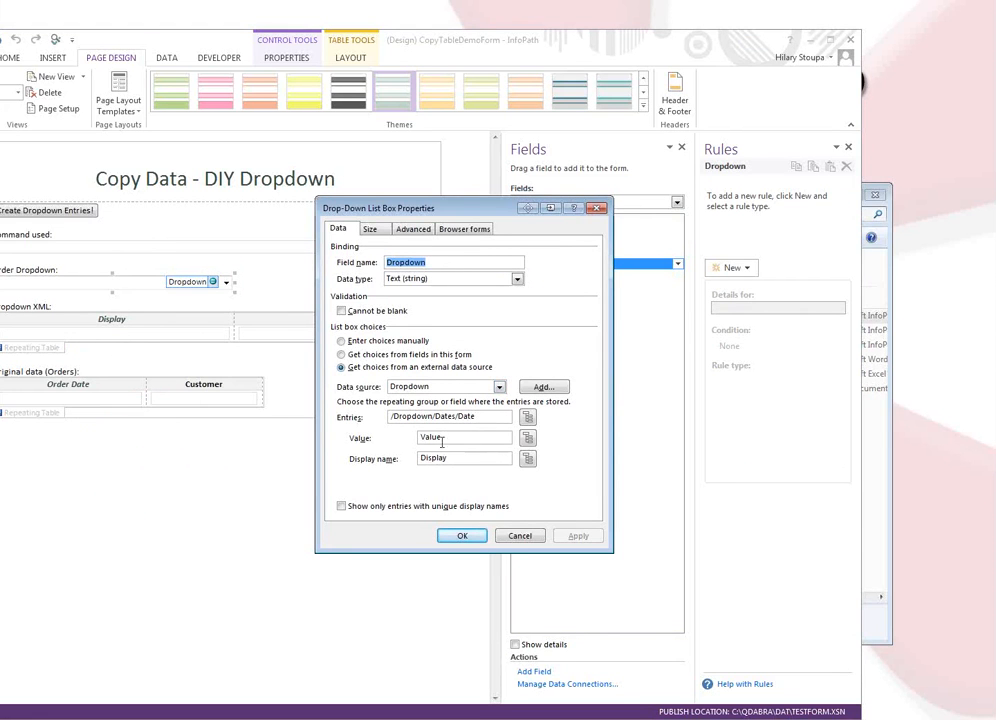
click(520, 537)
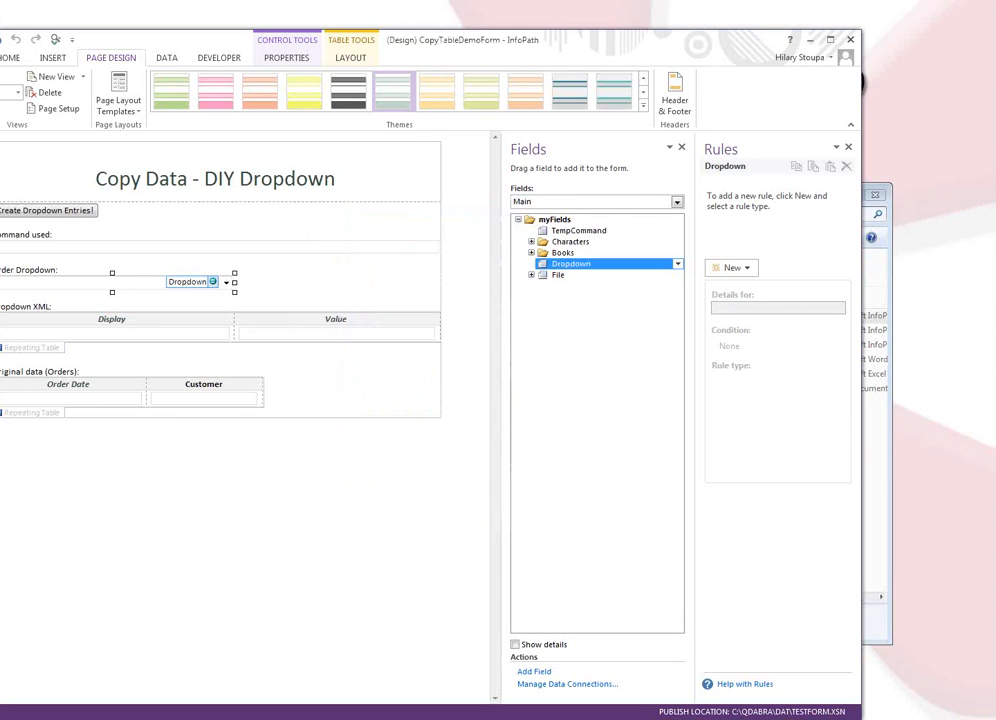
Examine the Orders row fields bound to Order Date and Customer in the original data table, and return to the Dropdown XML table
click(35, 415)
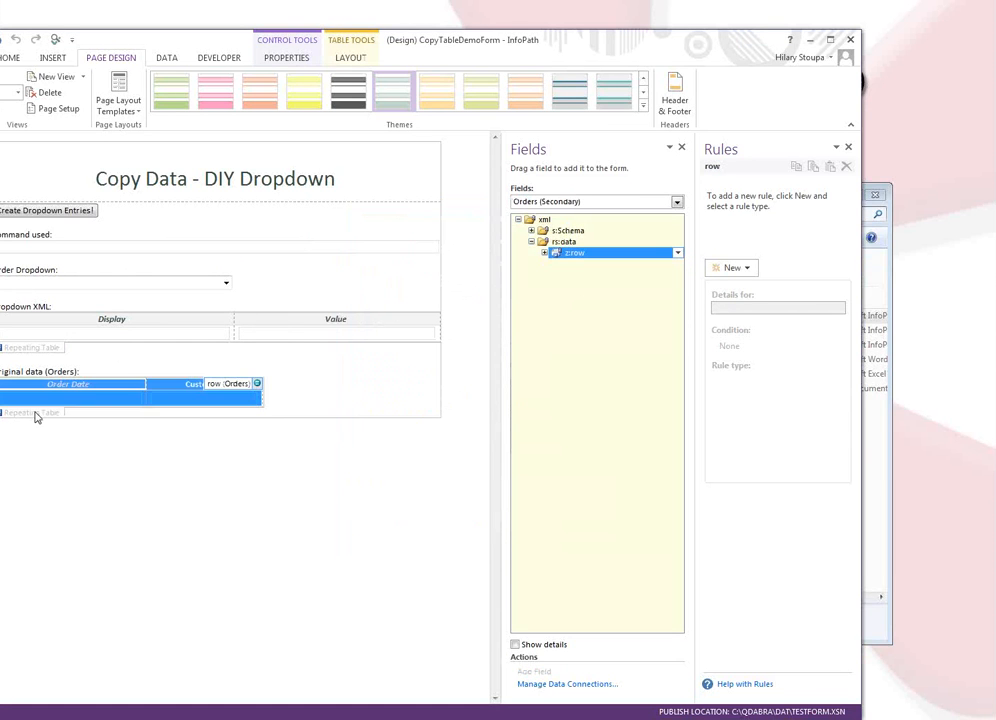
click(544, 253)
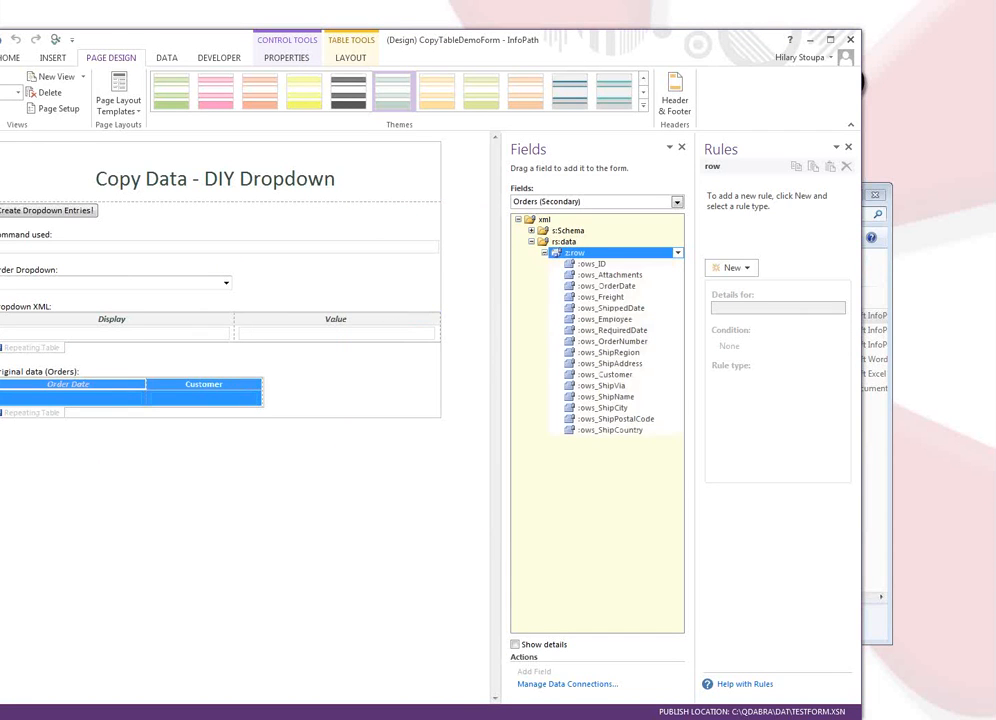
drag(607, 286, 60, 399)
drag(224, 384, 205, 399)
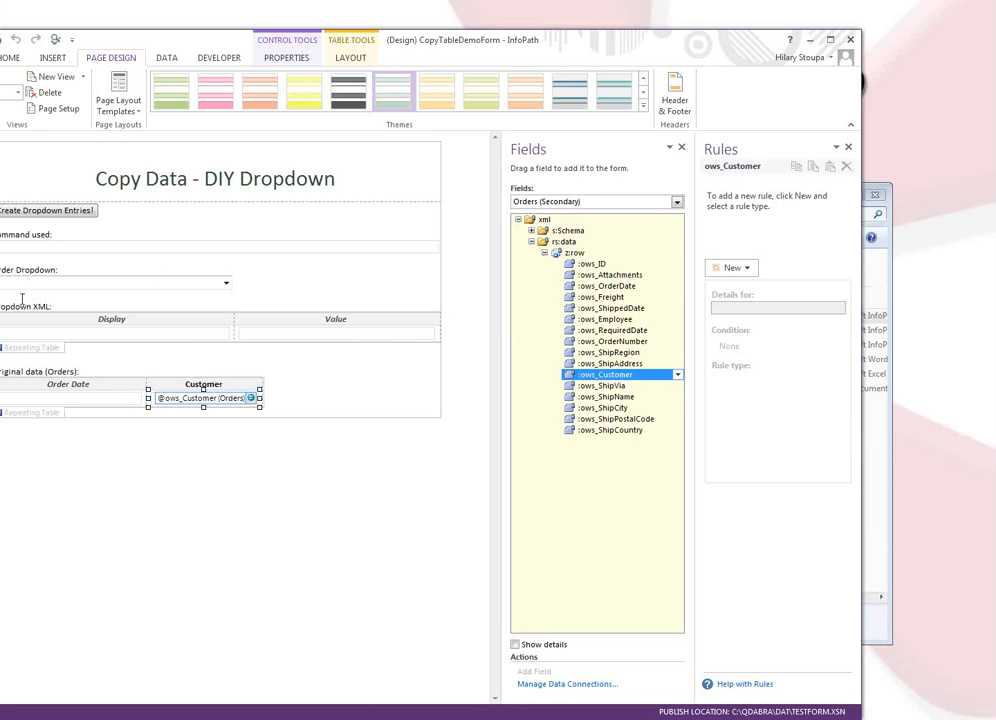
click(38, 342)
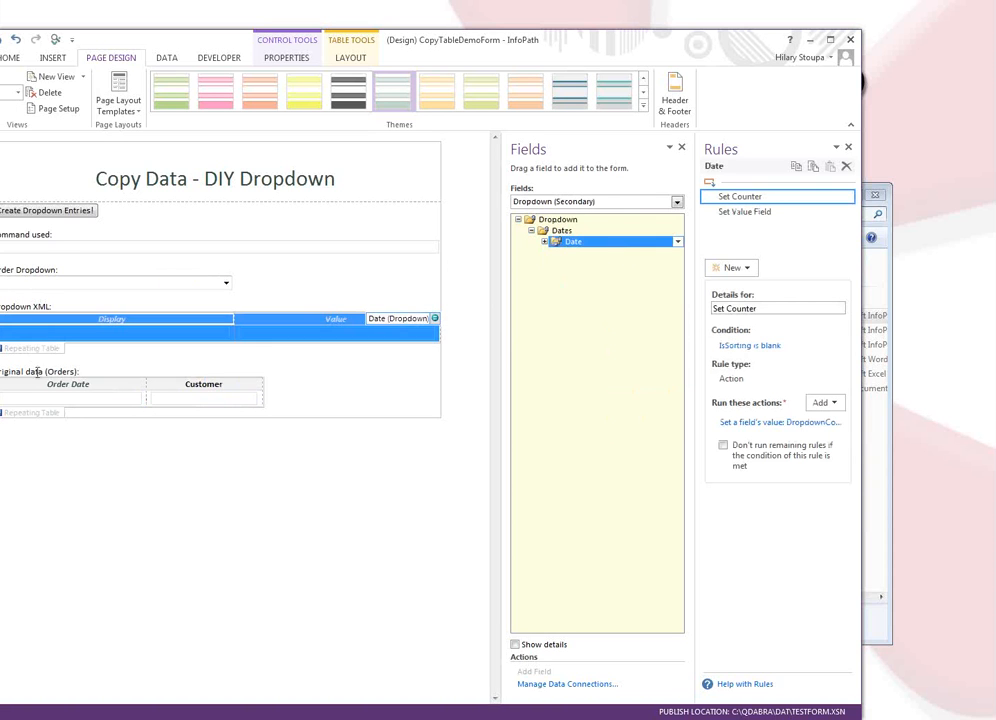
Select the Create Dropdown Entries! button and locate Dropdown.xml among the form template's resource files
click(48, 210)
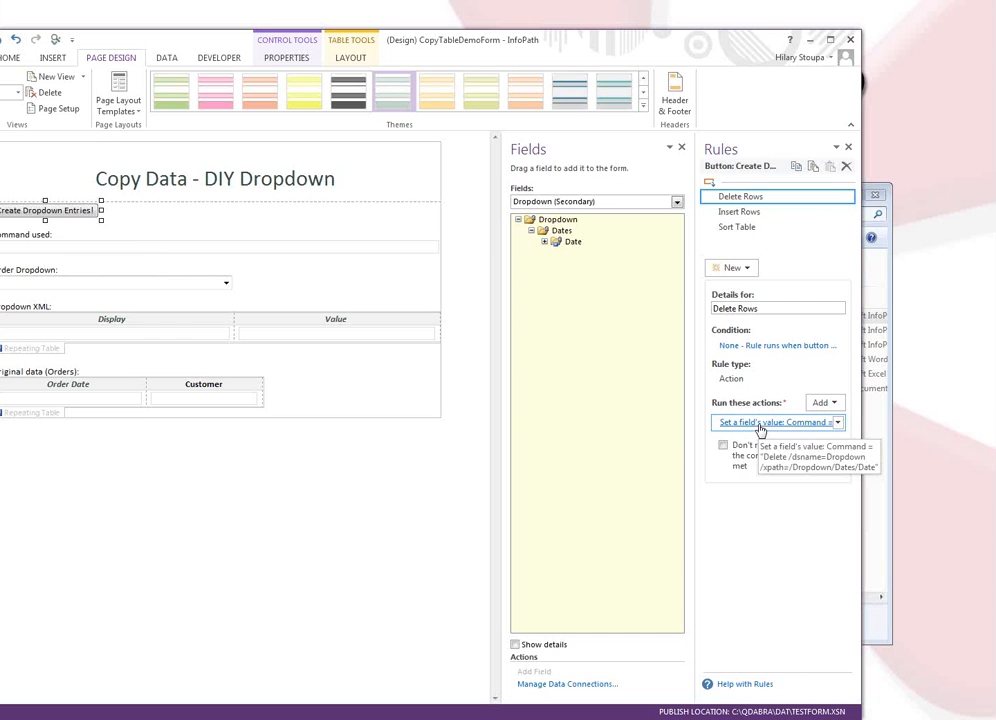
click(168, 58)
click(22, 91)
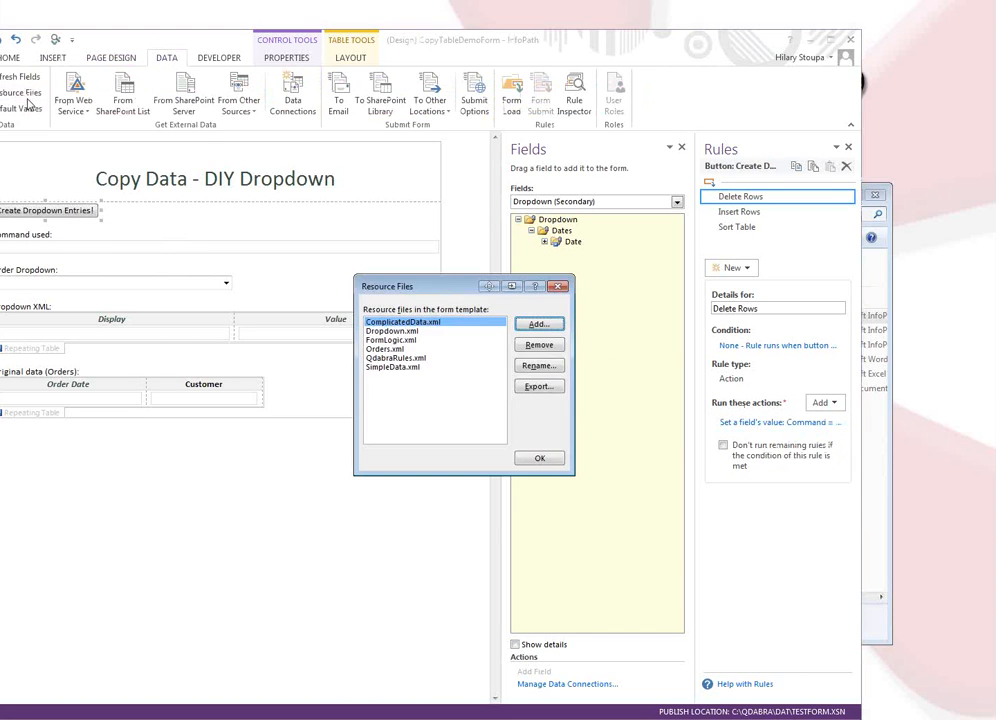
click(386, 332)
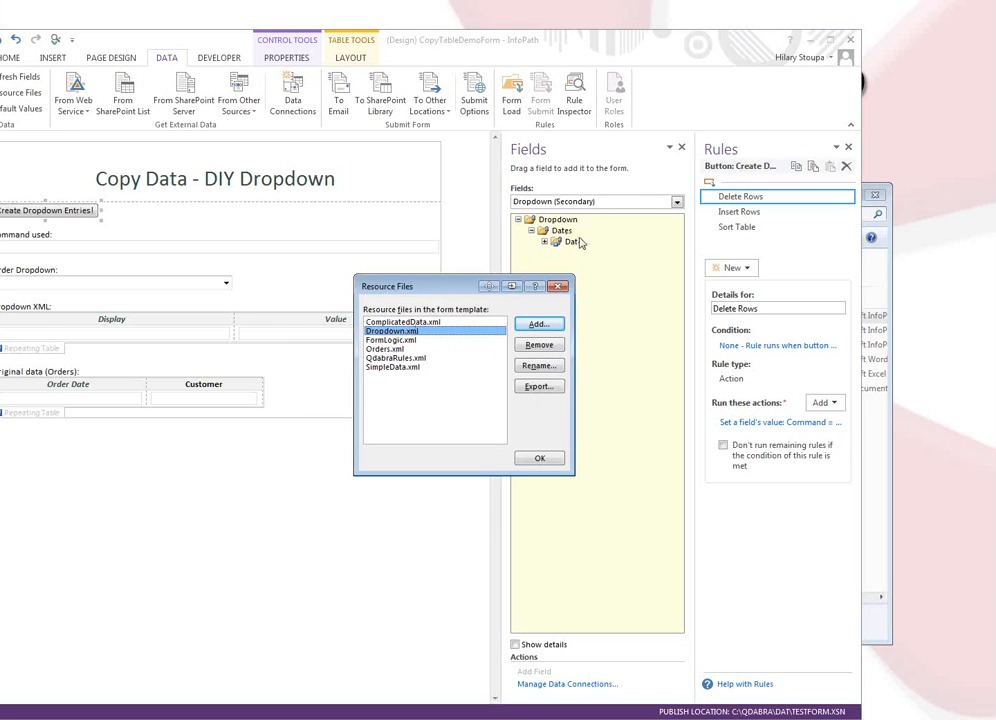
click(541, 459)
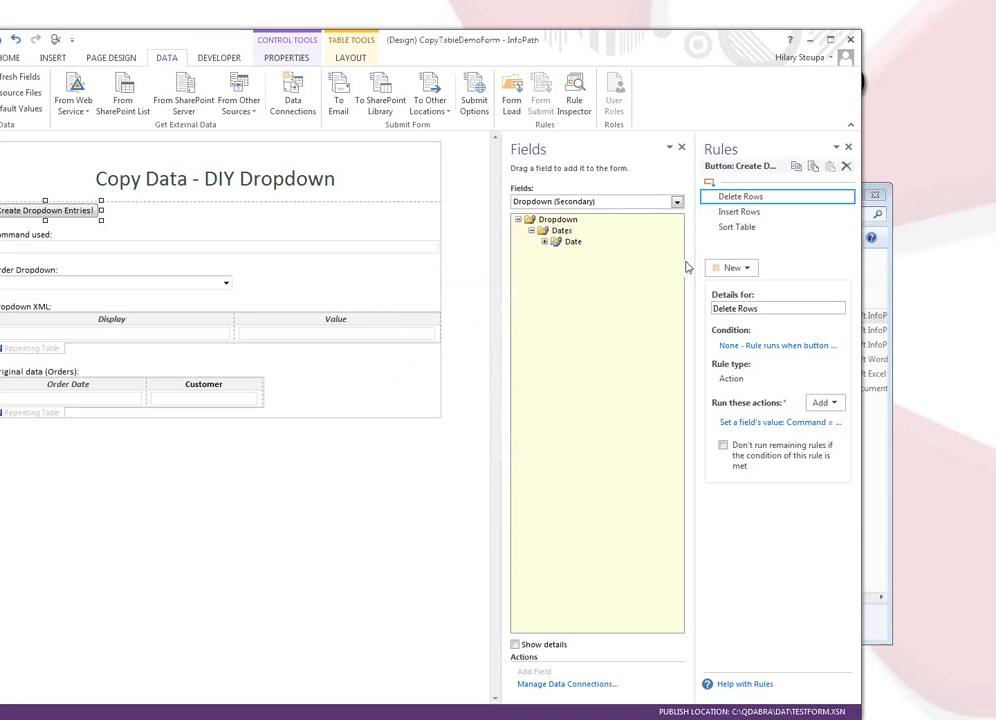
Review the Delete command set by the button's Delete Rows rule and close the action without changes
click(754, 422)
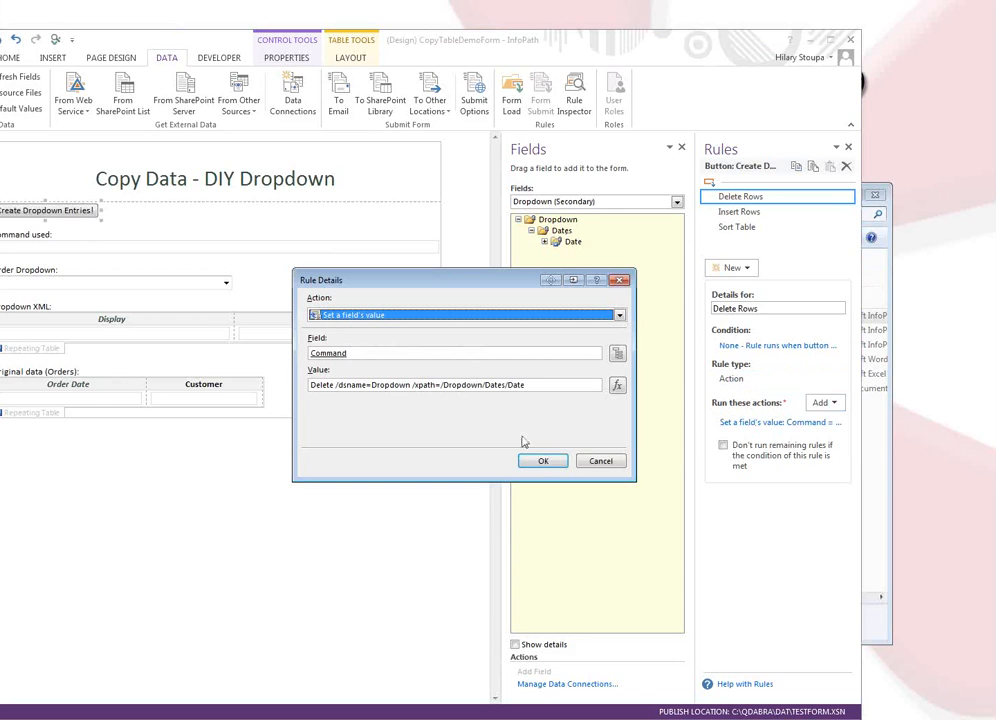
drag(525, 384, 308, 392)
click(584, 465)
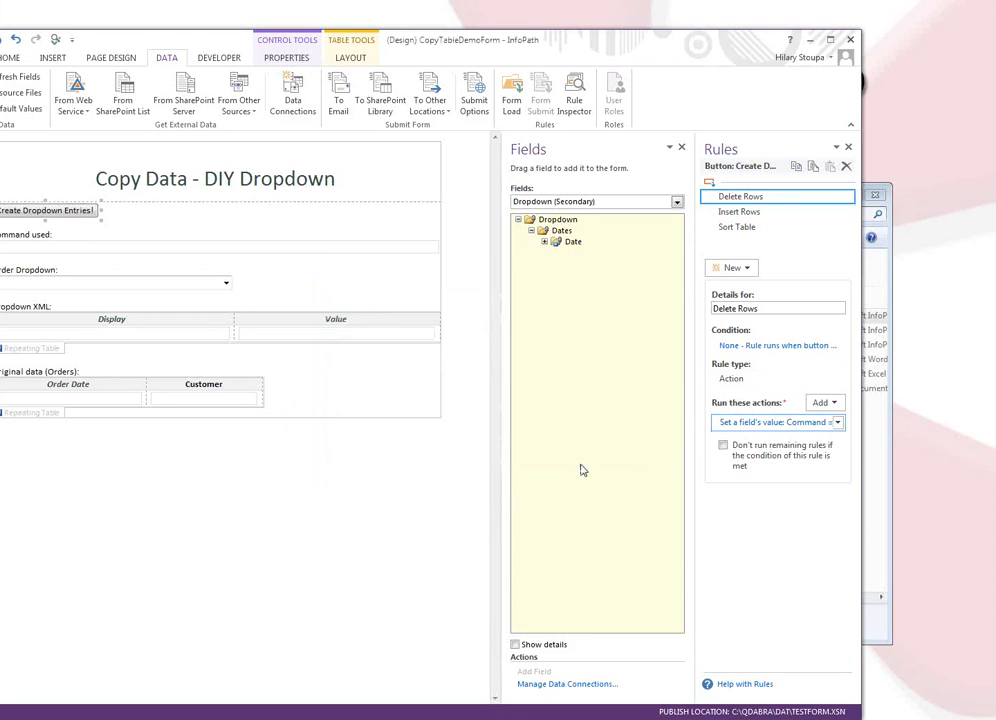
Inspect the Insert Rows rule's command formula and the field its row count refers to, leaving the rule action unchanged
click(773, 211)
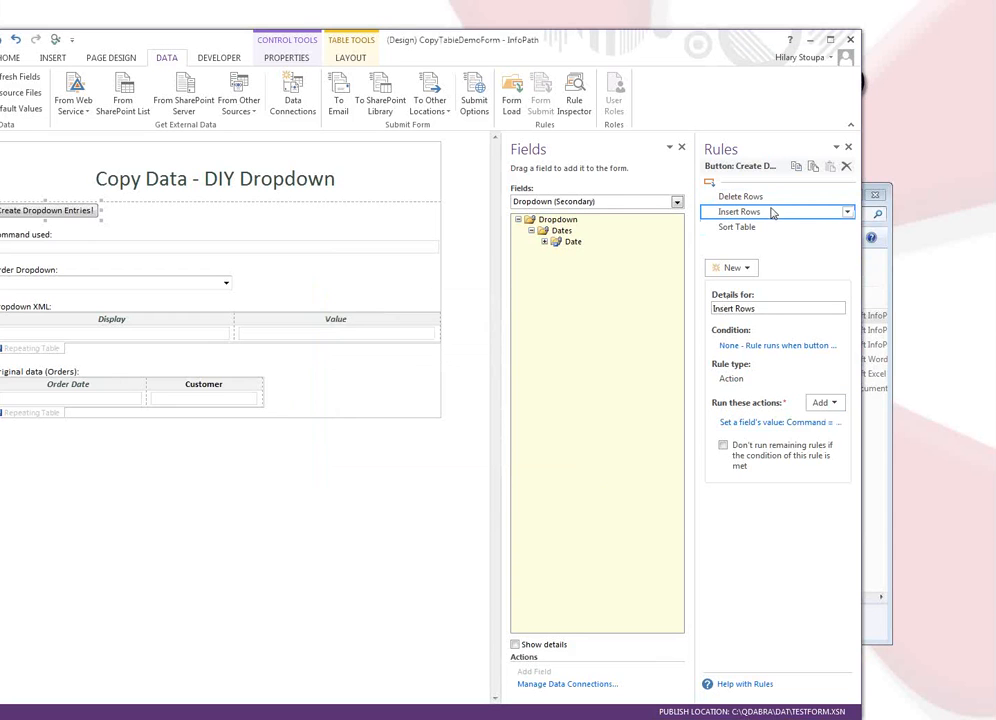
click(745, 424)
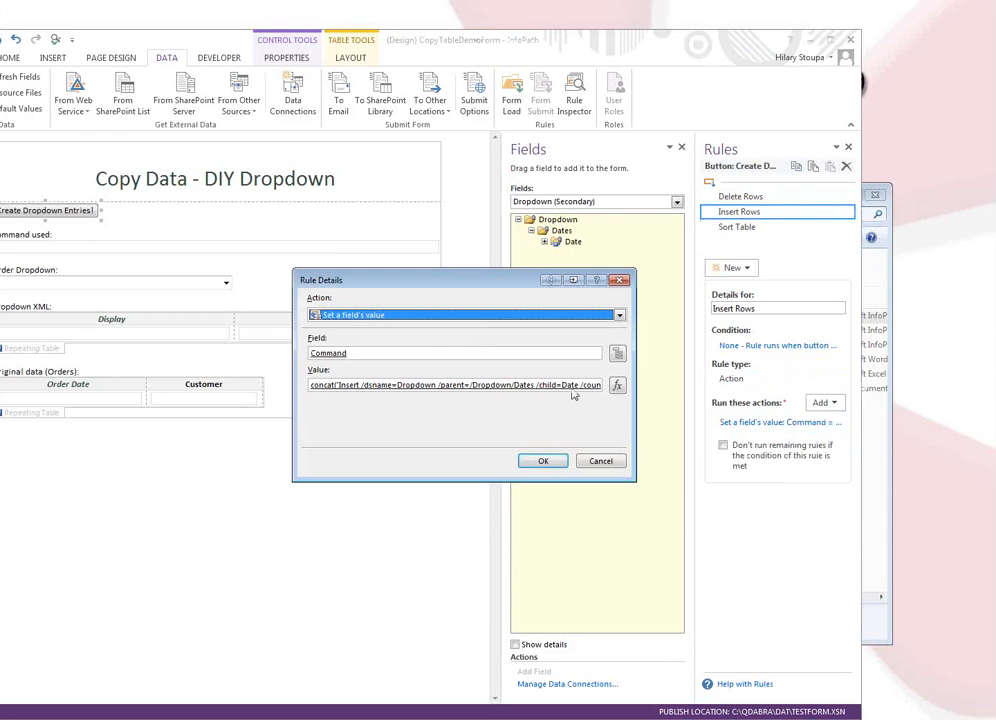
click(617, 386)
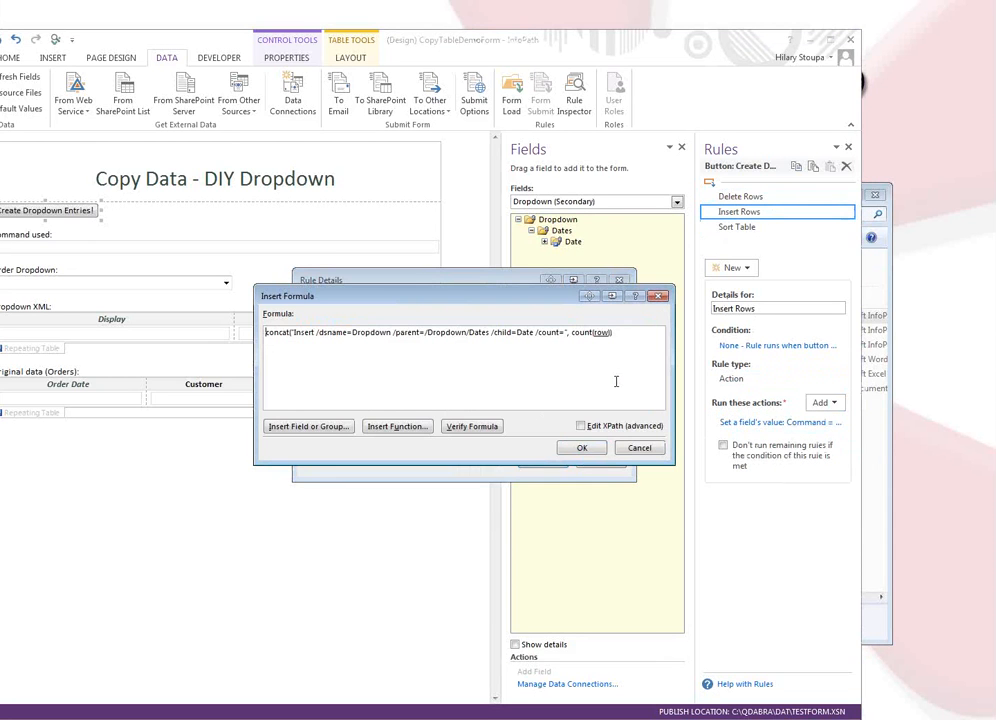
click(601, 332)
click(343, 428)
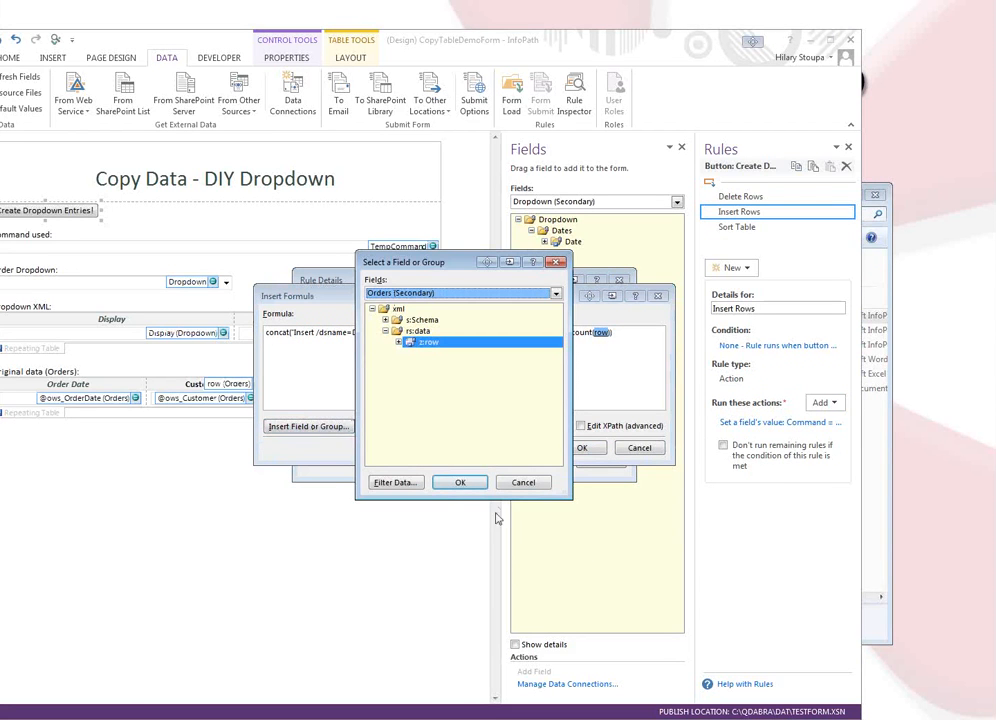
click(523, 482)
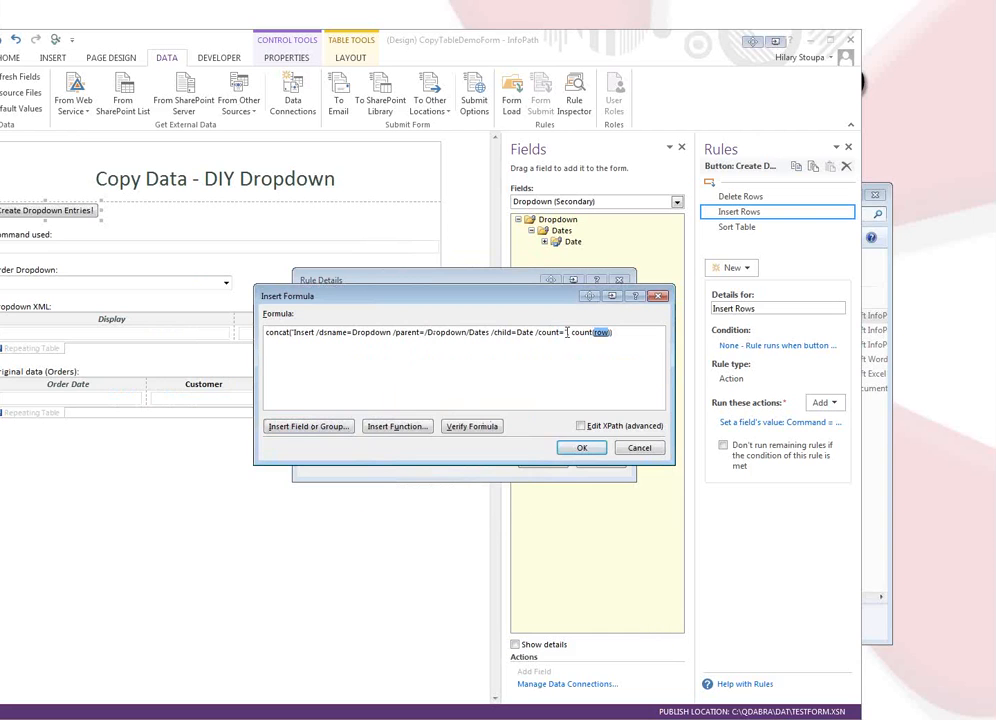
click(582, 447)
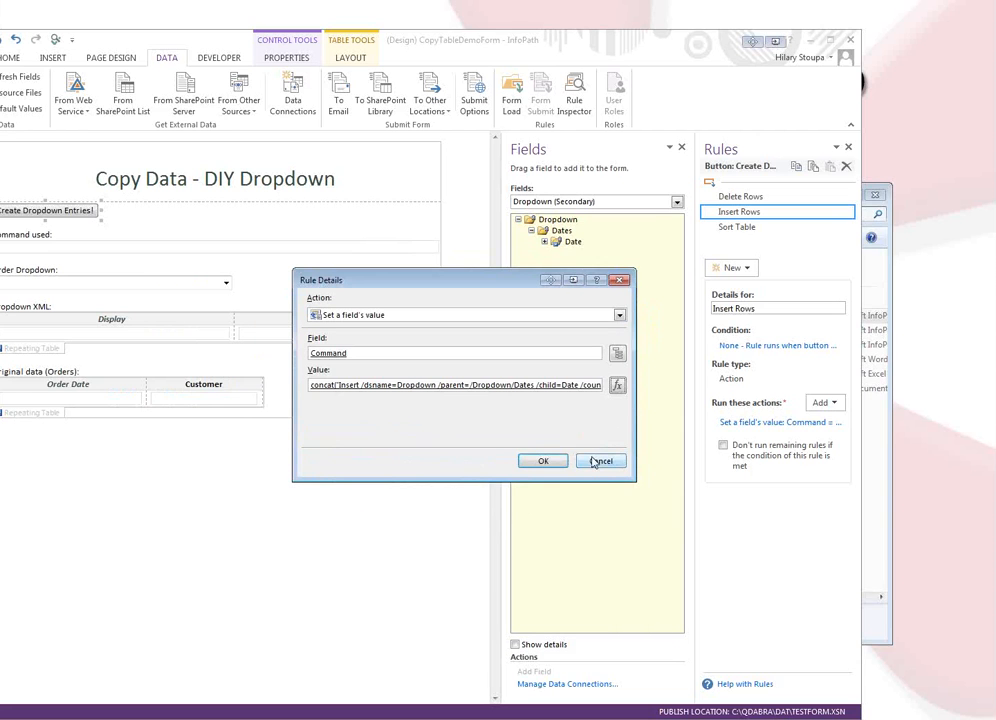
click(590, 461)
Compare the actions of the button's Sort Table rule with those of its Insert Rows rule
click(733, 229)
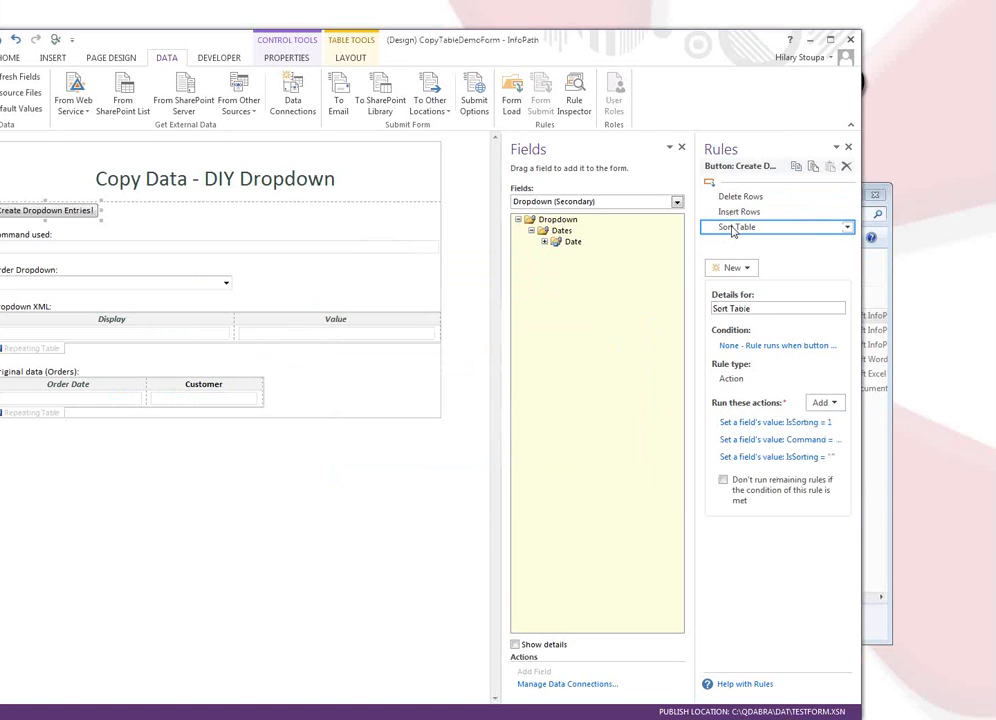
click(739, 212)
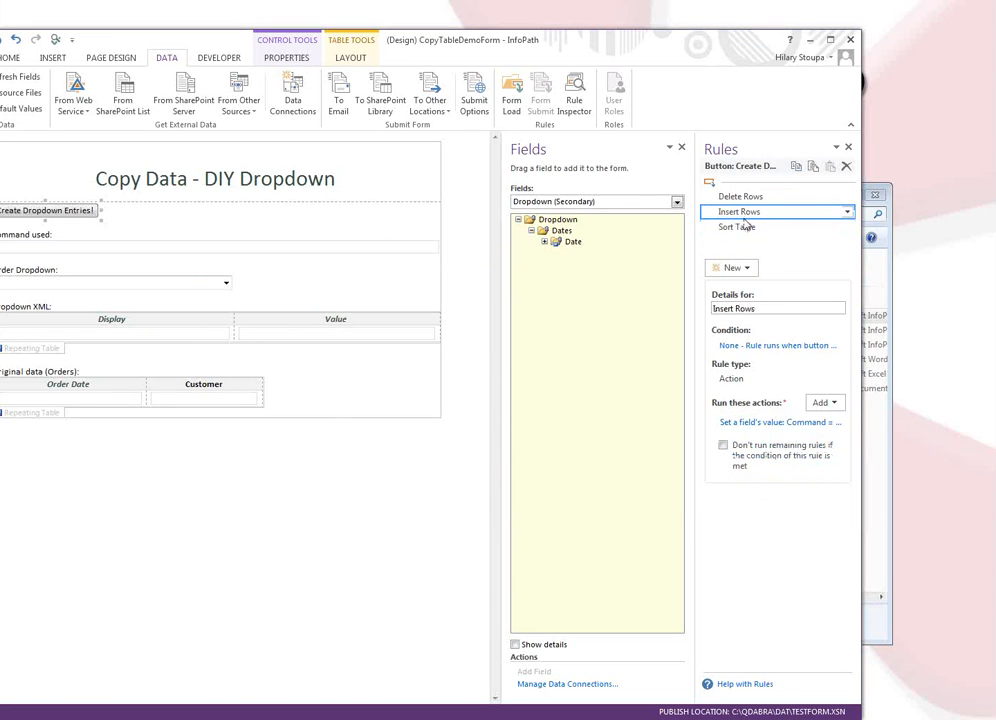
click(742, 228)
mouse_move(742, 229)
mouse_down()
mouse_move(740, 214)
mouse_move(744, 226)
mouse_up()
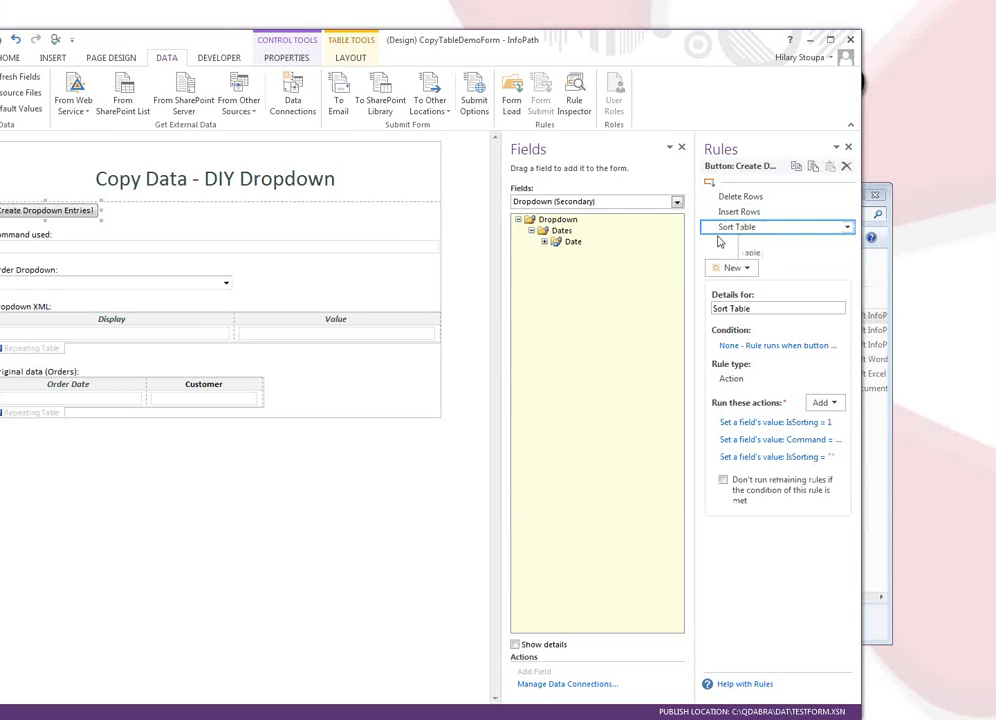
click(738, 214)
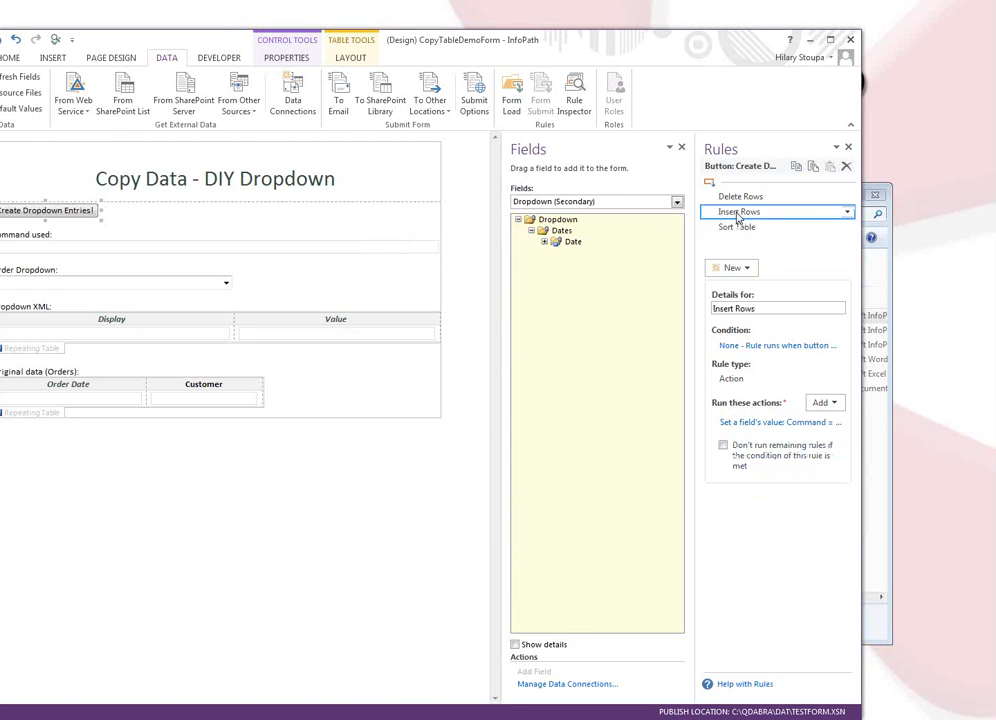
Review the Date group's Set Counter and Set Value Field rules, including the expression that fills the Value field
click(573, 243)
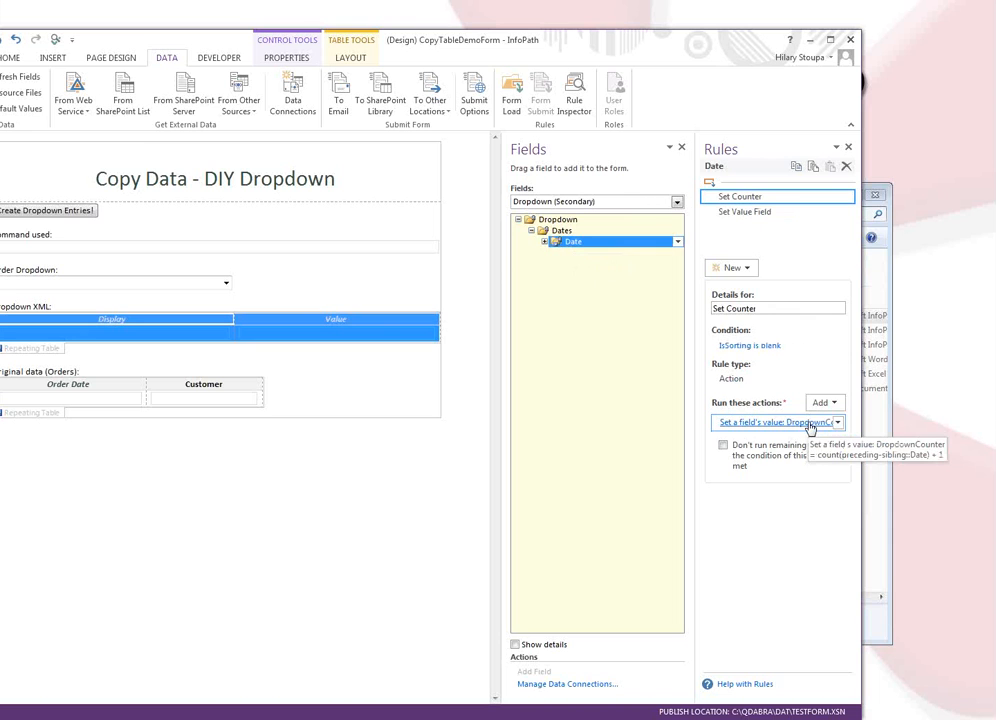
click(755, 213)
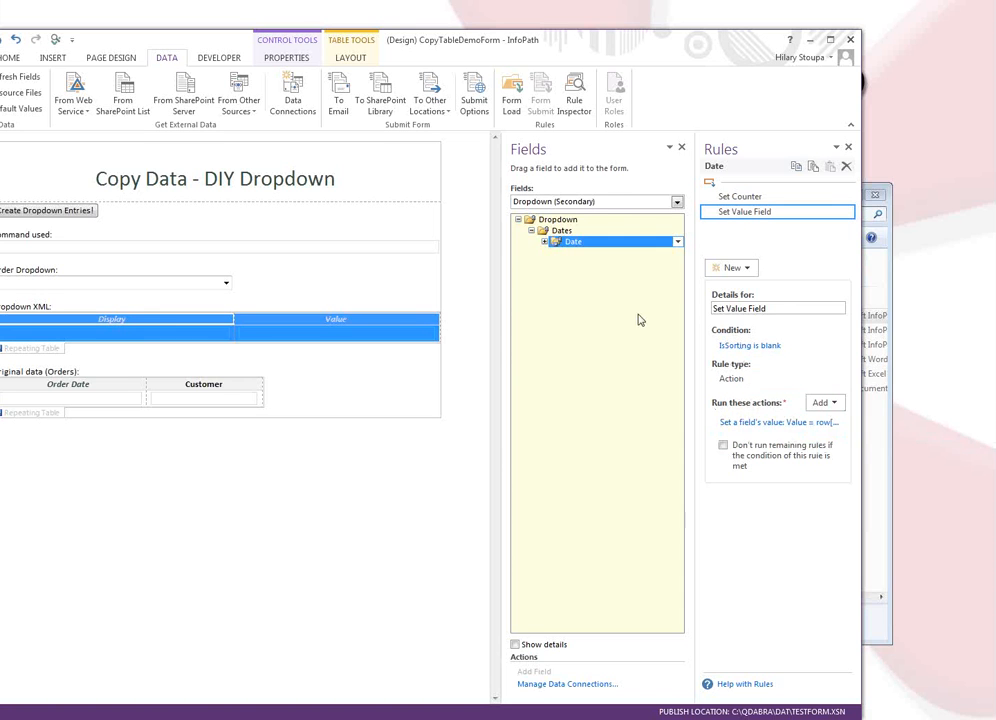
click(747, 423)
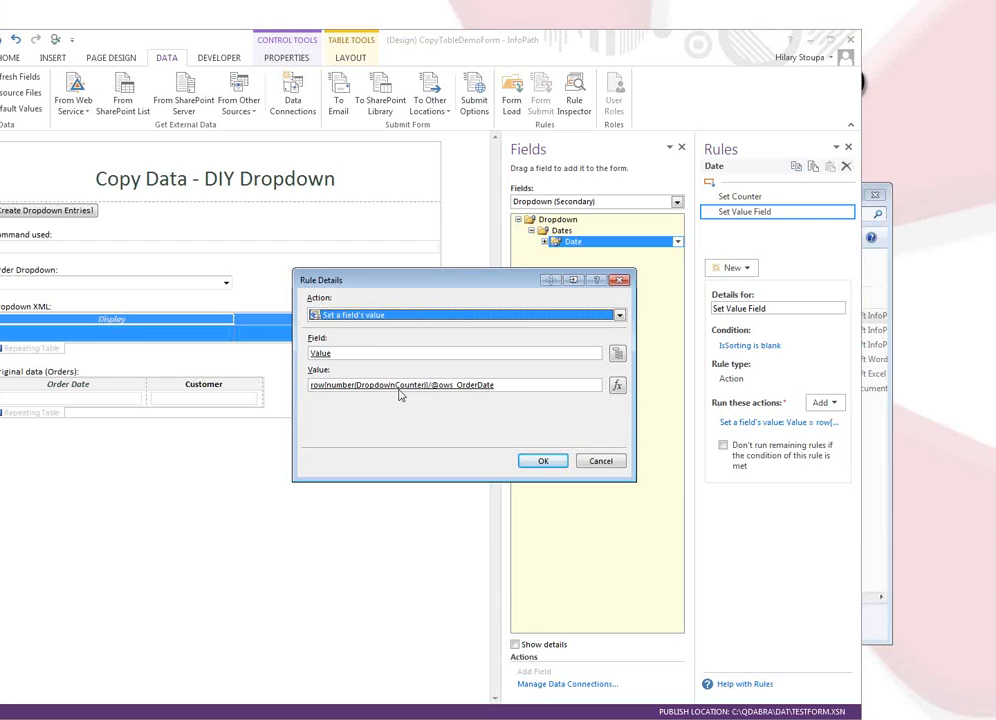
click(539, 464)
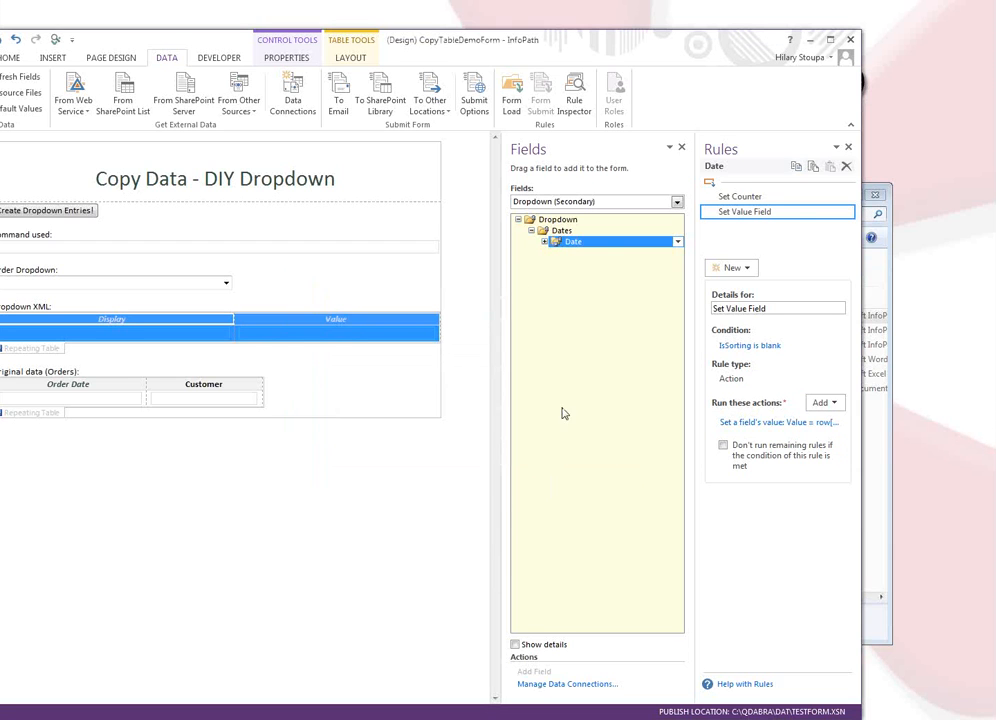
Review the Value field's Set Display rule and the FormatDate command its first action sets
click(543, 242)
click(587, 264)
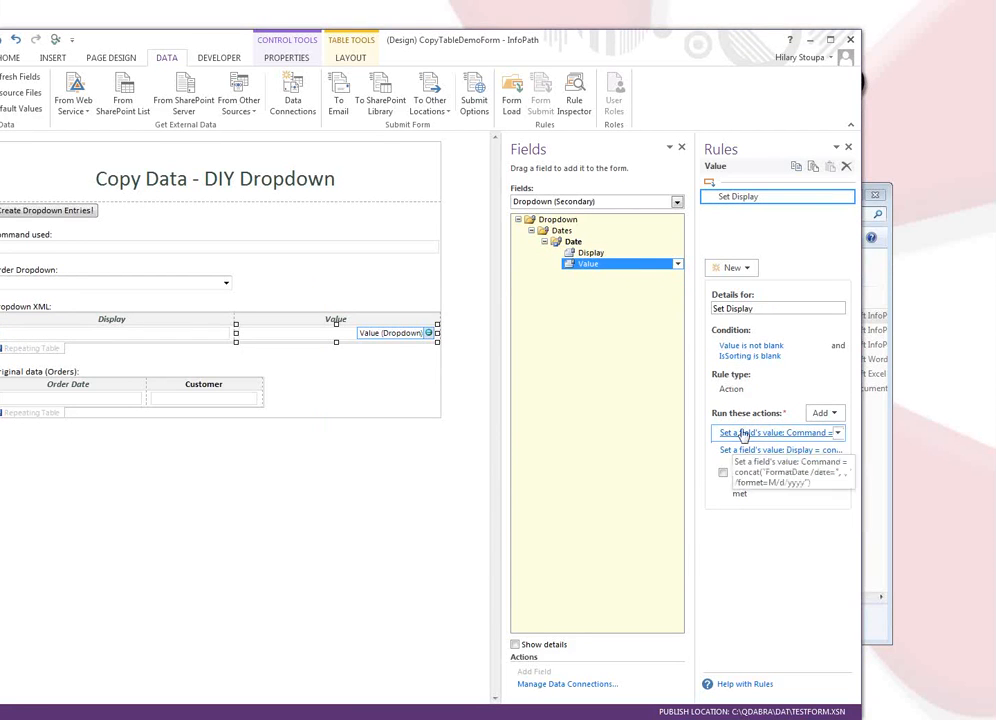
click(743, 433)
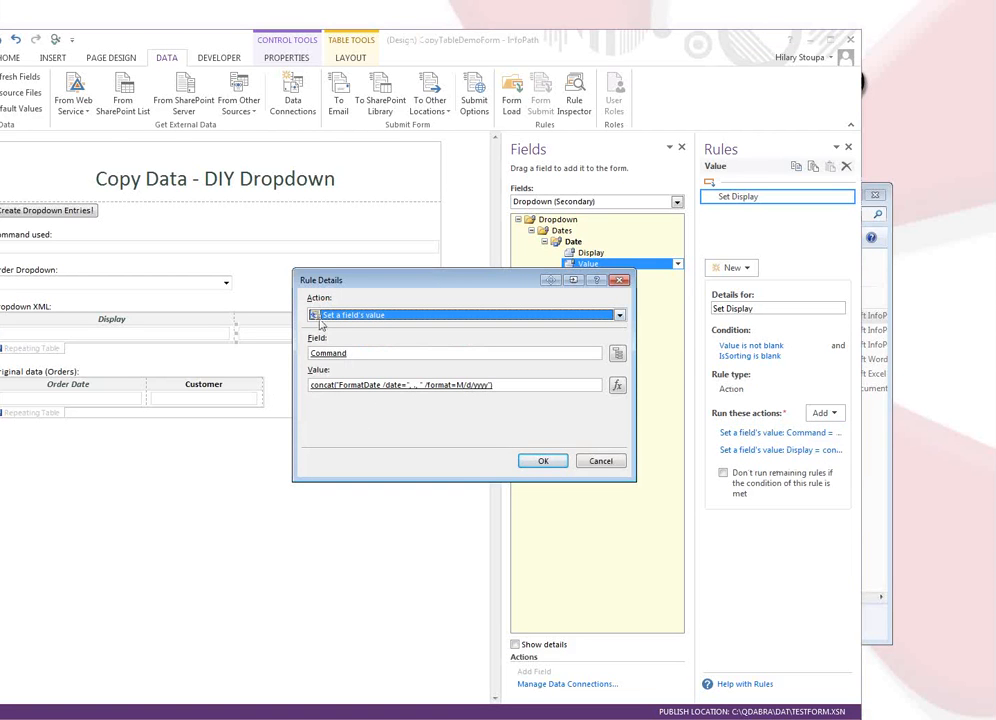
click(538, 461)
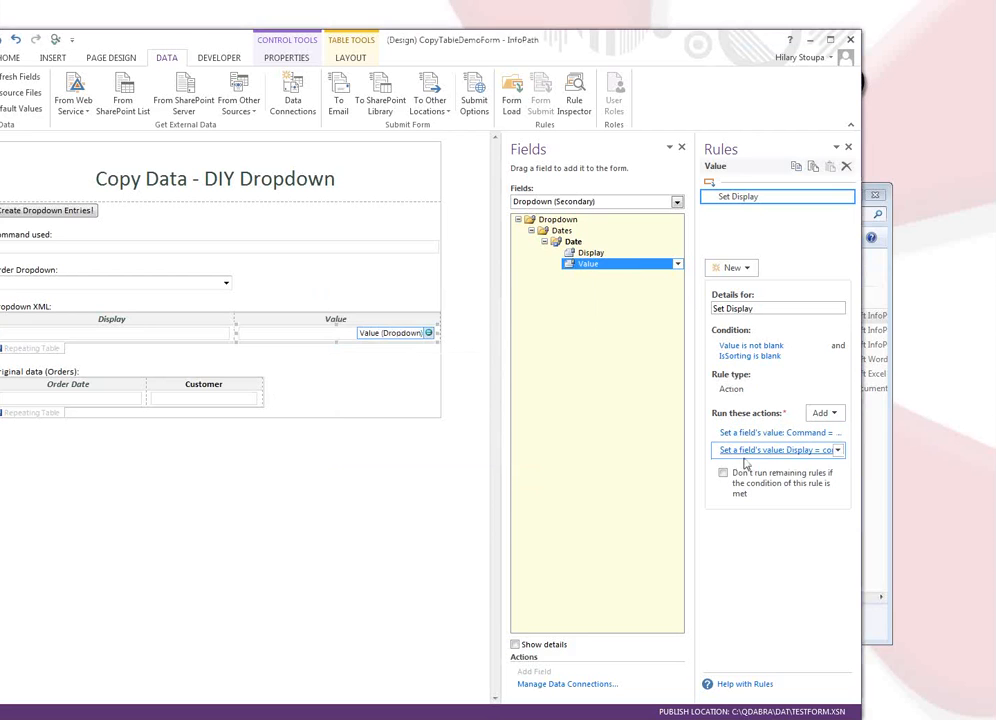
Inspect the formula the Set Display rule uses to fill the Display field, leaving the action unchanged
click(778, 450)
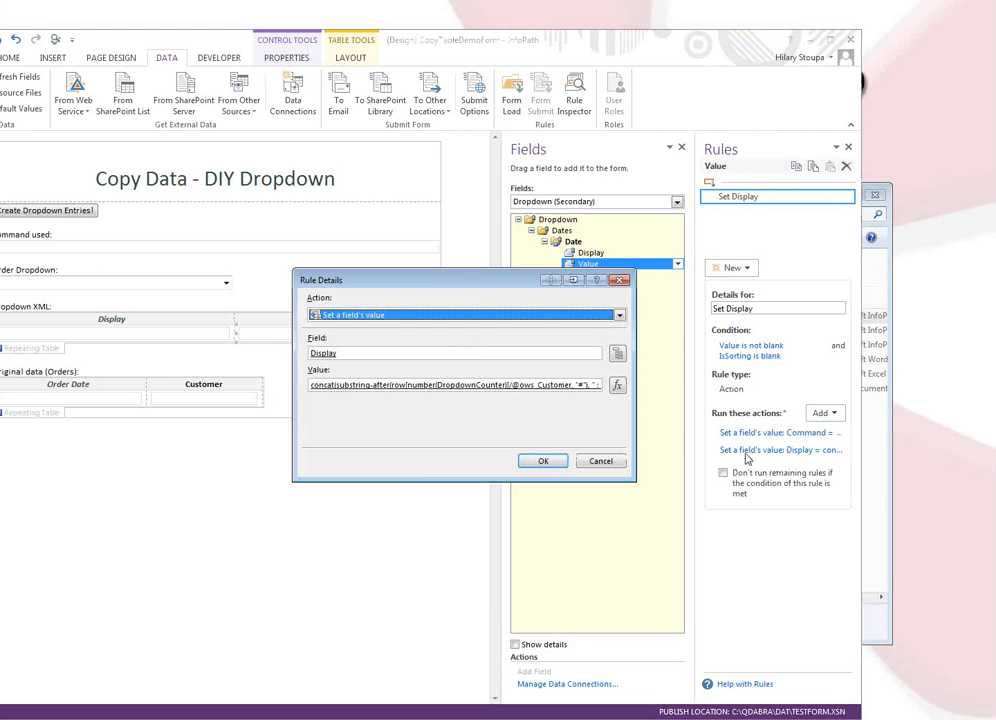
click(617, 385)
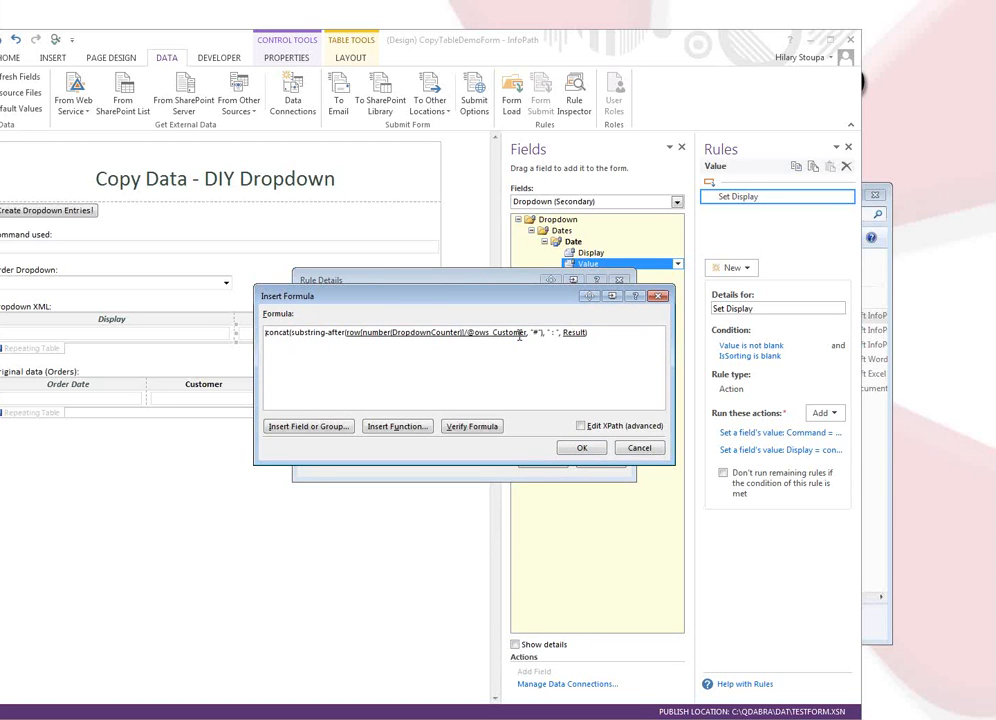
click(638, 450)
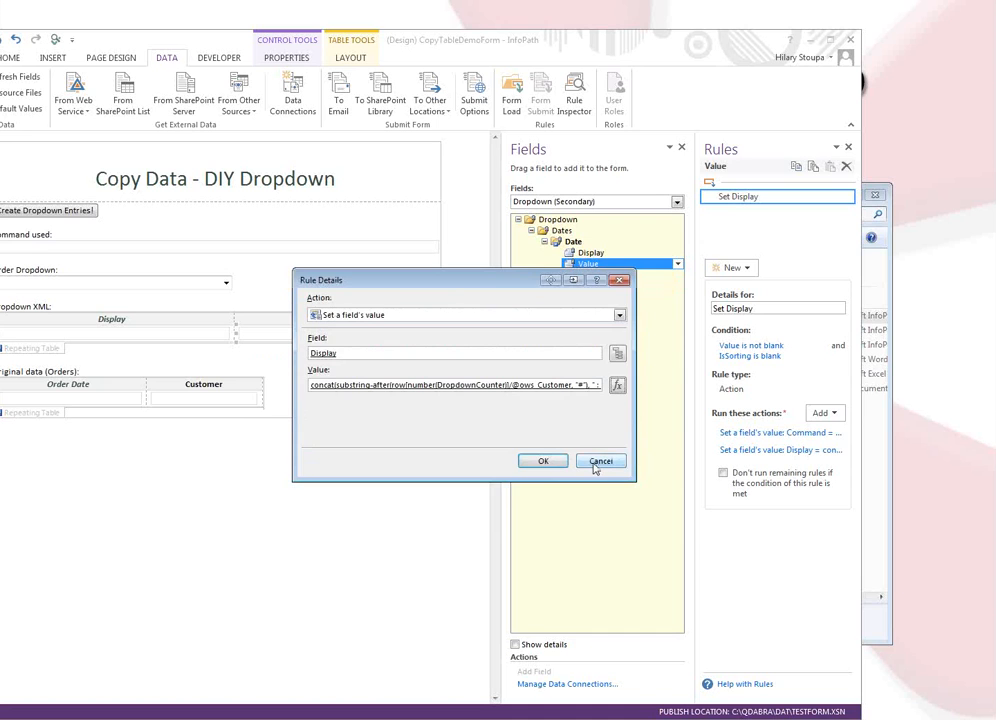
click(601, 463)
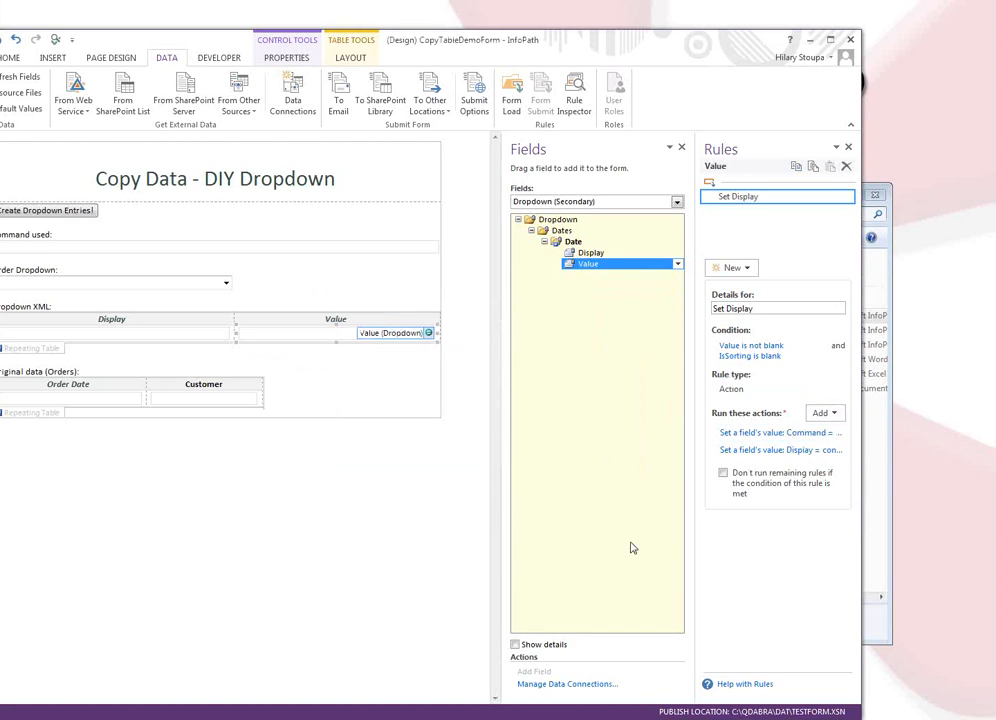
click(800, 433)
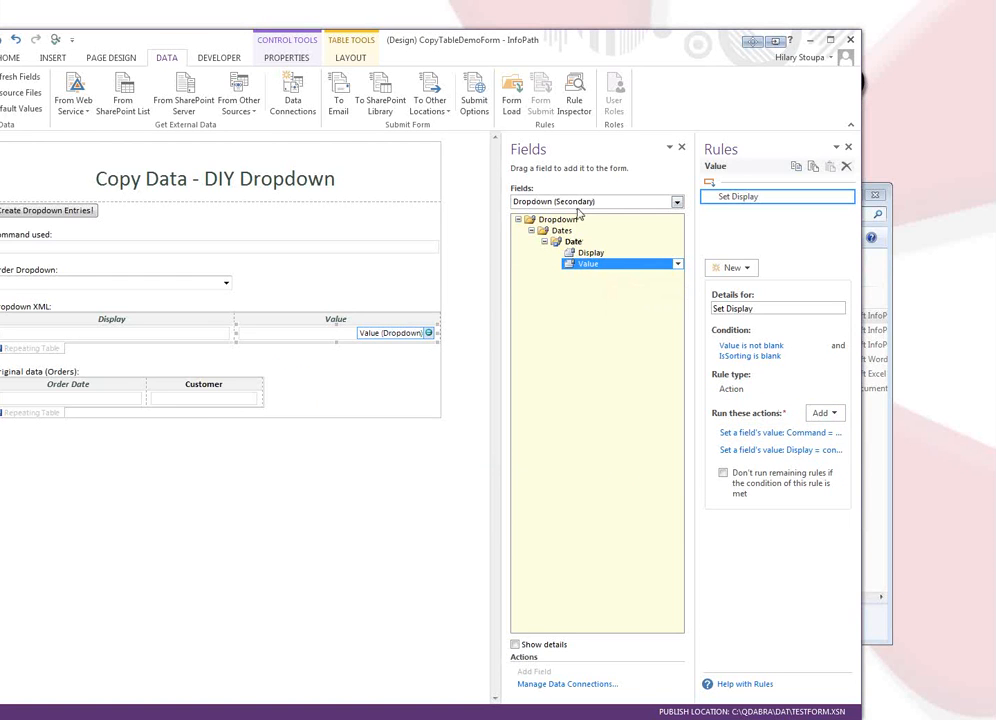
Review the Create Dropdown Entries button's Sort Table rule and locate the IsSorting field in the FormLogic data source
click(57, 212)
click(737, 227)
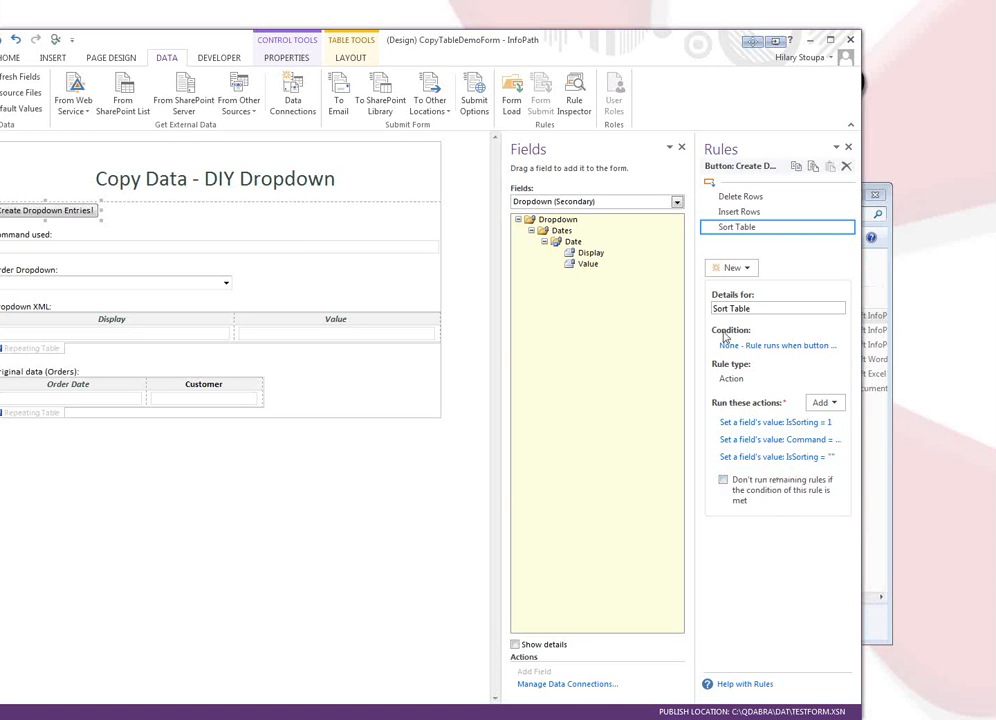
click(673, 204)
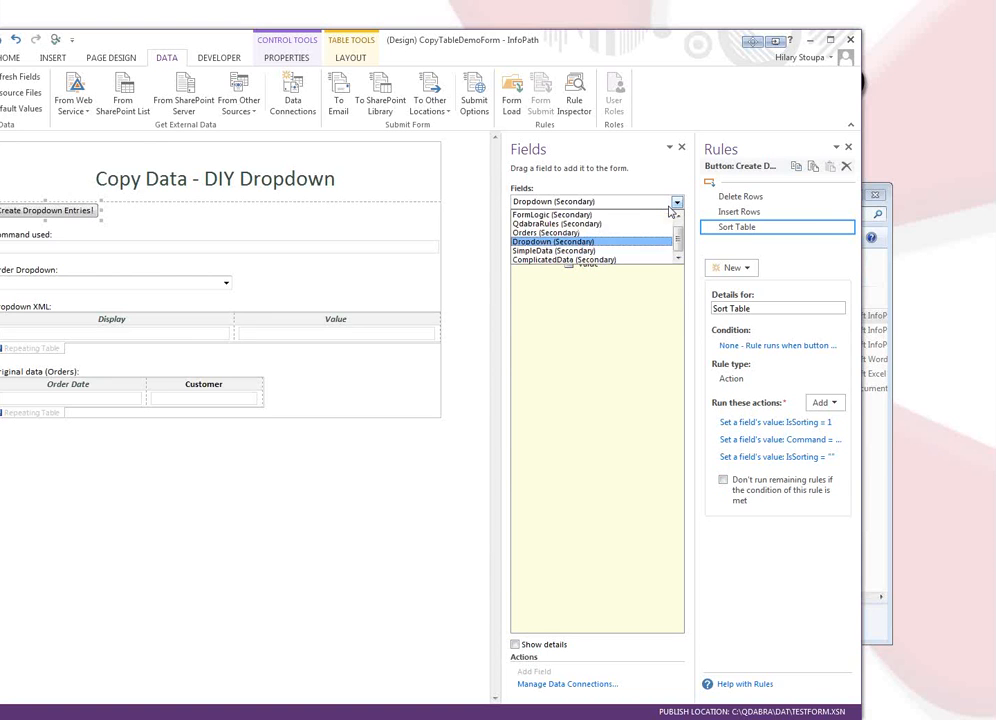
click(606, 216)
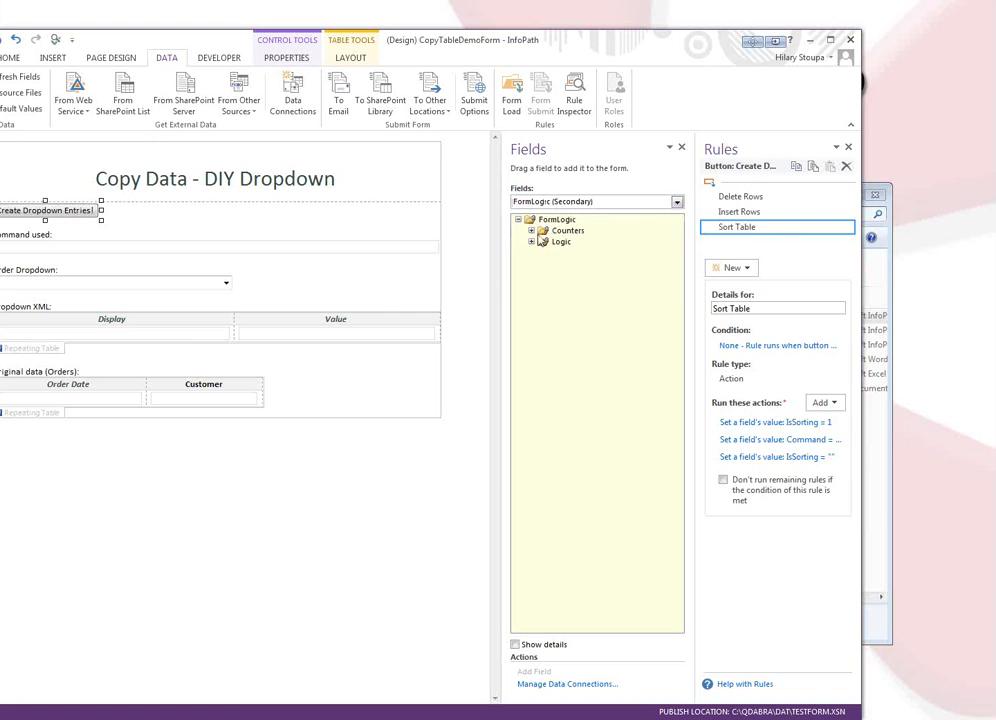
double_click(541, 241)
click(580, 252)
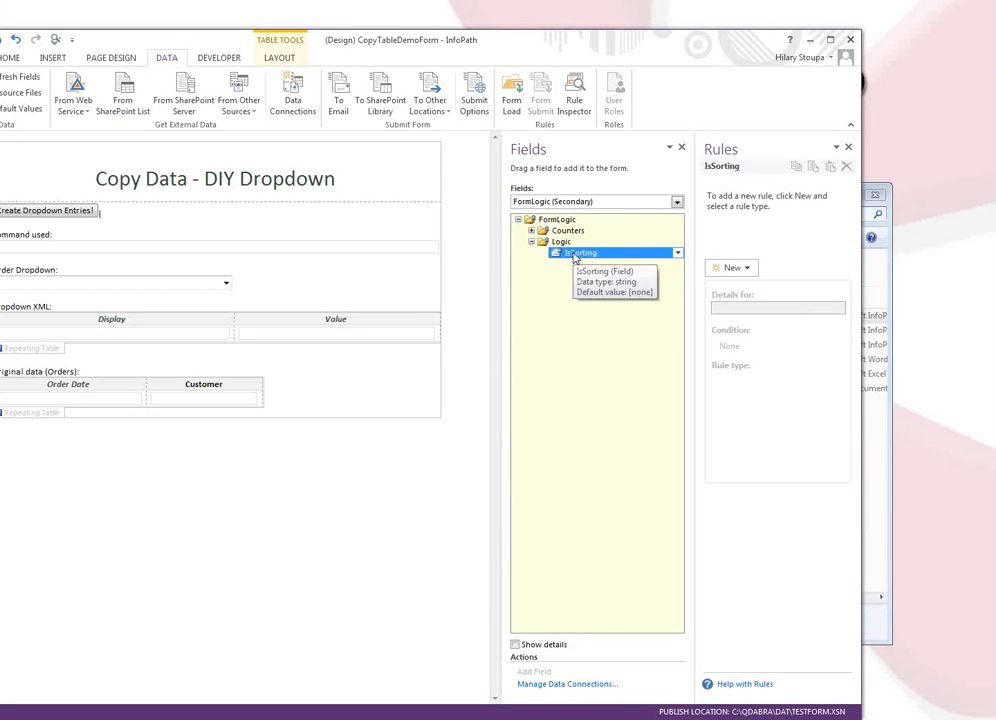
Check the IsSorting condition on the Set Counter and Set Value Field rules of the Dropdown source's Date group
click(541, 203)
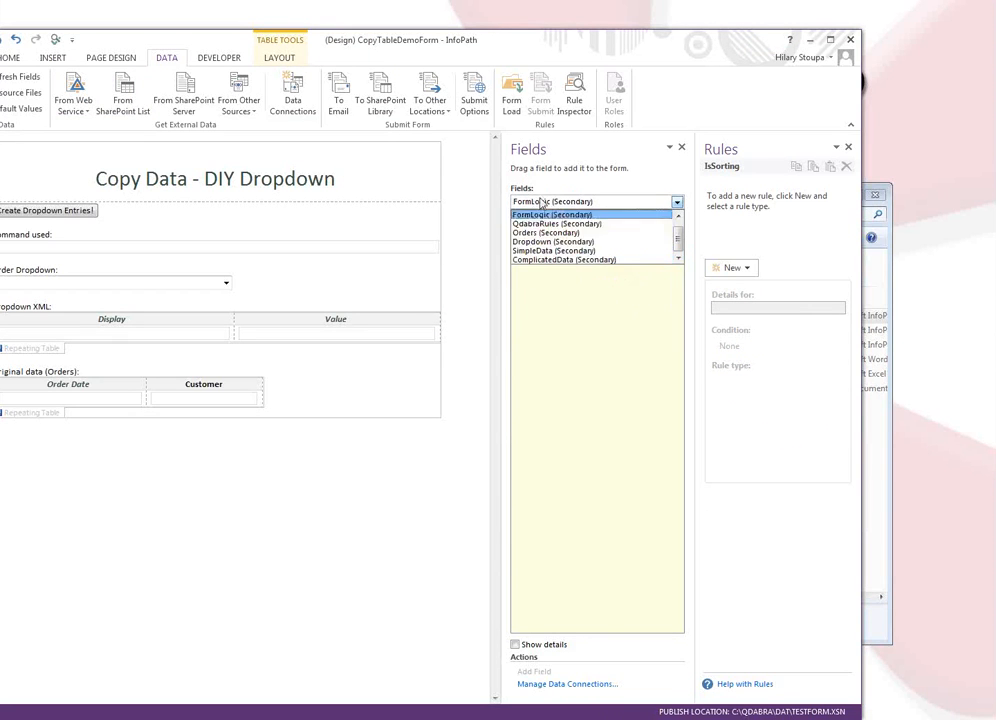
click(629, 242)
click(531, 230)
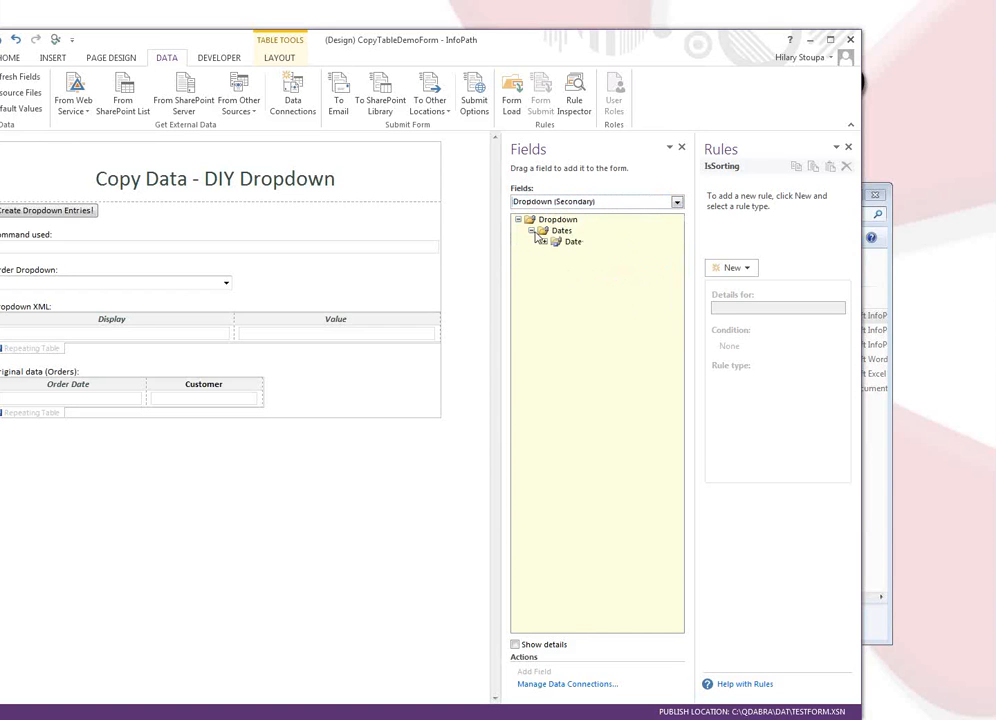
click(573, 242)
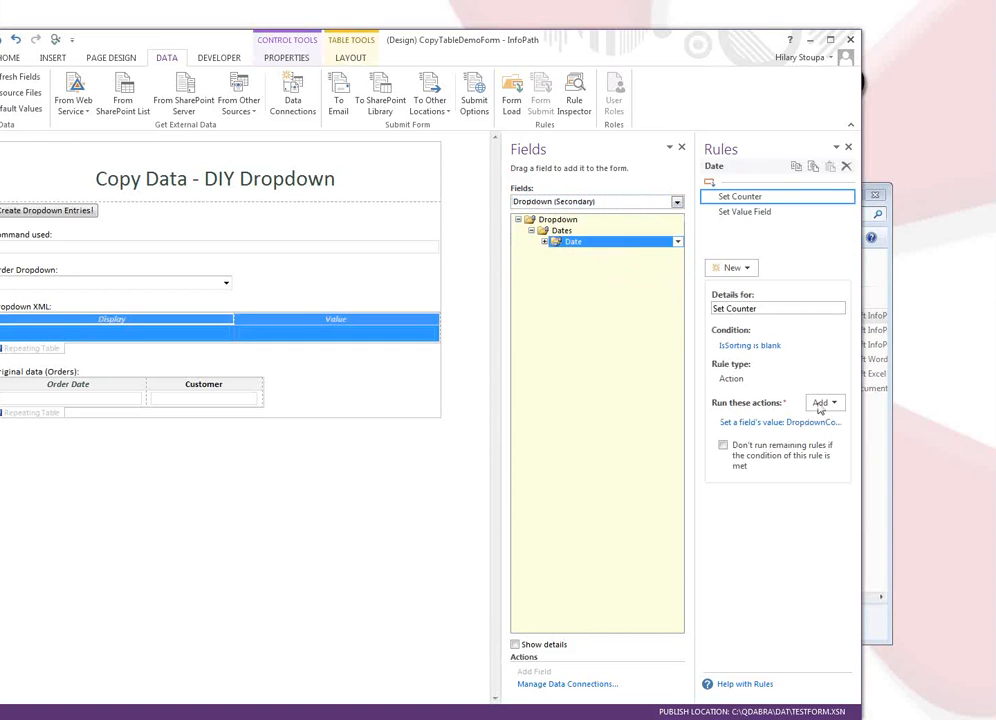
click(761, 220)
click(762, 199)
click(368, 498)
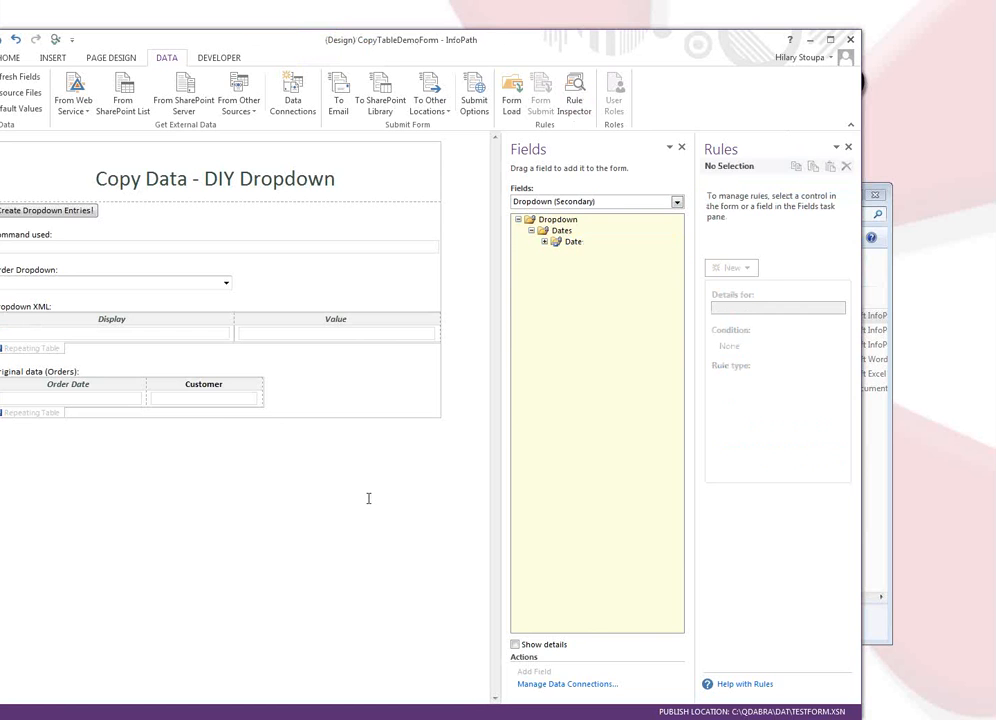
Bring up the form preview and examine the date format of the first Order Date values in the original Orders data
click(57, 41)
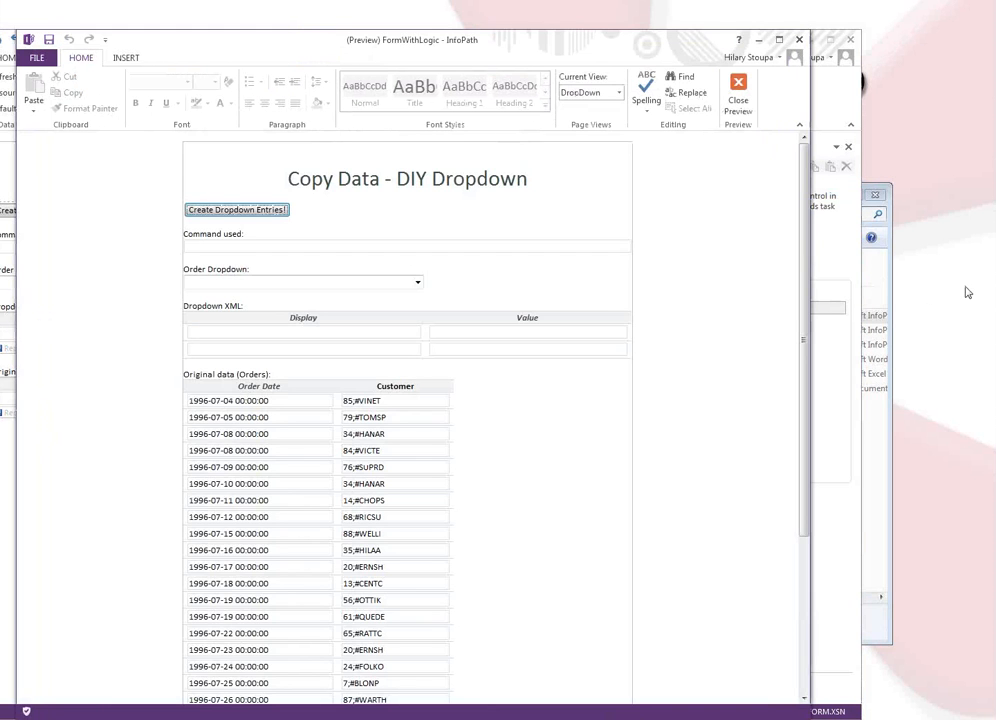
scroll(697, 363, down, 5)
scroll(697, 364, up, 2)
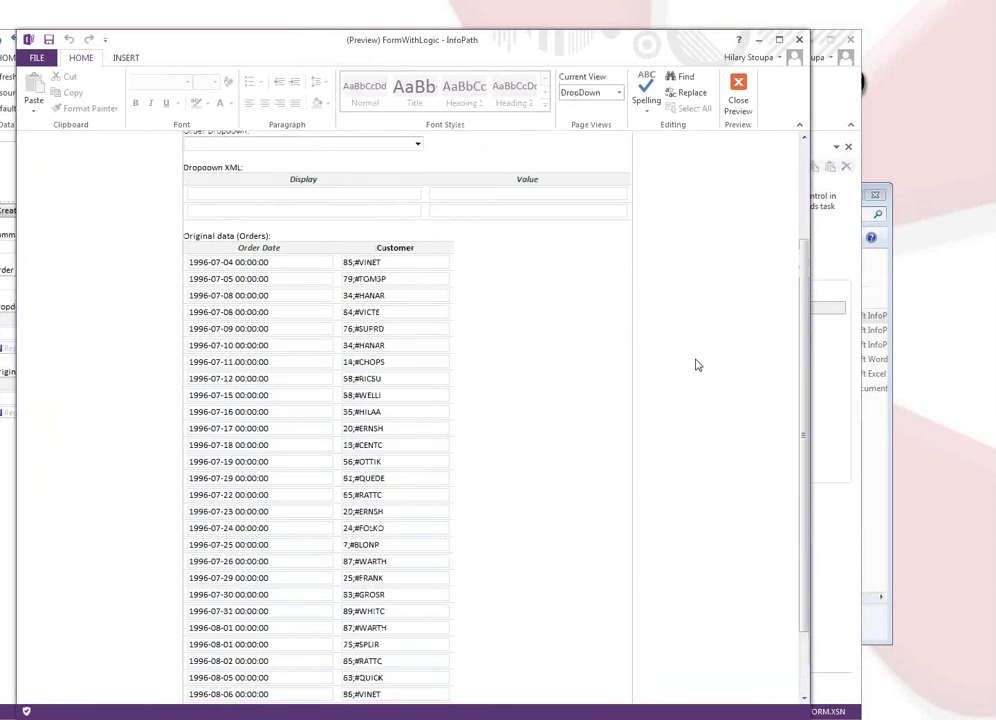
click(237, 264)
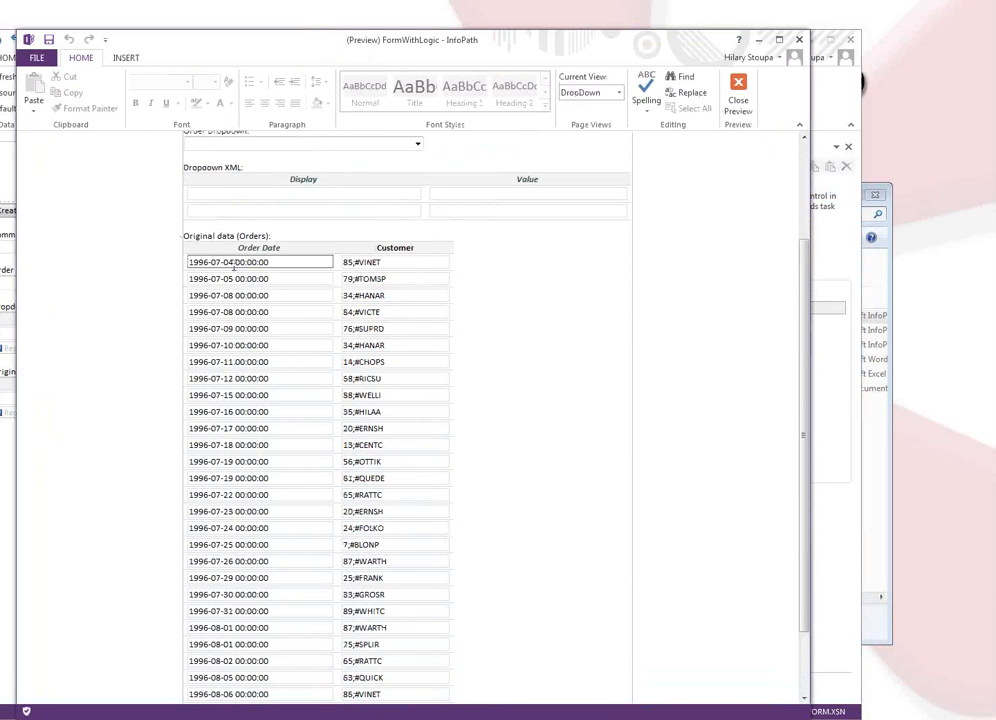
drag(276, 263, 188, 254)
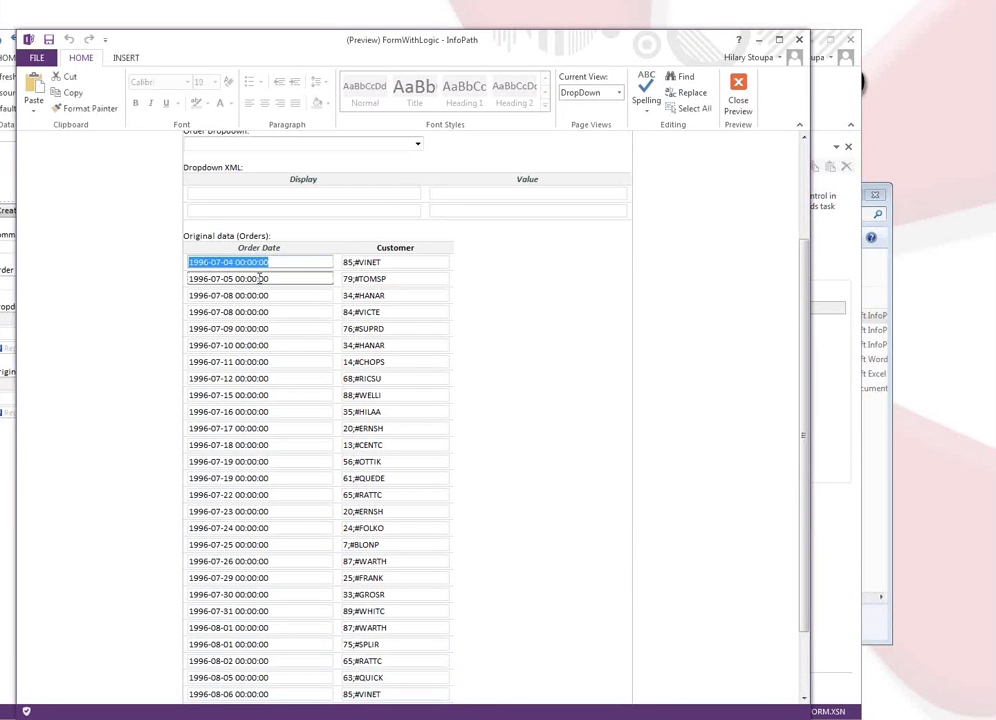
click(277, 281)
drag(278, 282, 178, 285)
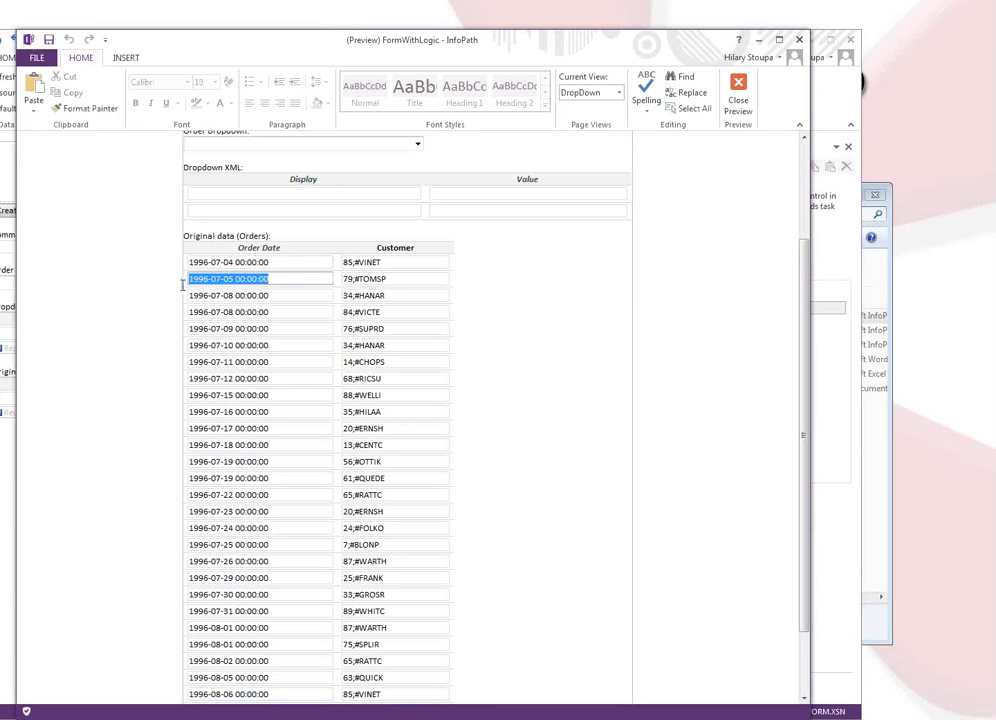
click(287, 289)
Examine the ID prefix and customer code in the first Customer value of the original Orders data
click(388, 263)
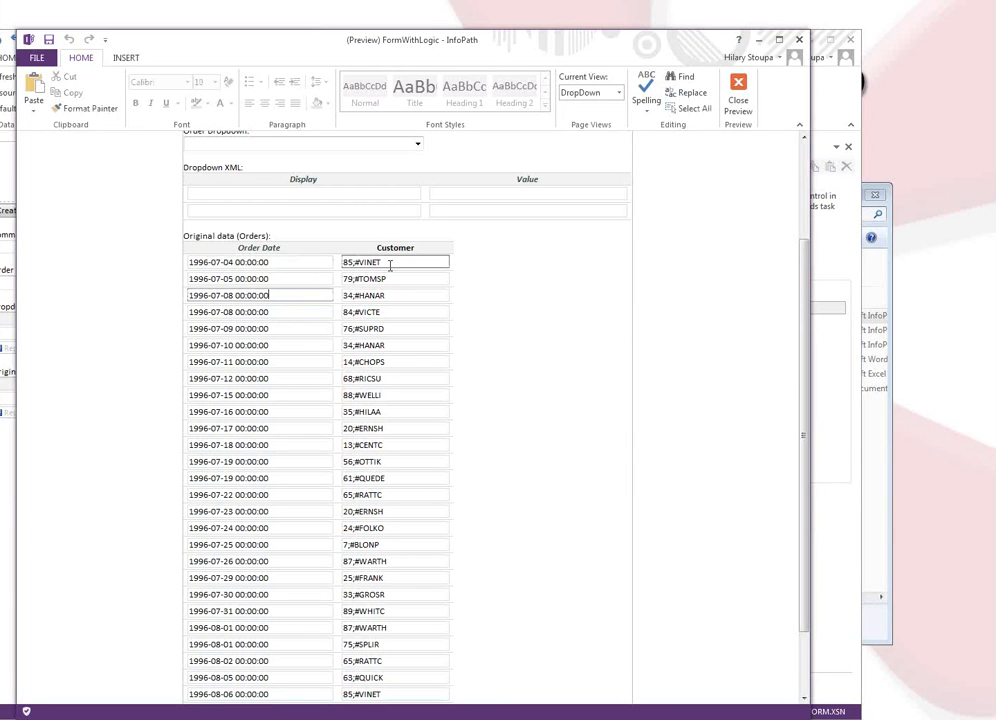
drag(359, 262, 341, 262)
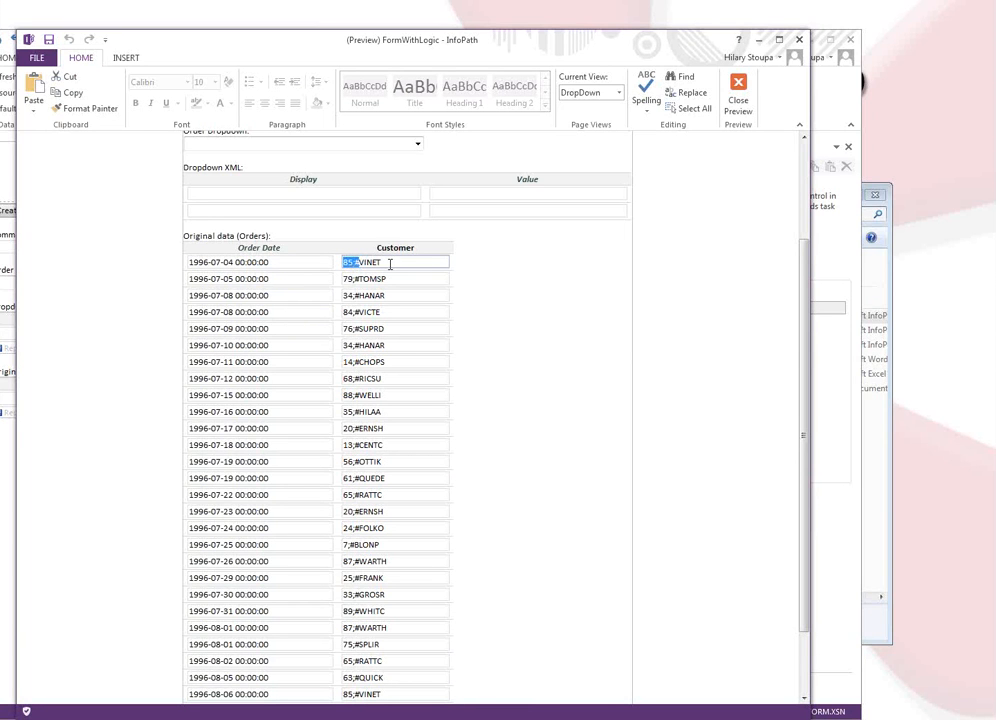
double_click(363, 263)
click(528, 301)
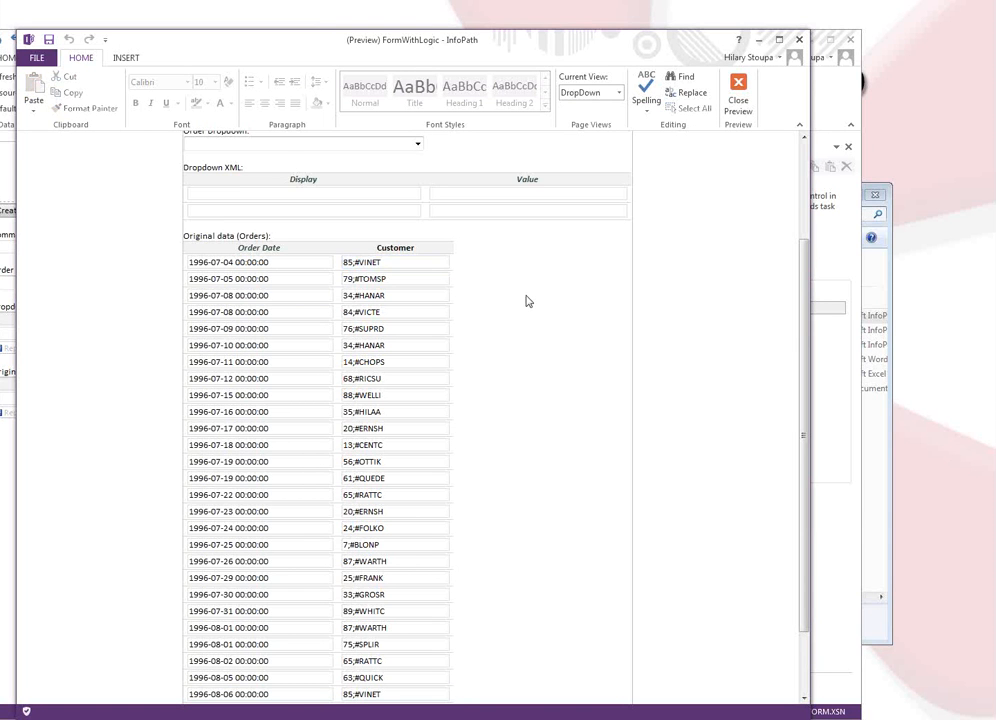
Check the choices in the Order Dropdown and run the form's Create Dropdown Entries action
scroll(528, 301, up, 3)
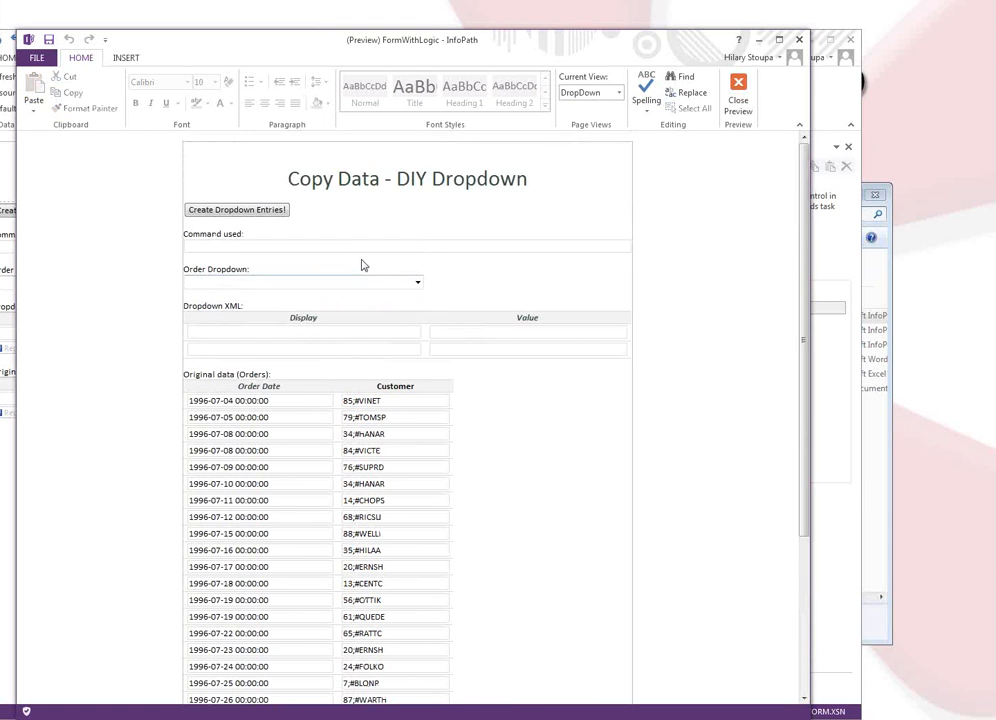
click(418, 283)
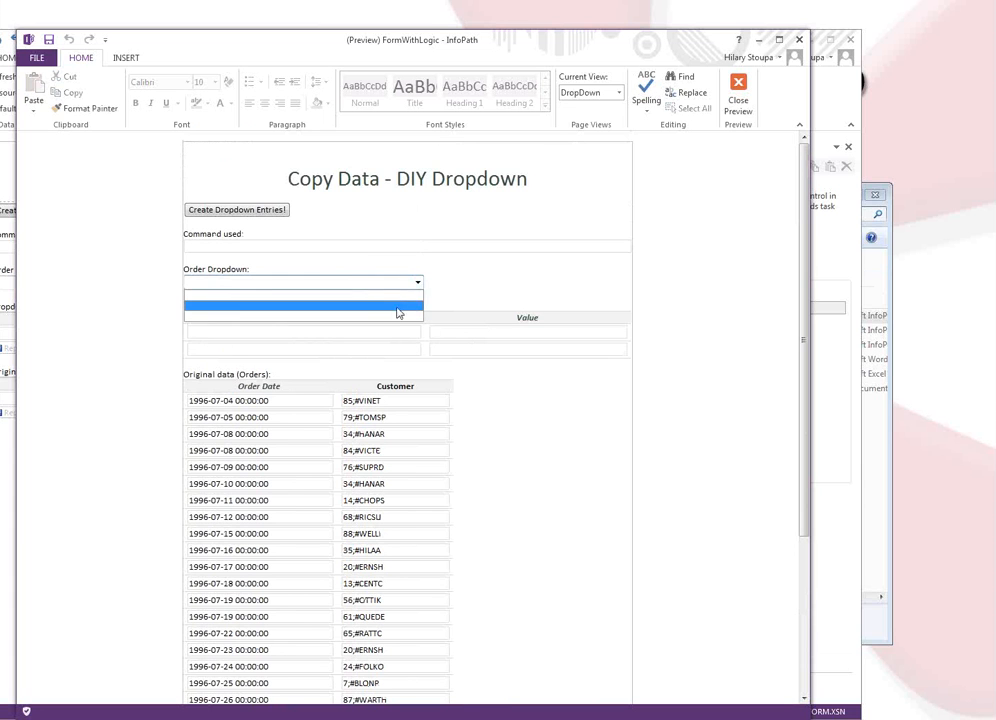
click(473, 290)
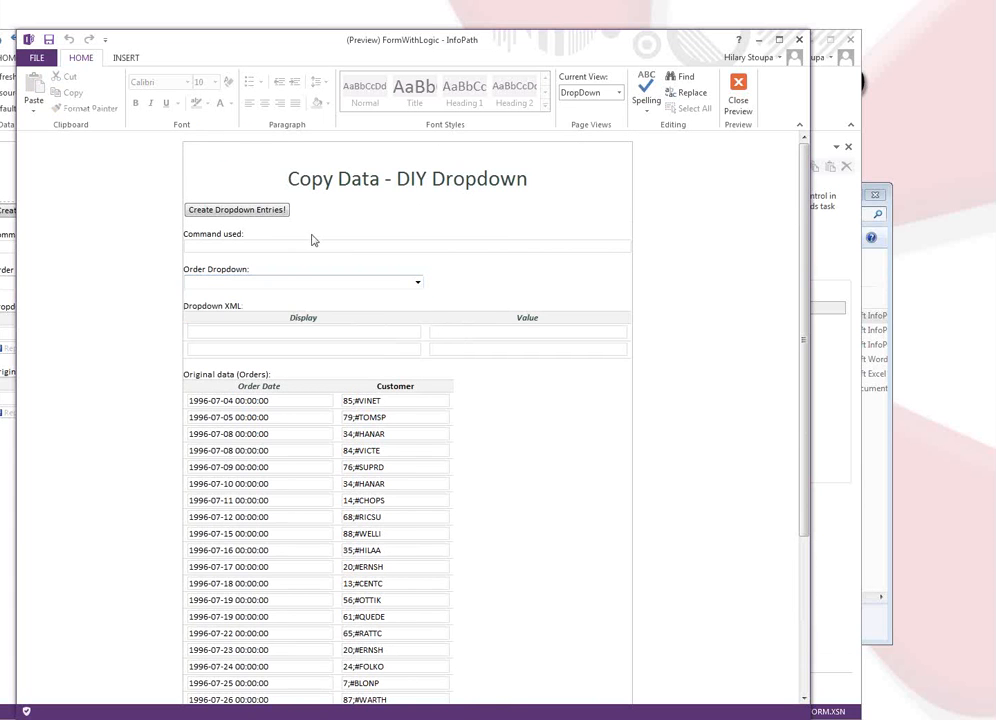
click(257, 212)
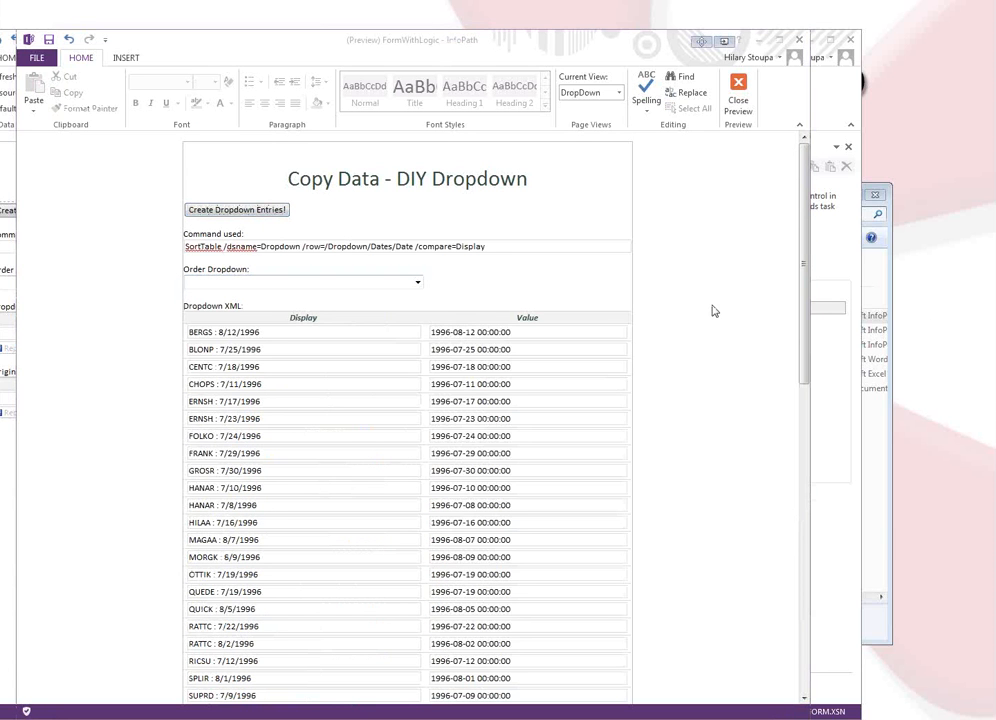
Compare the generated Display and Value rows of the Dropdown XML table with the original Orders data
scroll(707, 307, down, 9)
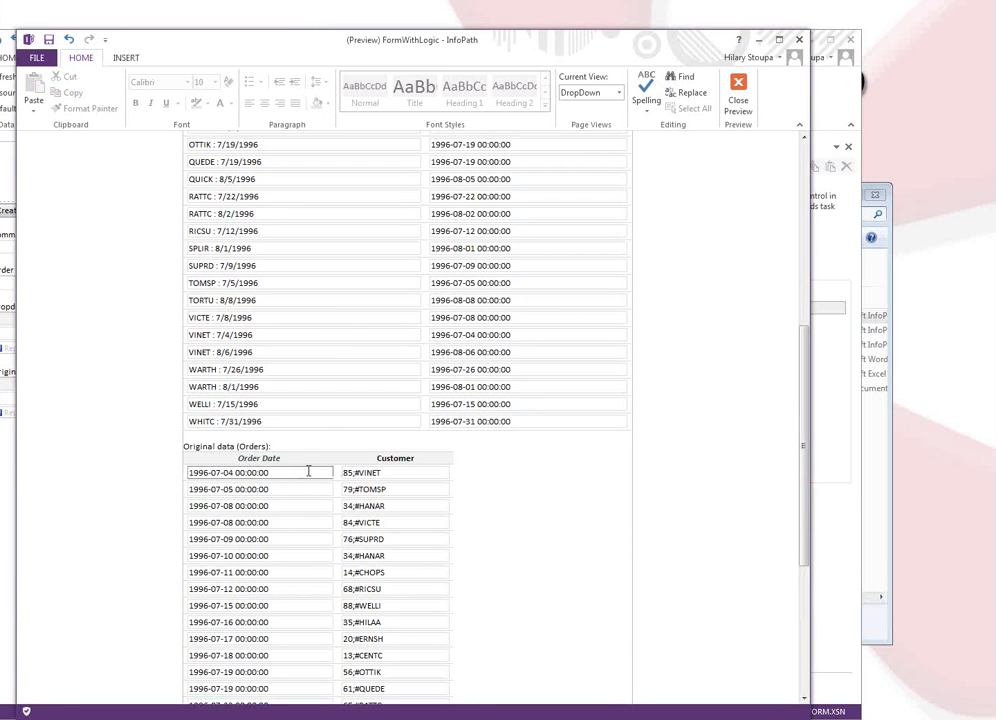
scroll(330, 388, up, 9)
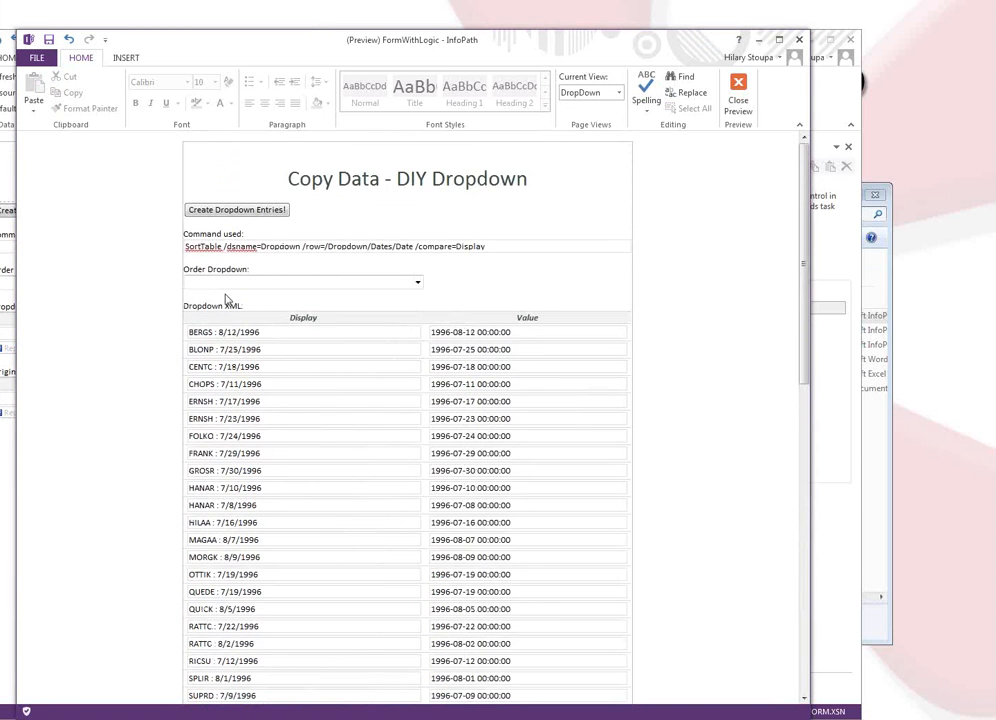
scroll(307, 338, down, 8)
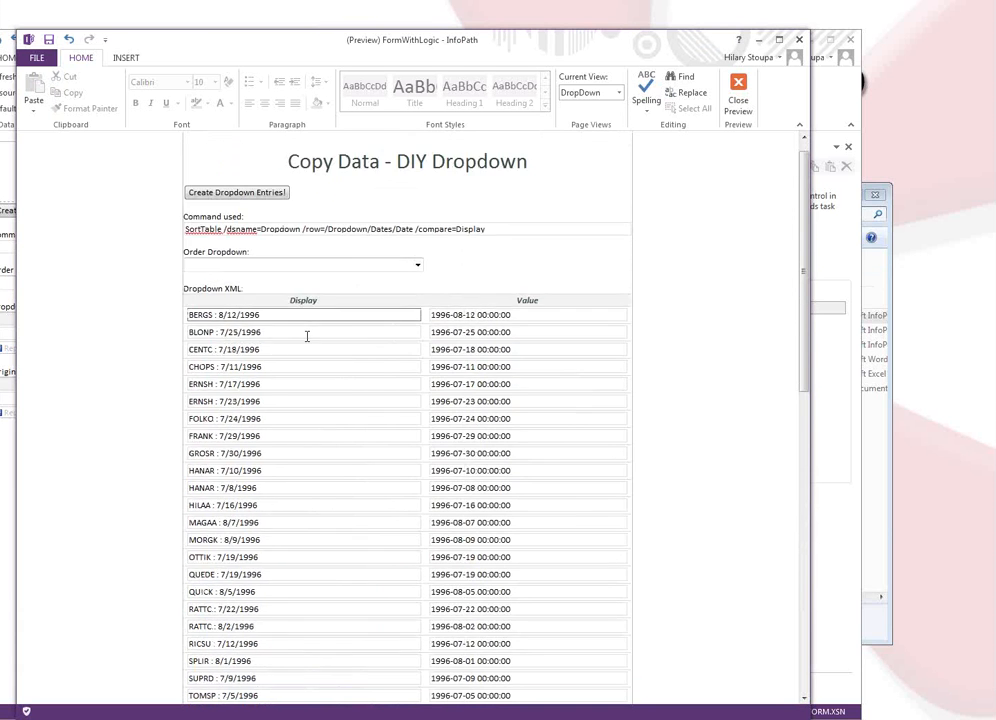
scroll(340, 347, up, 5)
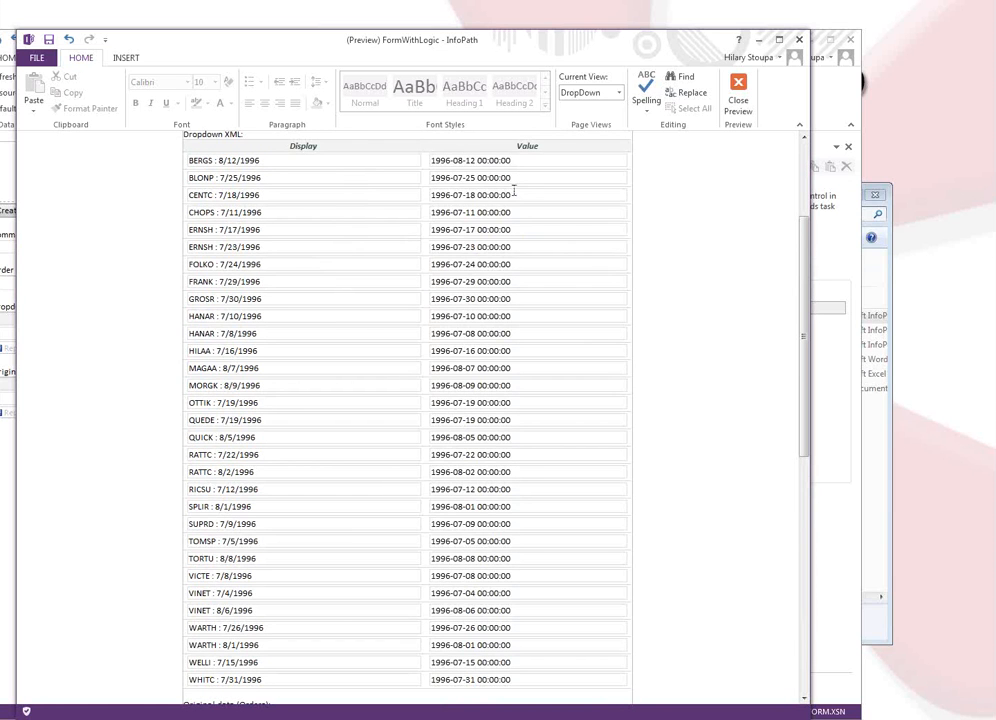
click(536, 164)
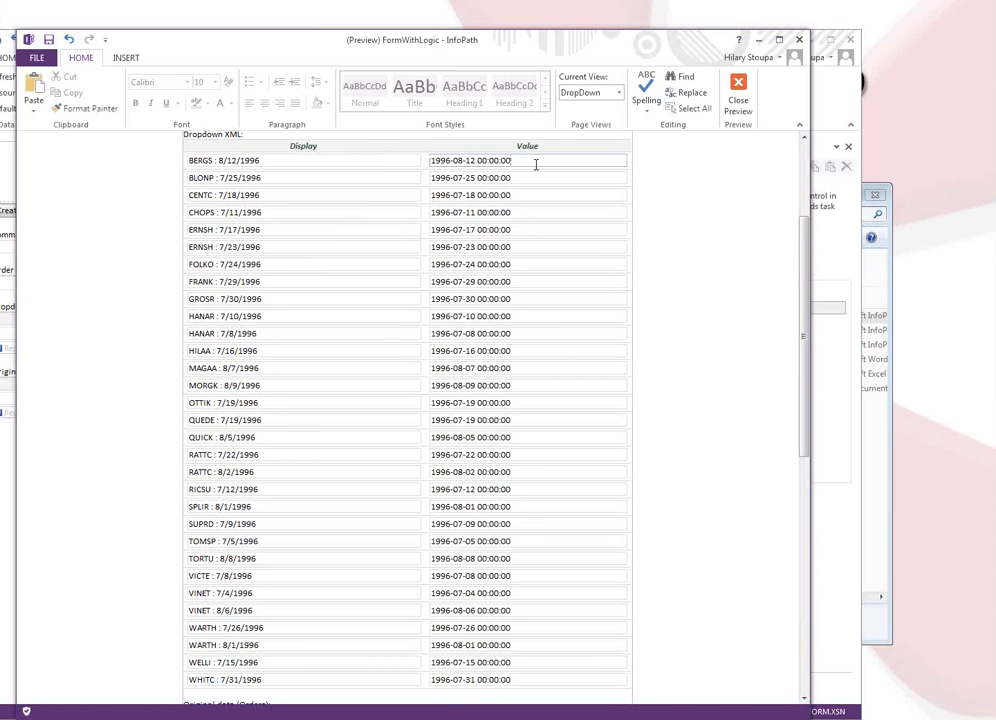
Return to the form design and show the Set Value Field rule of the Date group
click(4, 212)
click(566, 242)
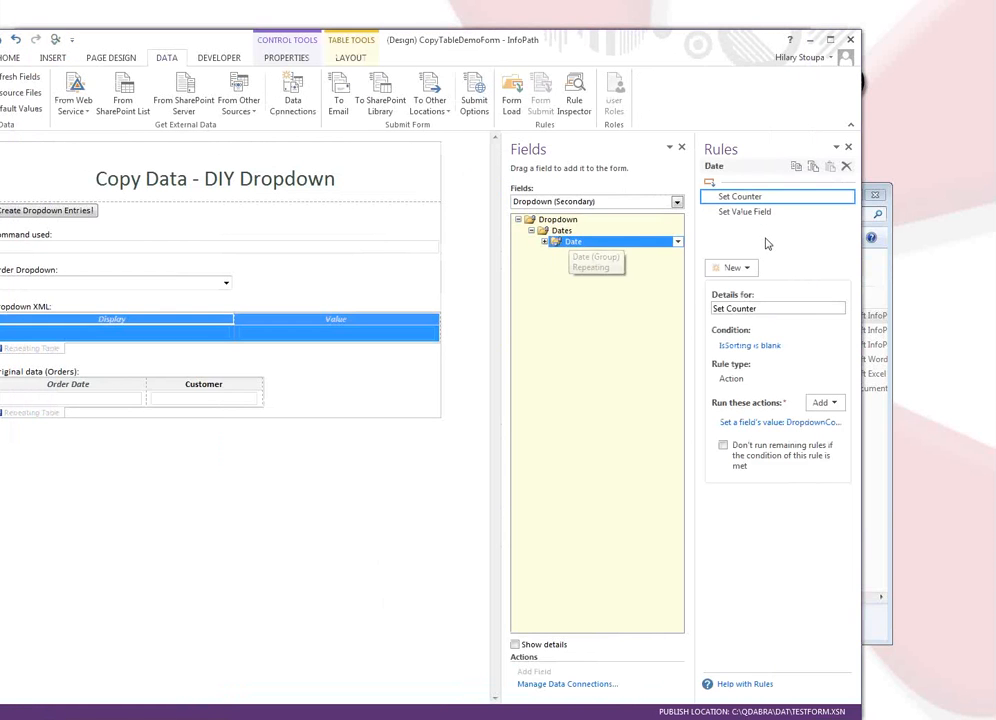
click(740, 214)
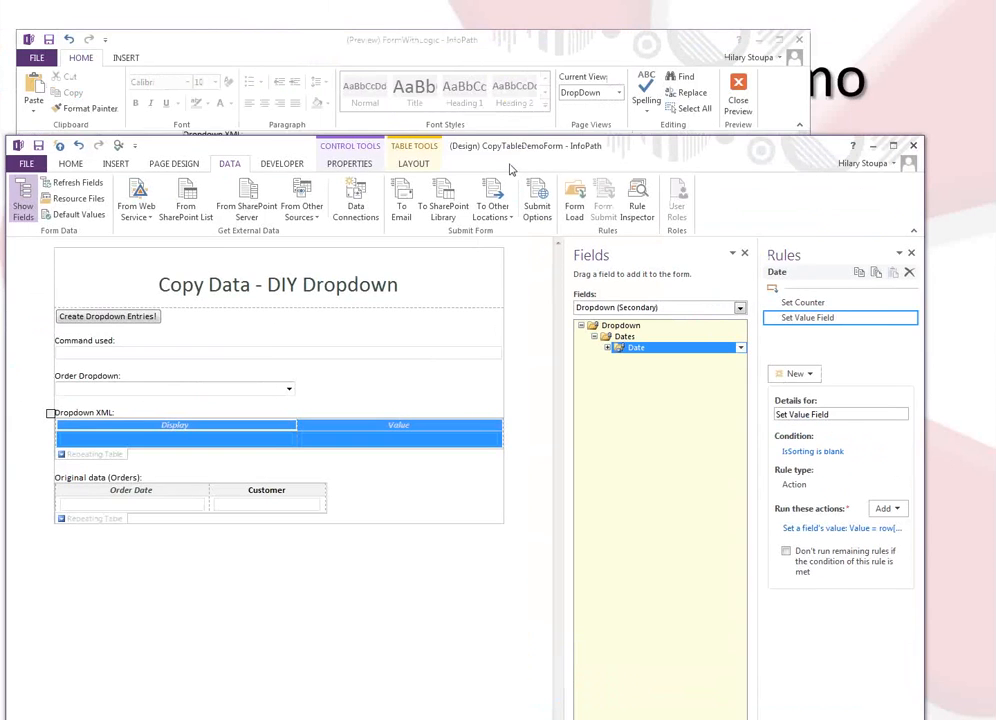
Switch to the form preview and examine the first two date entries in the Value column of the Dropdown XML table
click(404, 36)
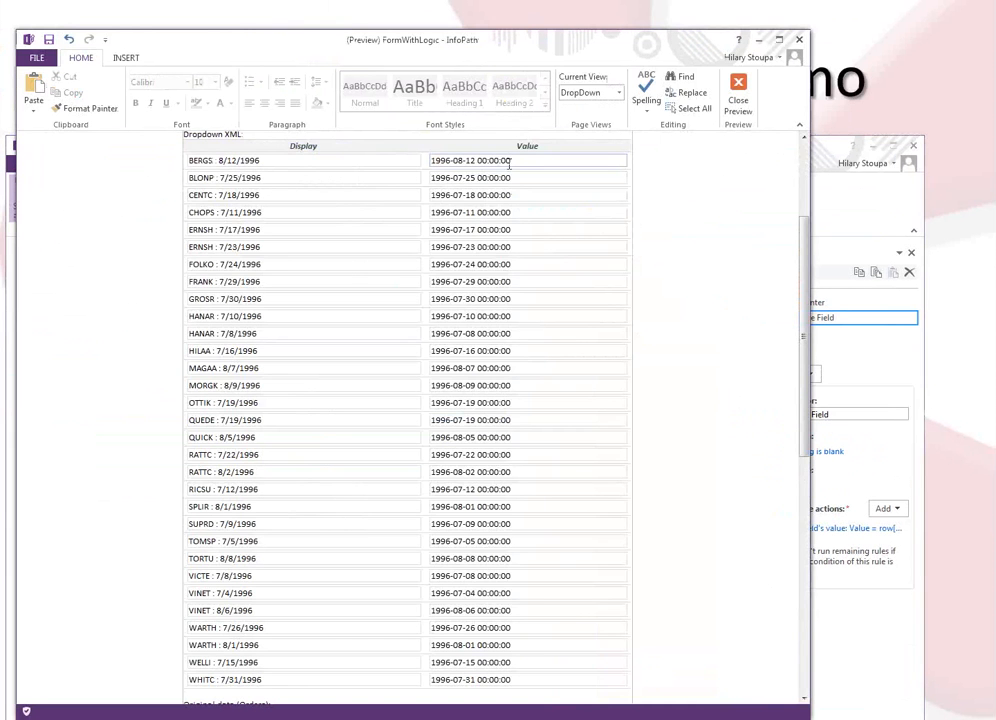
drag(510, 160, 431, 161)
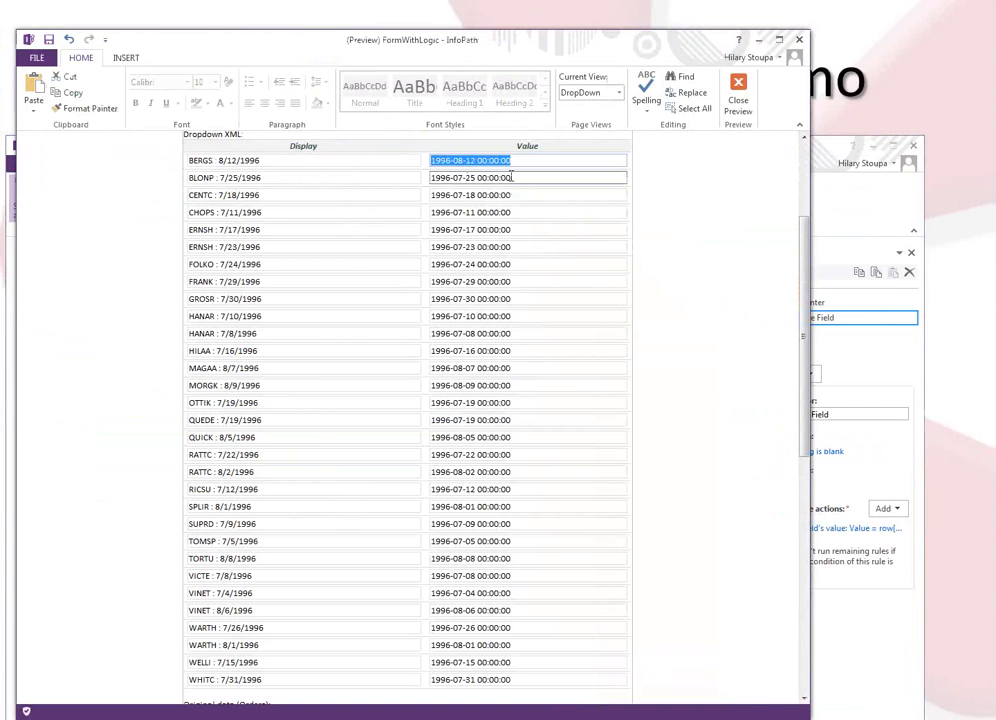
drag(511, 177, 431, 178)
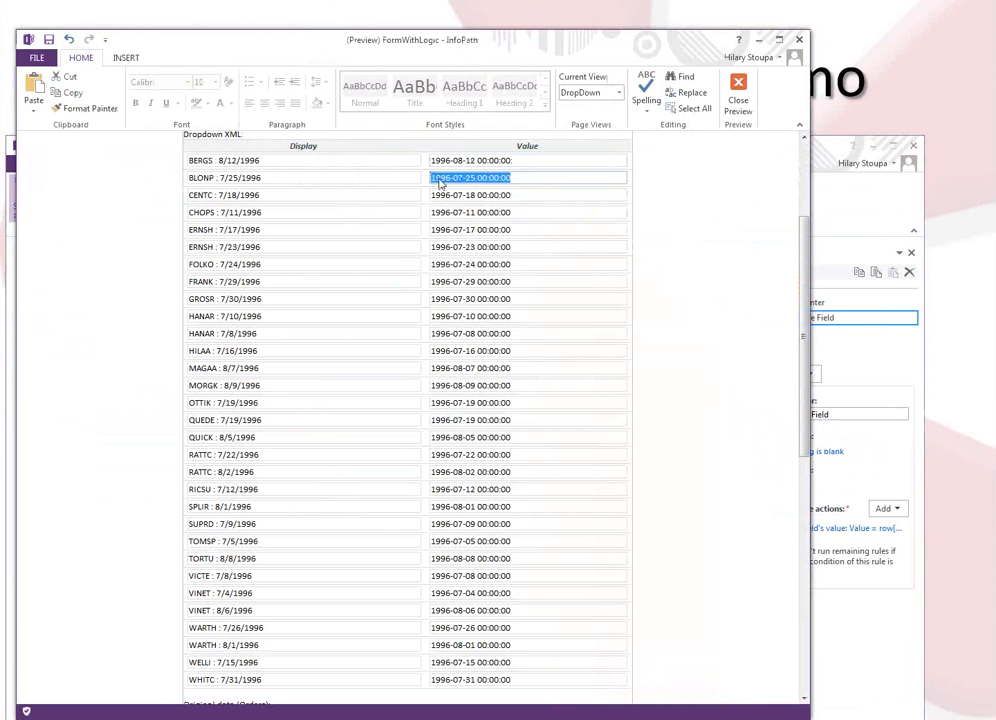
Return to the form design and show the Set Display rule of the Value field inside the Date group
click(843, 636)
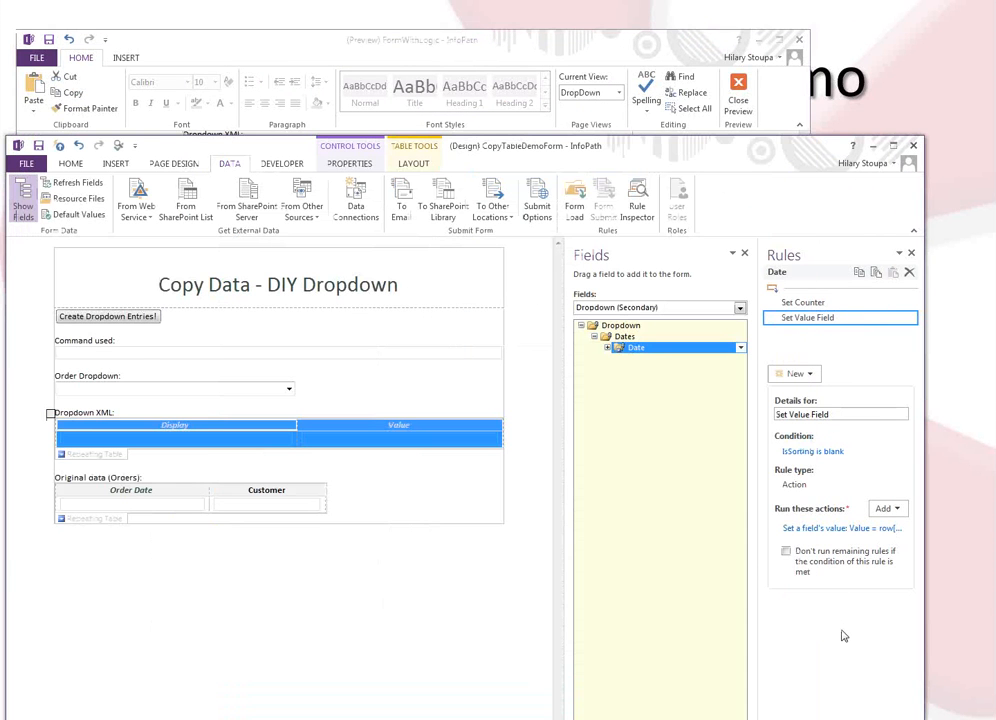
click(607, 347)
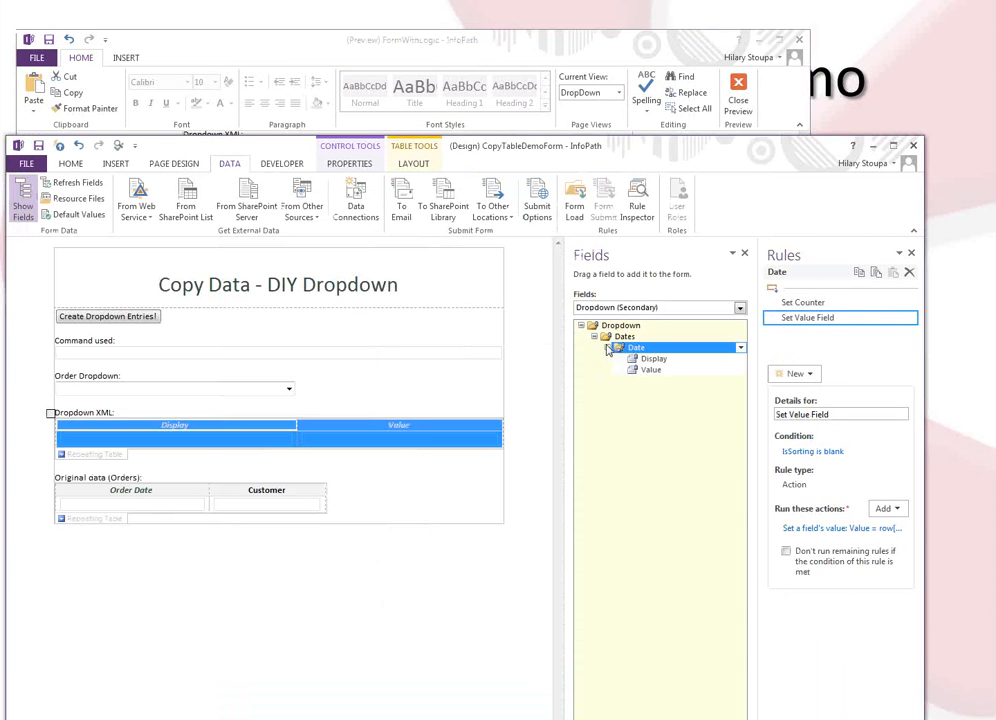
click(637, 370)
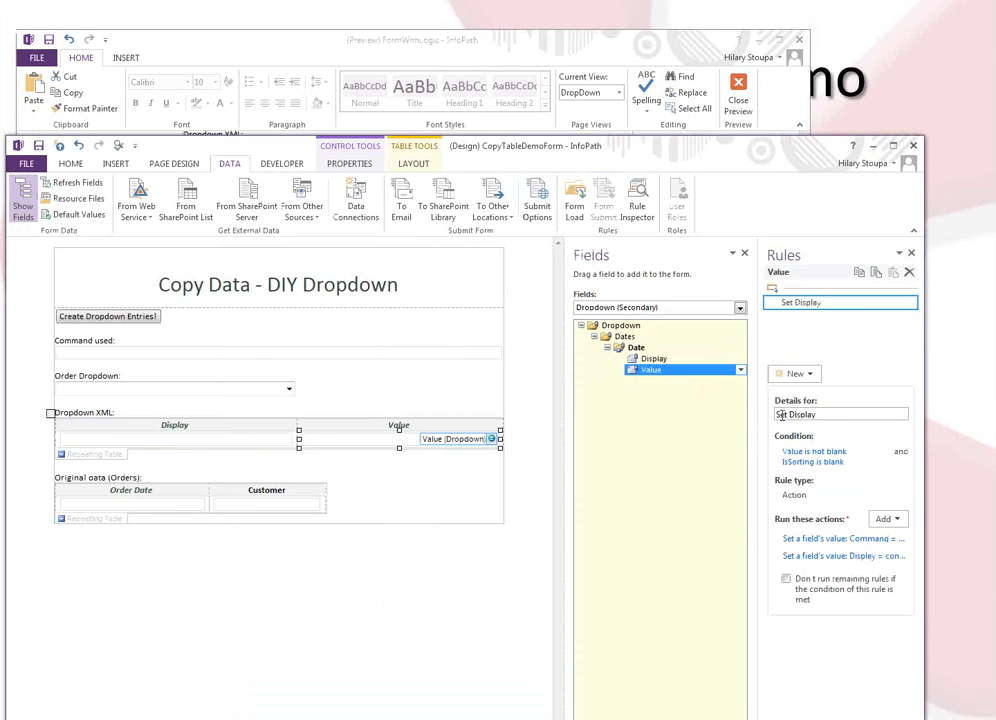
In the form preview, compare the first customer code in the original Orders data with the Display entries of the Dropdown XML table
click(233, 44)
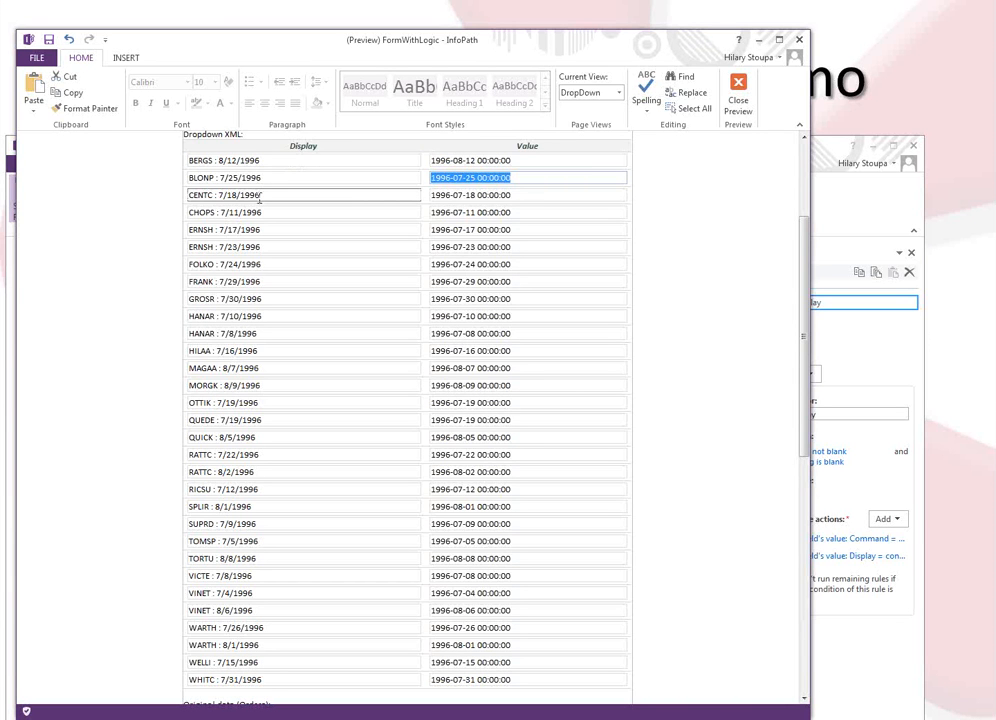
click(458, 278)
scroll(652, 282, down, 5)
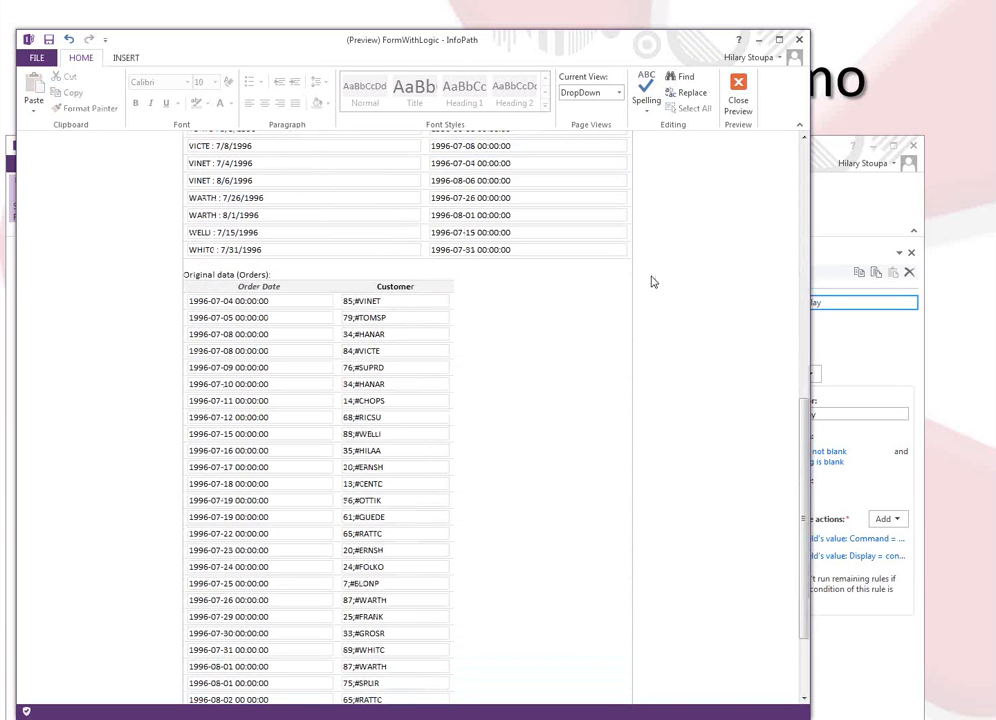
double_click(361, 298)
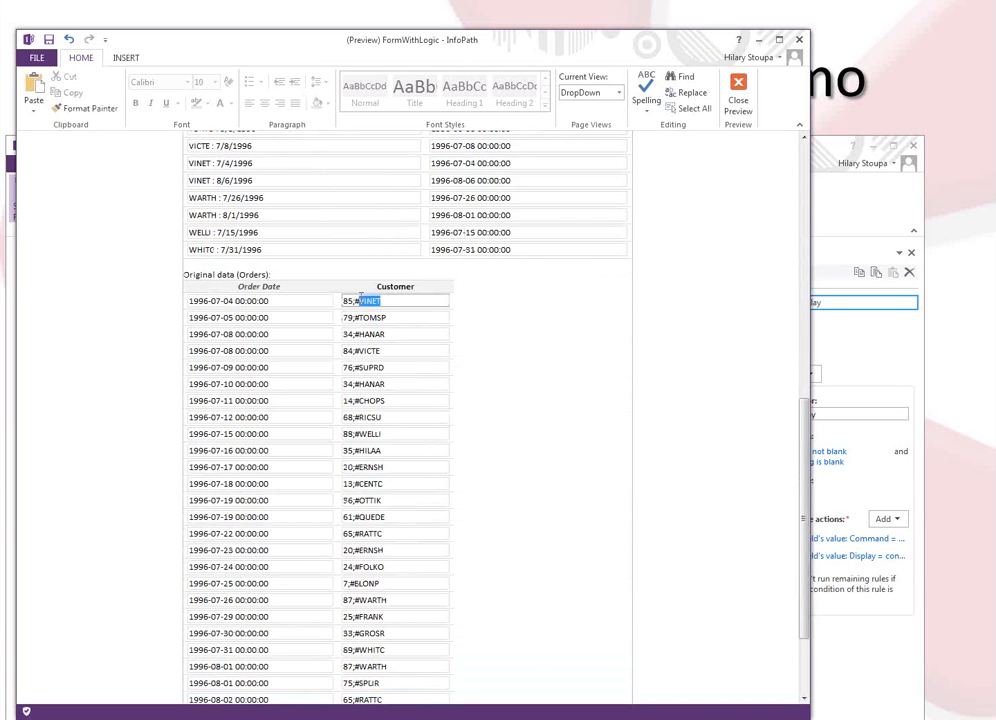
scroll(389, 237, up, 8)
scroll(384, 296, down, 3)
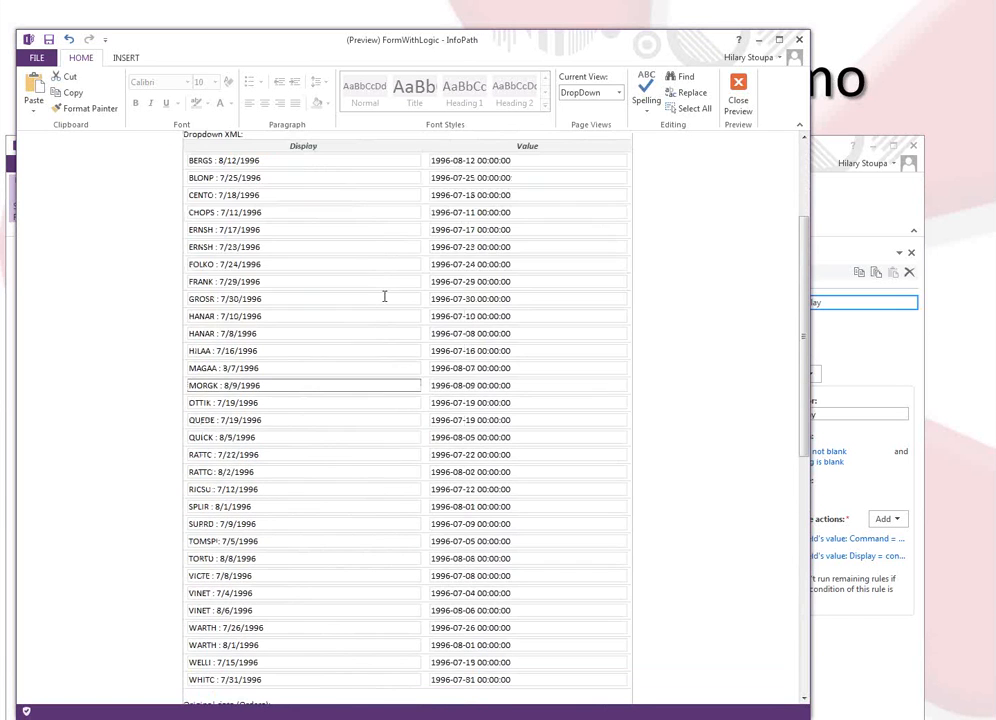
Show the choices of the Order Dropdown above the Dropdown XML table
scroll(609, 401, up, 1)
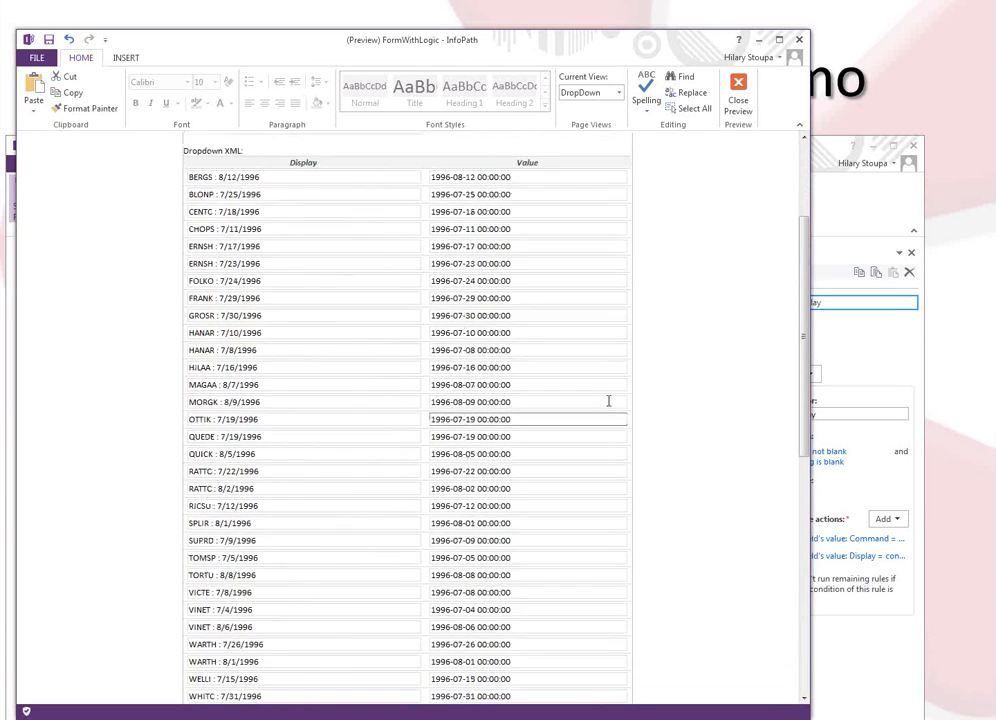
scroll(608, 401, up, 3)
click(416, 284)
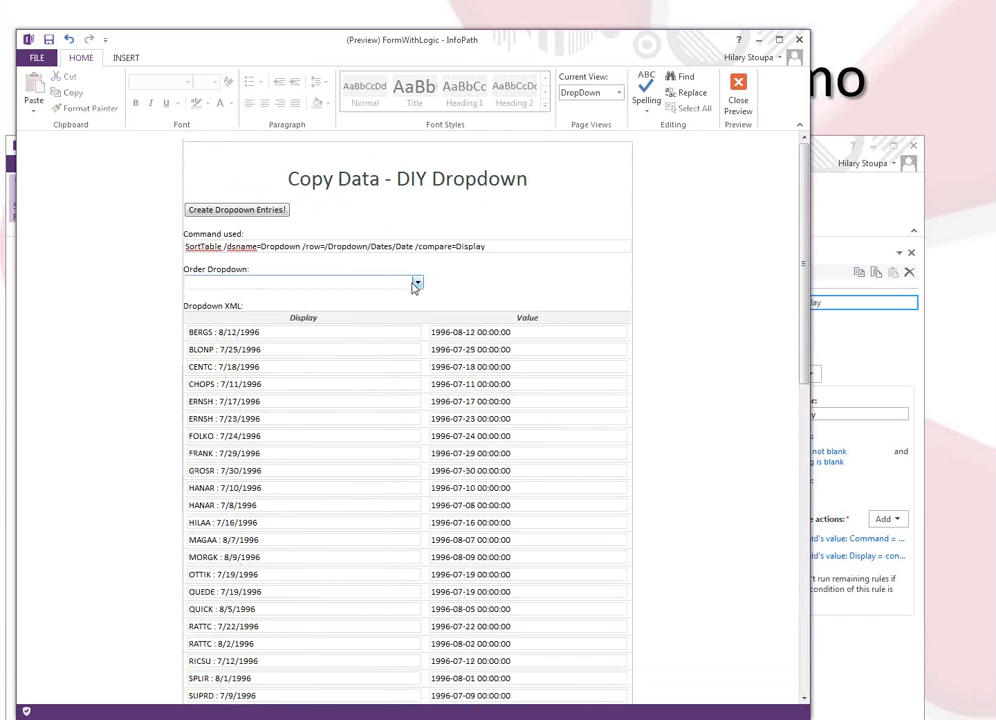
Choose the HILAA : 7/16/1996 entry in the Order Dropdown and close the form preview
click(416, 284)
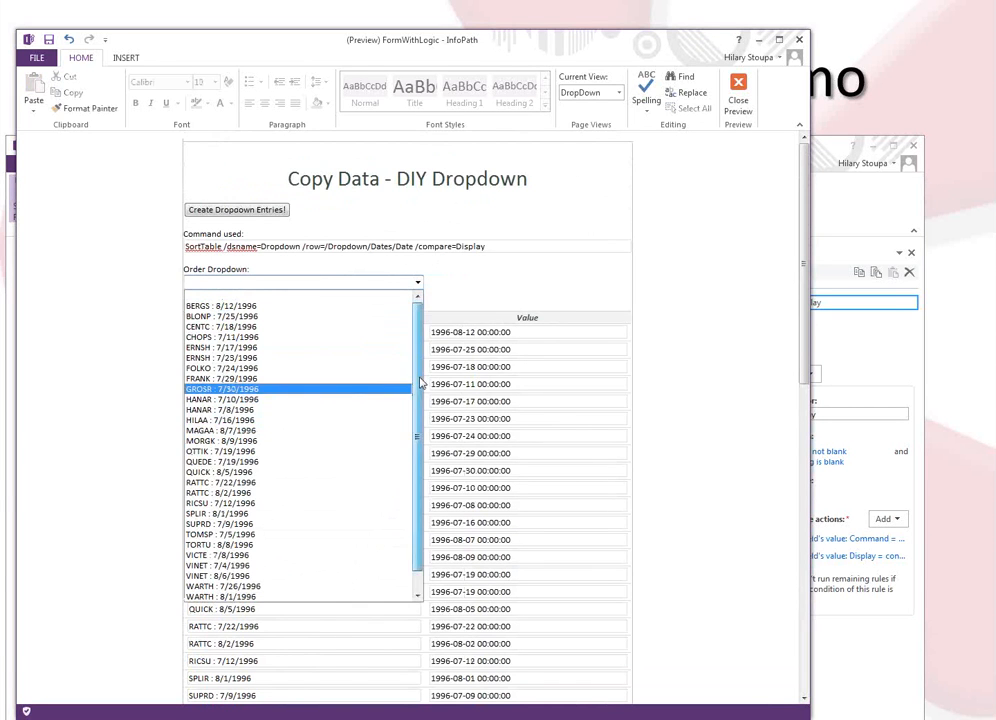
scroll(421, 383, down, 1)
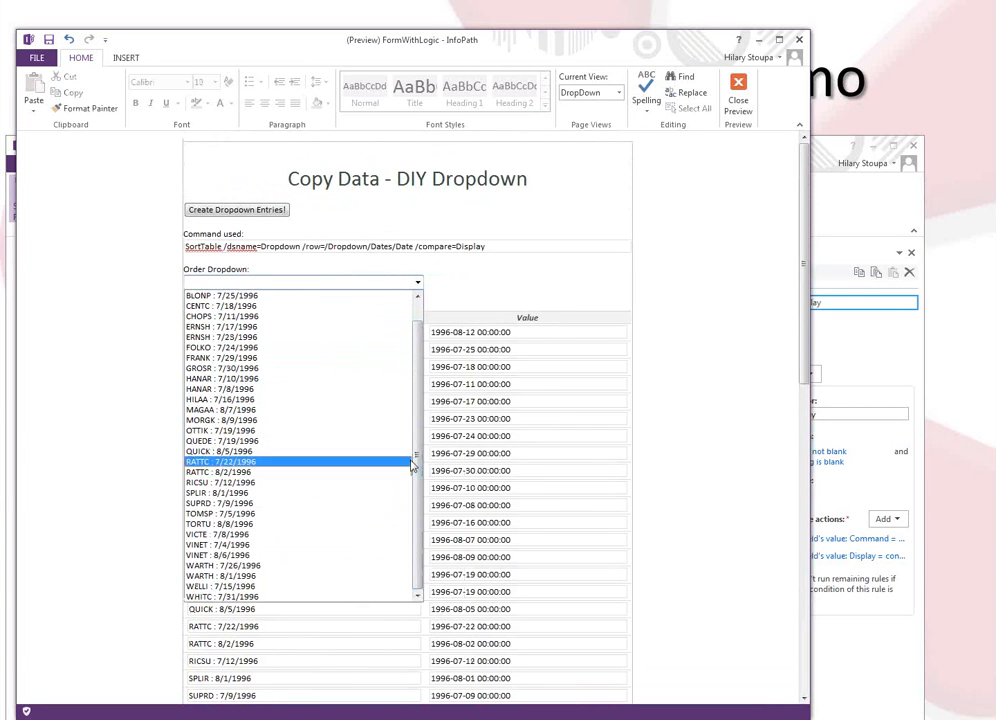
click(222, 399)
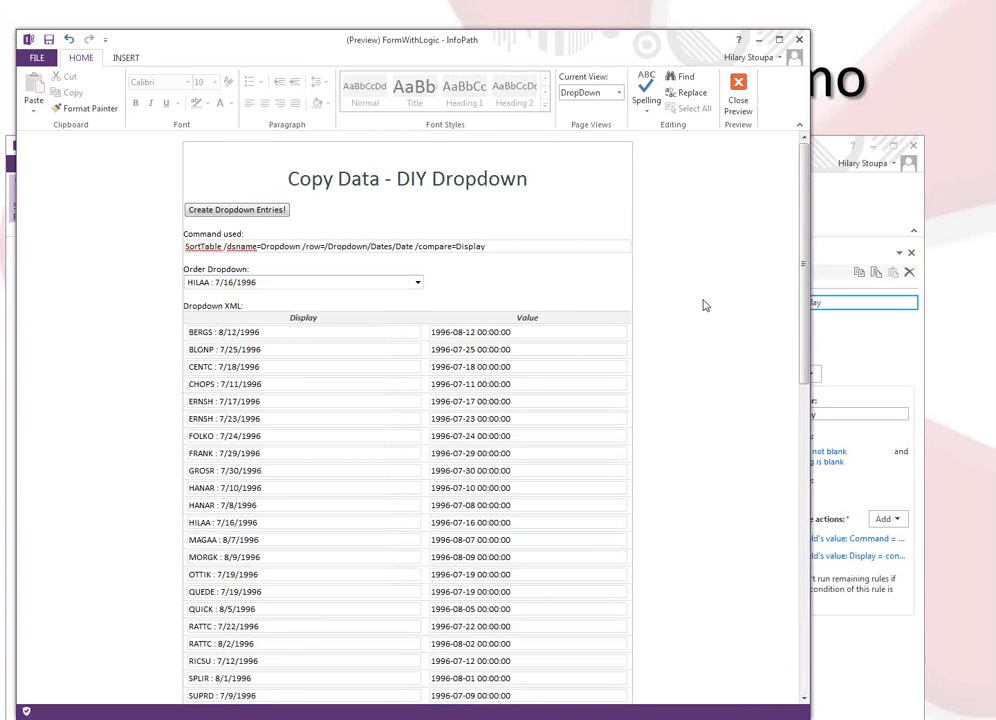
click(738, 100)
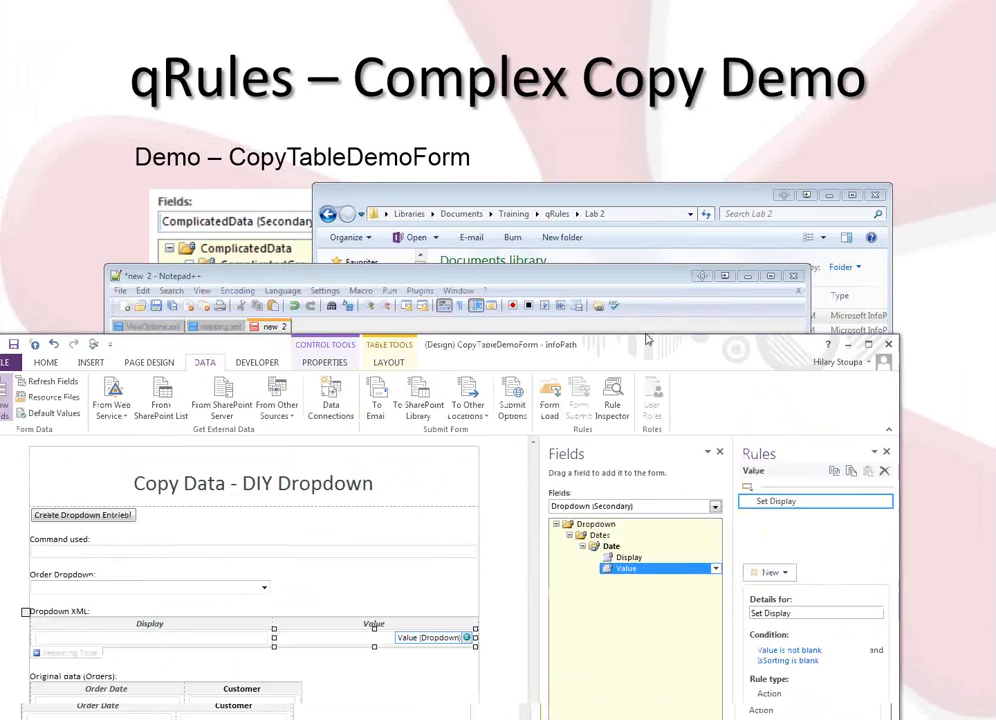
Minimize the Notepad++ and Lab 2 folder windows and bring the CopyTableDemoForm design window fully into view
drag(647, 341, 682, 294)
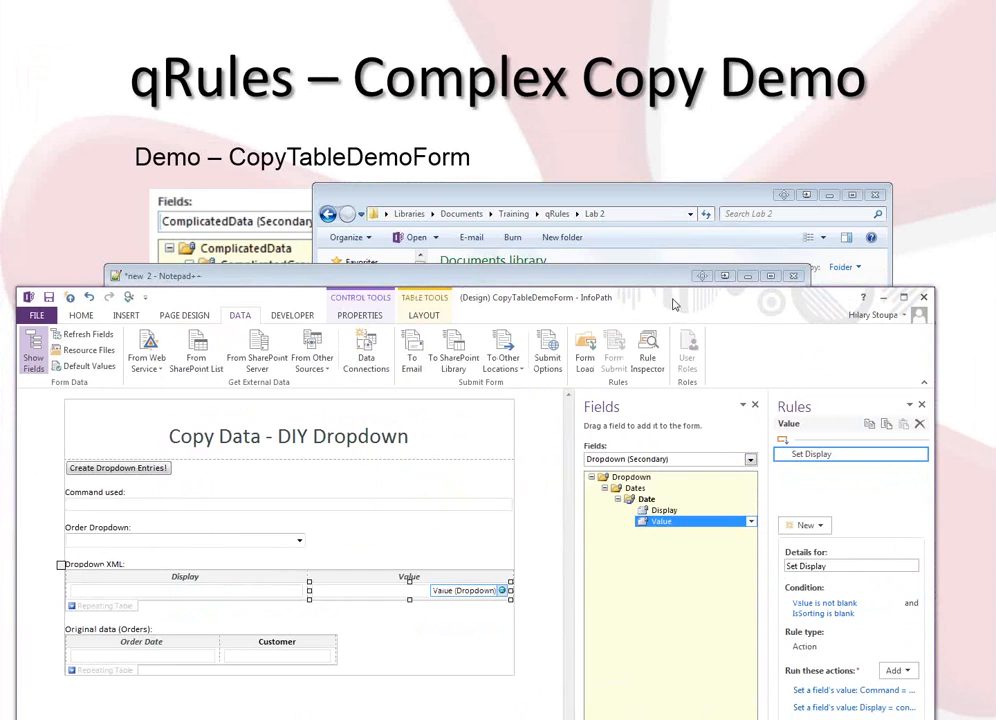
click(607, 276)
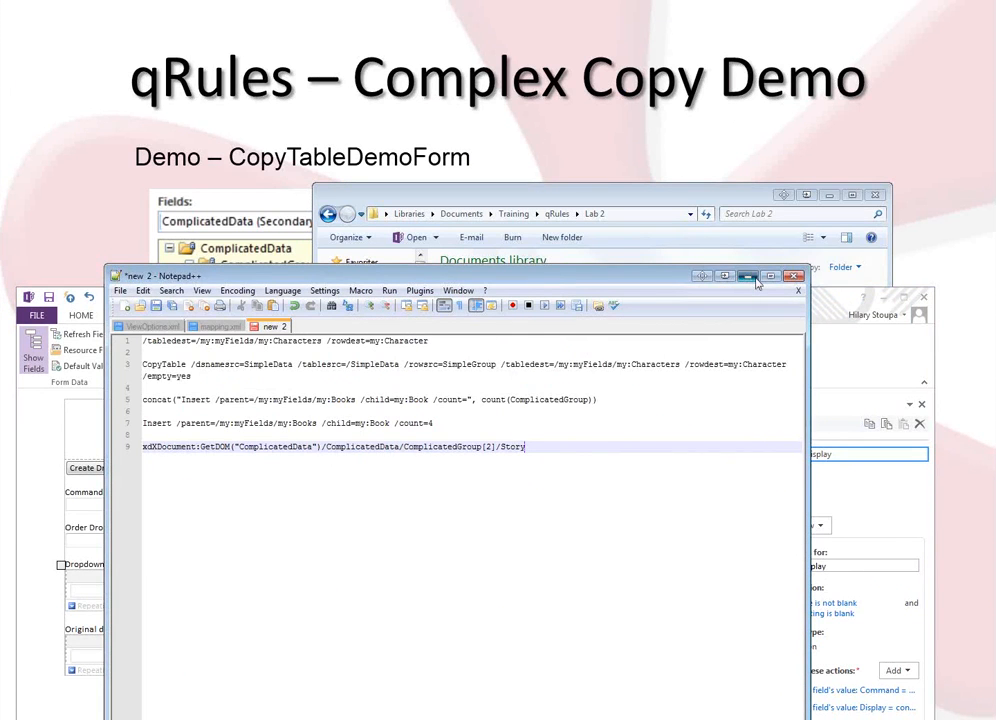
click(748, 277)
click(828, 196)
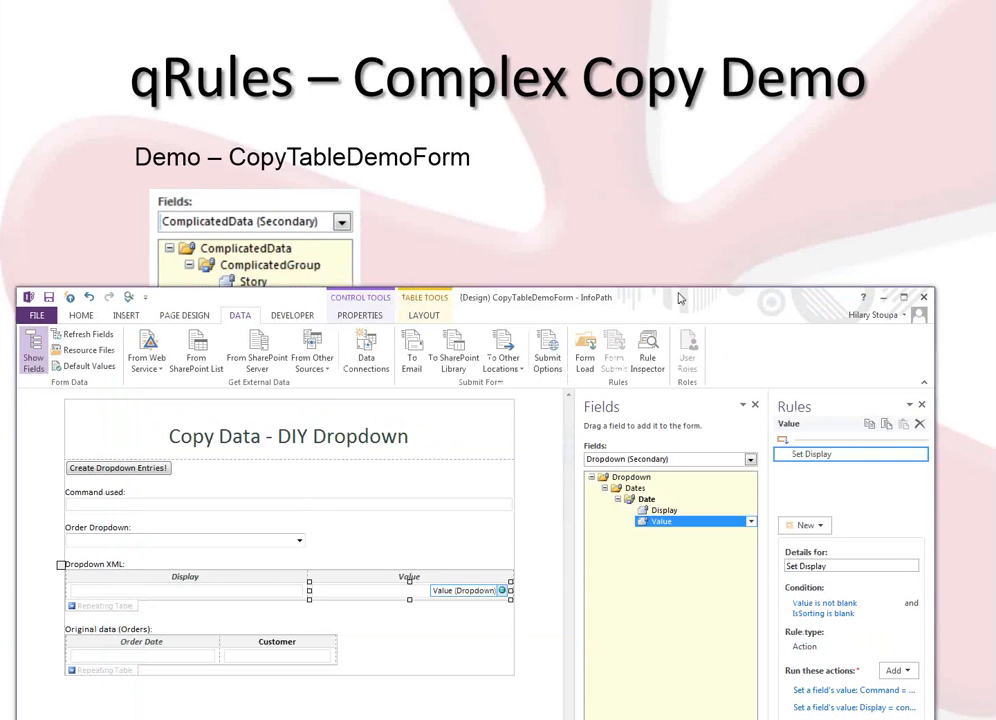
click(532, 216)
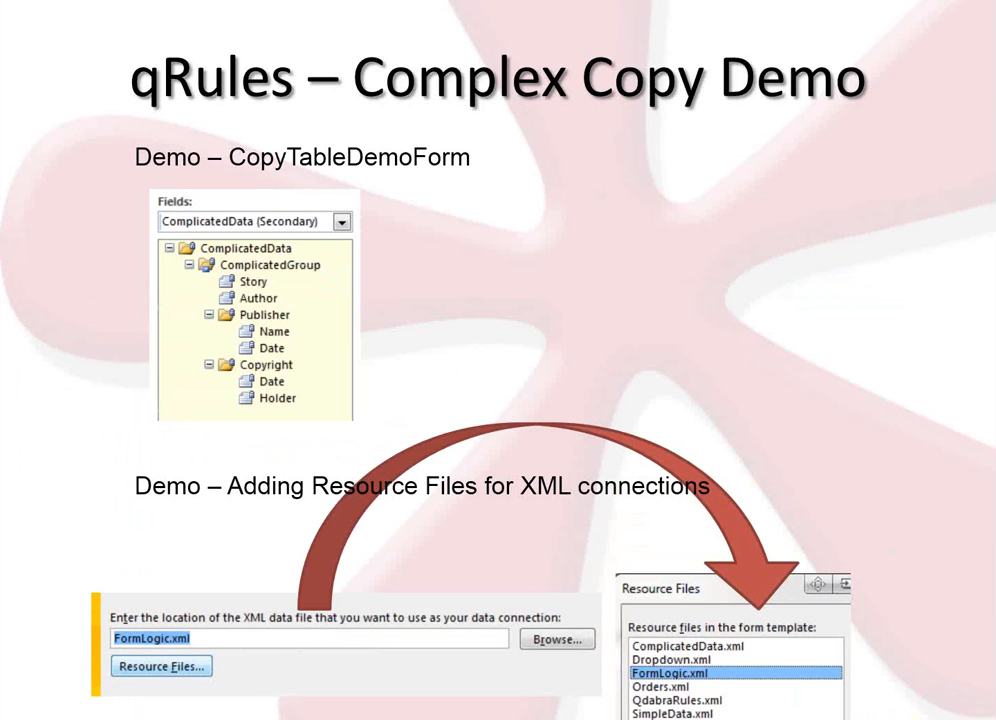
key(alt+Tab)
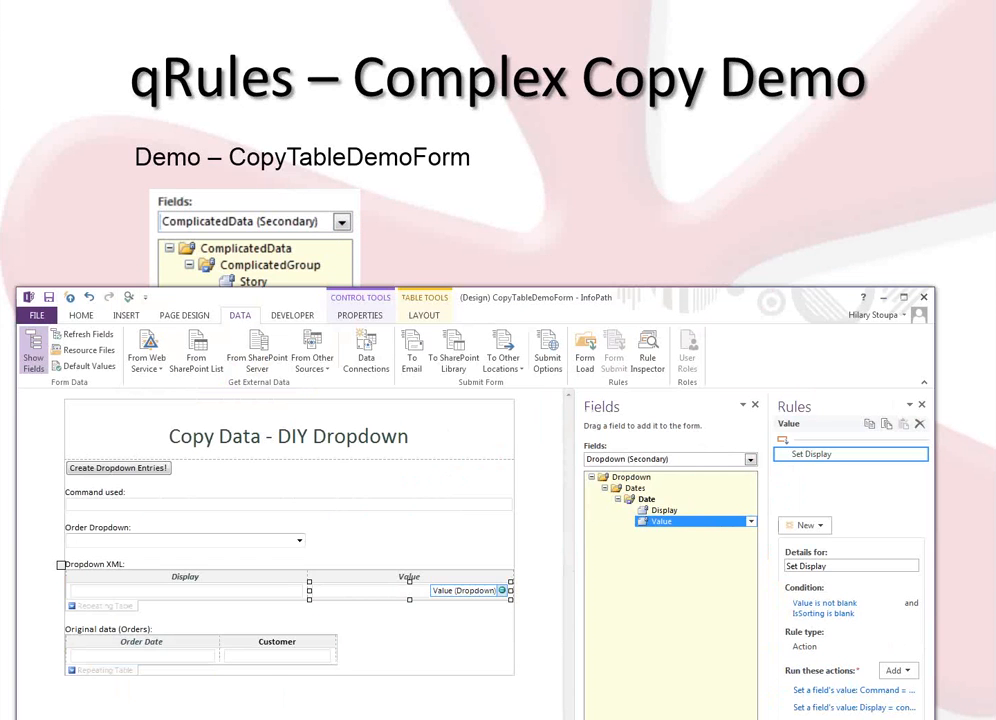
double_click(776, 289)
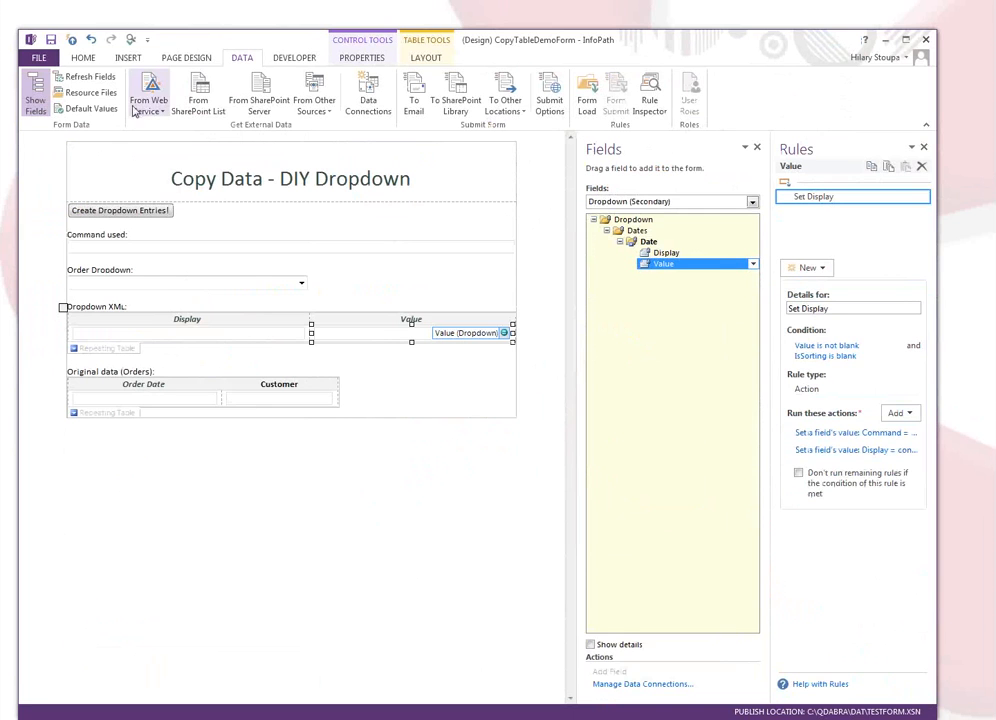
Review the resource files included in the form template, from Dropdown.xml through SimpleData.xml
click(92, 92)
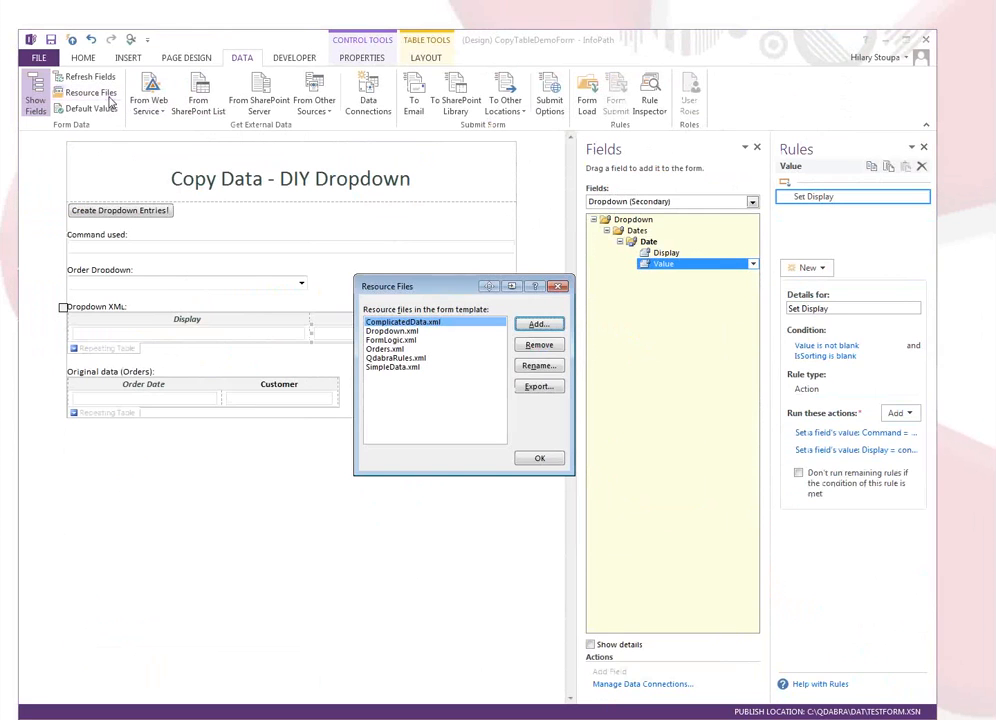
click(390, 332)
click(388, 341)
click(386, 349)
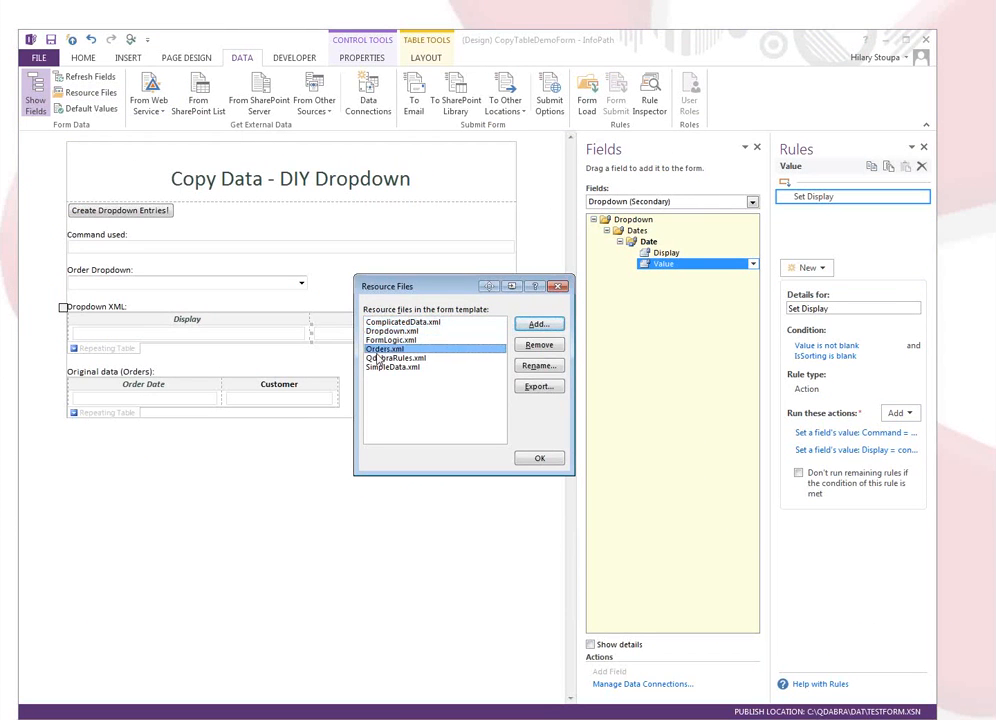
click(382, 358)
click(378, 367)
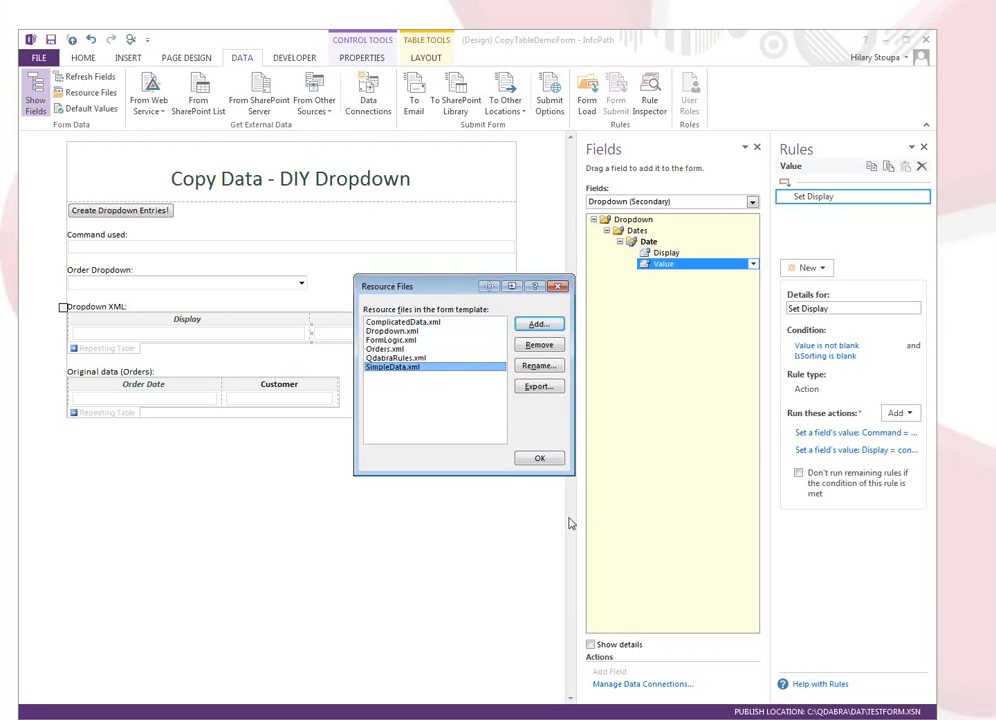
click(540, 459)
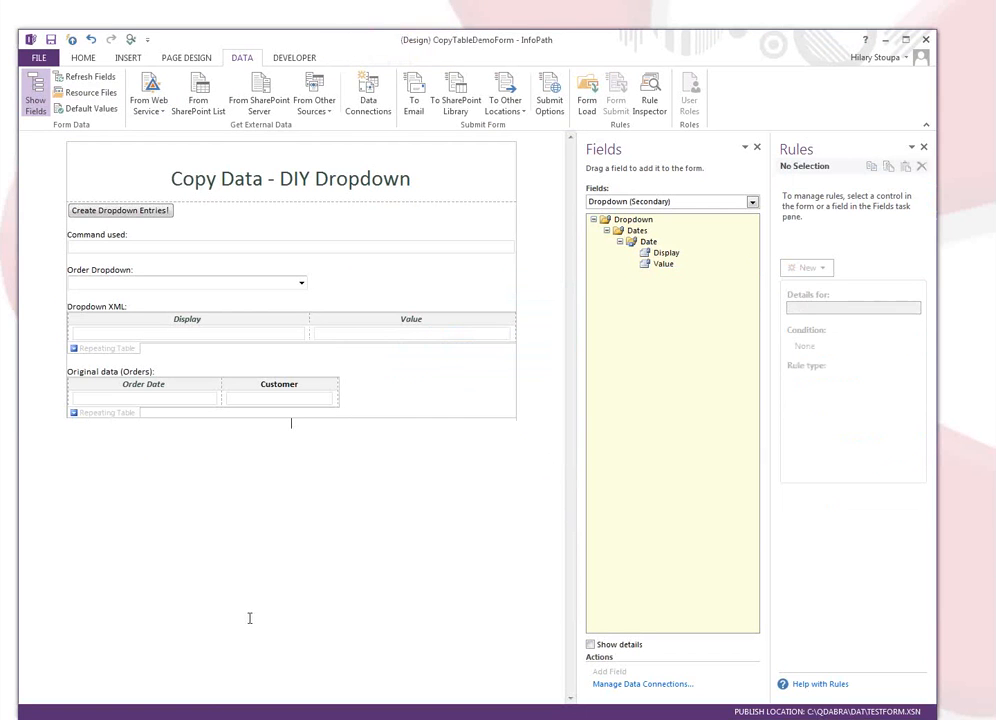
Switch to Notepad++ and save ViewOptions.xml under the new name Temp.xml in the Lab 2 folder
key(alt+Tab)
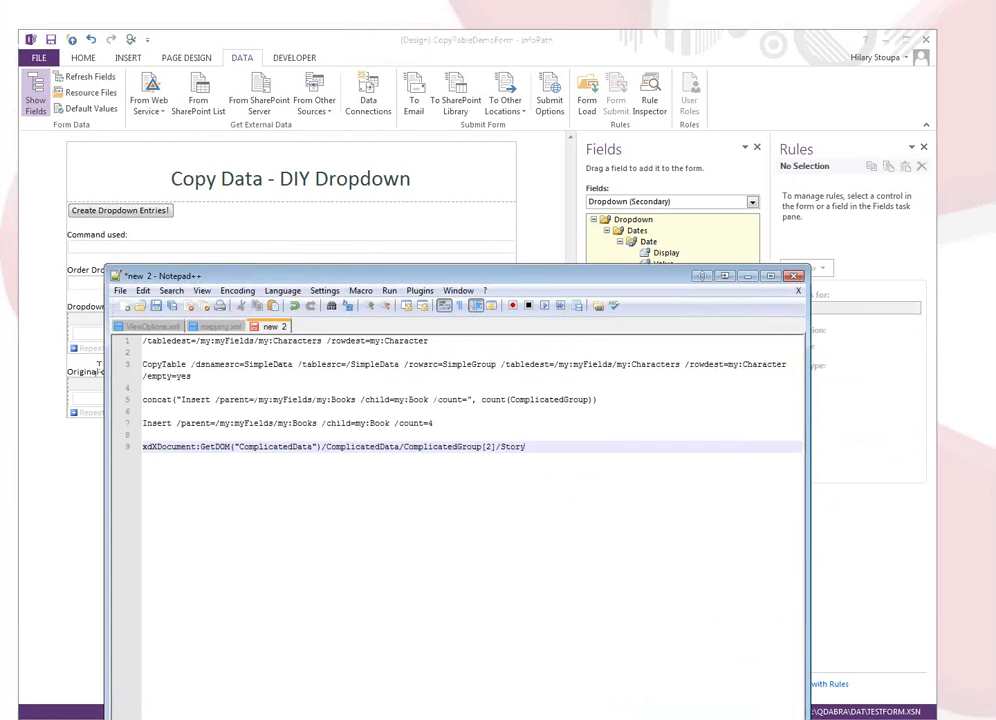
click(137, 327)
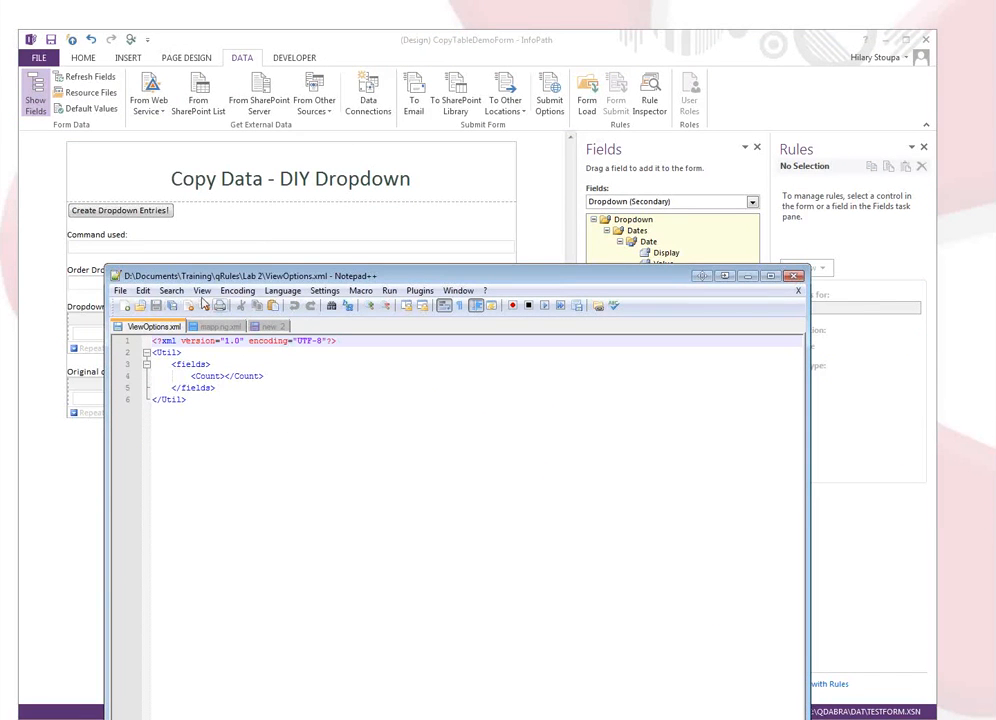
click(120, 291)
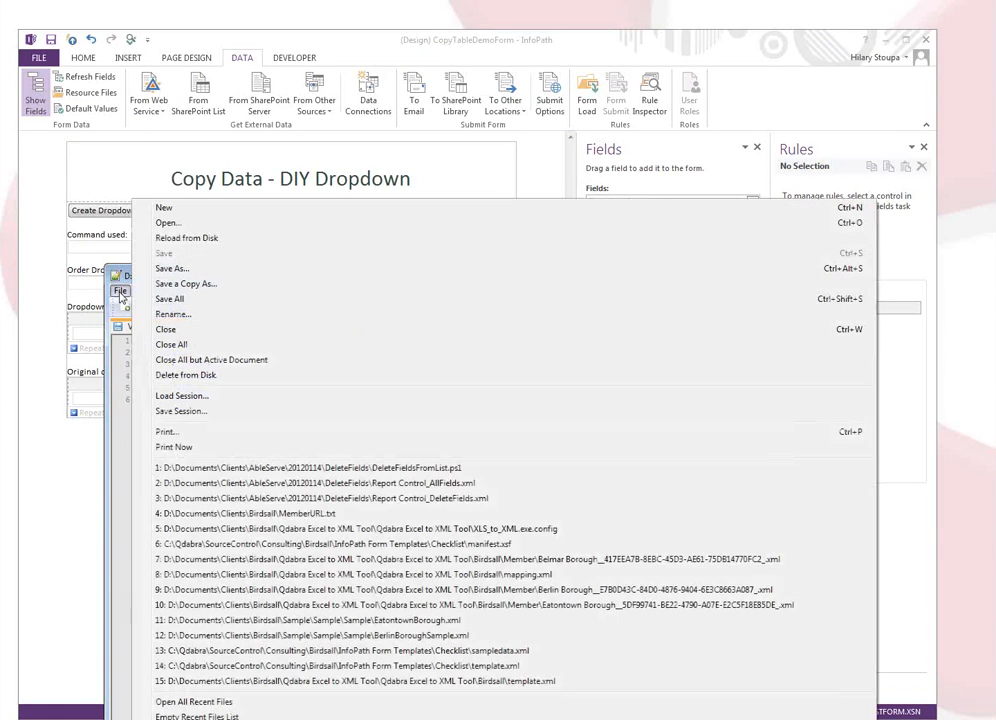
click(168, 272)
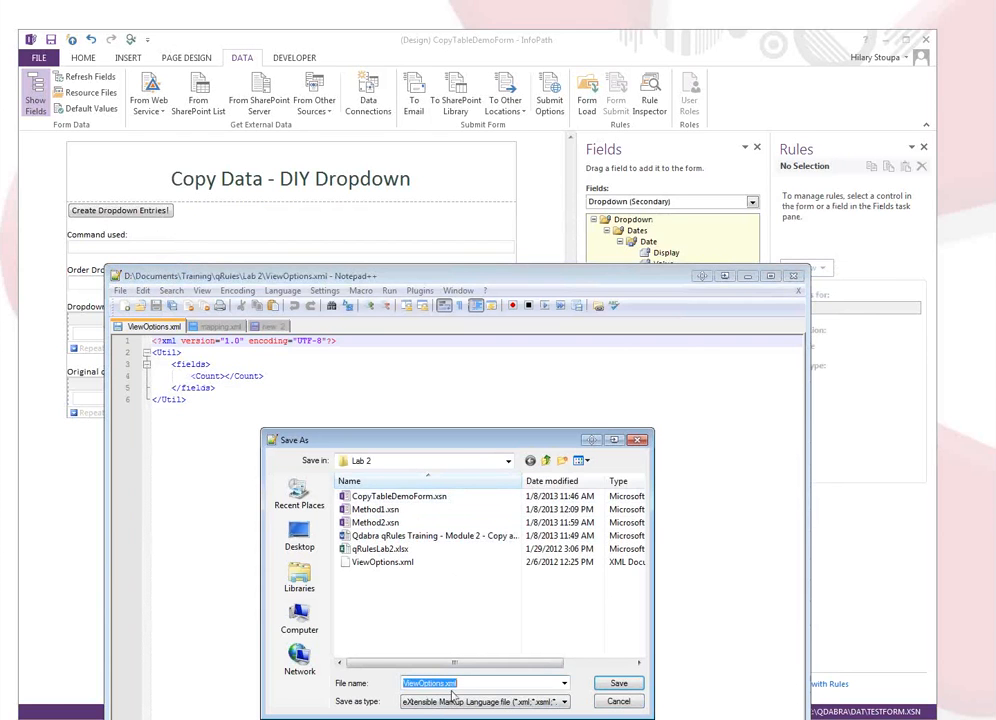
text(Temp.x)
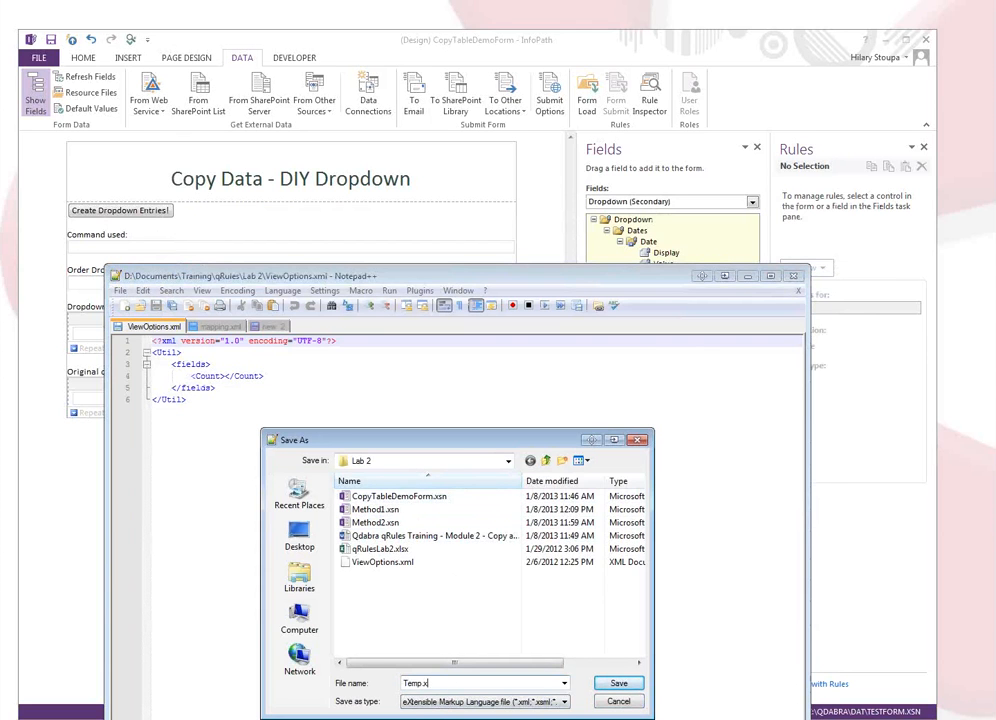
text(ml)
key(Return)
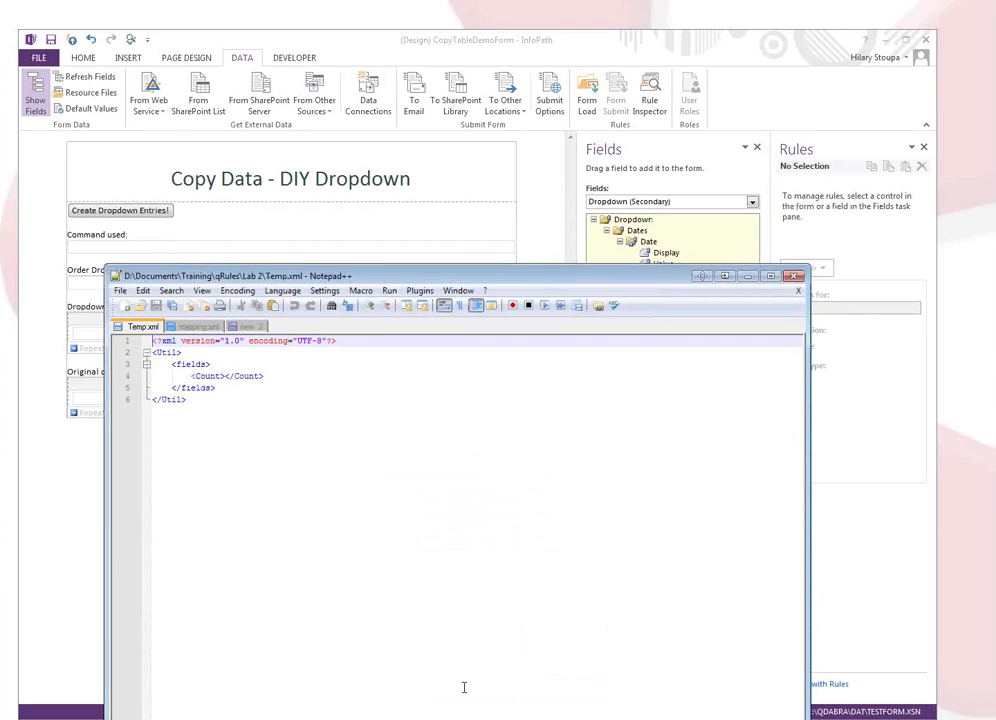
Switch back to InfoPath and start a new data connection that receives data from an XML document
click(43, 597)
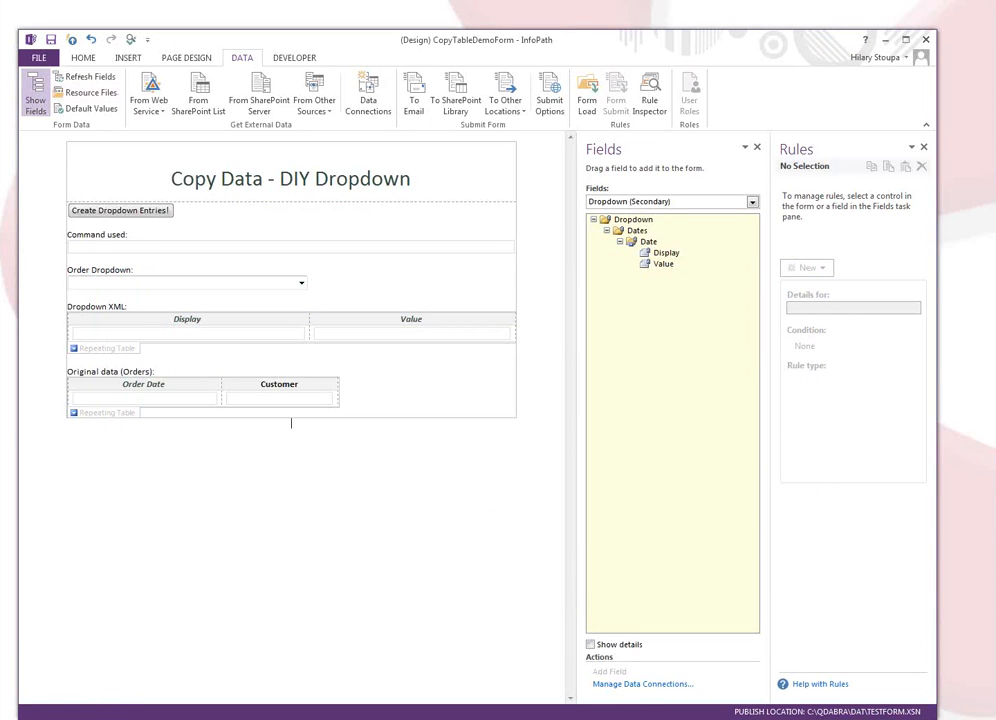
click(646, 685)
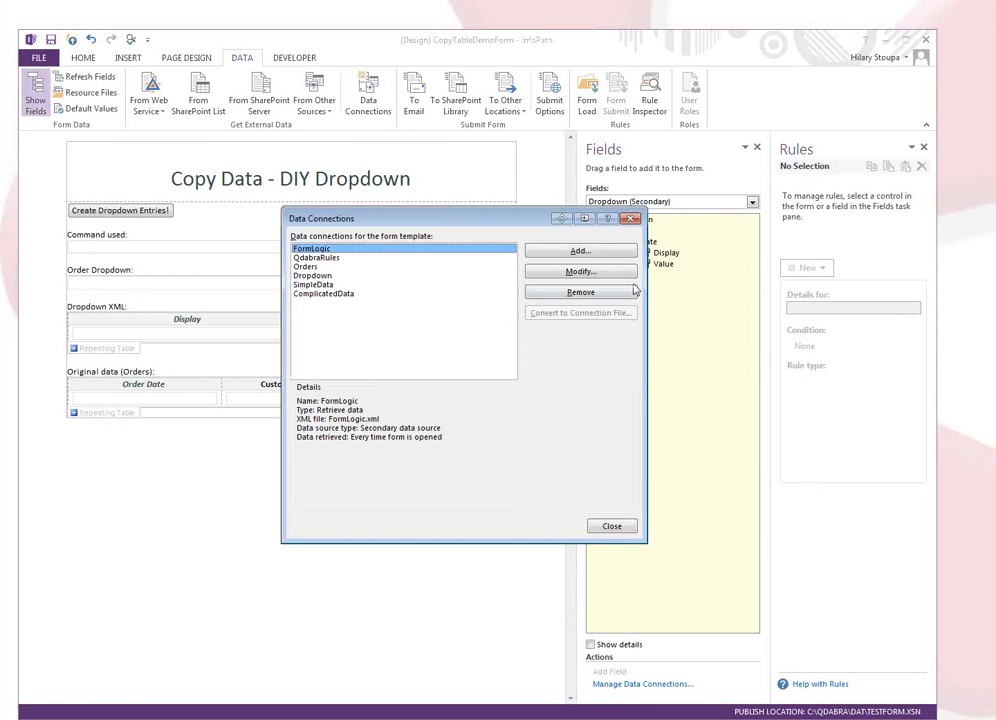
click(537, 256)
click(587, 559)
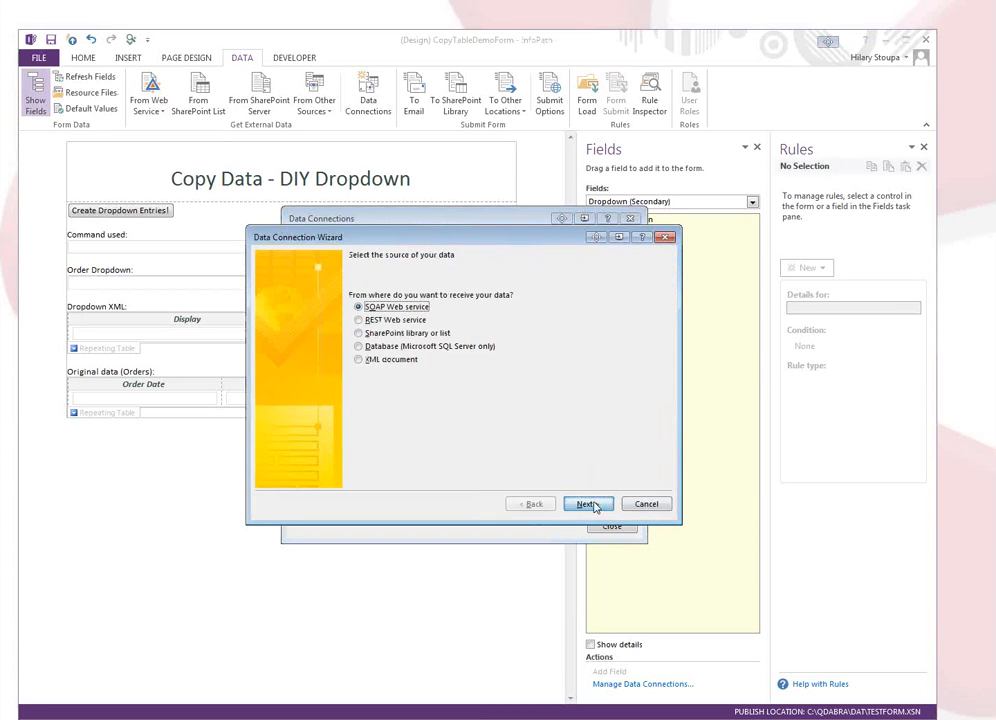
click(360, 359)
click(587, 505)
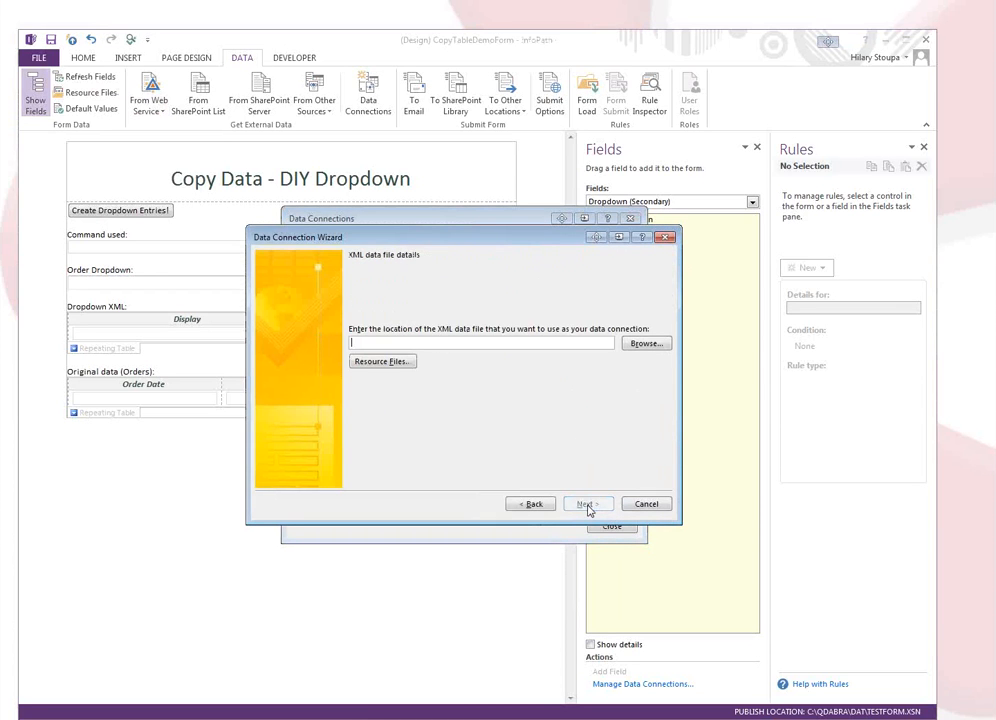
Set Temp.xml from the Training\qRules\Lab 2 folder as the connection's XML data file
click(646, 344)
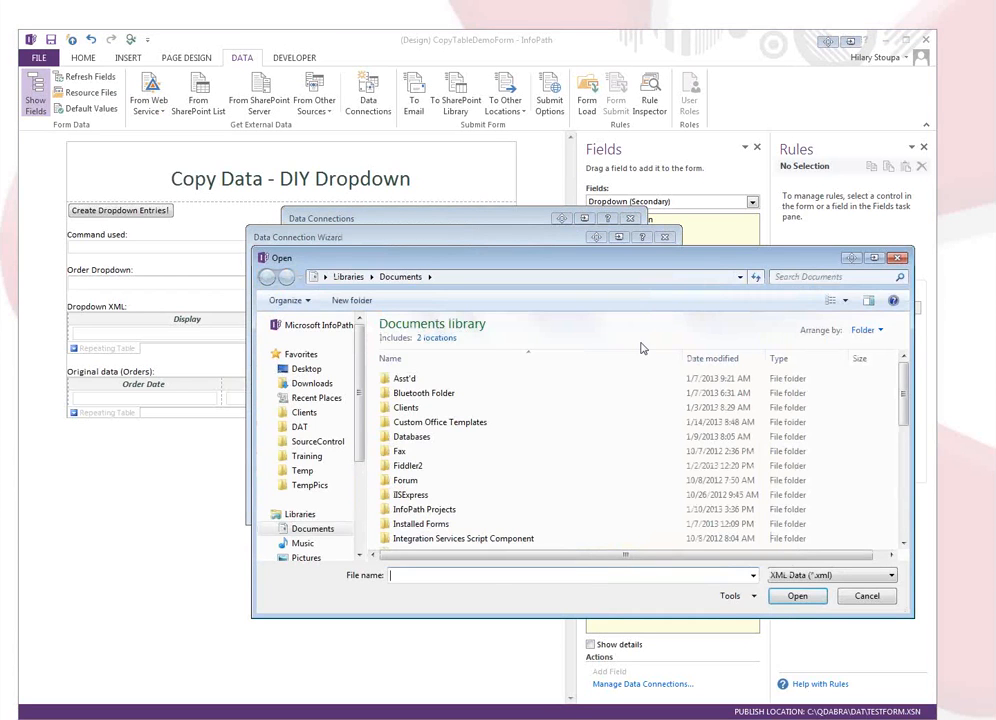
click(307, 456)
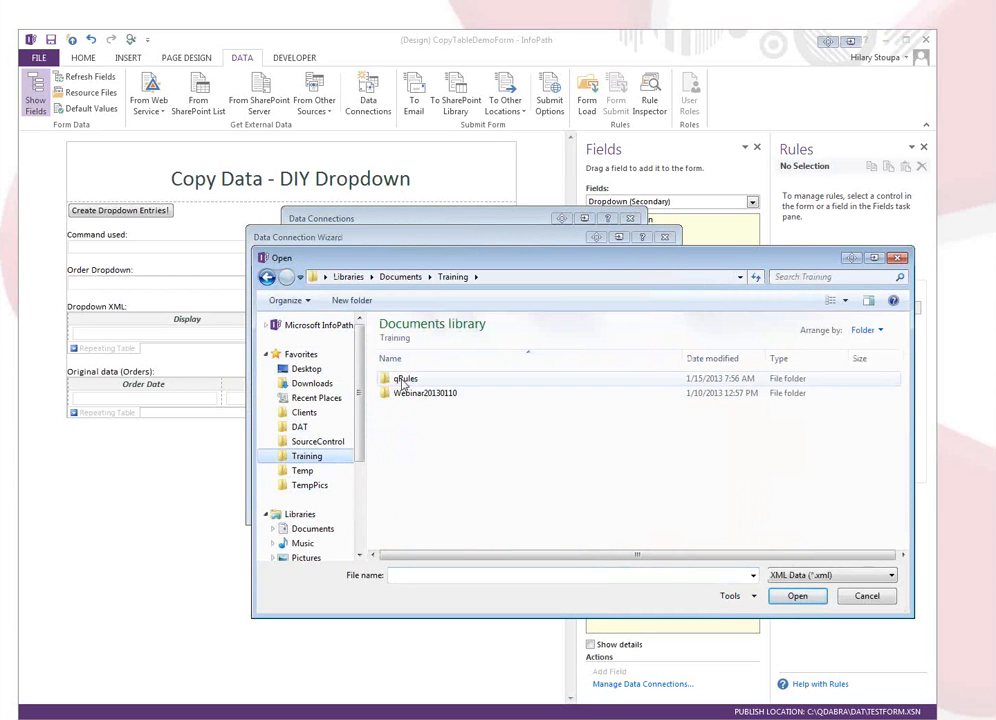
double_click(403, 384)
double_click(402, 391)
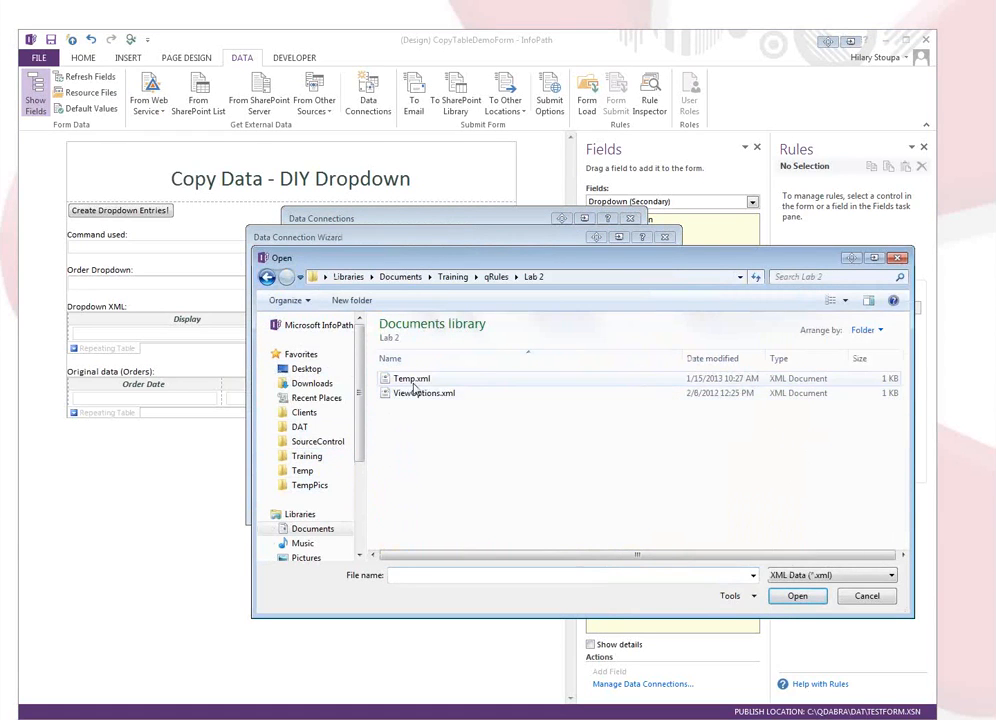
click(412, 382)
click(795, 594)
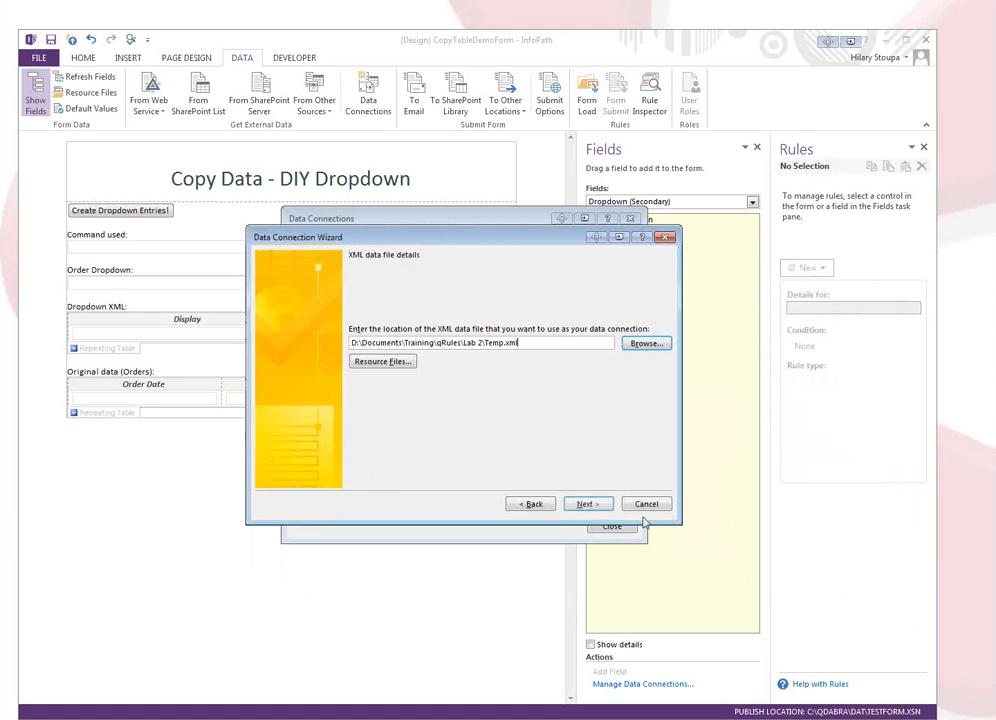
Include the XML data as a resource file in the form template and finish the Temp data connection
click(580, 505)
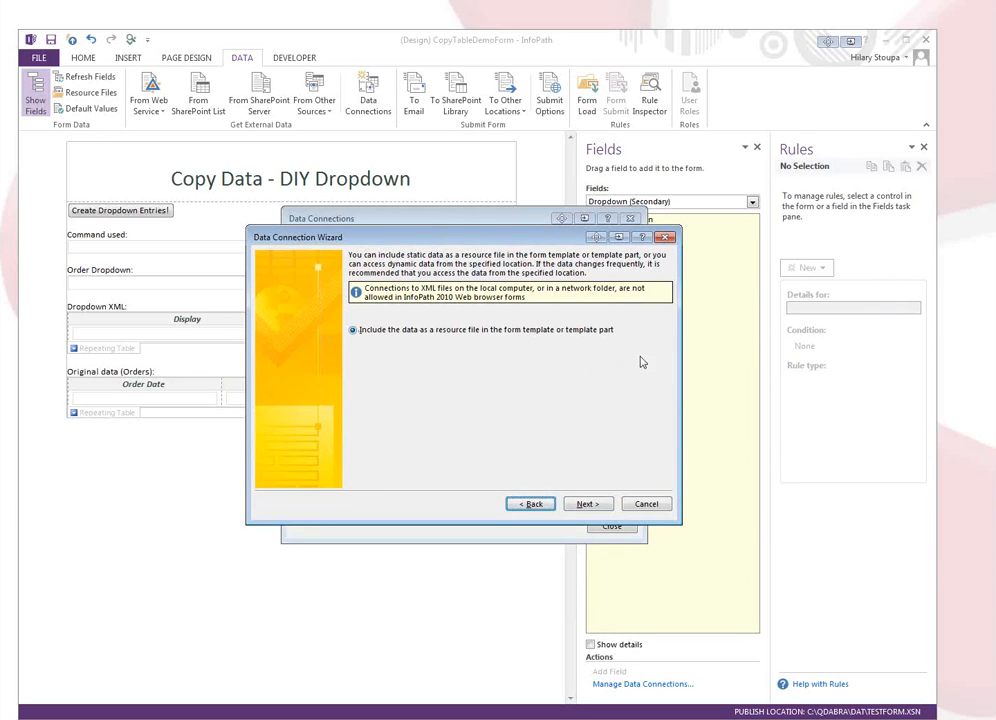
click(586, 504)
click(589, 505)
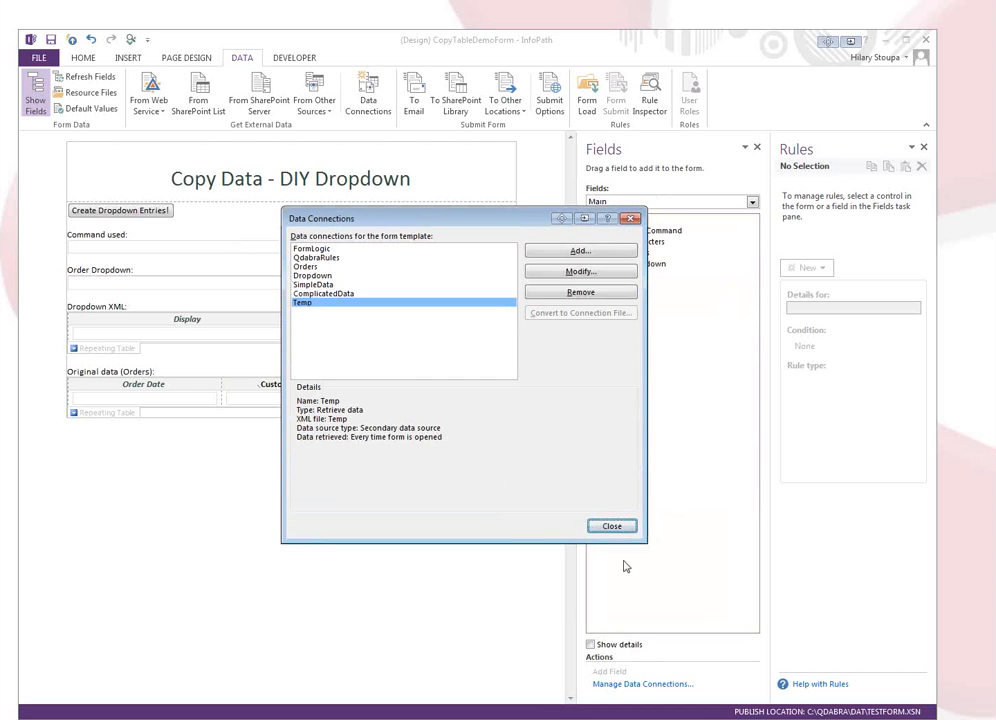
click(605, 525)
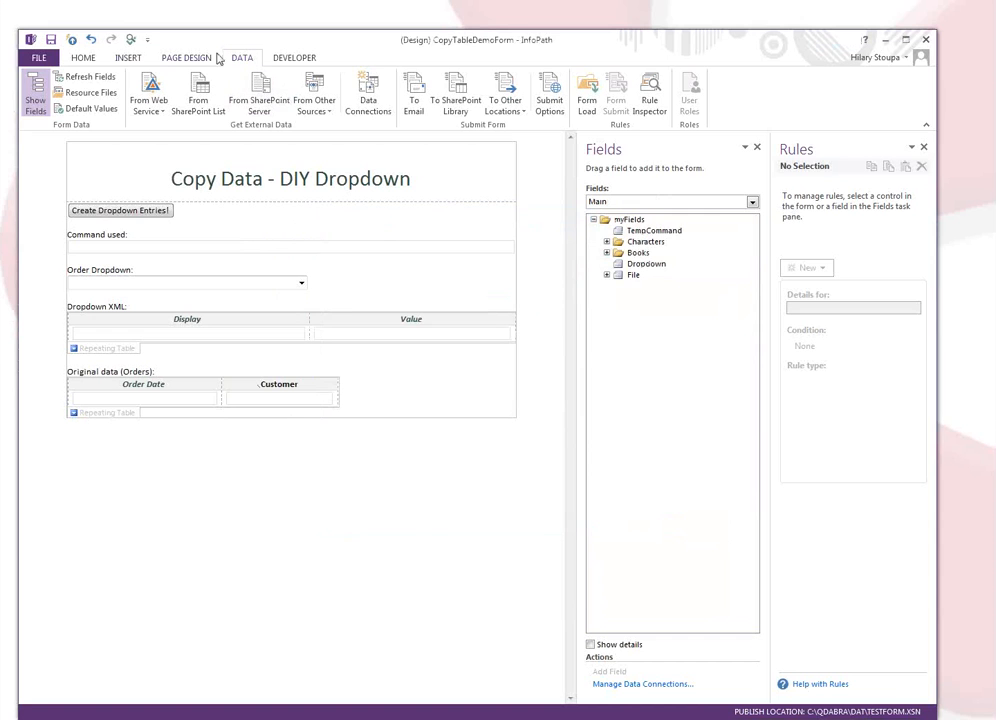
Check the form template's resource files for the newly added Temp file
click(88, 92)
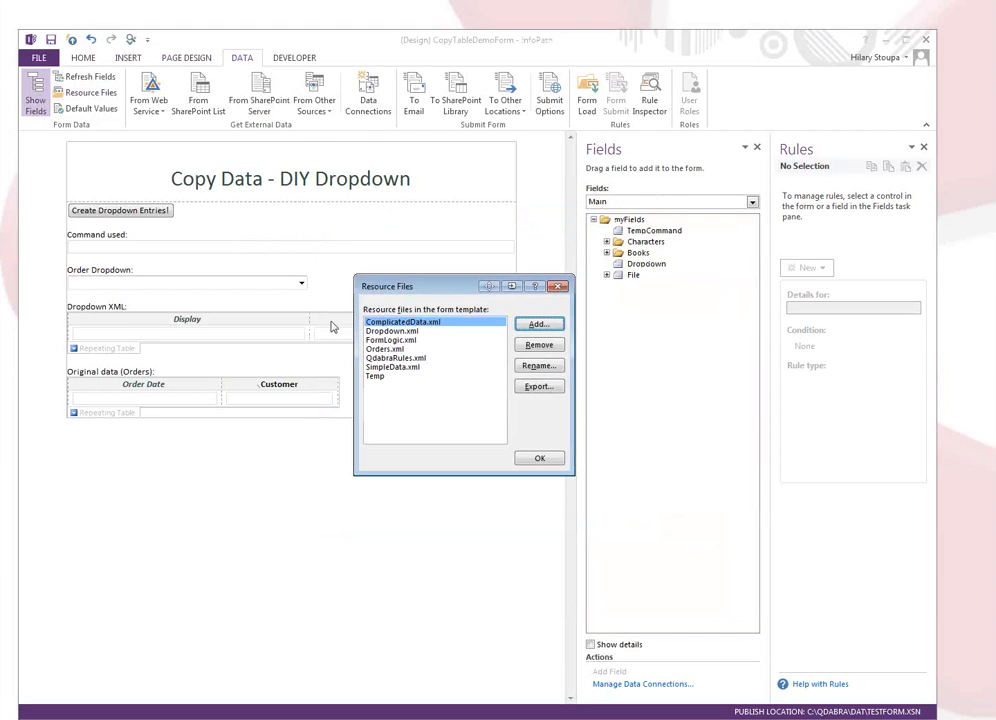
click(377, 379)
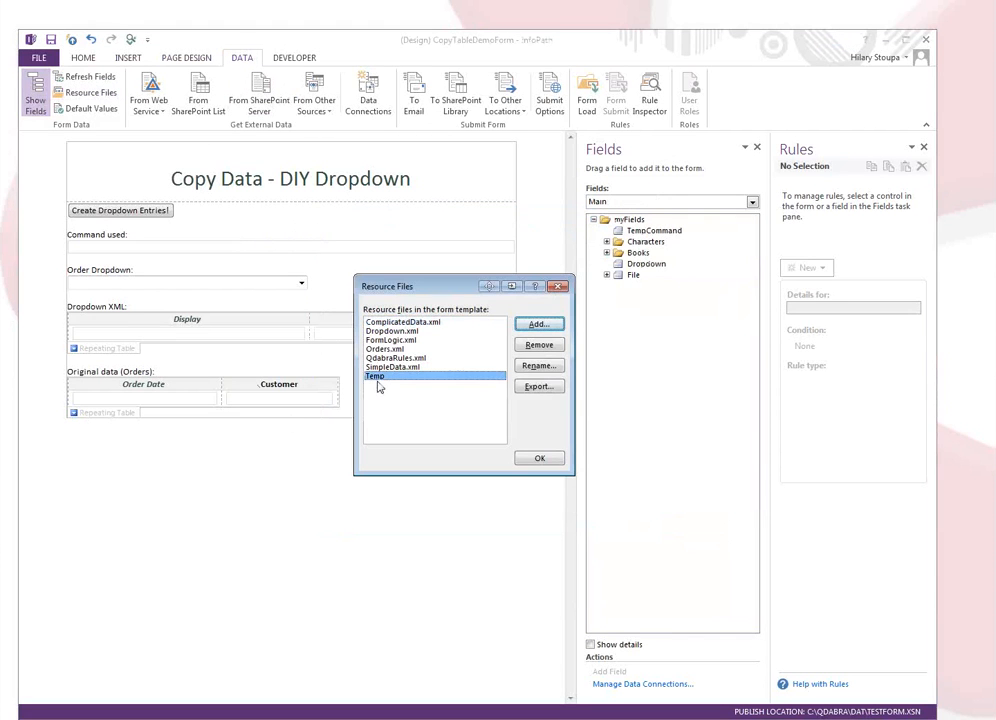
click(540, 458)
Modify the Temp data connection to load Temp.xml from the Training\qRules\Lab 2 folder again, and finish it under the name Temp
click(662, 685)
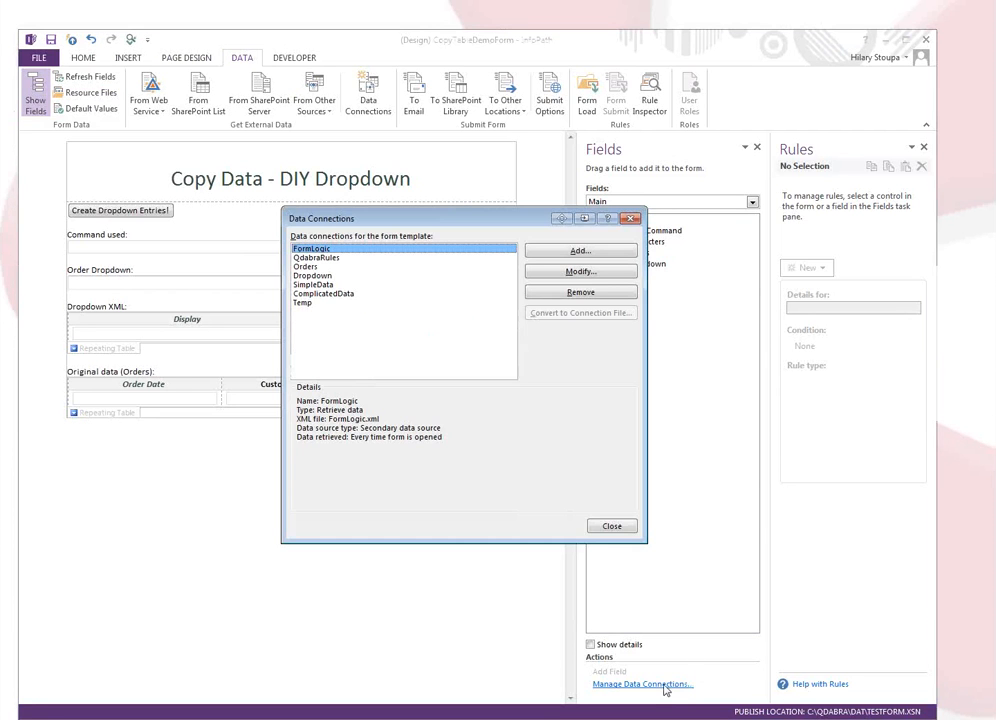
click(390, 302)
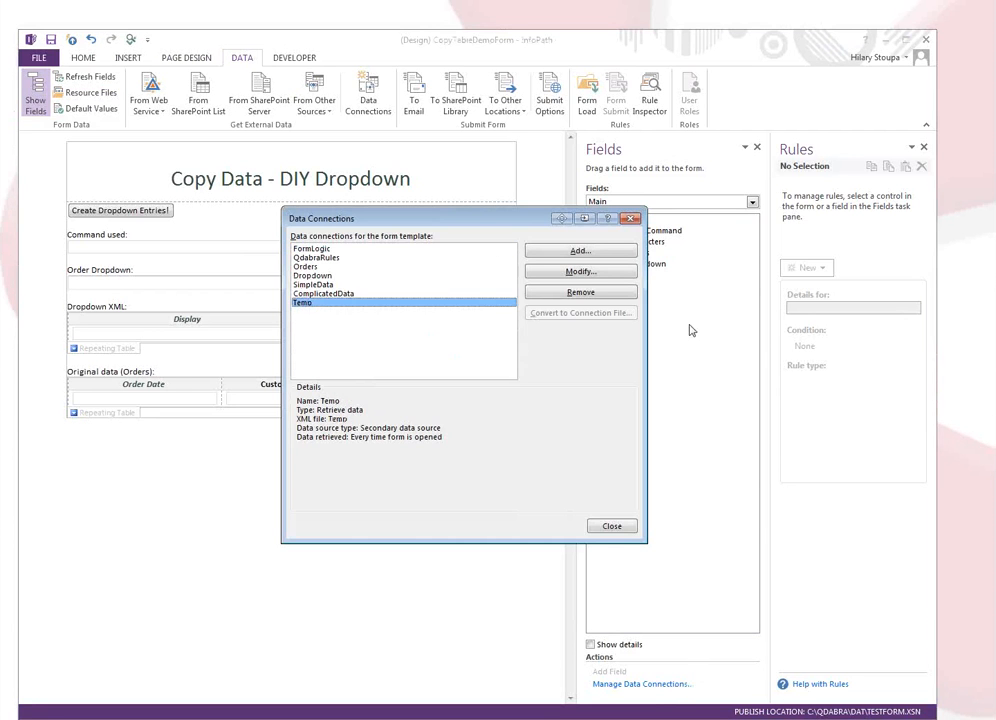
click(577, 273)
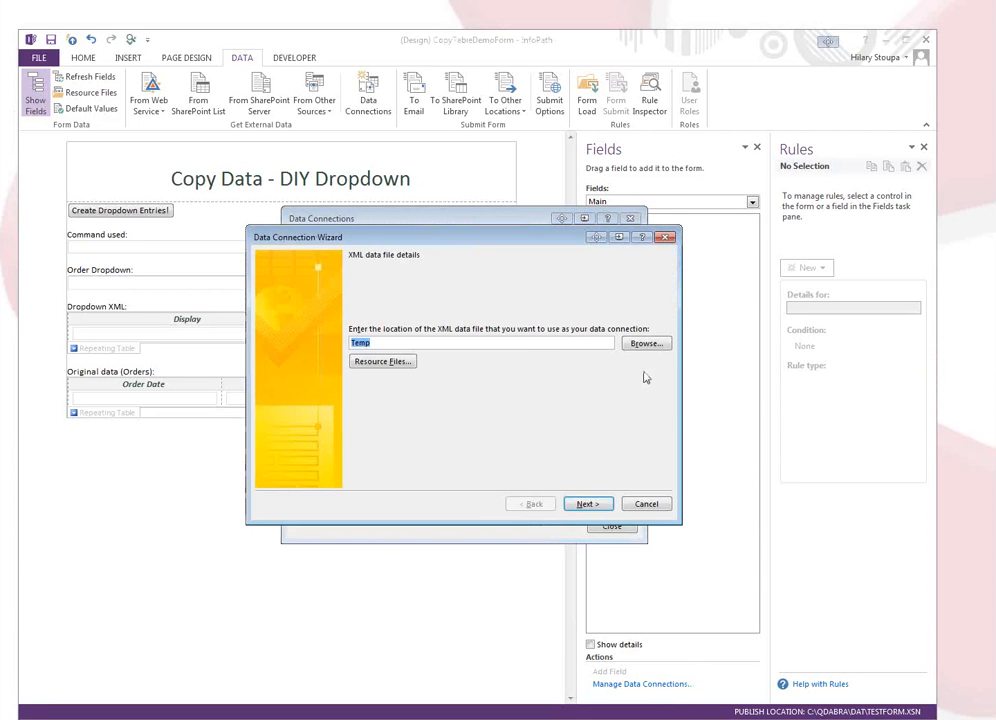
click(646, 343)
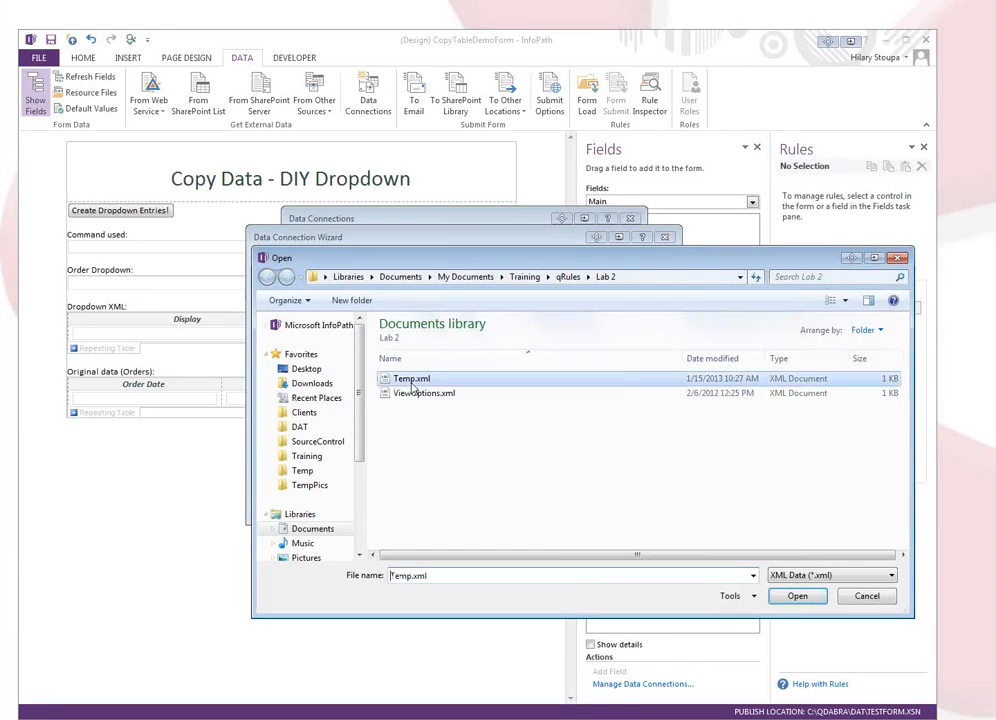
double_click(413, 386)
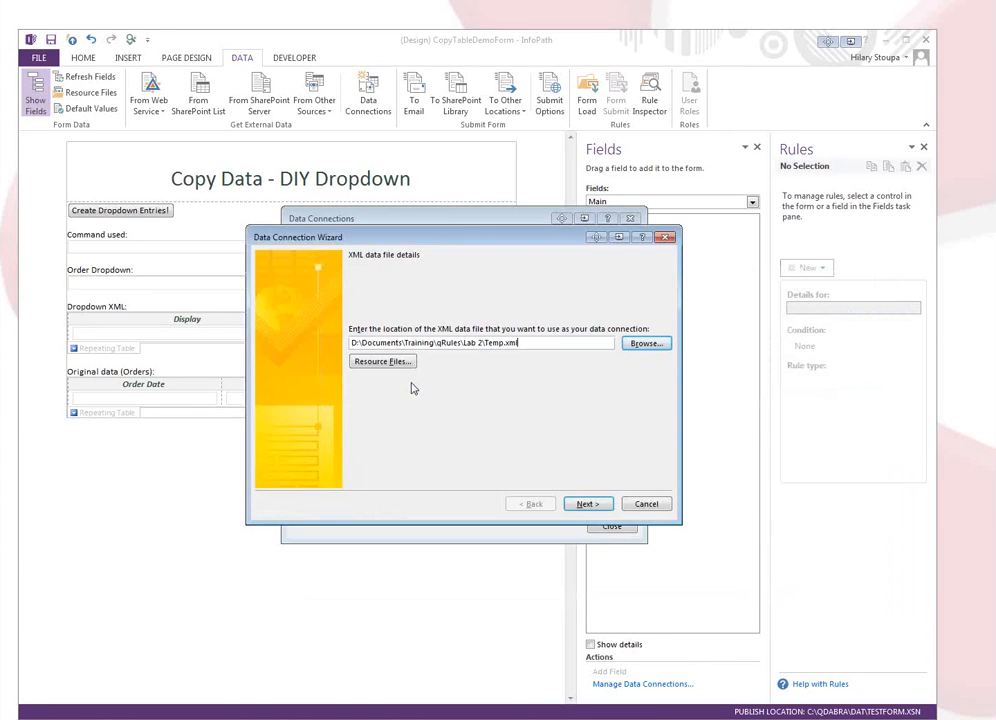
click(586, 504)
click(585, 506)
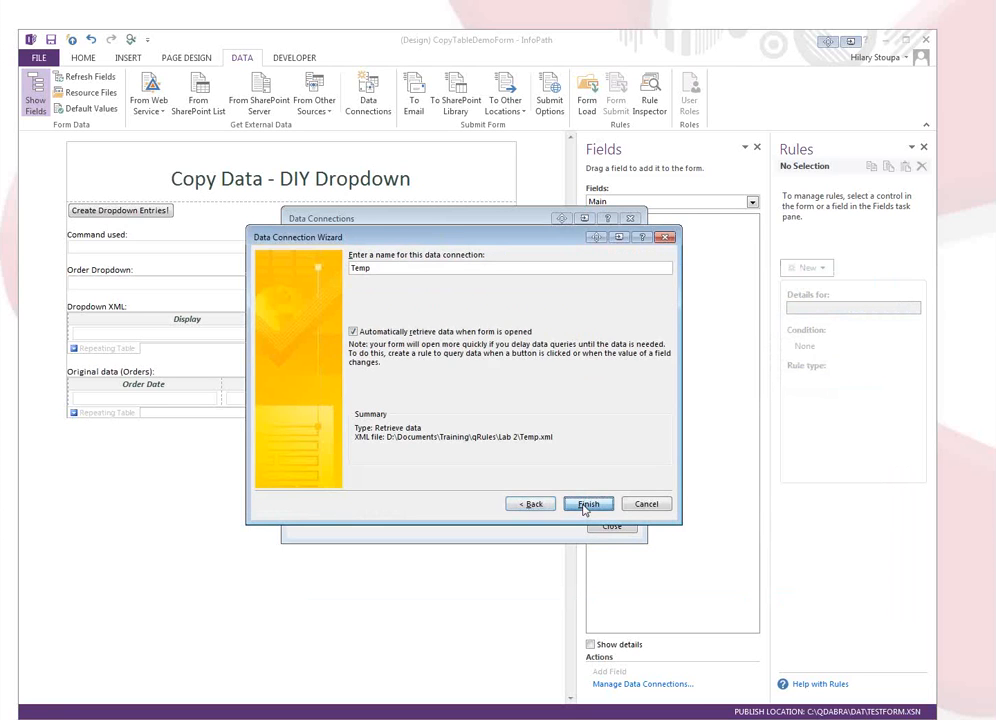
click(587, 505)
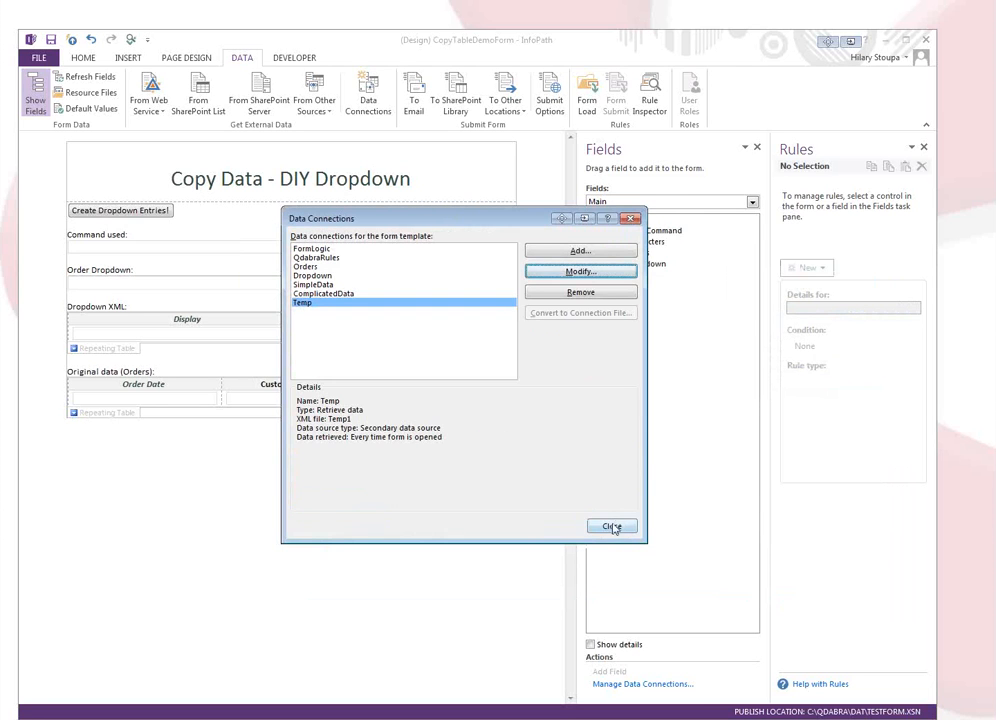
click(614, 529)
Compare the Temp and Temp1 entries in the form template's resource files
click(90, 92)
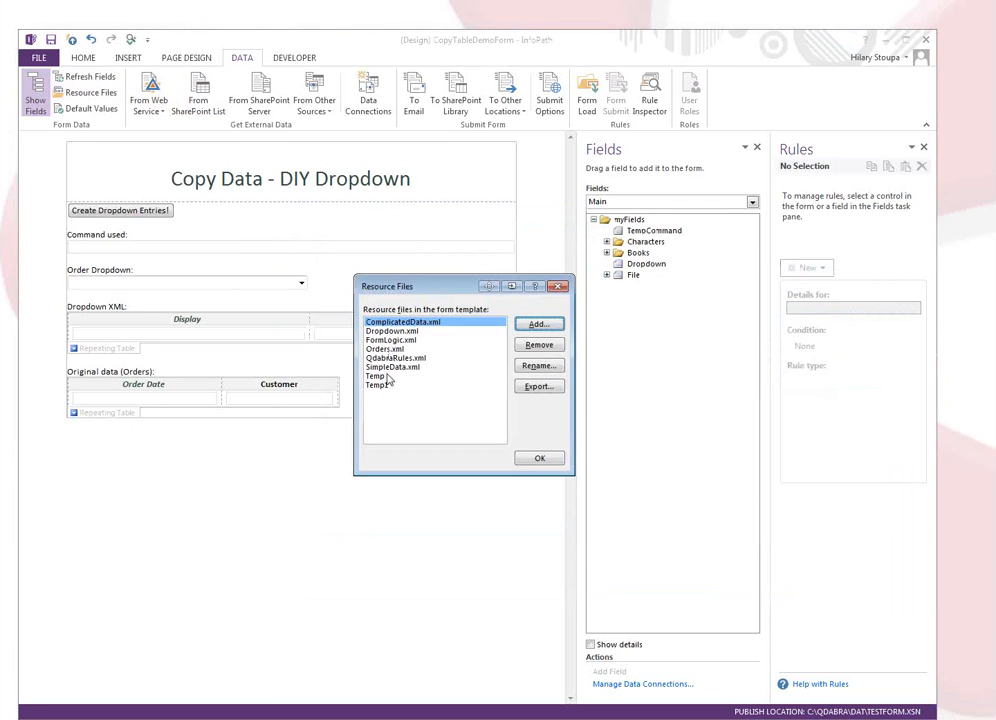
click(388, 377)
click(388, 385)
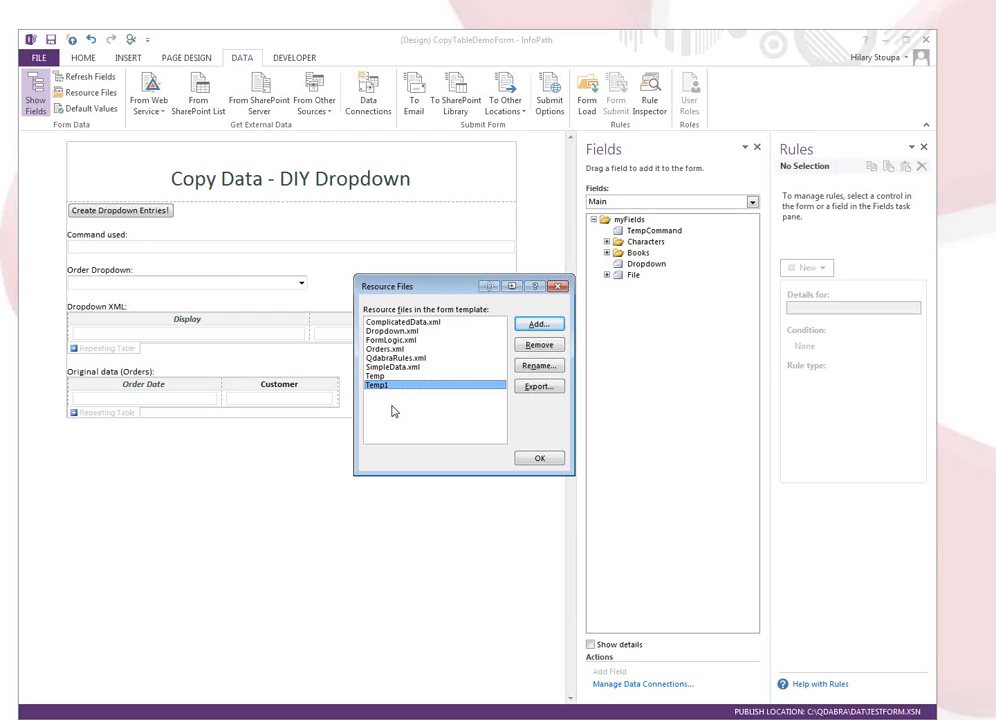
click(385, 376)
click(383, 385)
click(542, 460)
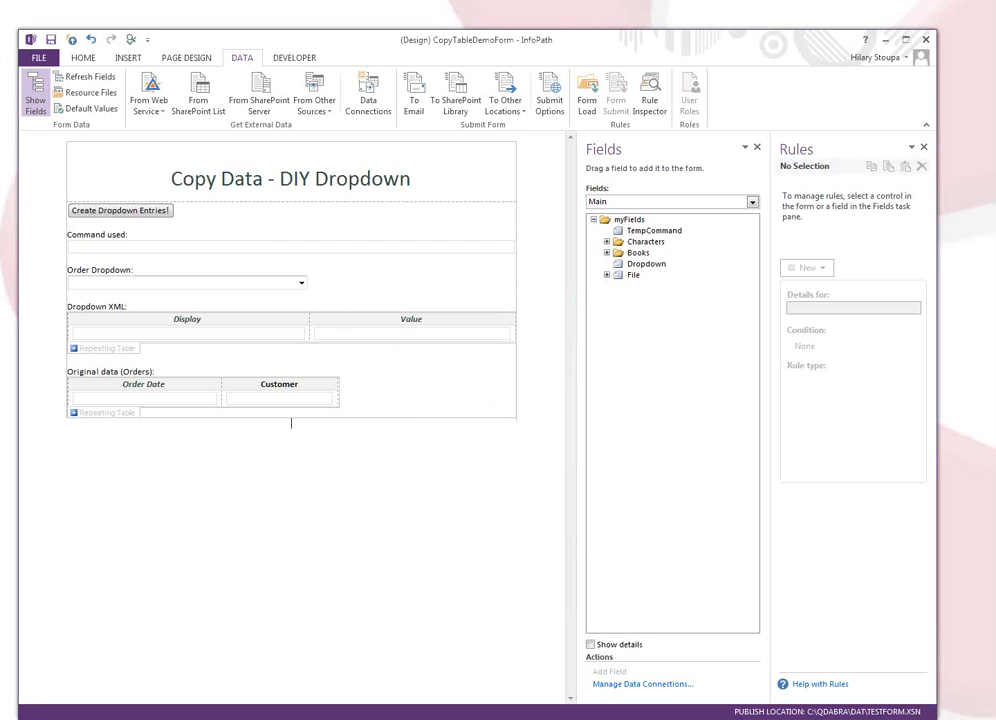
Start another new data connection that receives data from an XML document
click(655, 684)
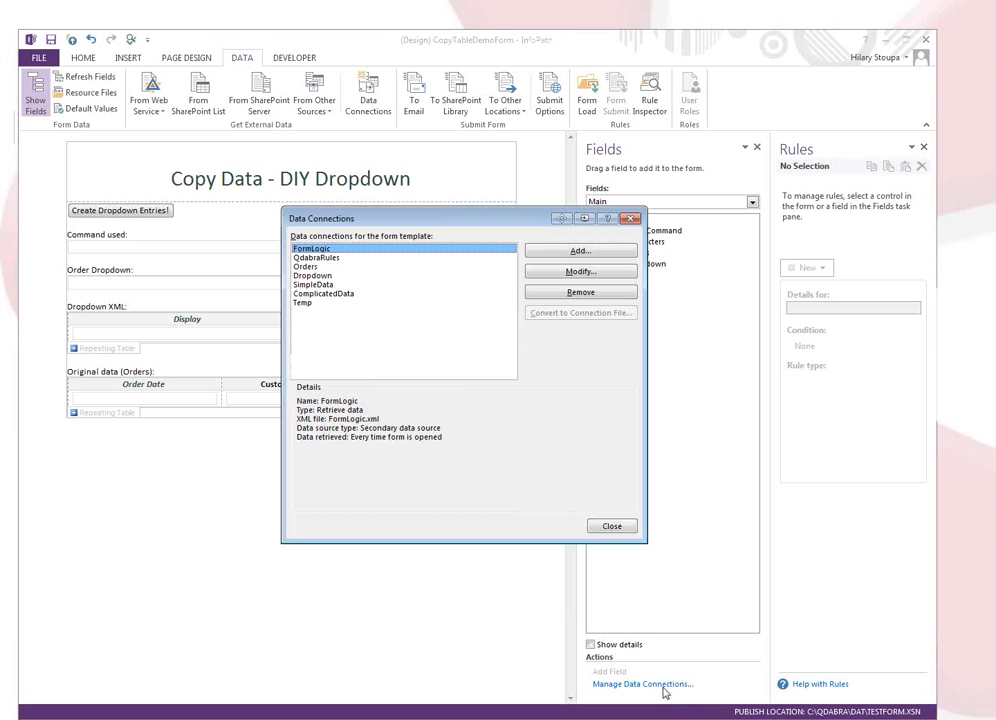
click(578, 251)
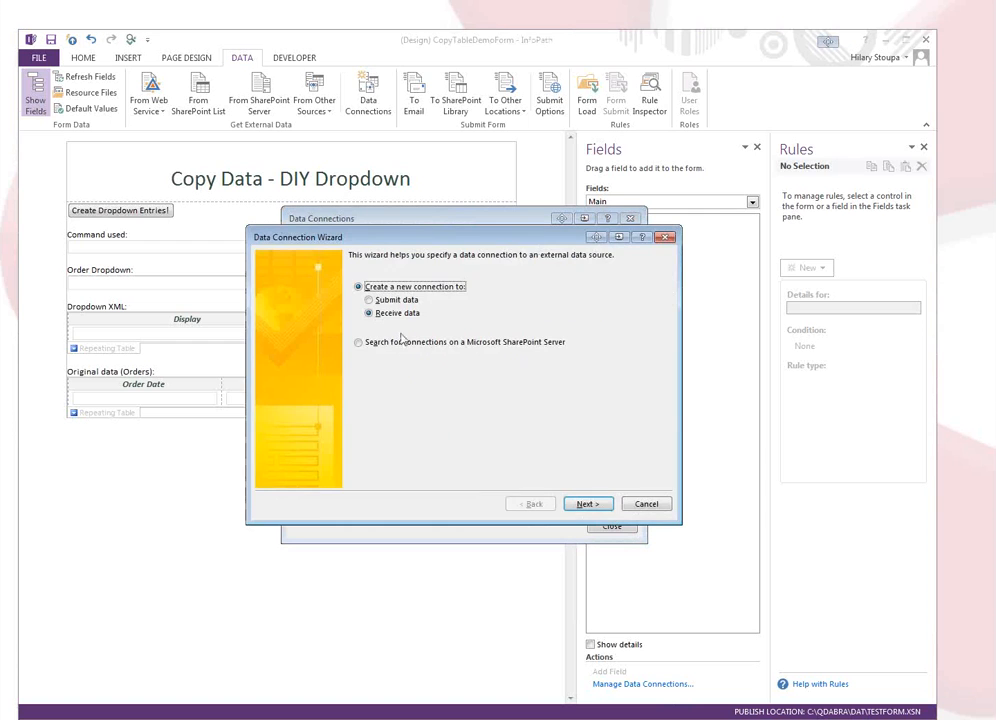
click(587, 503)
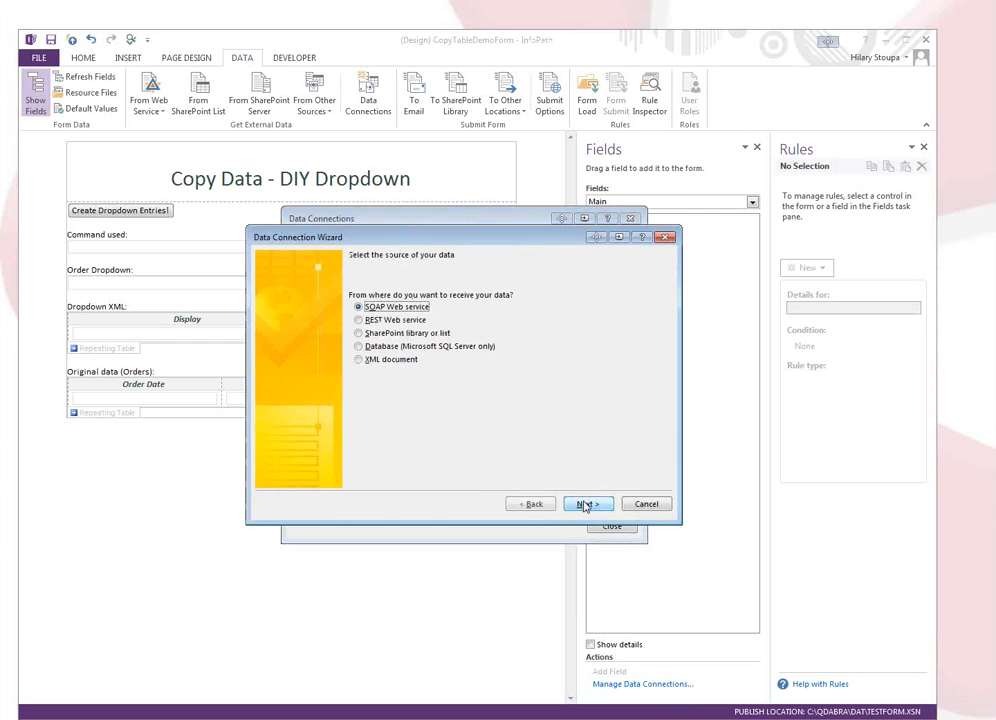
click(359, 360)
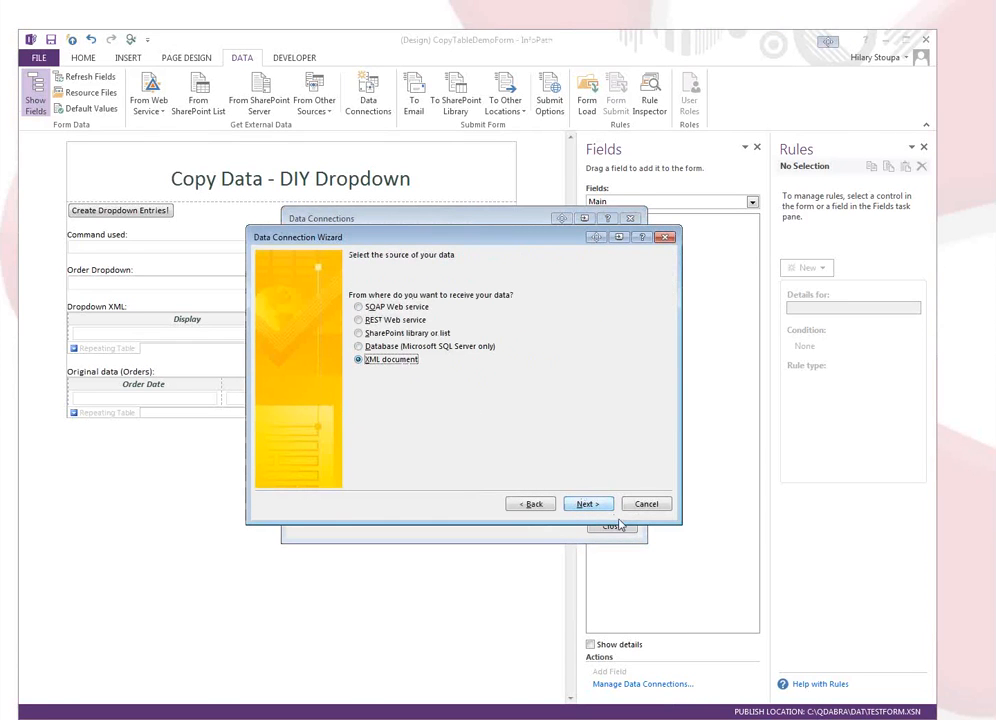
click(587, 503)
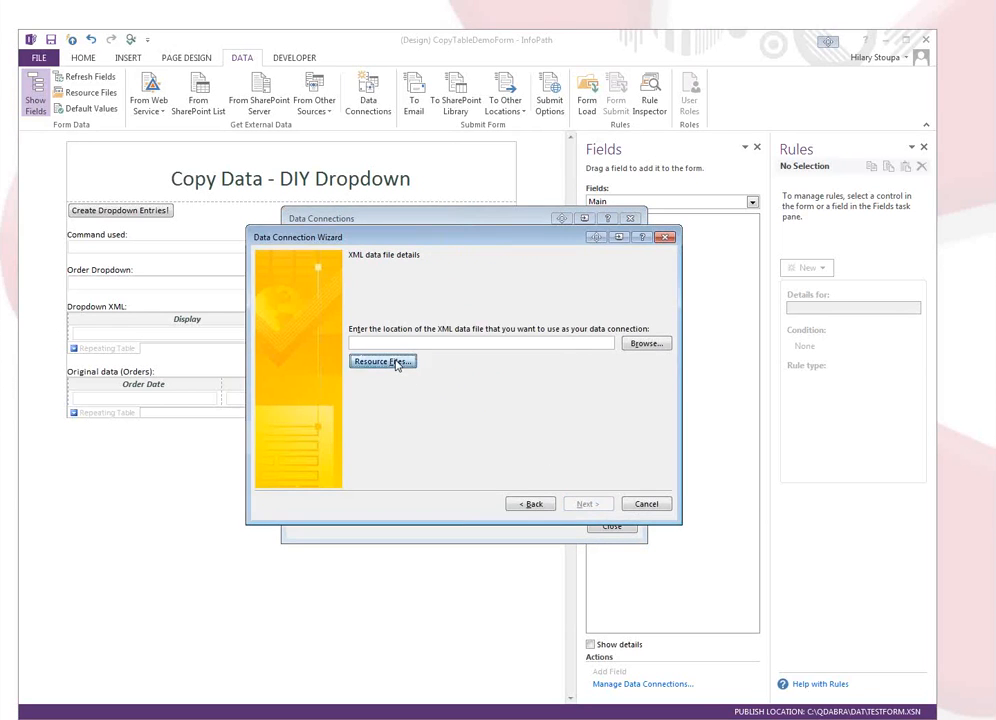
Add ViewOptions.xml from the Lab 2 folder as a resource file and finish the ViewOptions data connection based on it
click(397, 362)
click(538, 326)
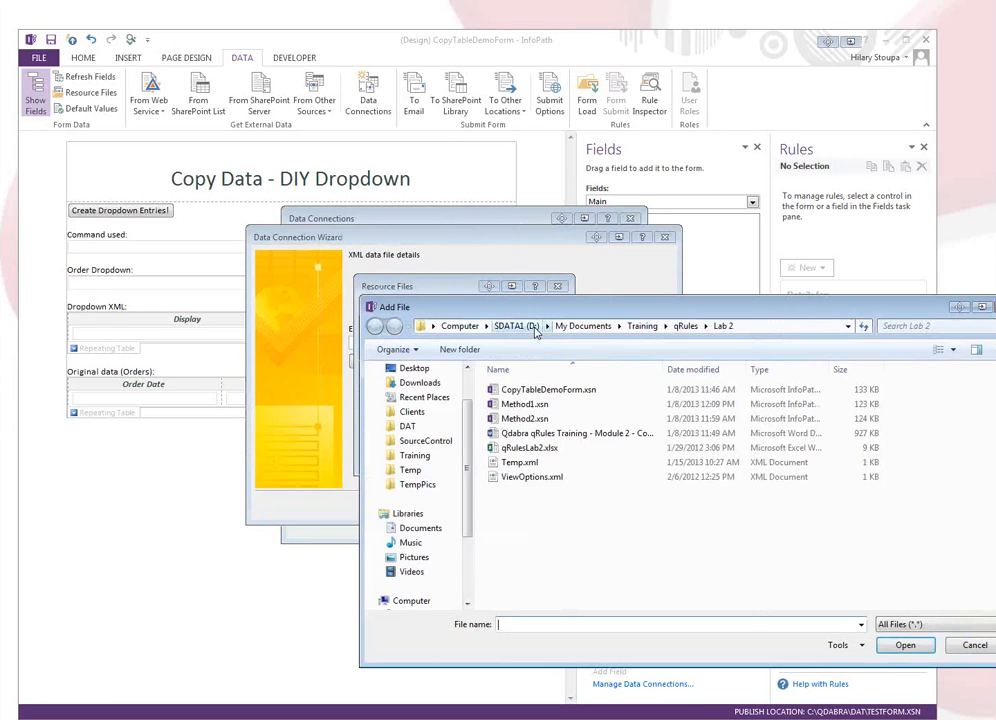
double_click(535, 570)
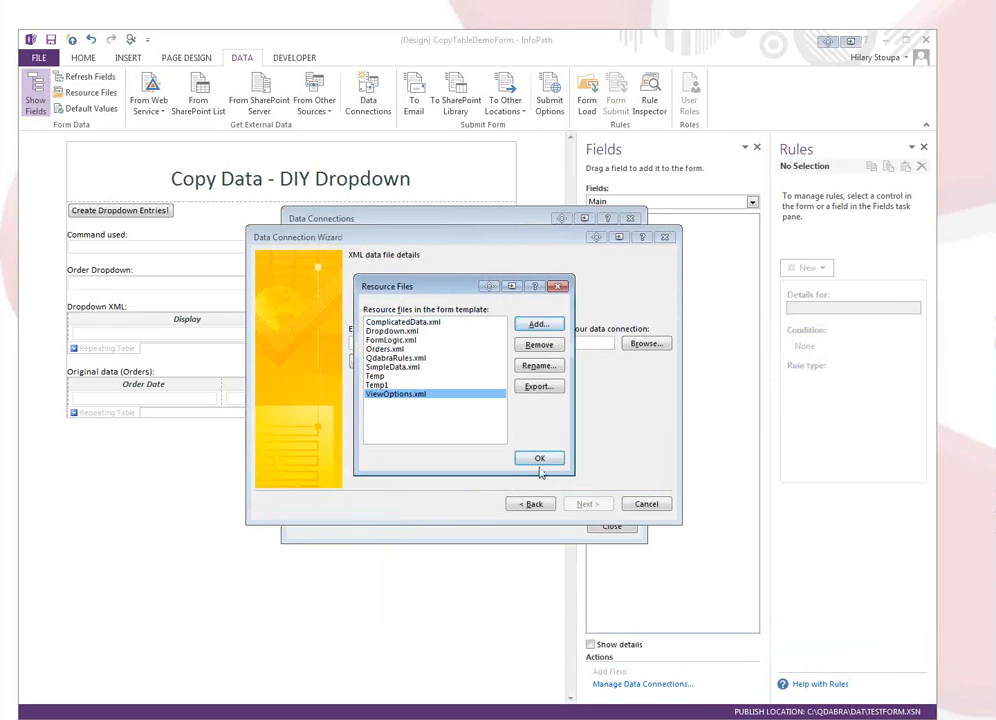
click(540, 525)
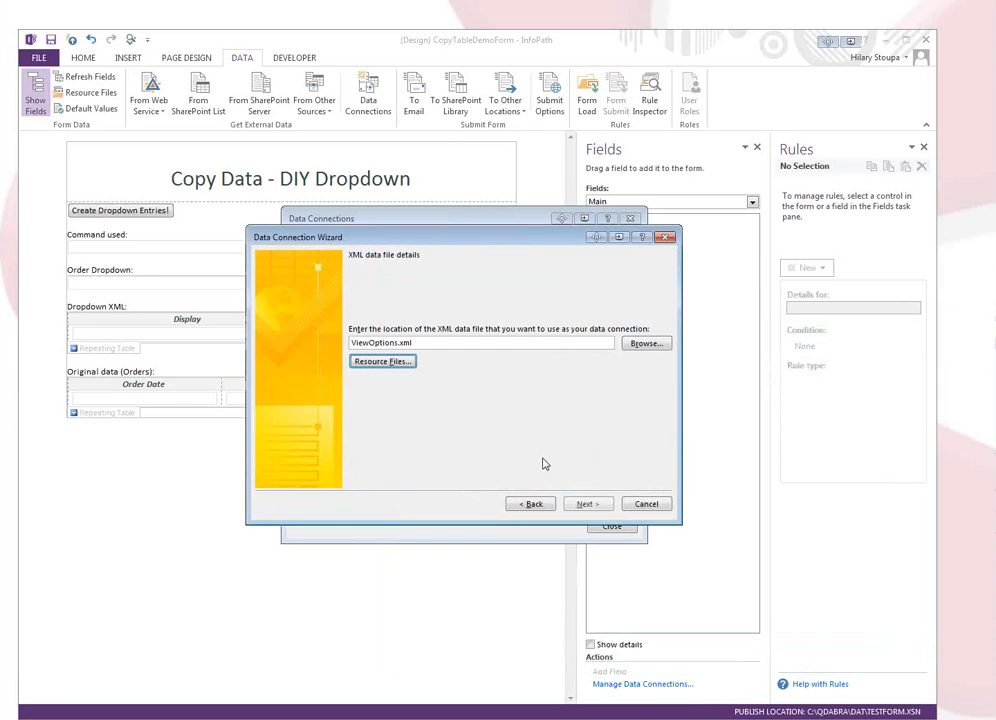
click(584, 503)
click(585, 504)
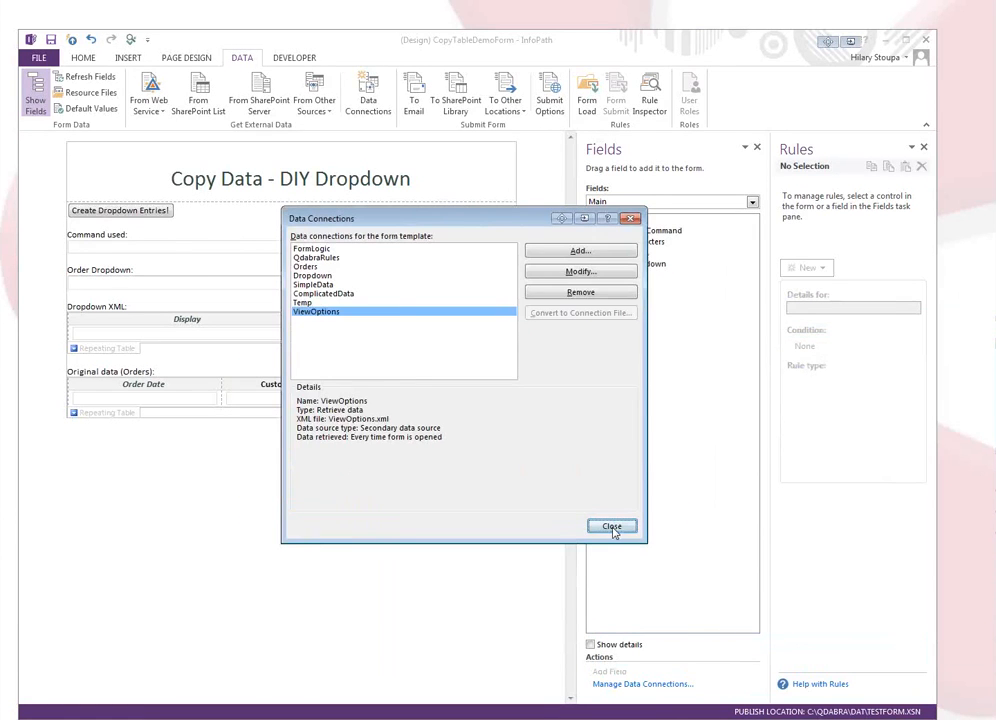
click(616, 590)
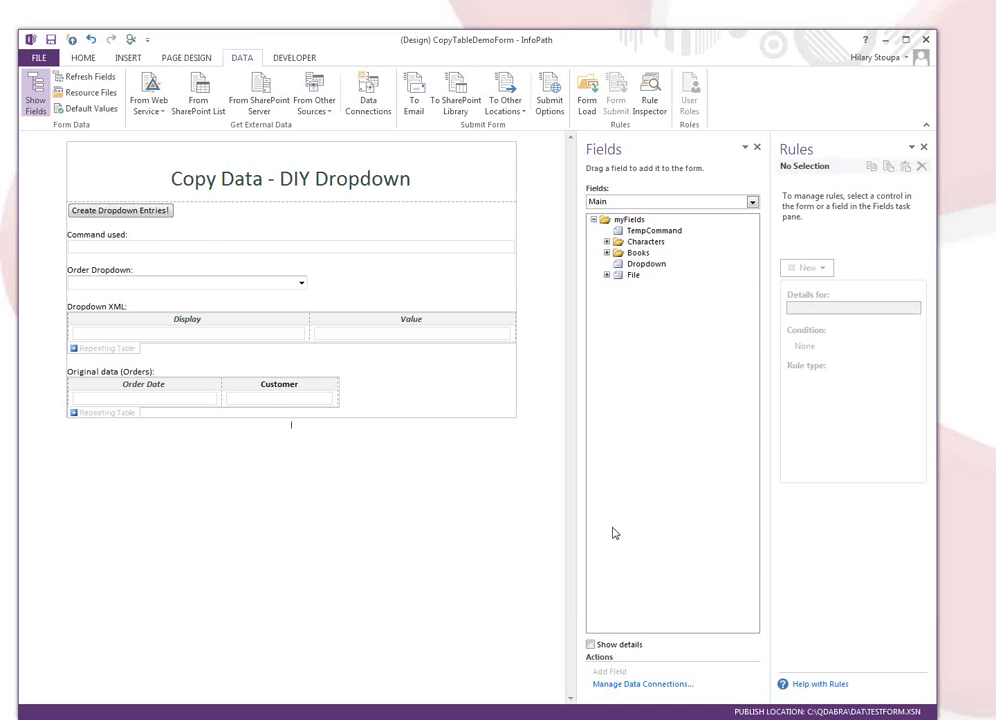
Review the names and extensions of the form template's resource files, from Dropdown.xml down to Temp and Temp1
click(90, 92)
click(405, 331)
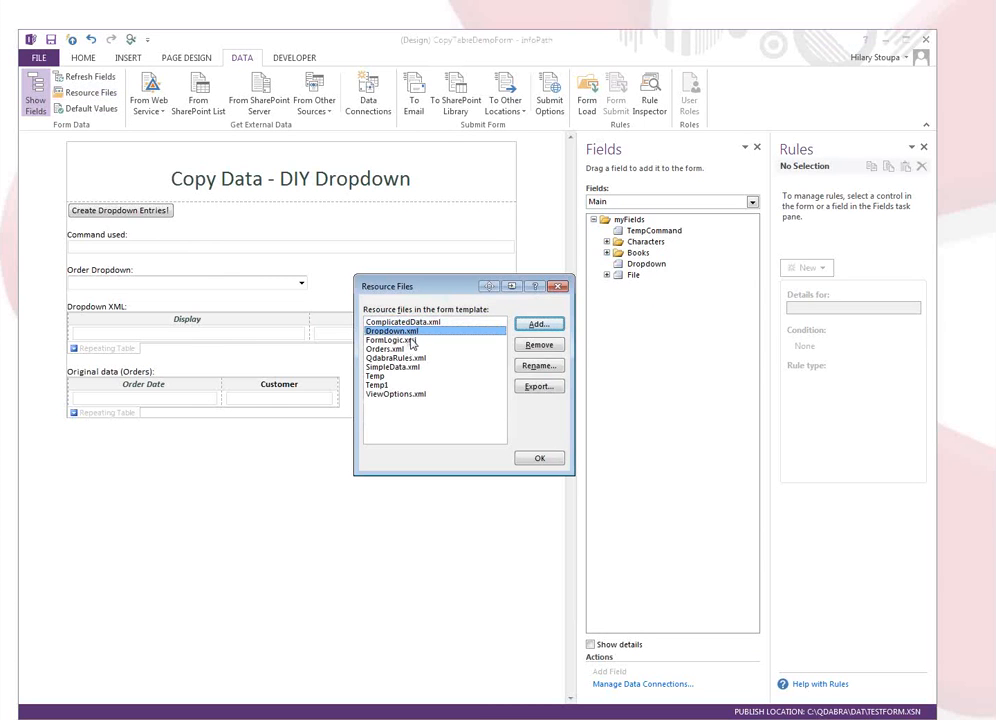
click(409, 341)
click(408, 349)
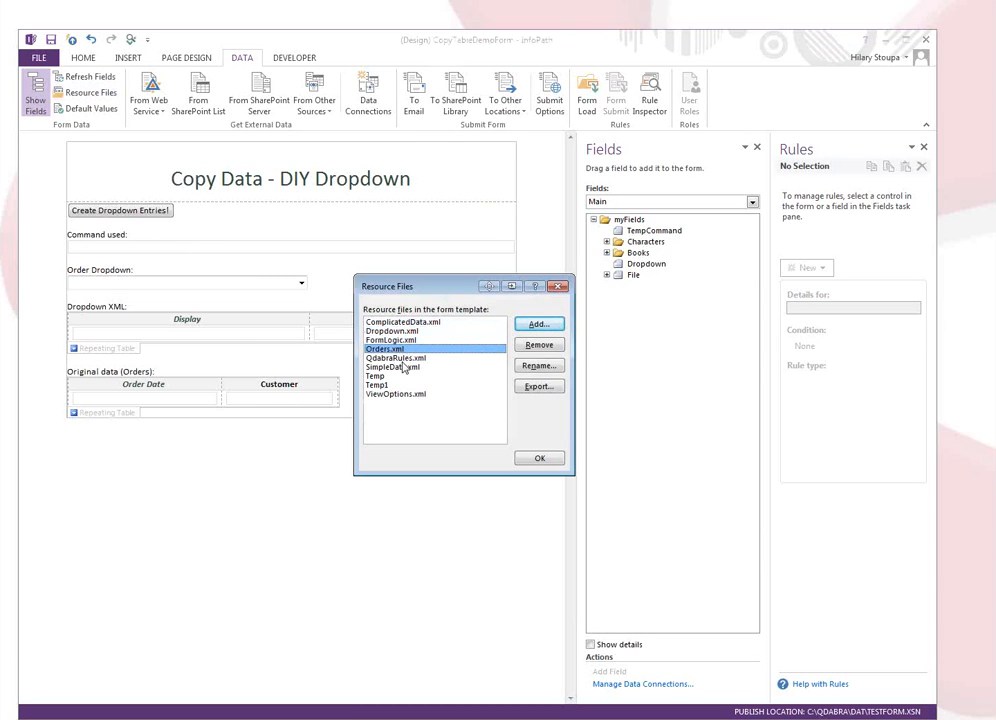
click(407, 358)
click(405, 367)
click(390, 385)
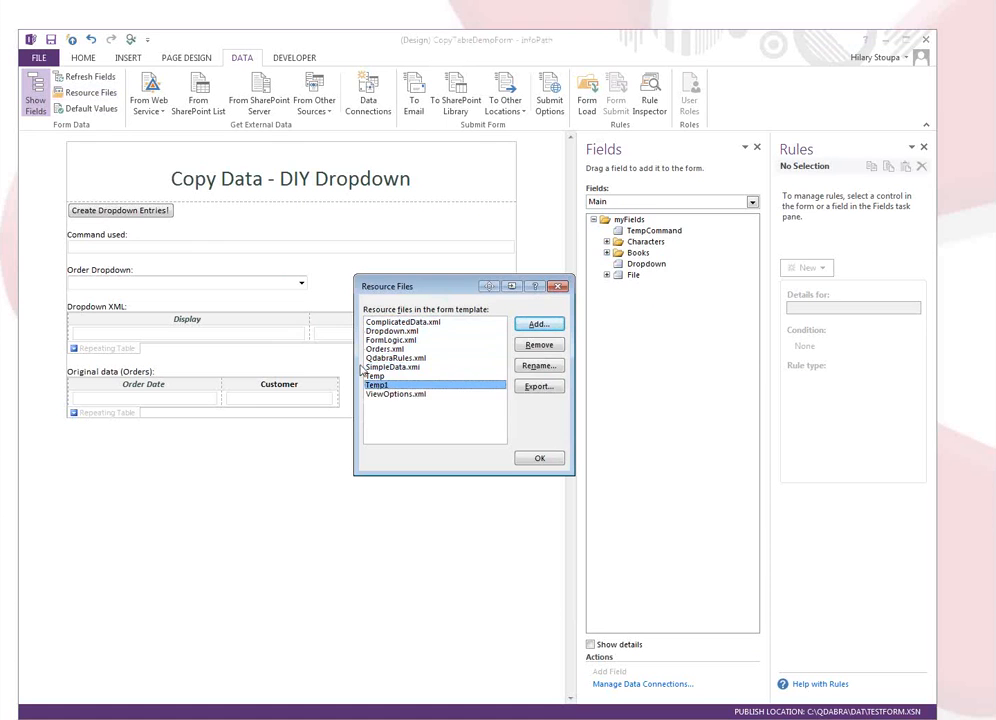
click(372, 377)
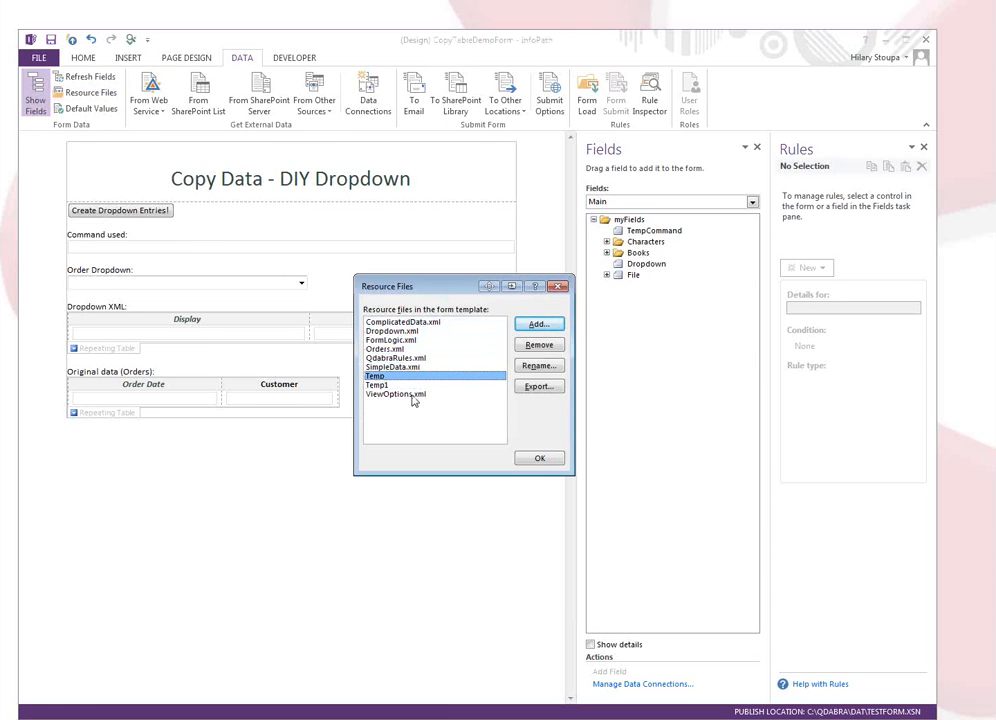
click(540, 458)
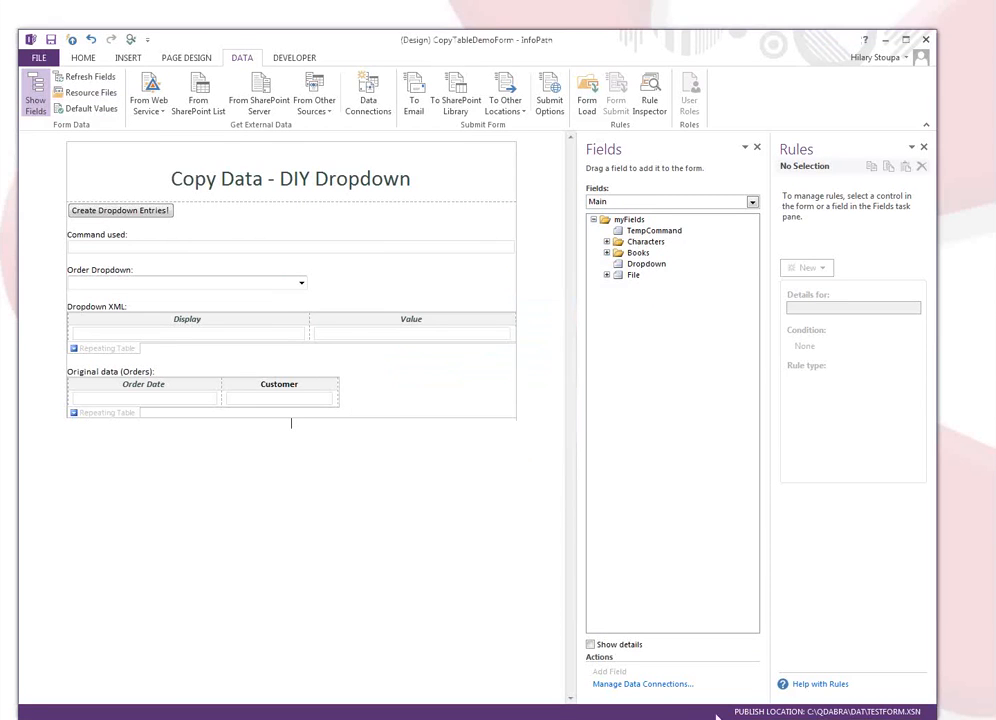
Check in the data connection details which XML file the Temp connection uses
click(645, 685)
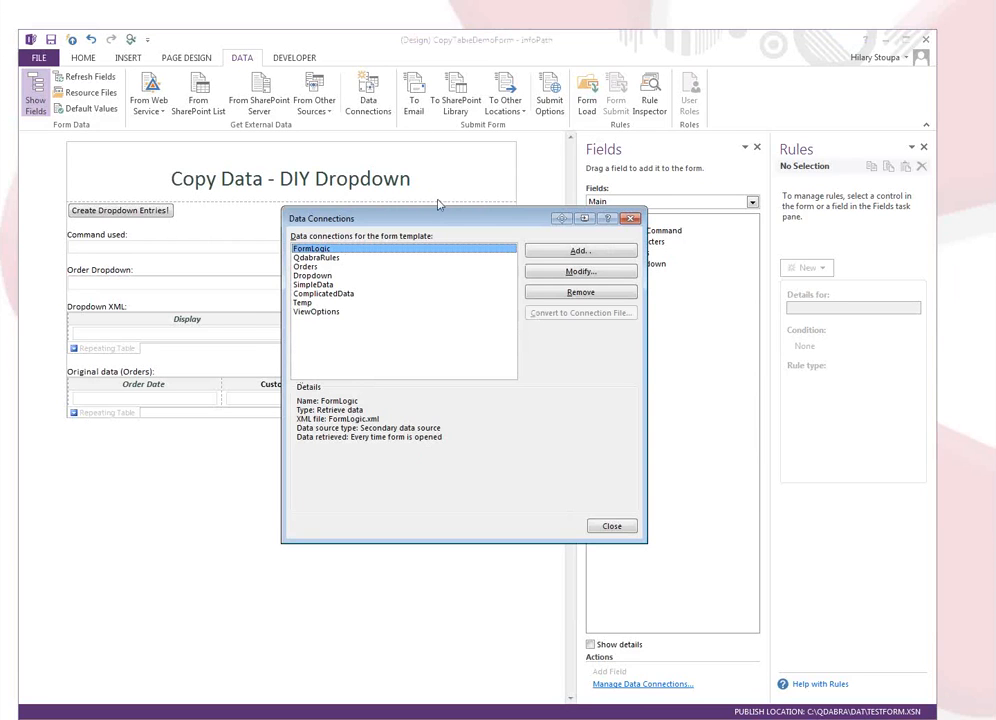
drag(435, 221, 404, 227)
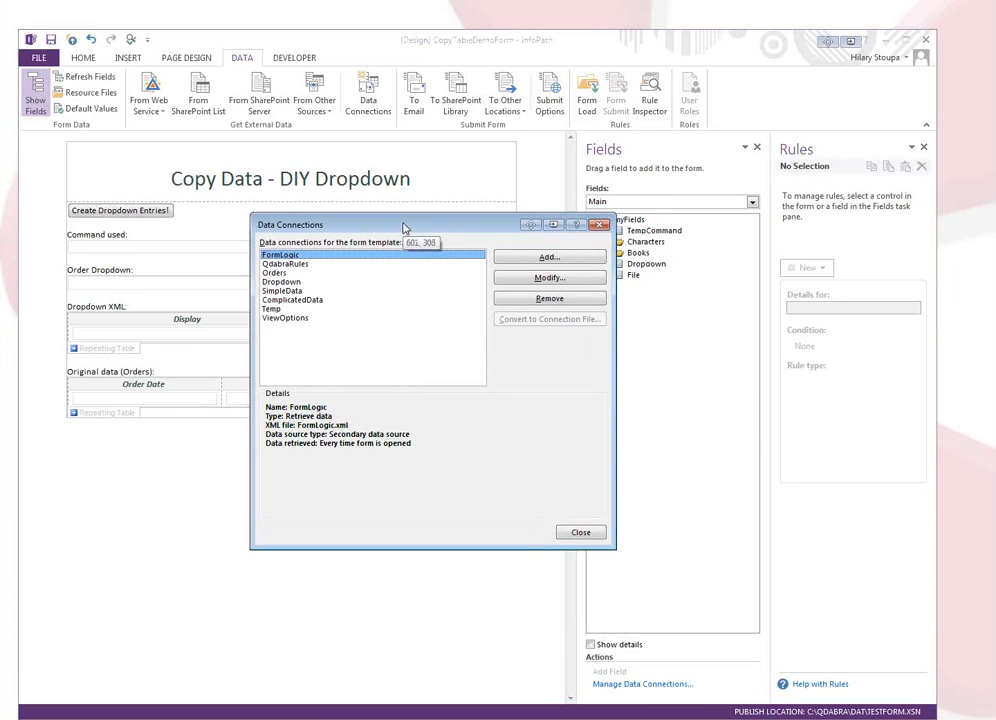
click(280, 309)
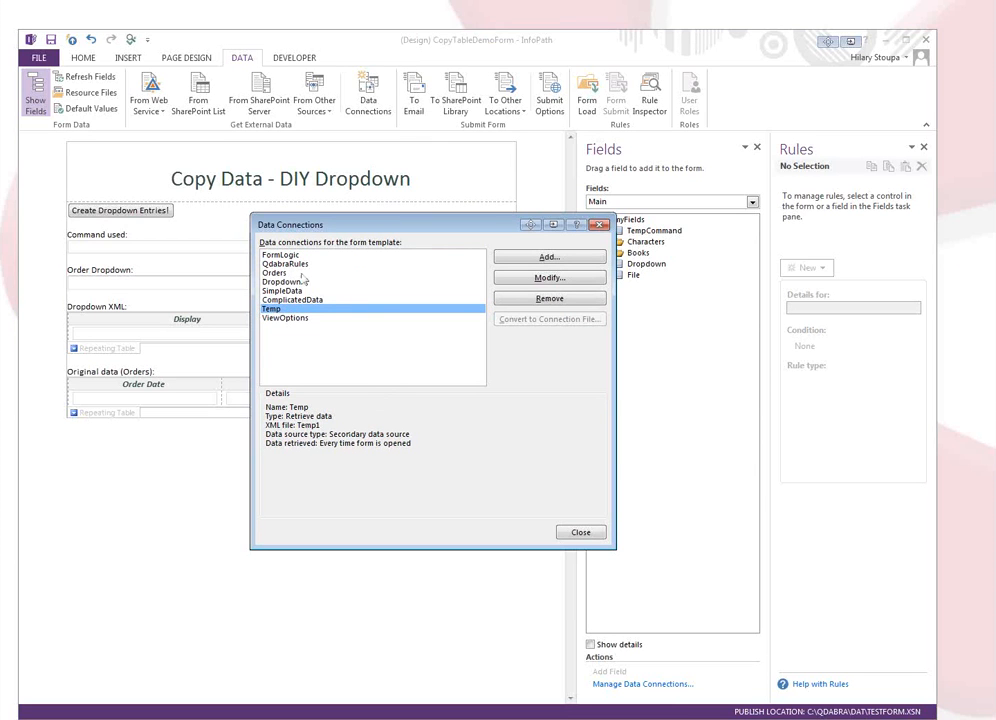
click(580, 533)
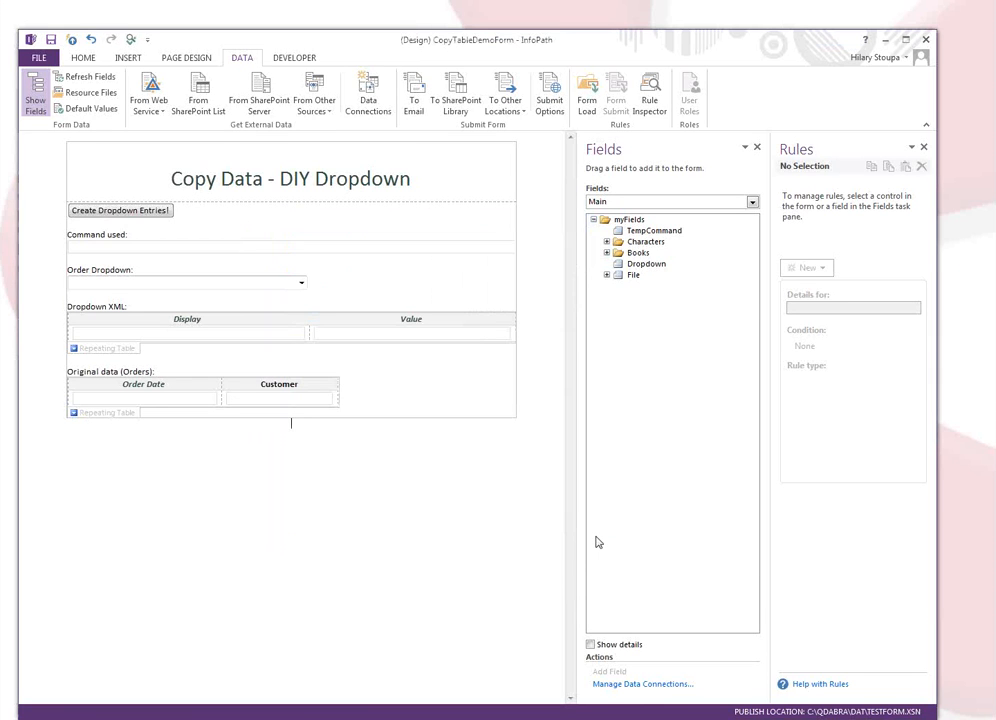
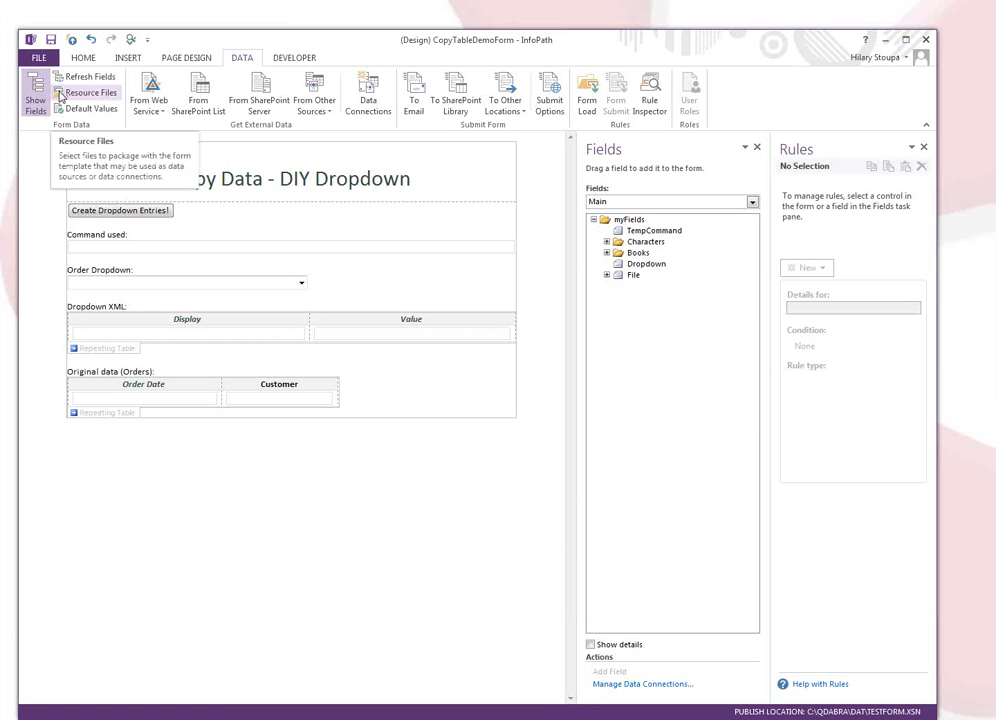
Locate the leftover Temp file among the form template's resource files
click(60, 94)
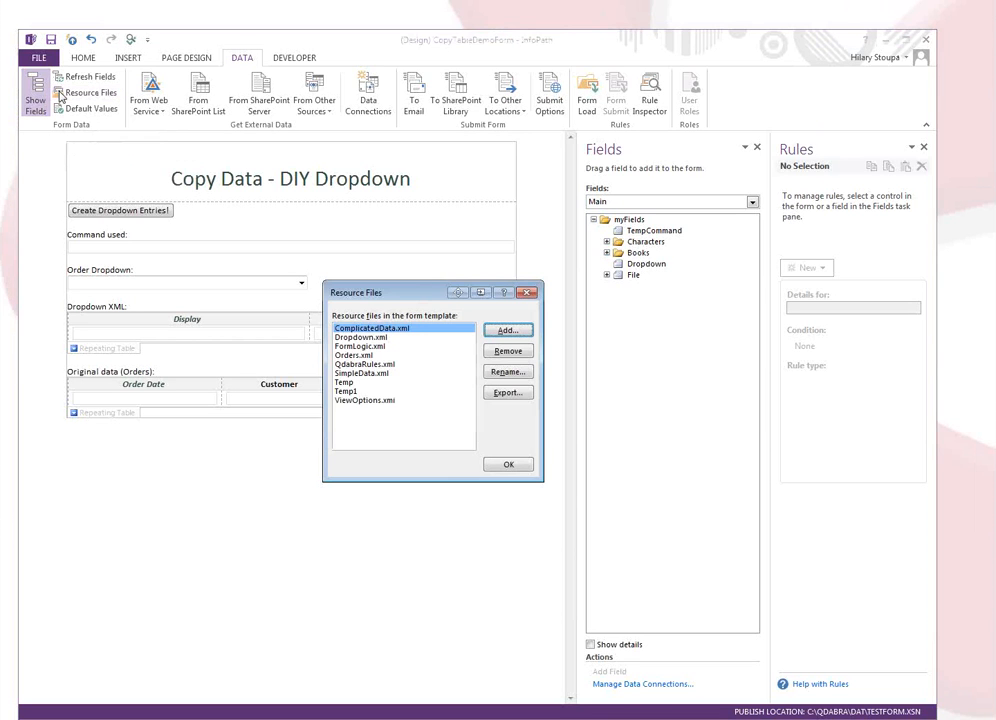
click(344, 382)
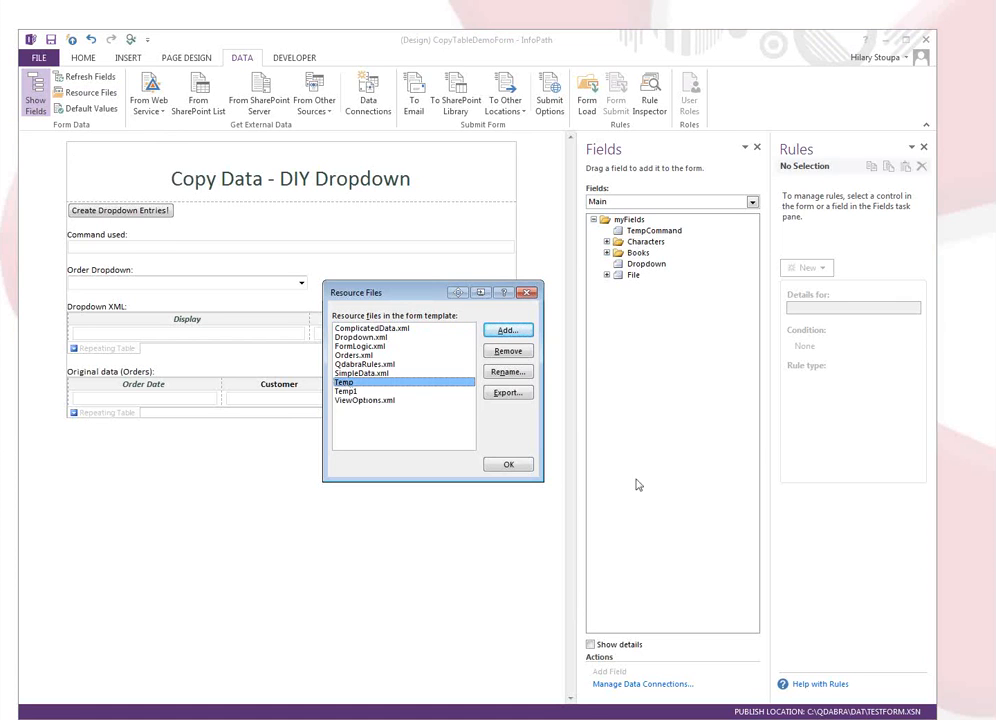
click(508, 466)
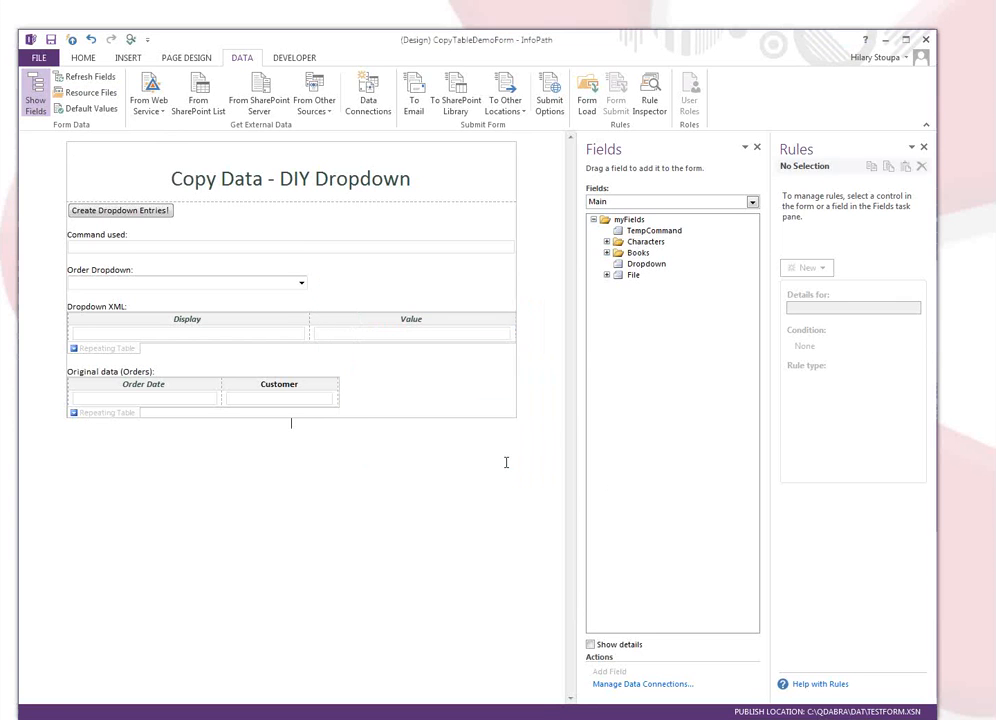
Minimize the InfoPath and Notepad++ windows to return to the presentation slide
click(886, 40)
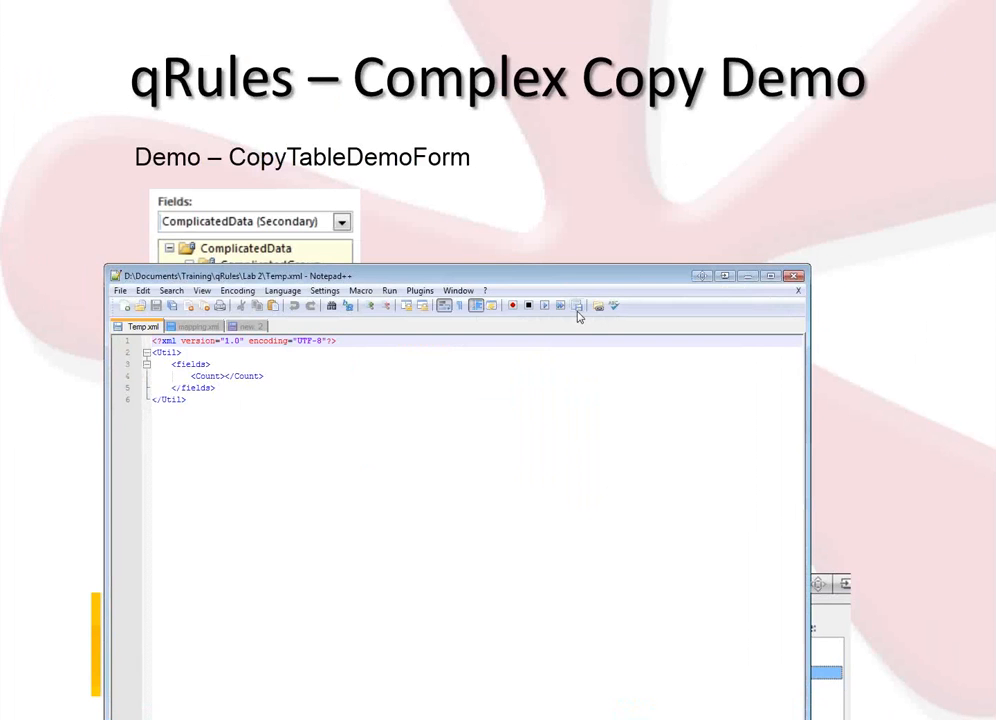
click(747, 276)
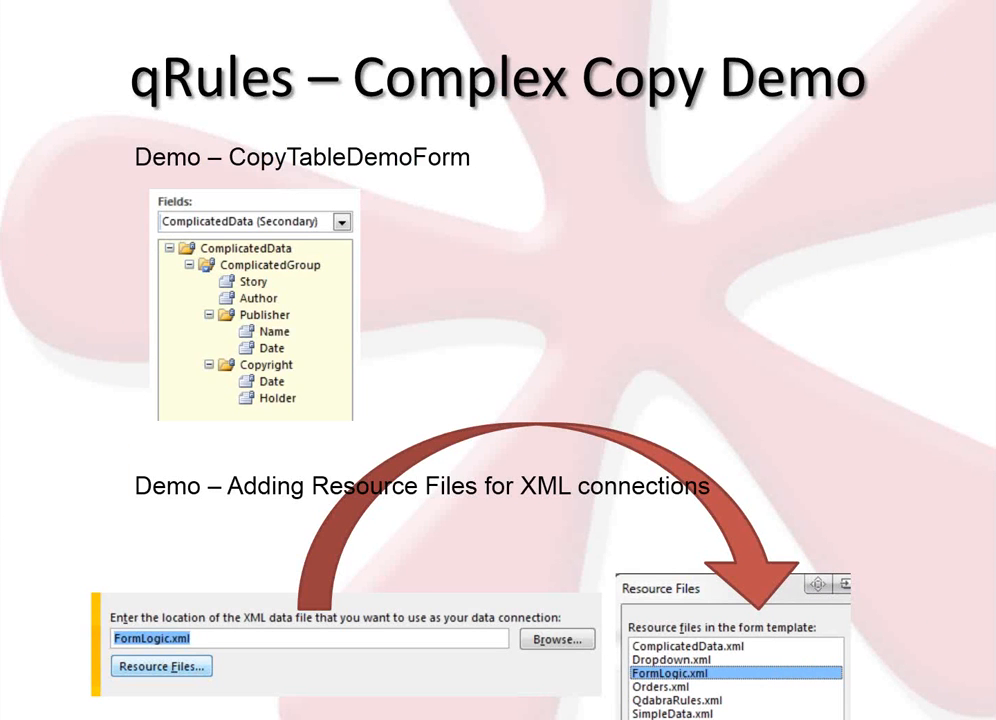
Advance the presentation to the Copy and Insert Lab slide
key(Right)
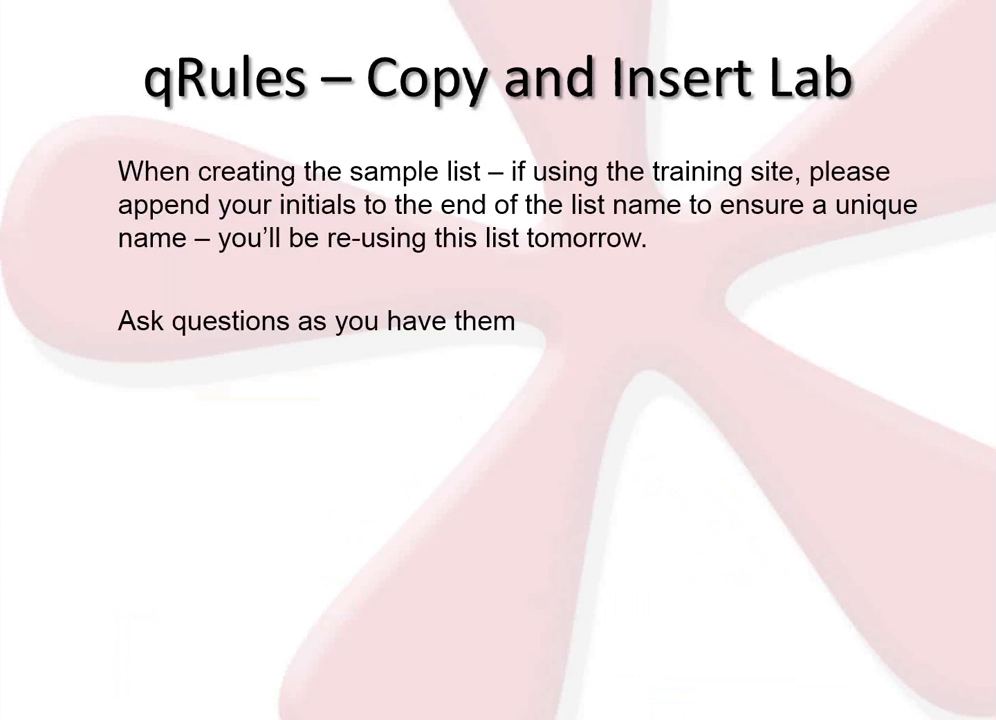
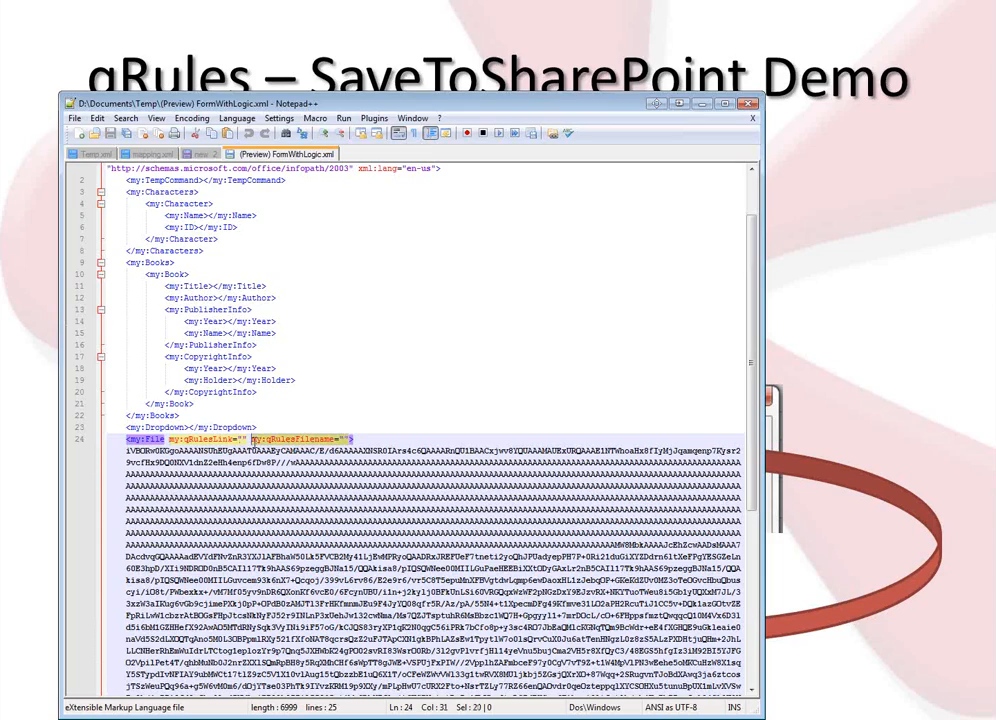
Select the entire base64 string inside the my:File element of FormWithLogic.xml and copy it
click(368, 463)
scroll(368, 463, down, 1)
scroll(368, 463, down, 4)
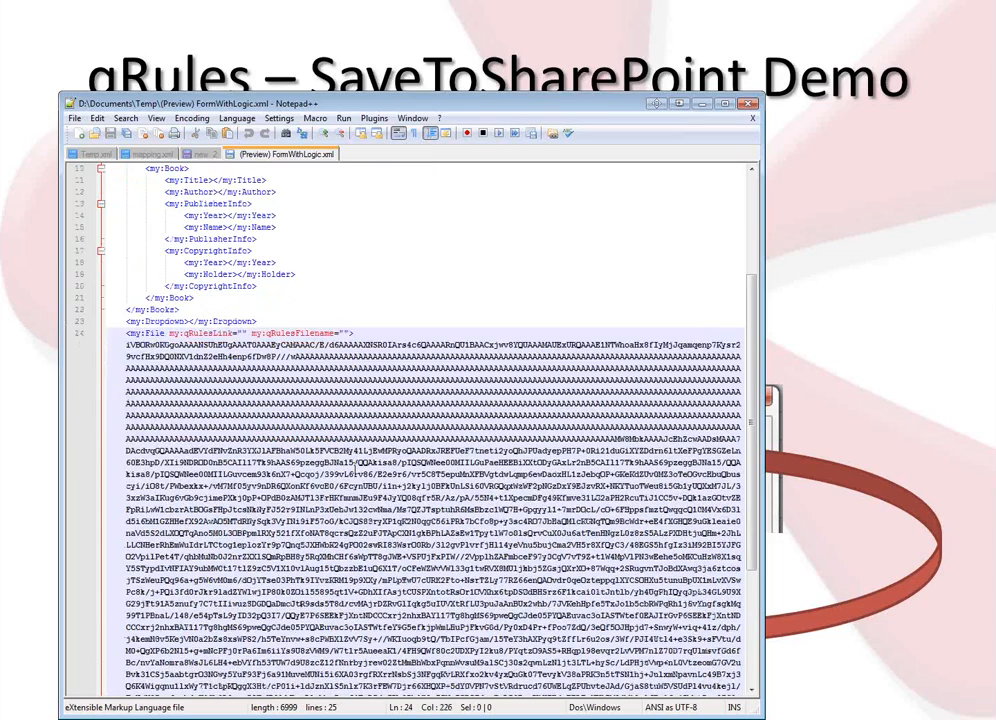
scroll(368, 463, down, 4)
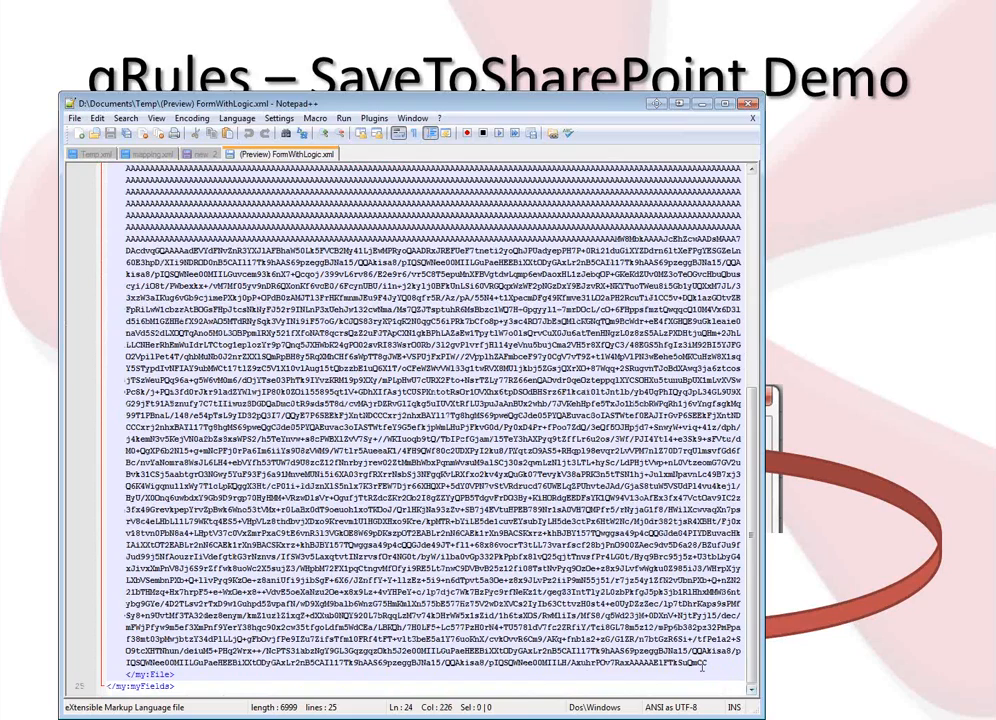
drag(555, 518, 113, 331)
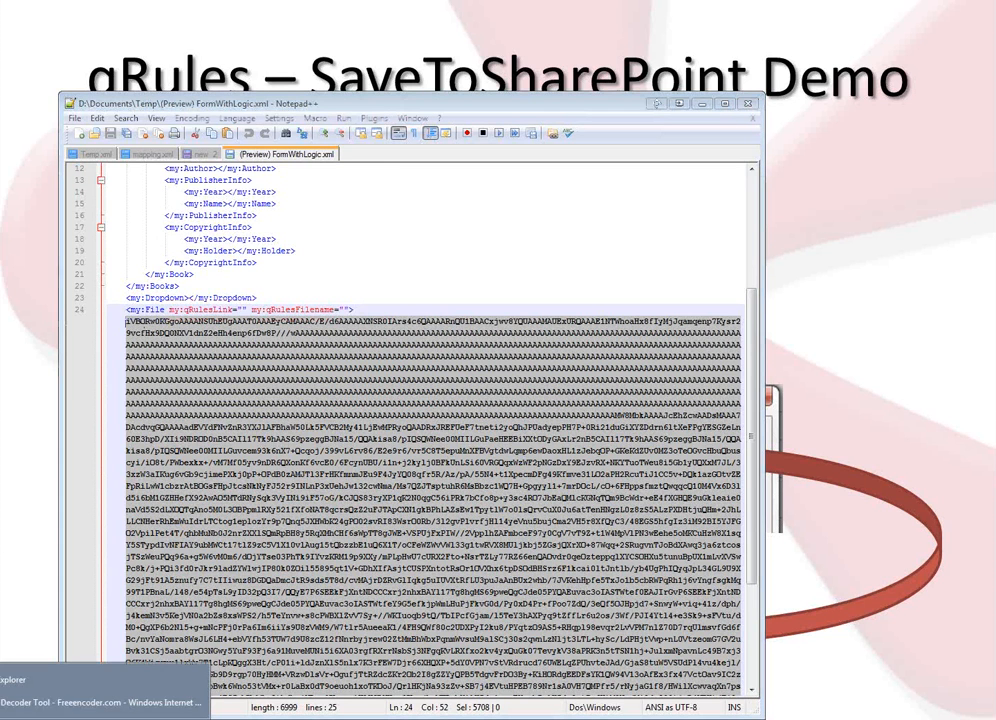
Switch to the browser's Base 64 Encoder / Decoder page and replace the existing Option 1 string with the copied my:File content
click(40, 670)
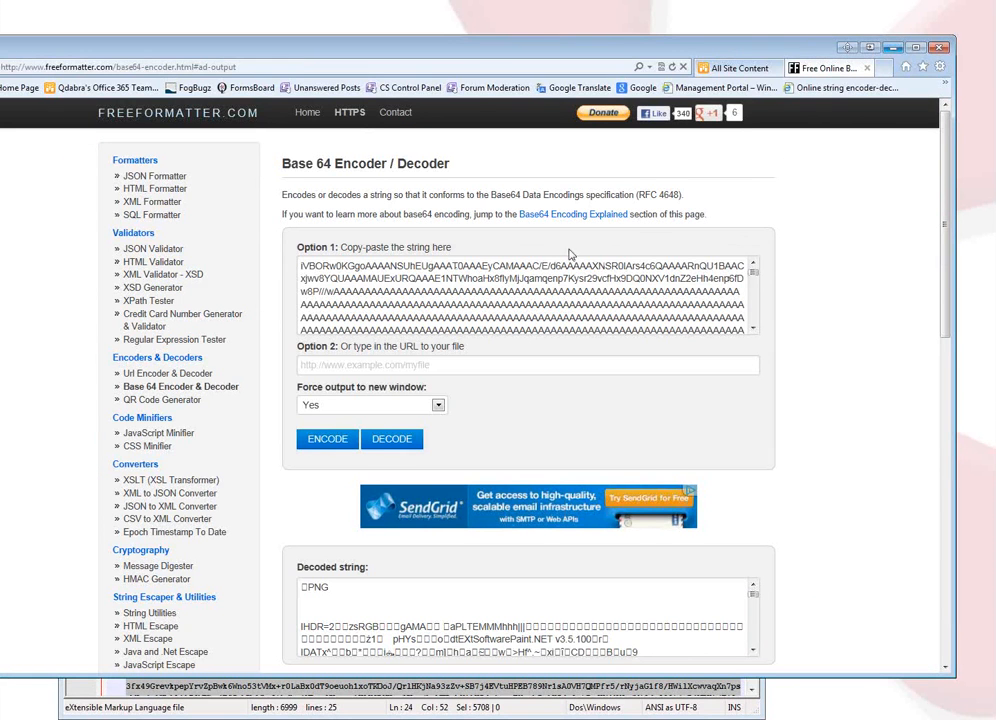
click(755, 279)
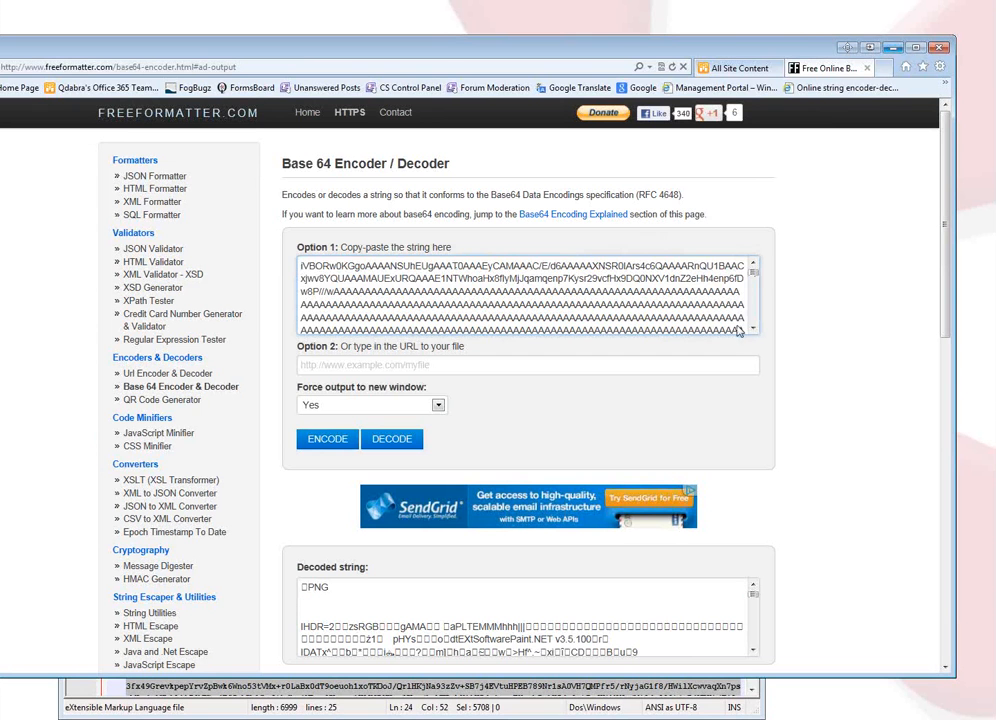
mouse_move(755, 272)
mouse_down()
mouse_move(755, 306)
mouse_move(755, 270)
mouse_up()
key(ctrl+End)
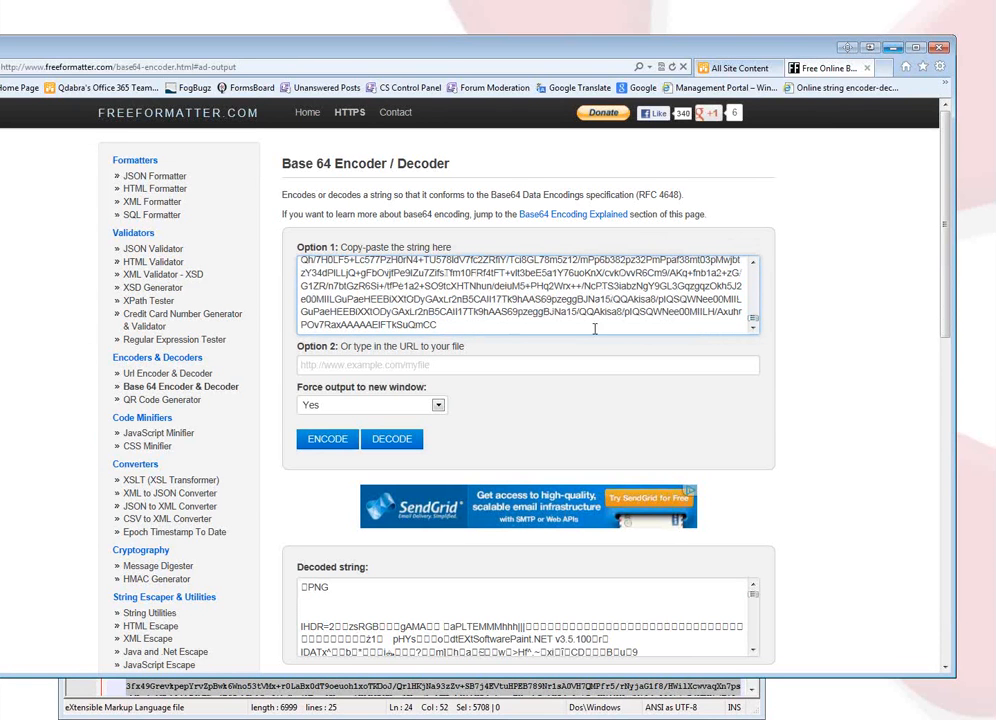
key(ctrl+a)
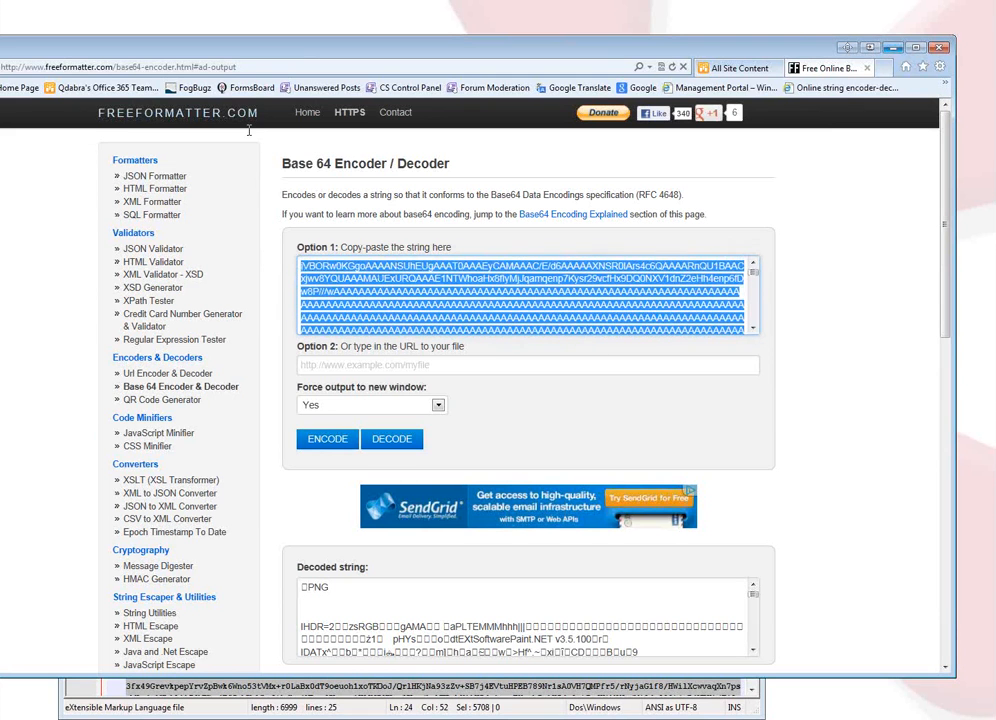
key(Delete)
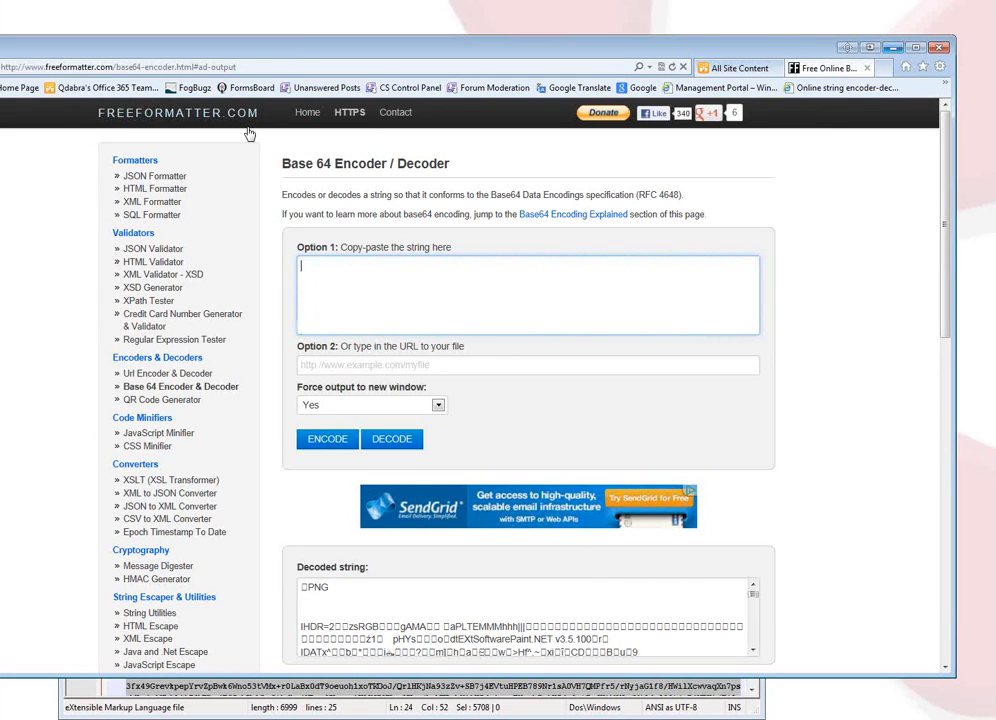
key(ctrl+v)
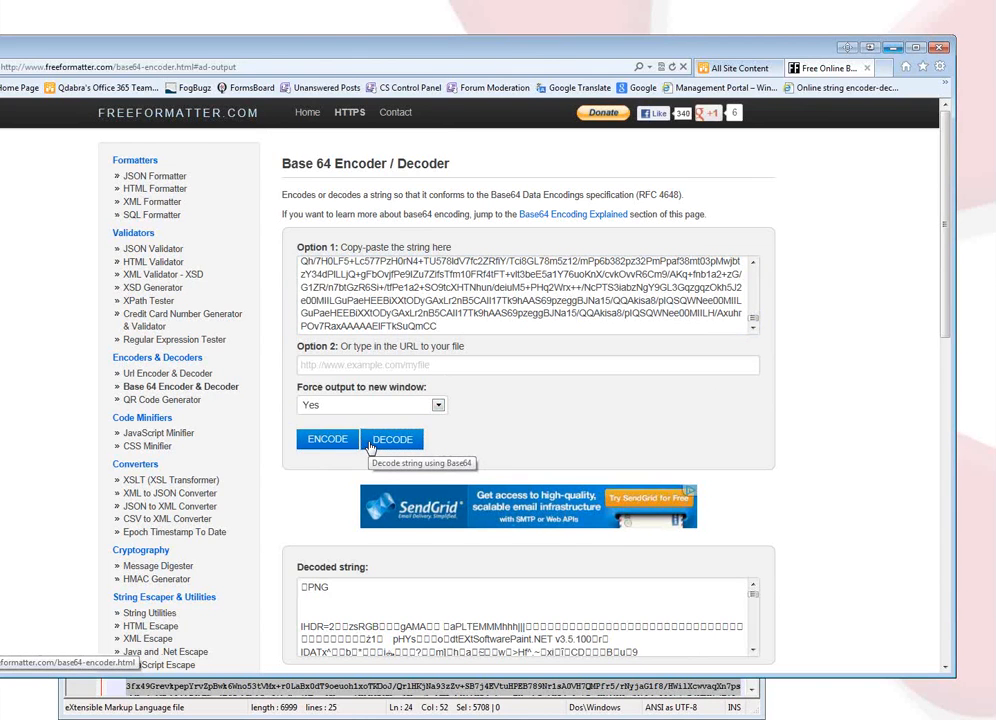
Decode the pasted string as a binary file, save the output and show it in its download folder
click(371, 447)
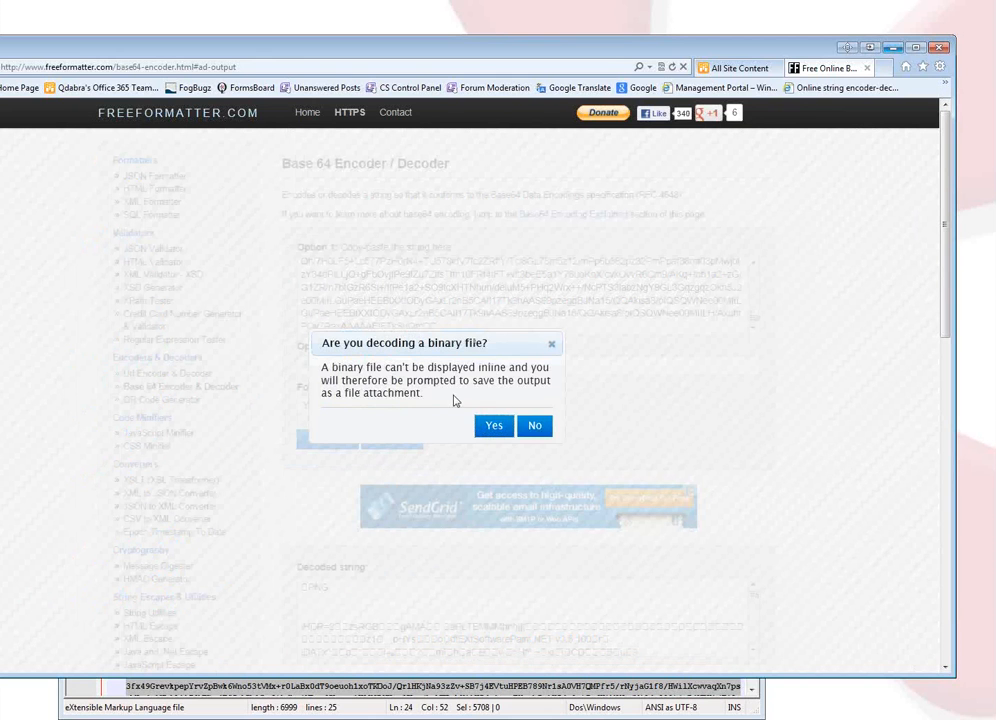
click(497, 427)
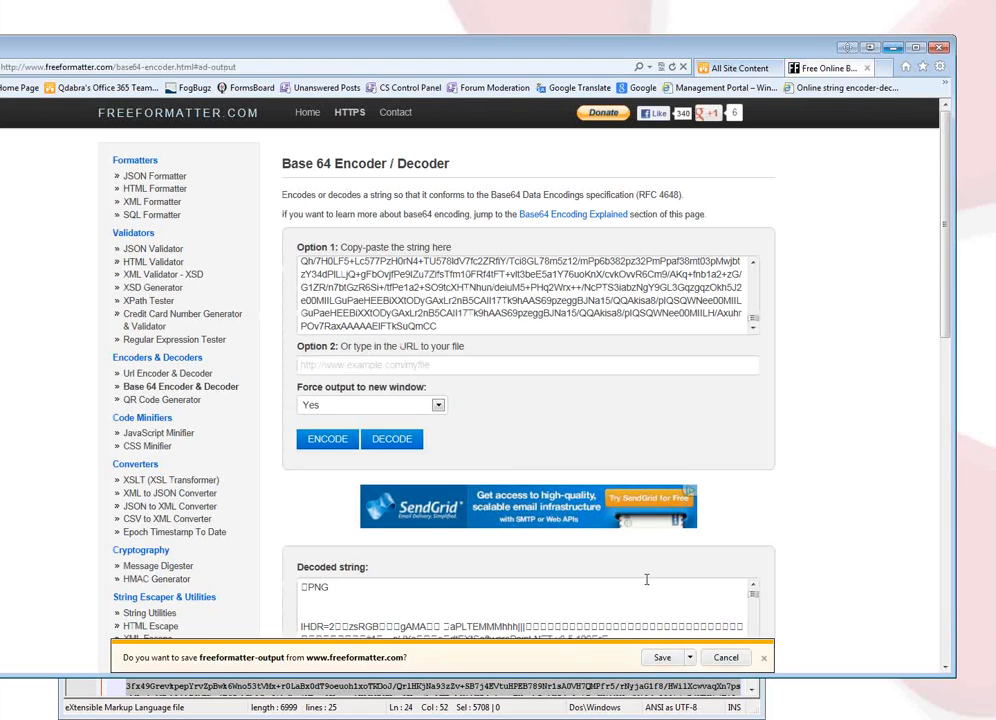
click(663, 657)
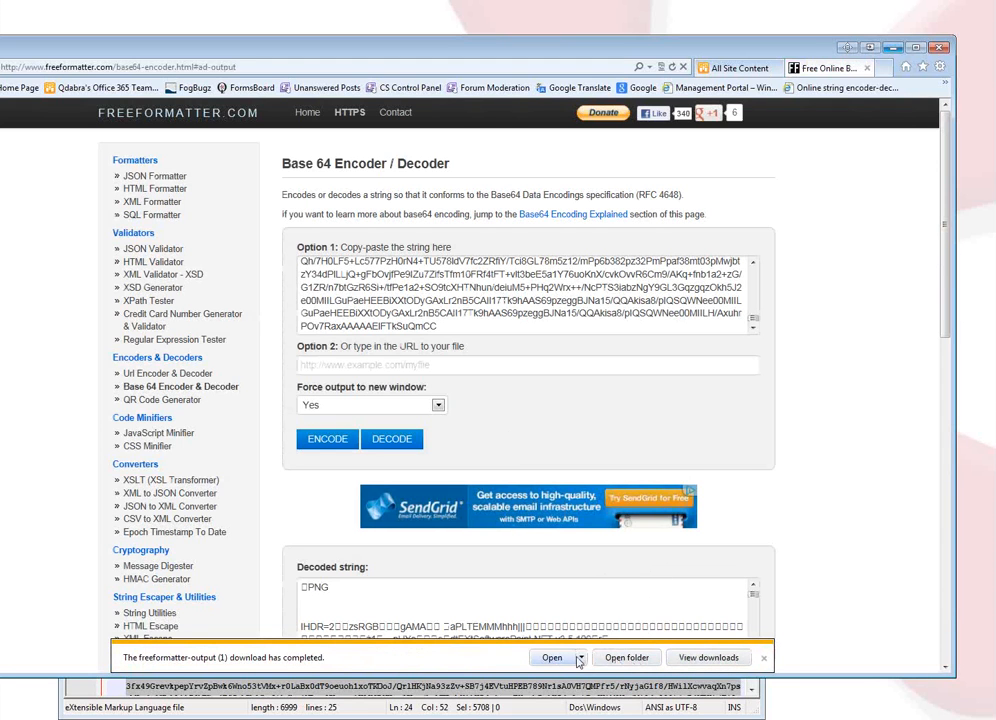
click(626, 657)
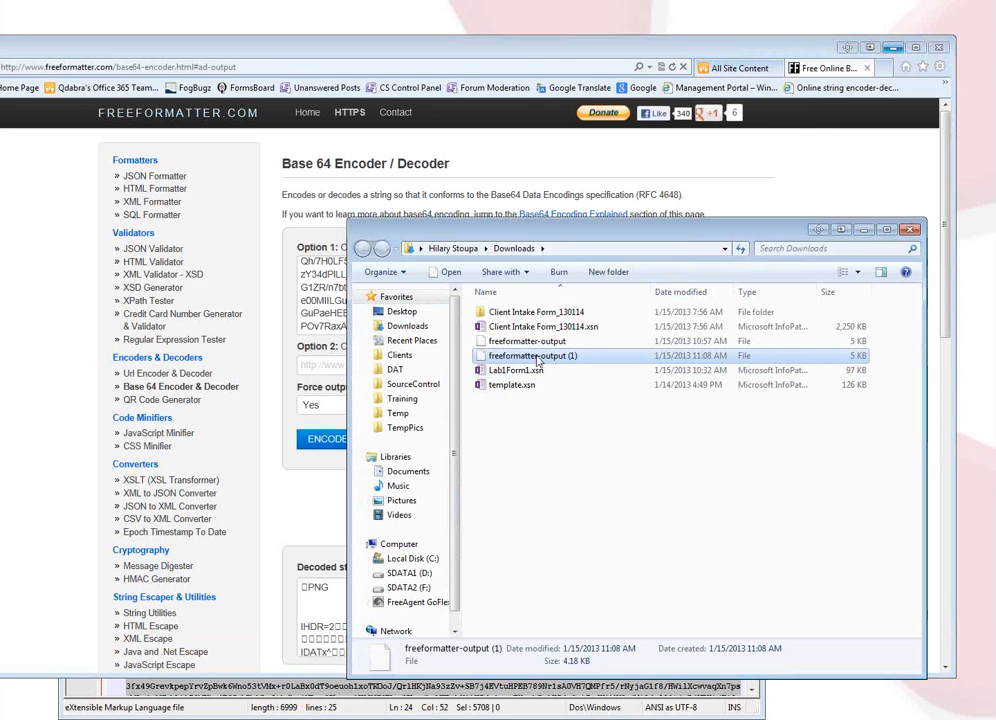
View freeformatter-output (1) in Windows Photo Viewer and close the viewer again
double_click(537, 362)
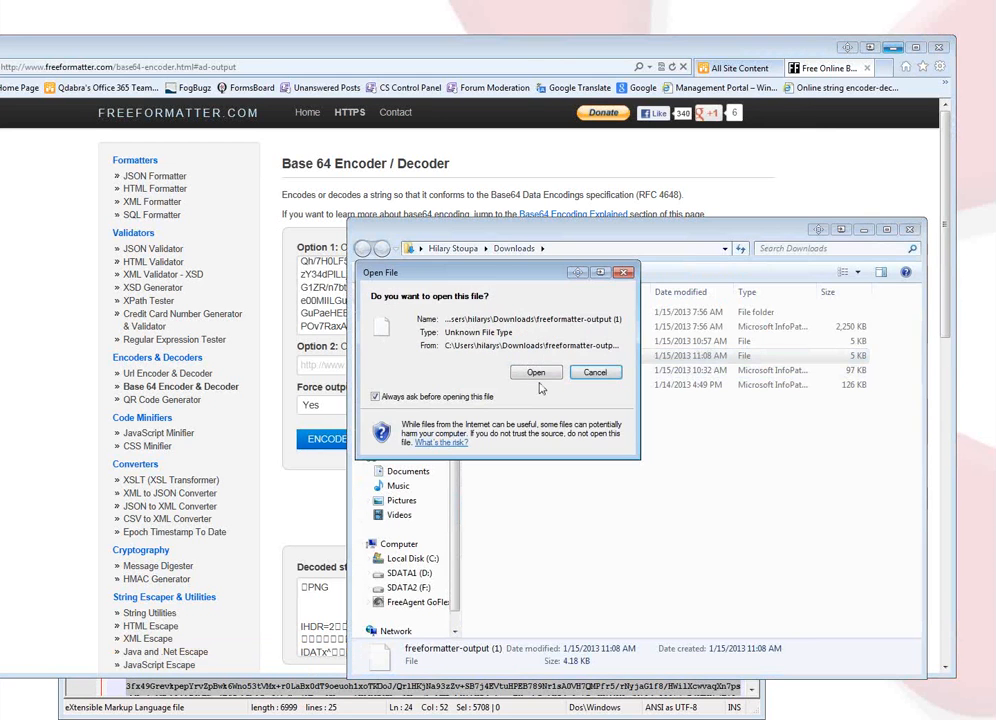
click(574, 312)
click(347, 391)
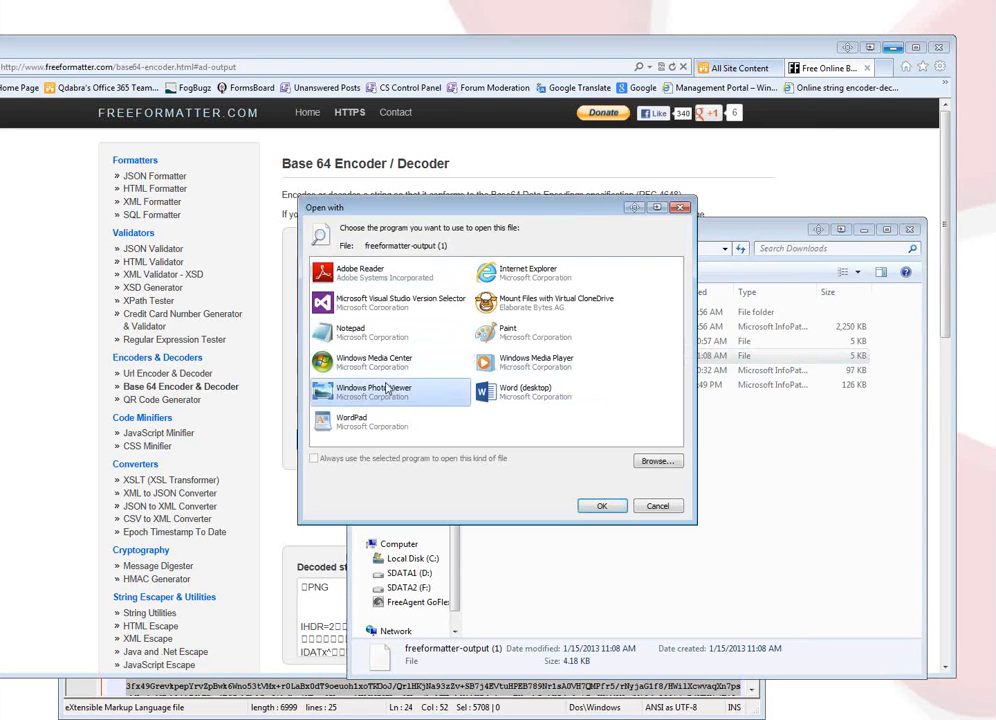
click(588, 506)
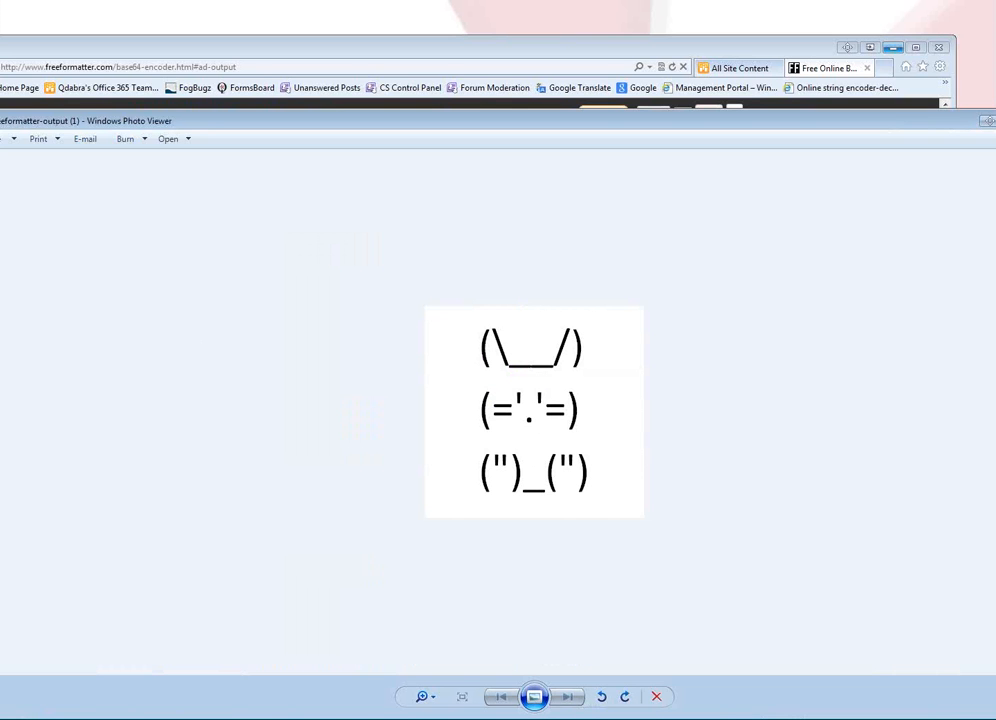
key(alt+F4)
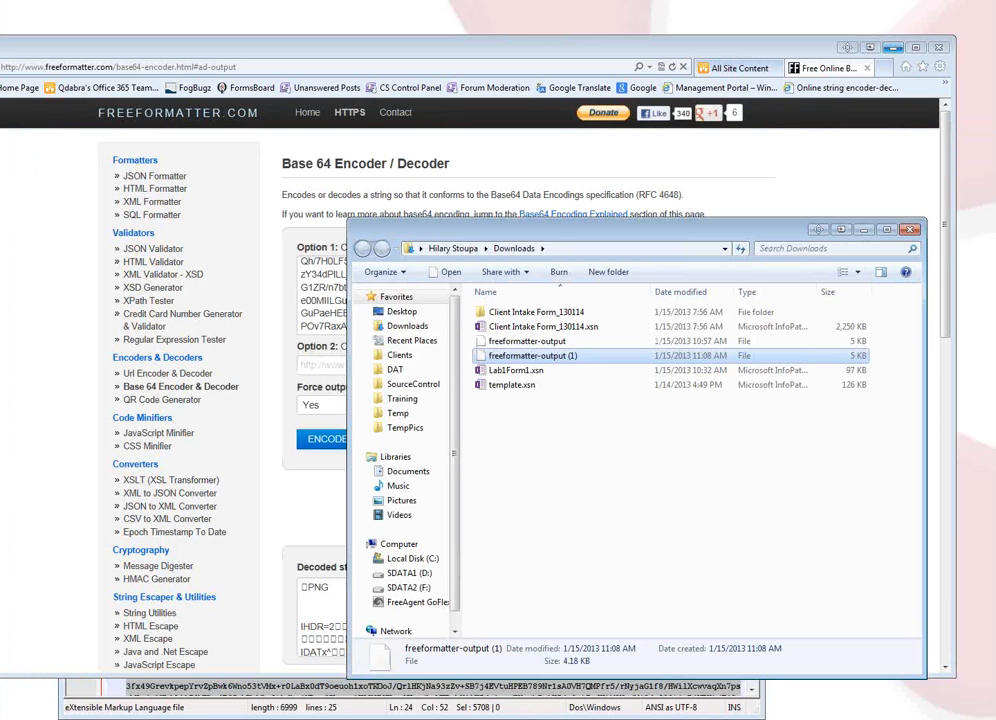
Return to the Base 64 decoder page, check the start of the pasted string and close the browser window
click(734, 189)
scroll(415, 283, up, 10)
scroll(415, 274, up, 10)
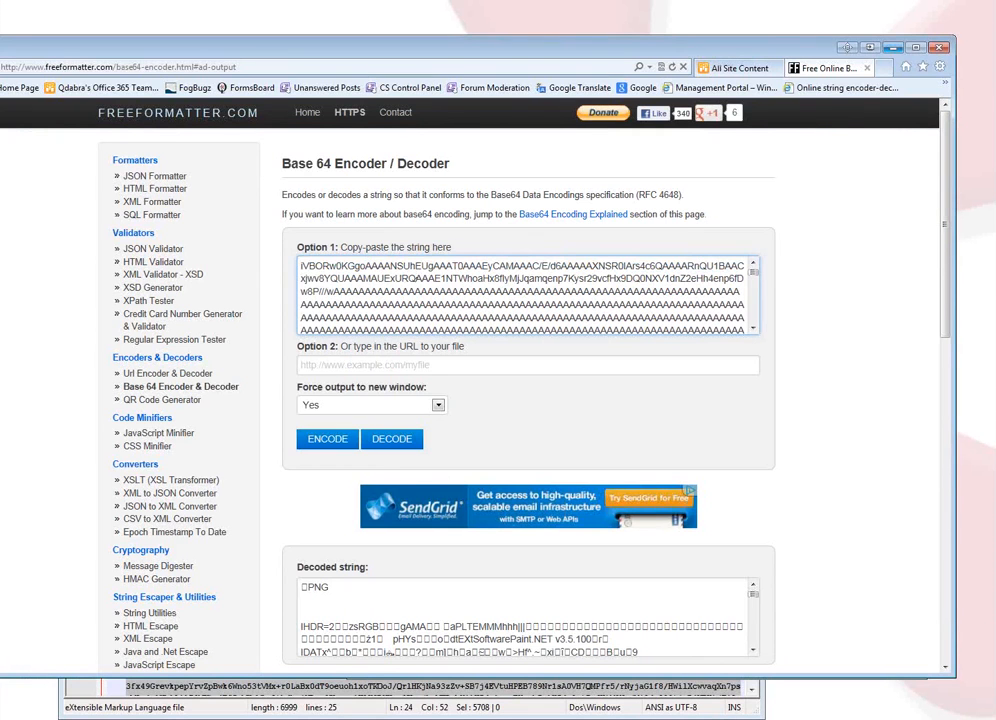
click(940, 46)
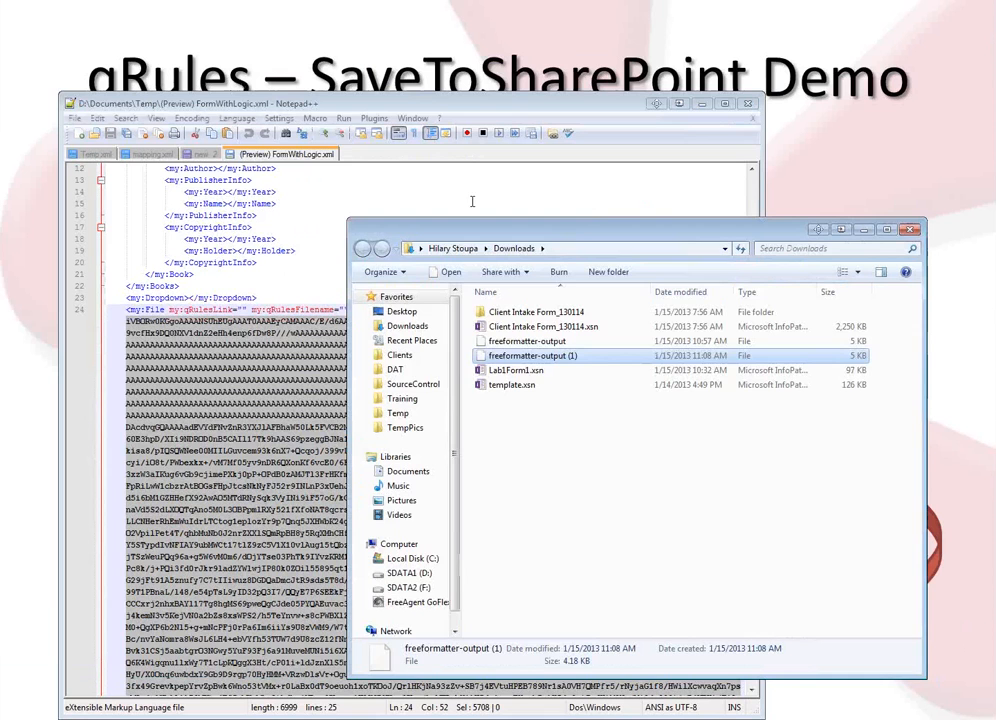
Examine the FormWithLogic.xml source in Notepad++, comparing the size of the encoded my:File content with the other form fields
click(255, 449)
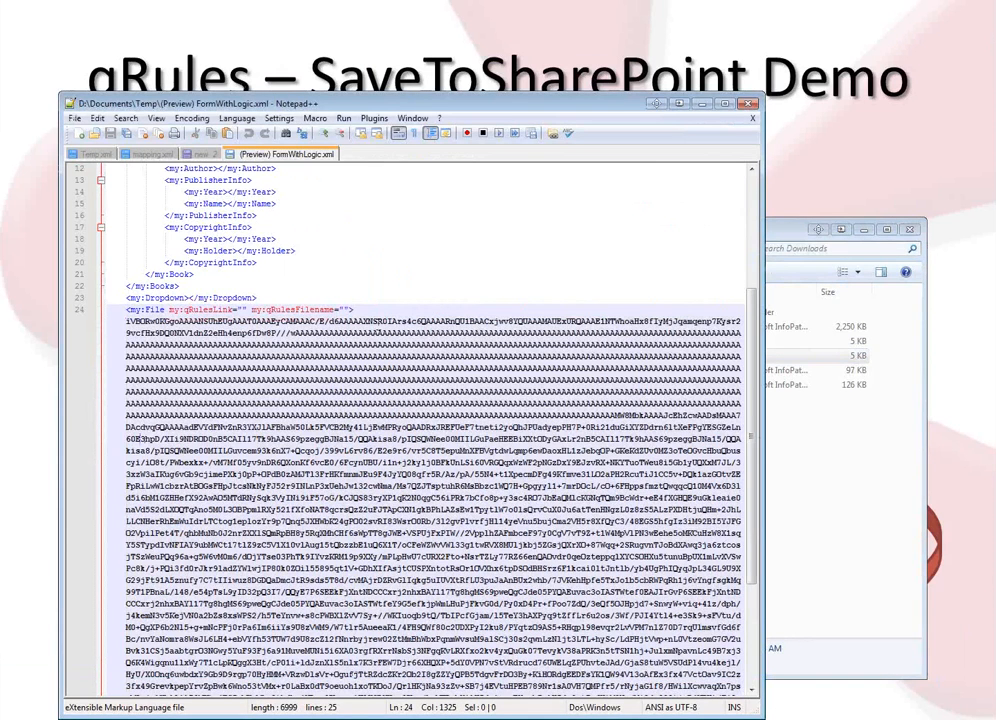
scroll(378, 325, down, 5)
scroll(378, 325, up, 10)
scroll(378, 325, down, 5)
scroll(378, 325, down, 5)
scroll(378, 325, up, 7)
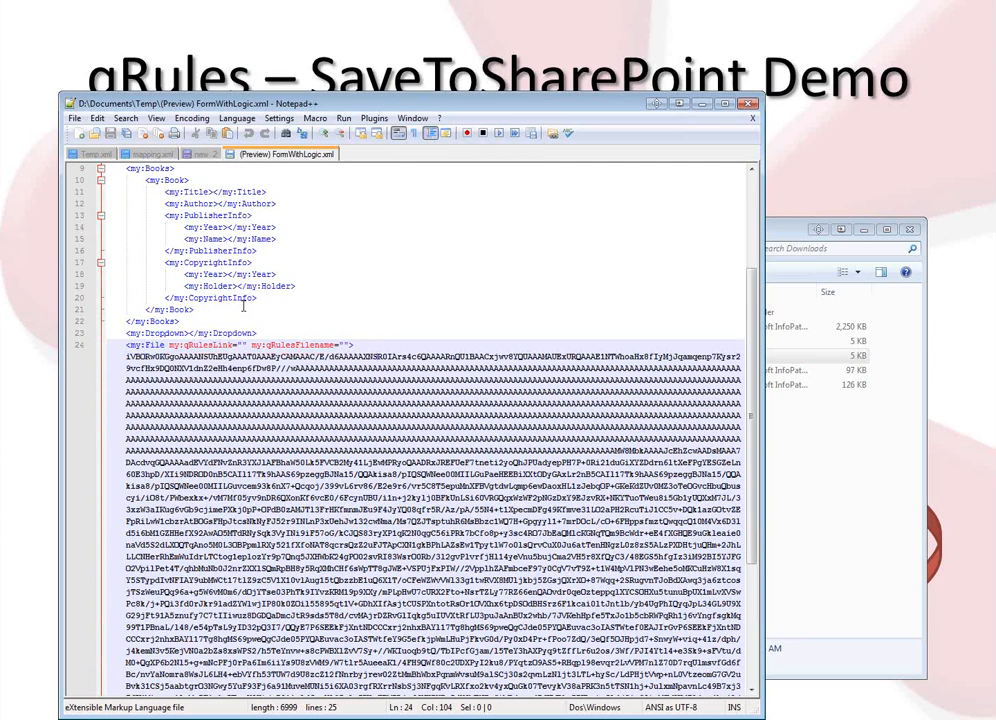
scroll(242, 307, up, 3)
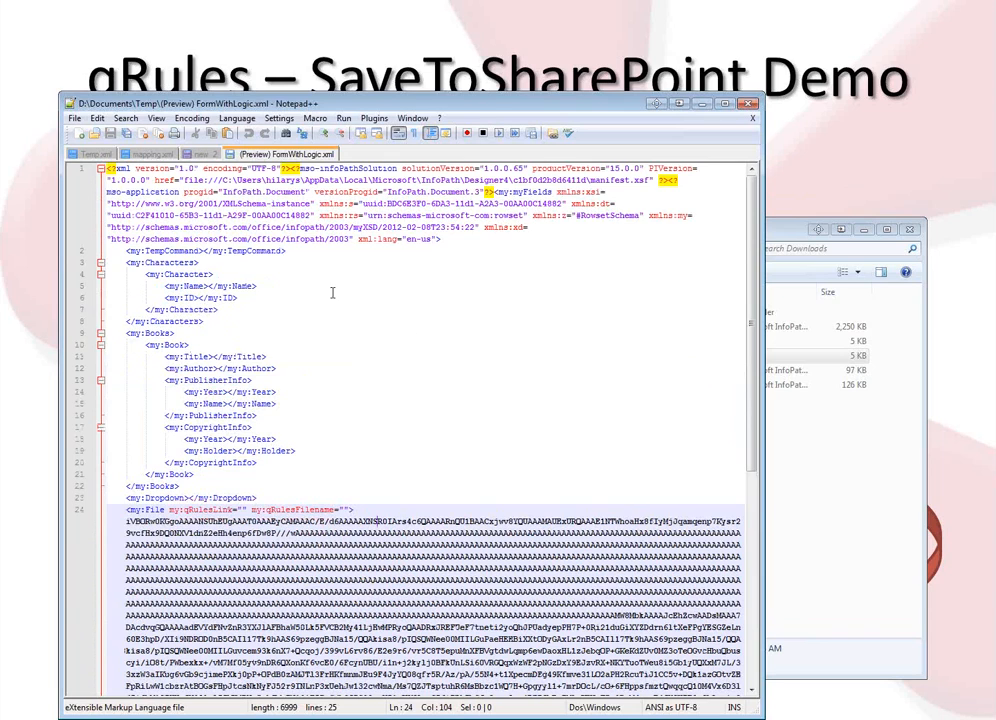
scroll(410, 420, down, 10)
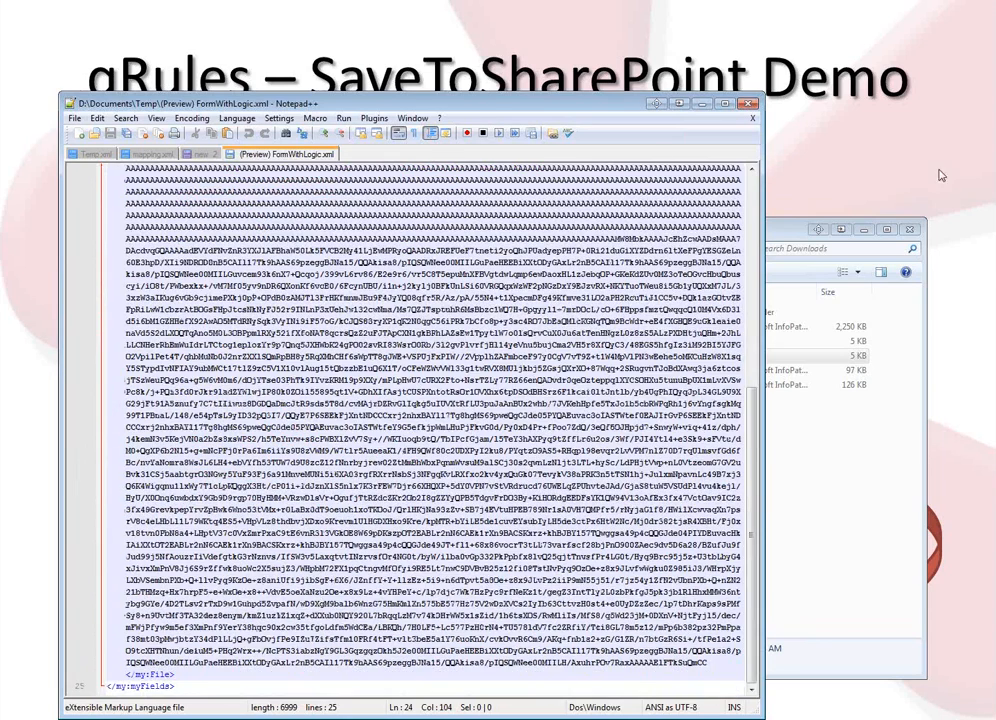
Open qRulesModule3.xsn from the qRules training folder Lab 3 in InfoPath design mode
click(822, 464)
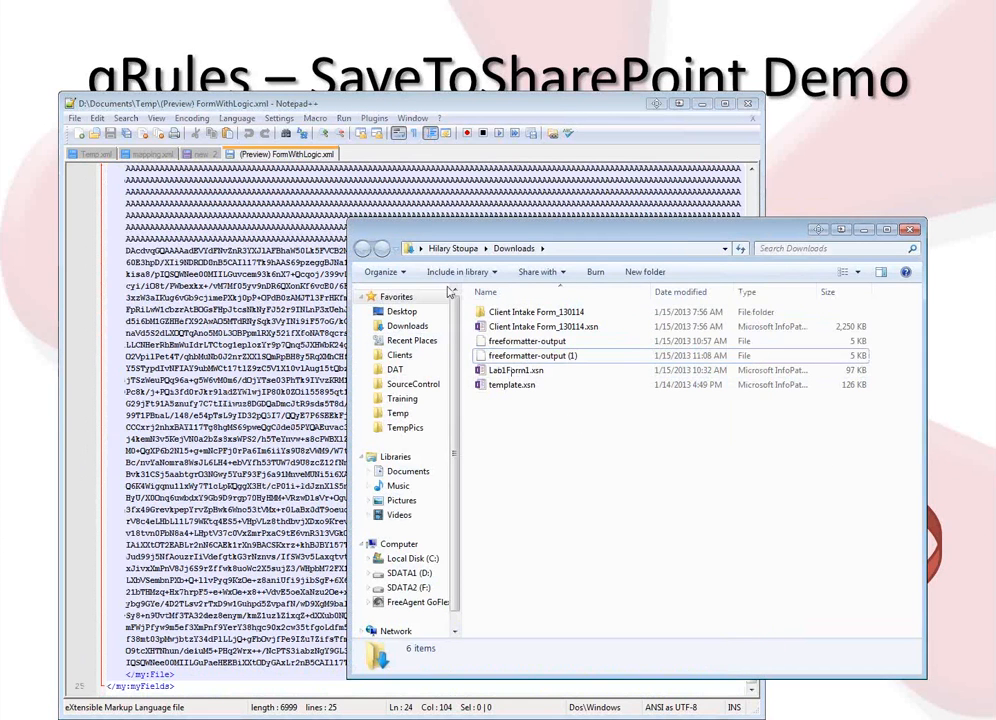
click(402, 398)
double_click(502, 352)
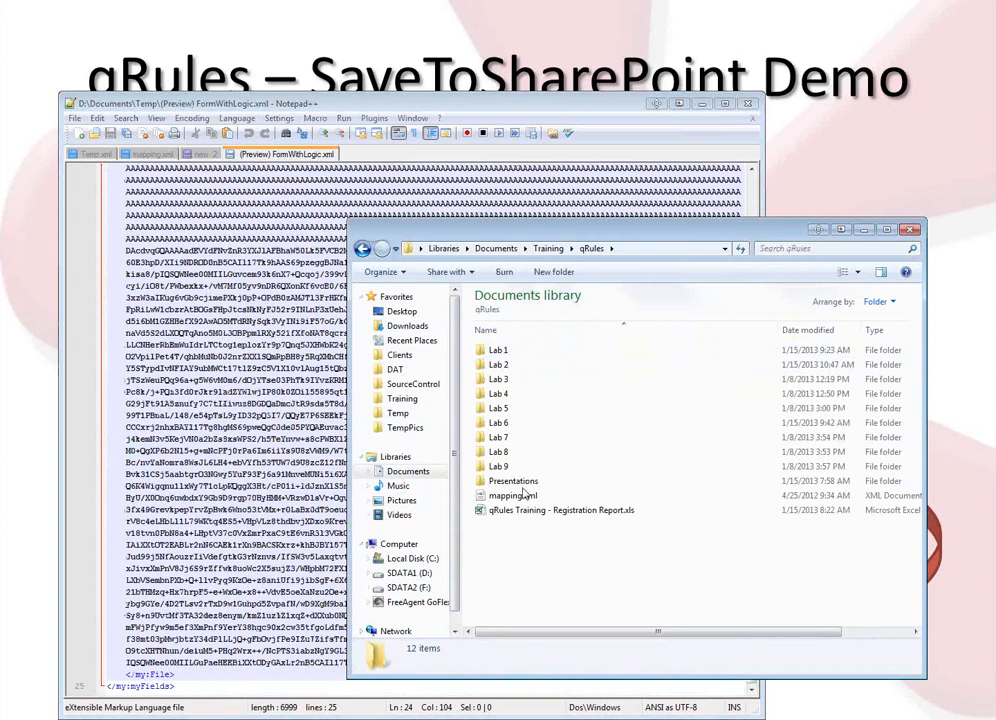
double_click(499, 379)
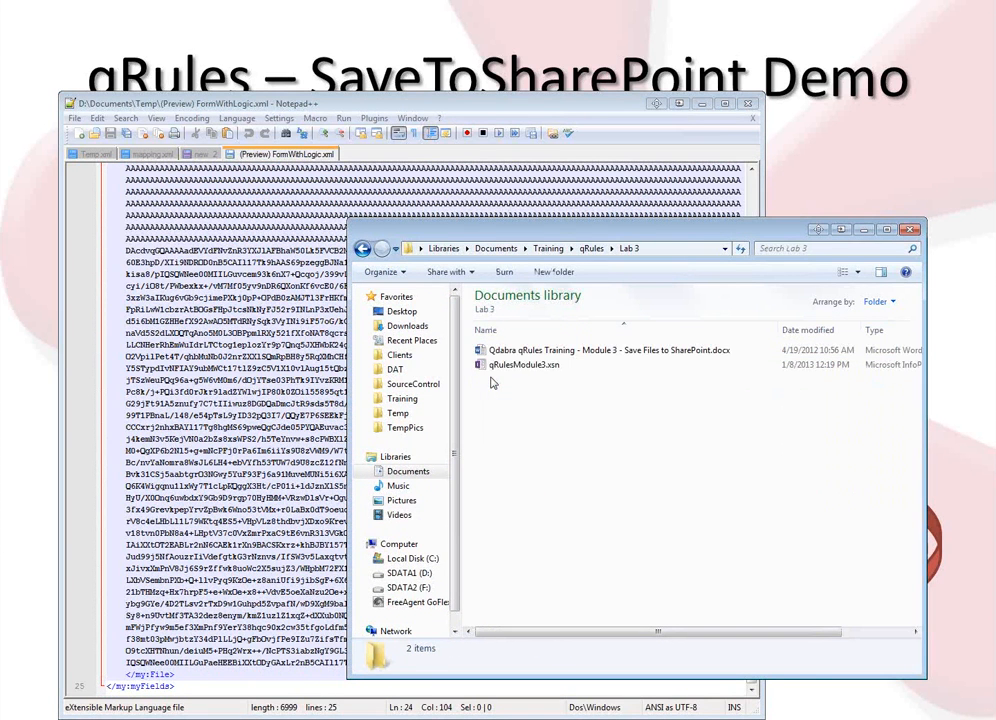
click(516, 367)
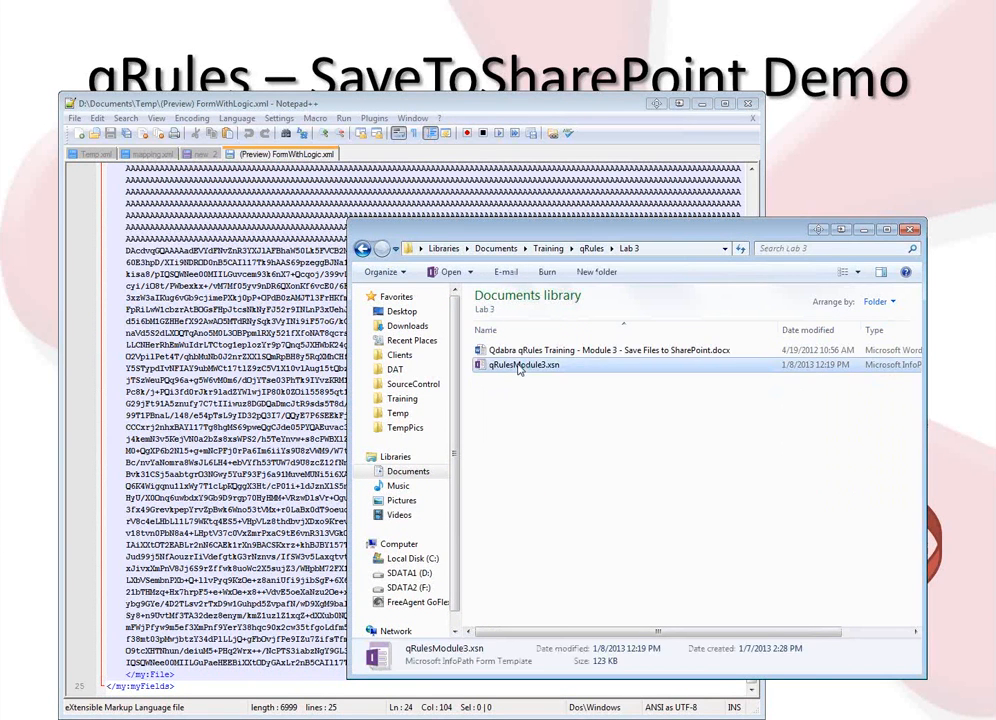
right_click(519, 367)
click(545, 380)
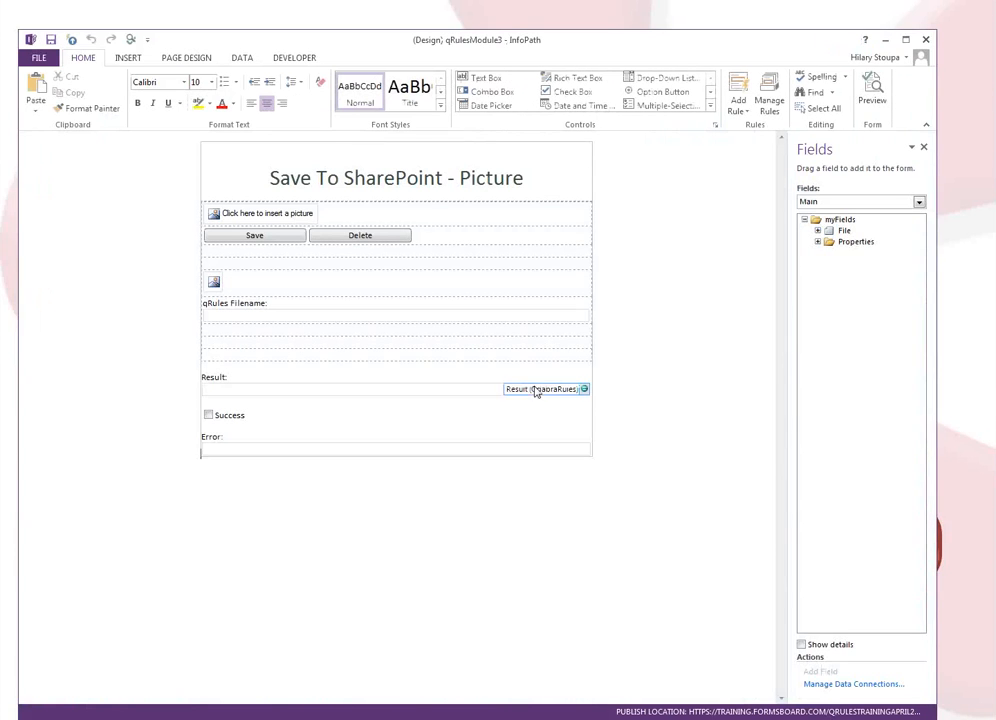
Expand the Properties group and the File field, and examine File with its qRulesLink and qRulesFilename attributes
click(818, 241)
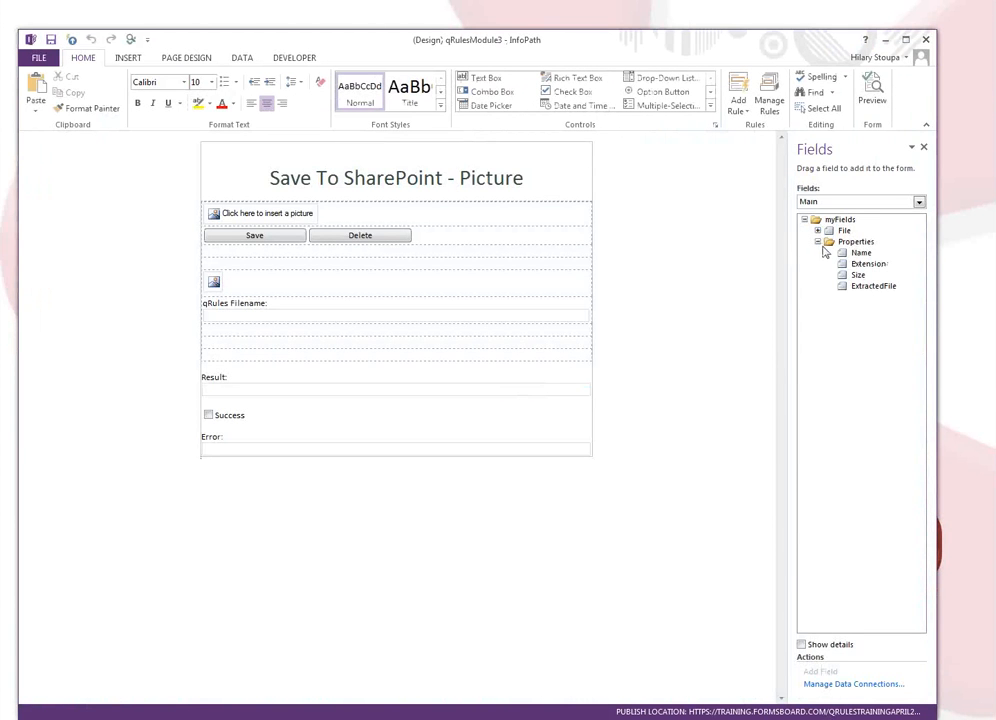
click(818, 231)
click(828, 232)
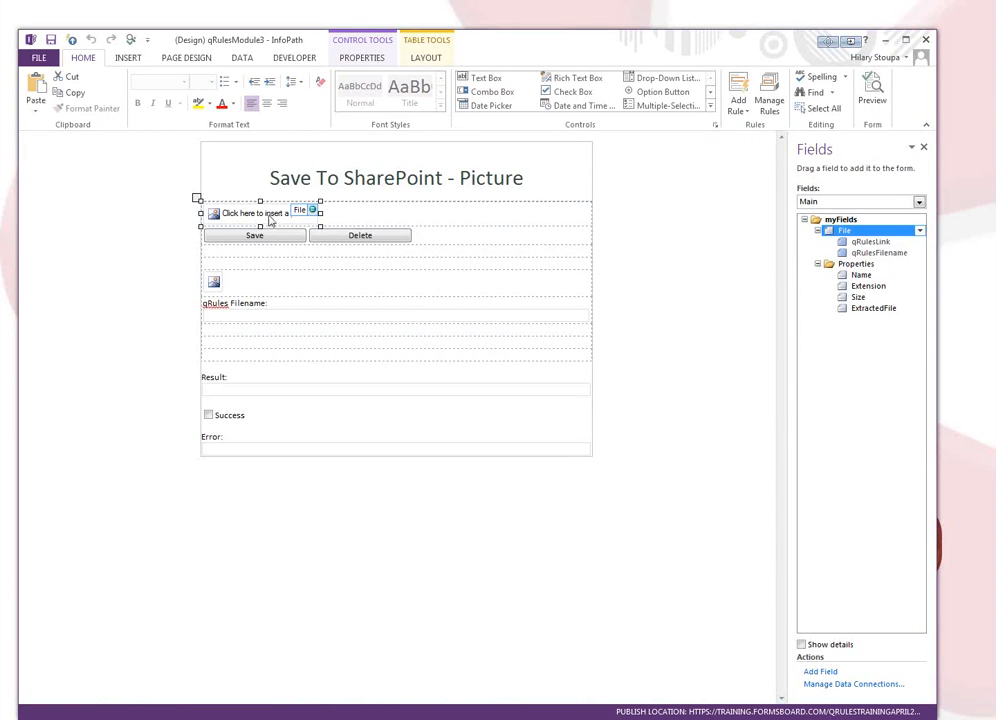
click(852, 242)
click(858, 251)
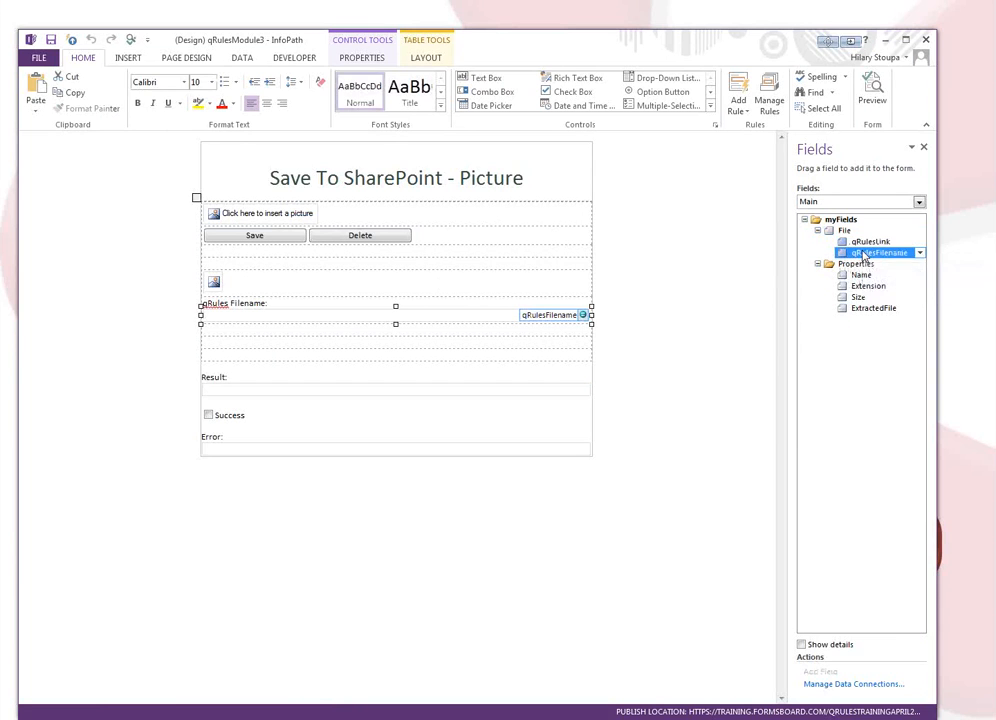
click(856, 242)
click(844, 229)
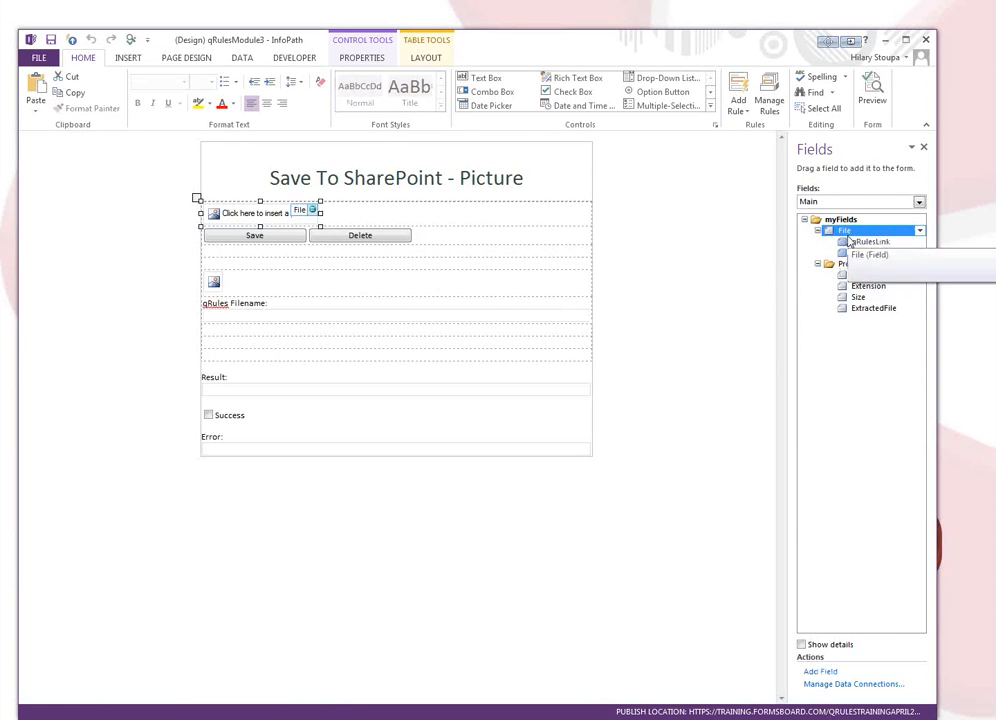
Add a Picture or File Attachment (base64) field named AccountingInformation to myFields and widen the Fields pane
click(841, 219)
right_click(843, 220)
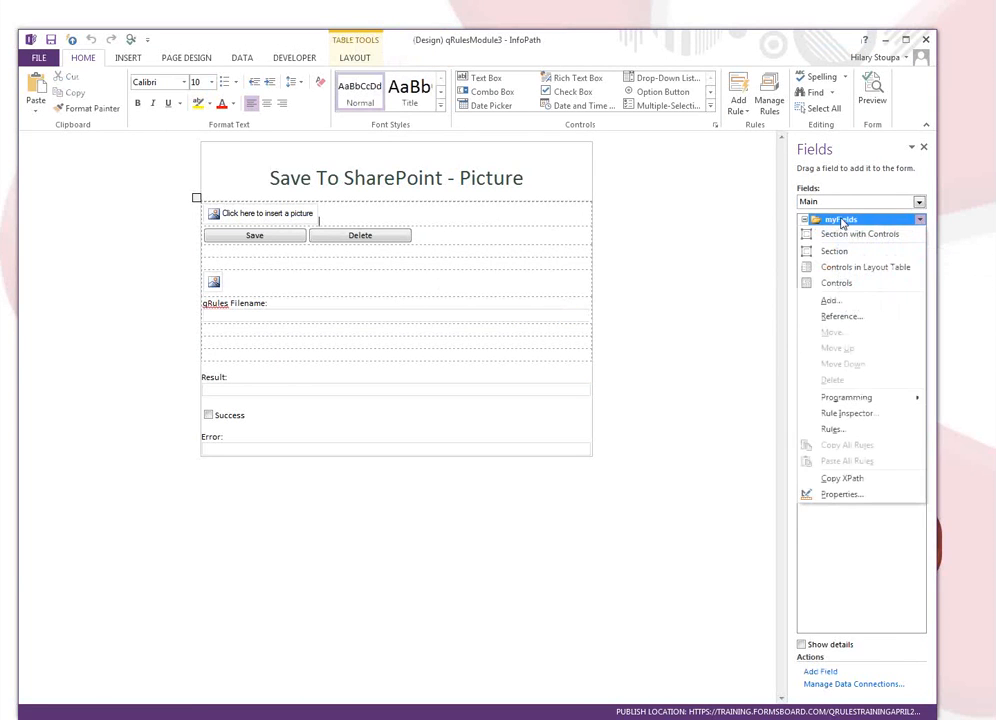
click(830, 301)
text(AccountingInformation)
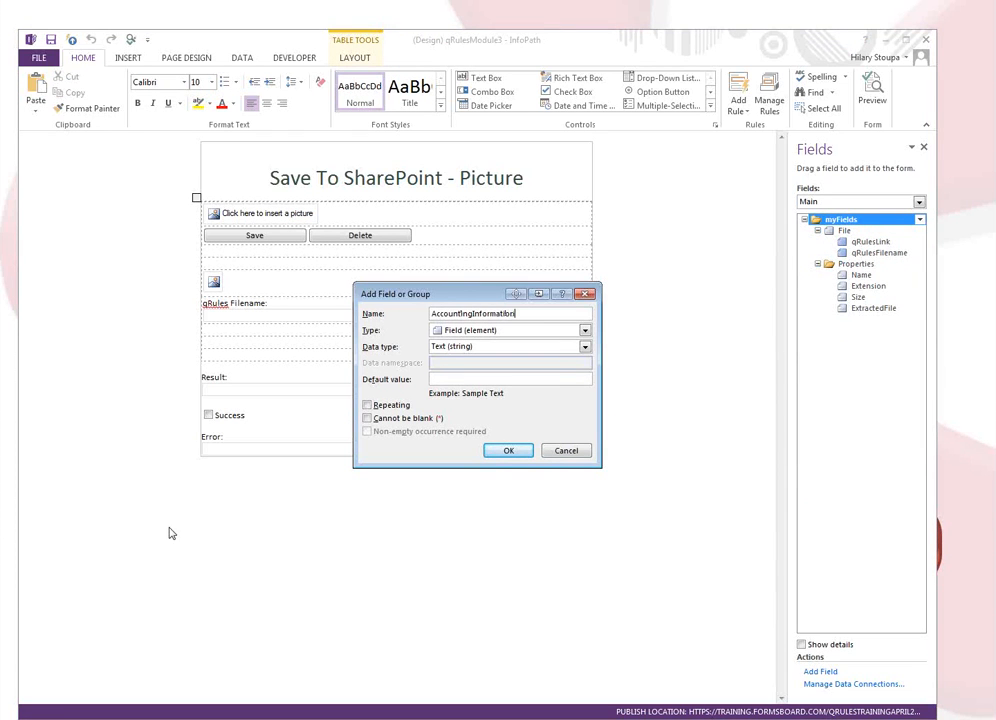
click(584, 346)
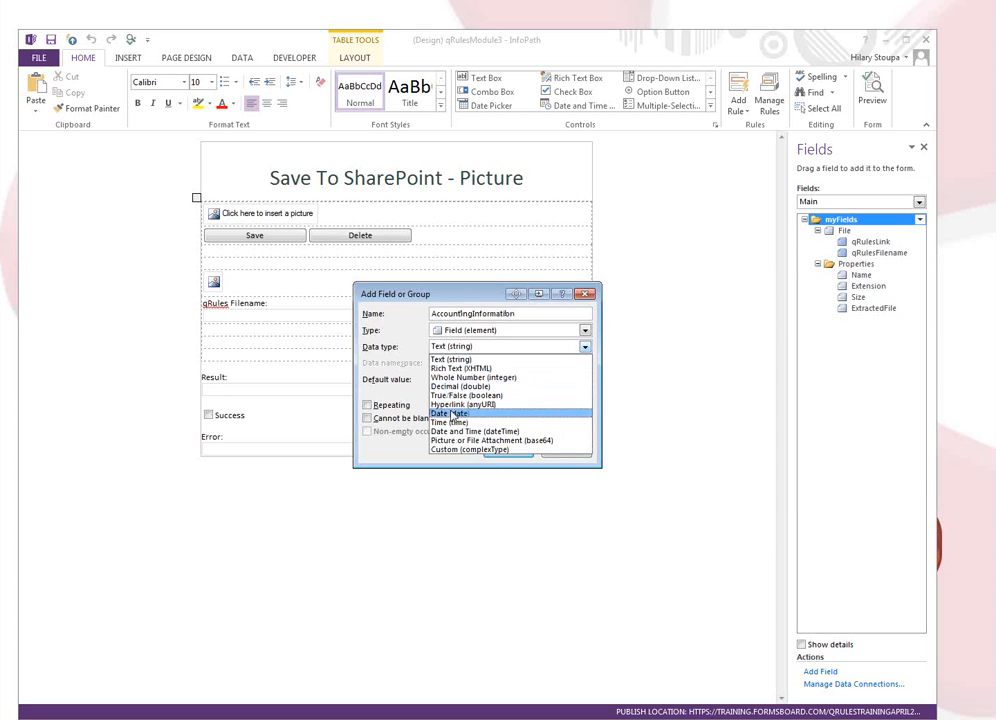
click(465, 440)
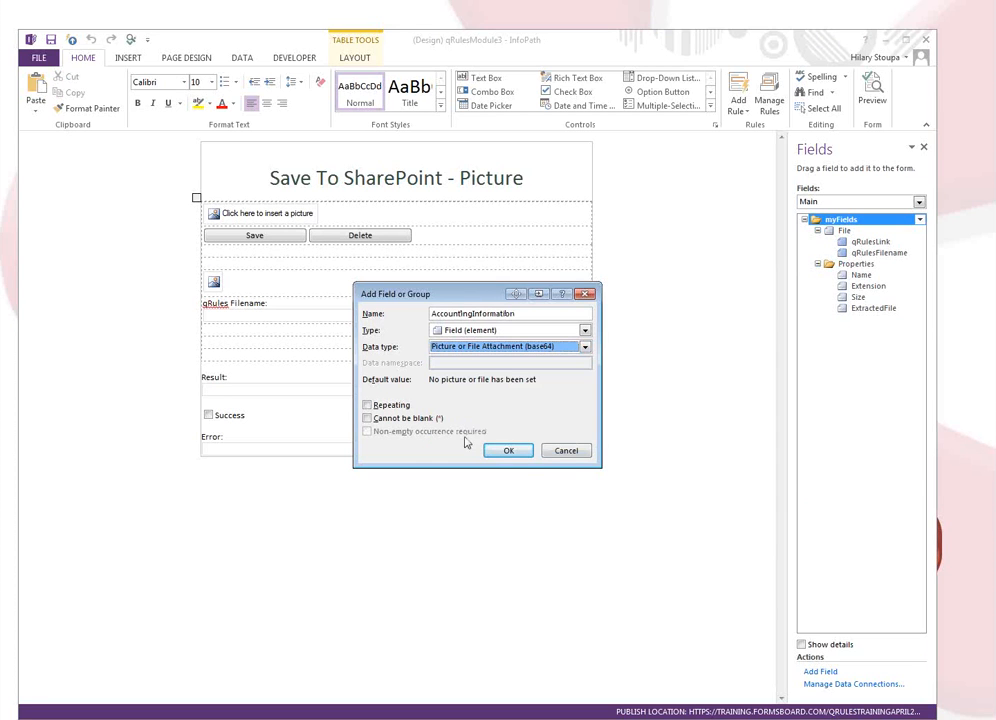
click(508, 451)
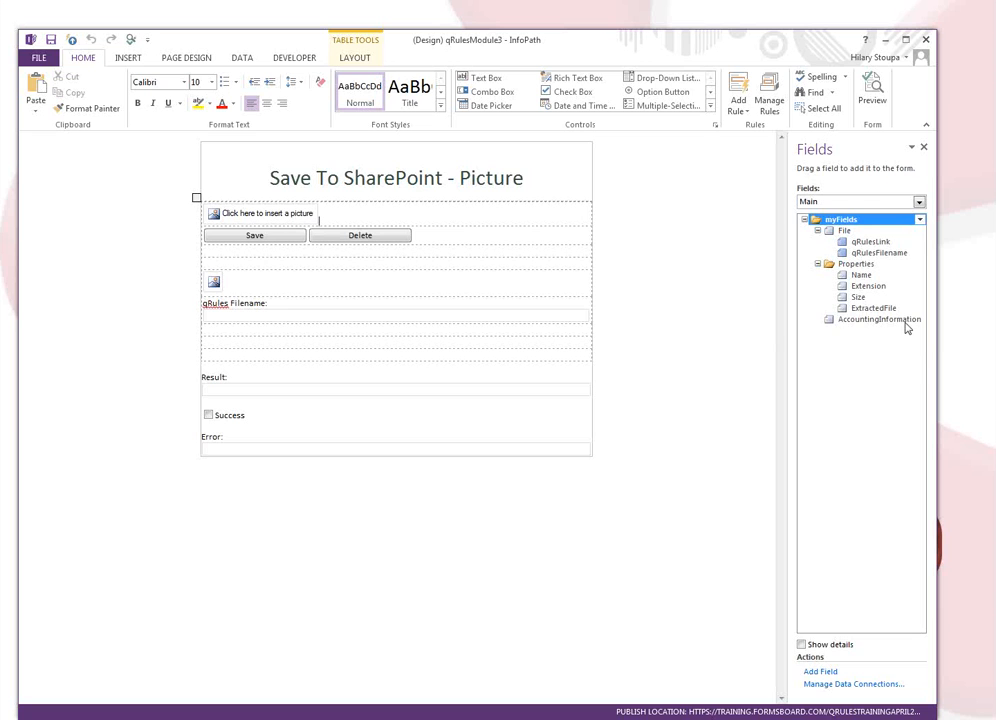
click(846, 320)
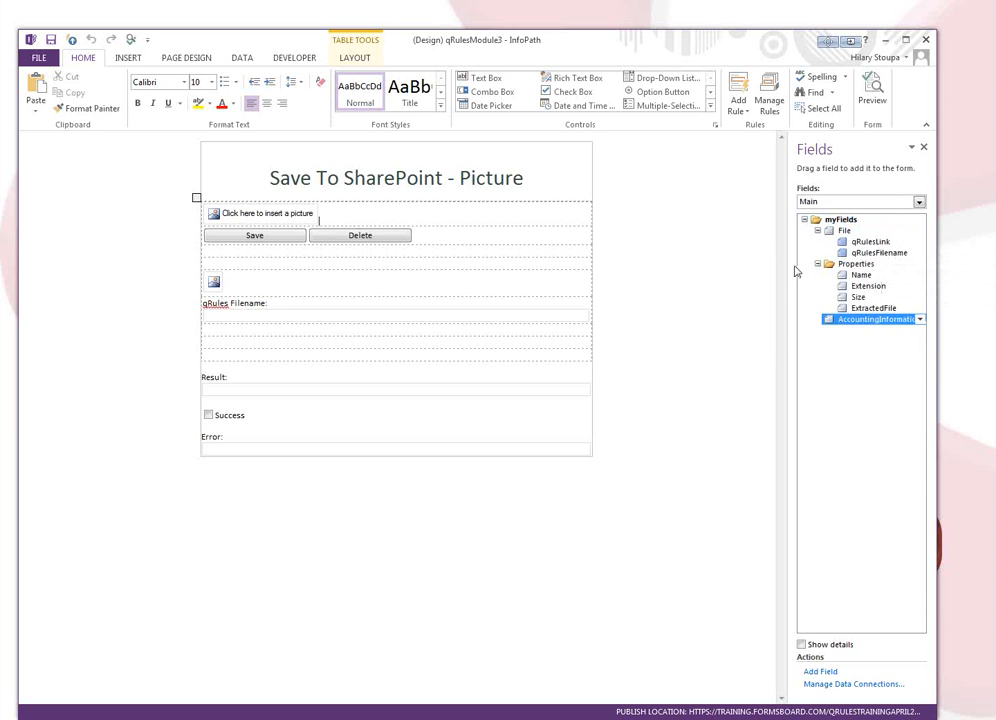
drag(791, 269, 520, 287)
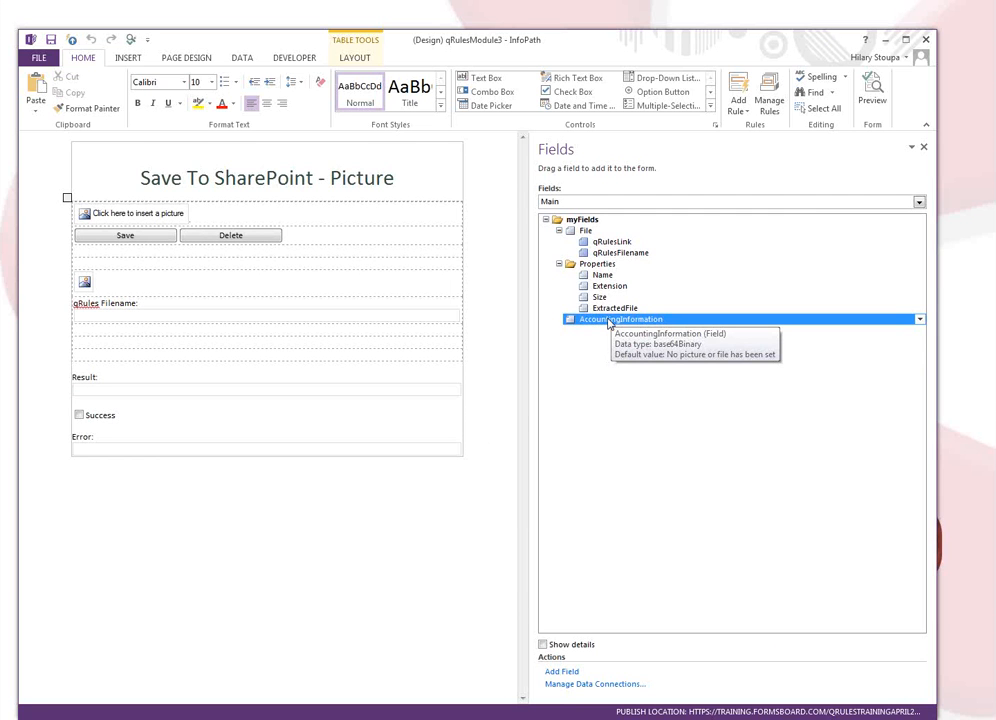
Try to add a new text attribute named qRulesLink to the AccountingInformation field
right_click(608, 320)
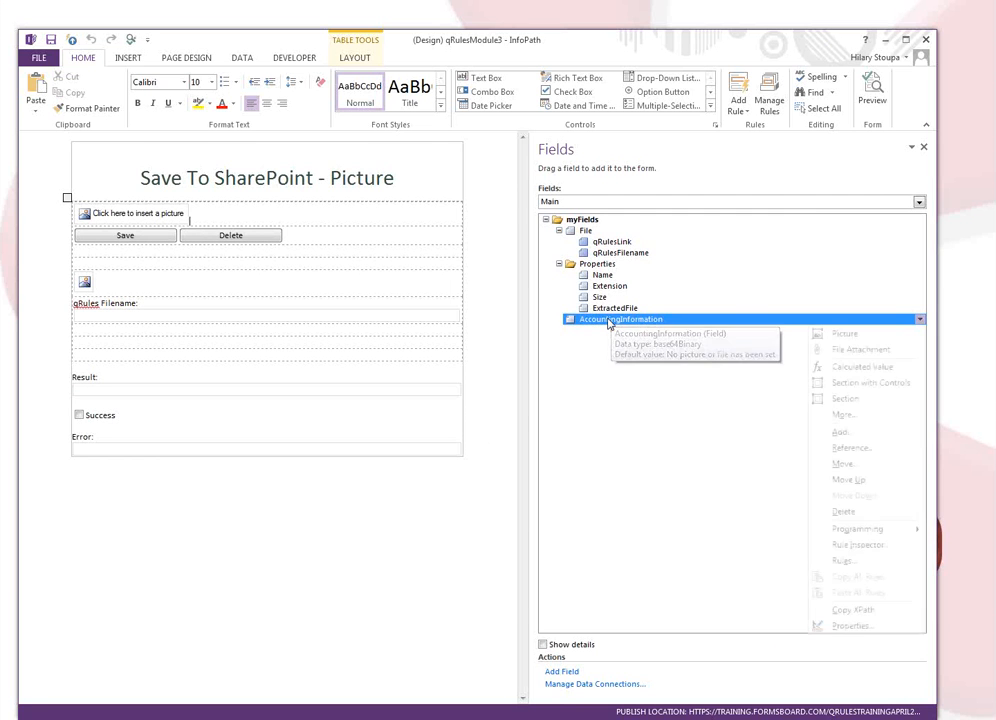
click(846, 436)
text(a)
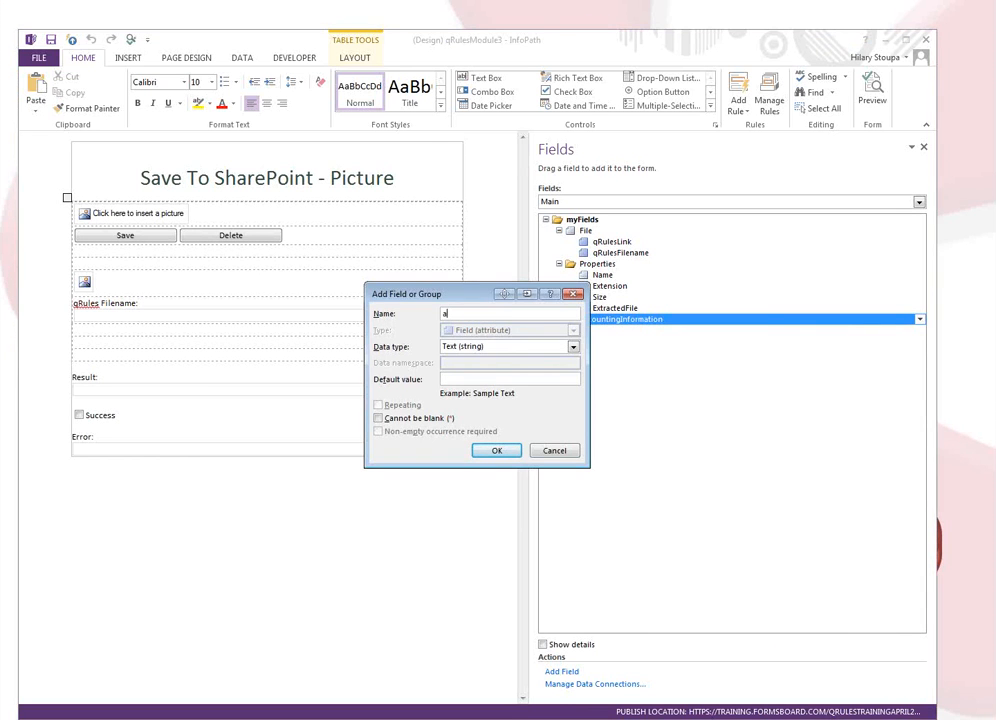
key(BackSpace)
text(qRulesLink)
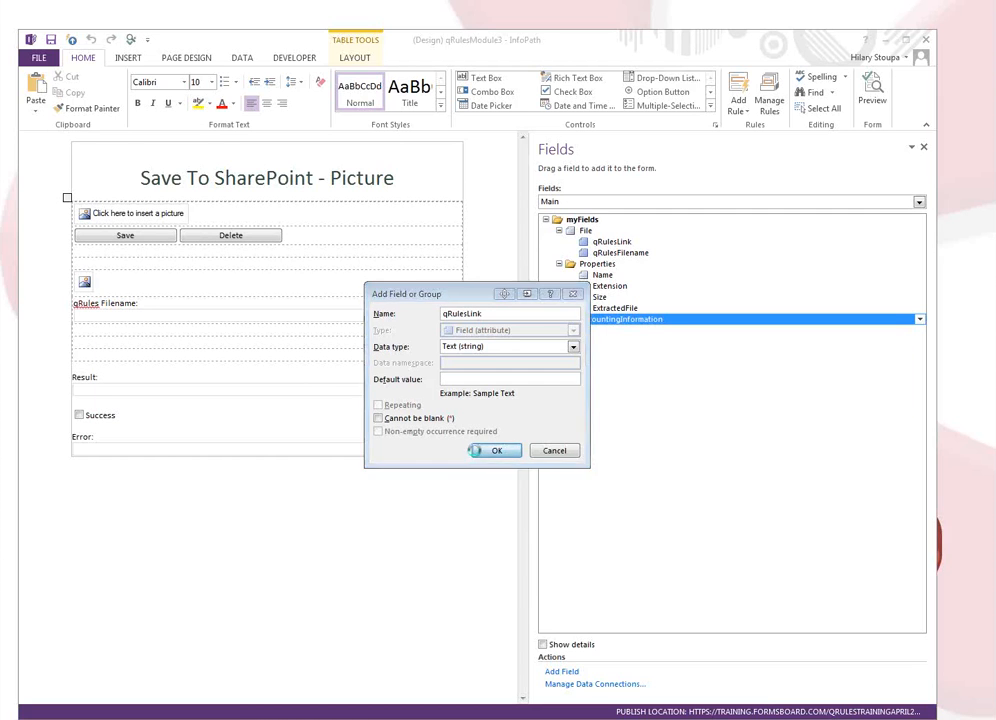
click(476, 454)
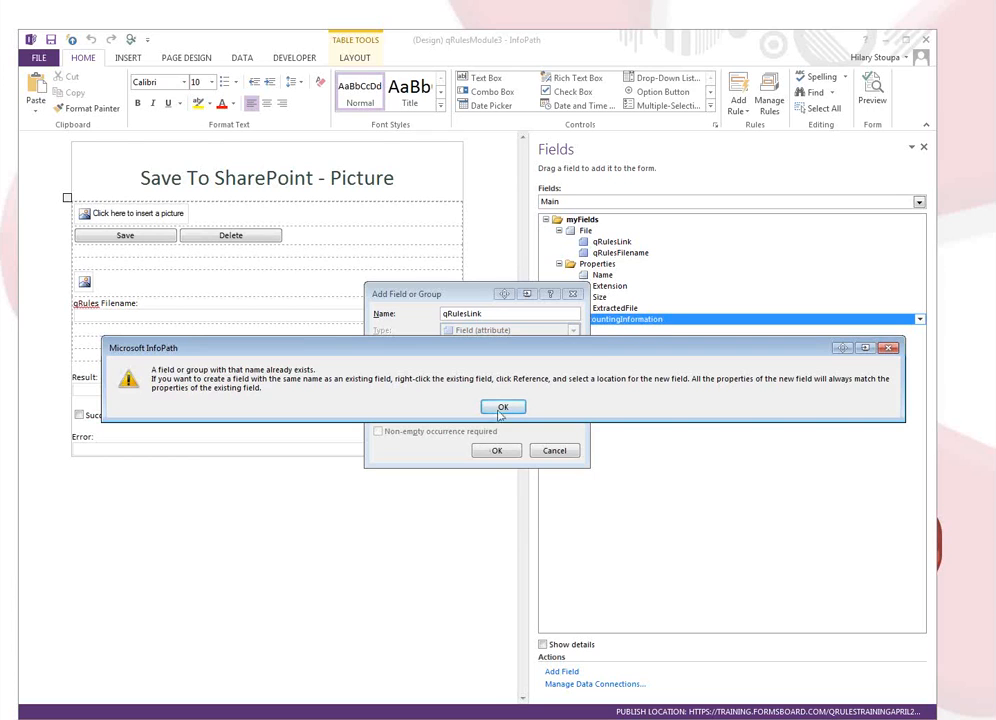
click(503, 410)
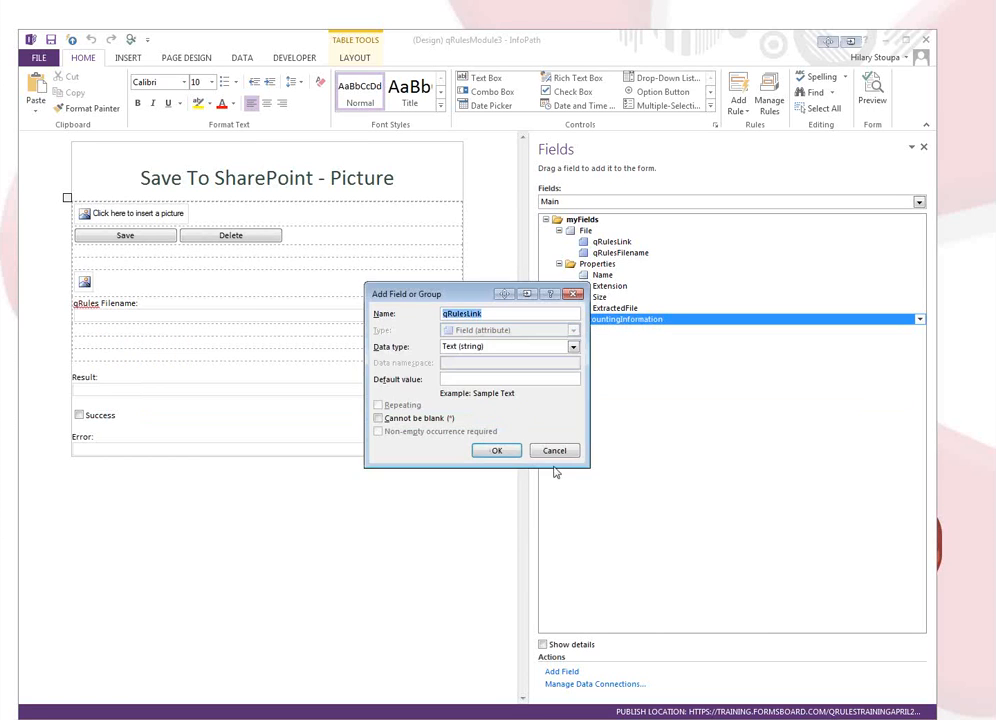
click(551, 509)
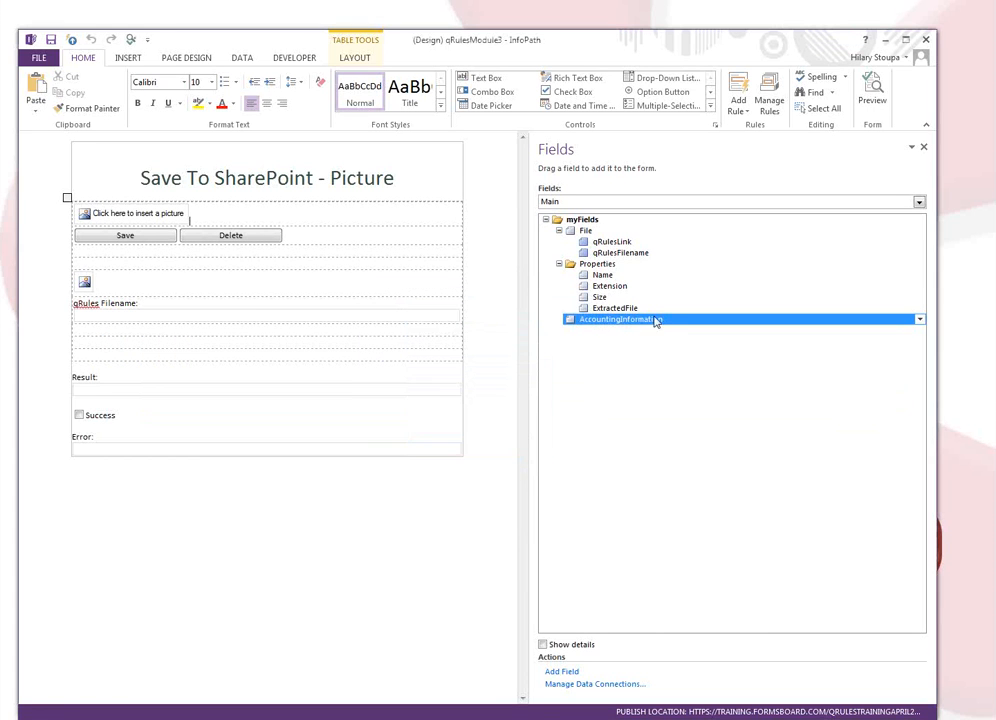
Create a reference of File's qRulesLink attribute under the AccountingInformation field
right_click(613, 244)
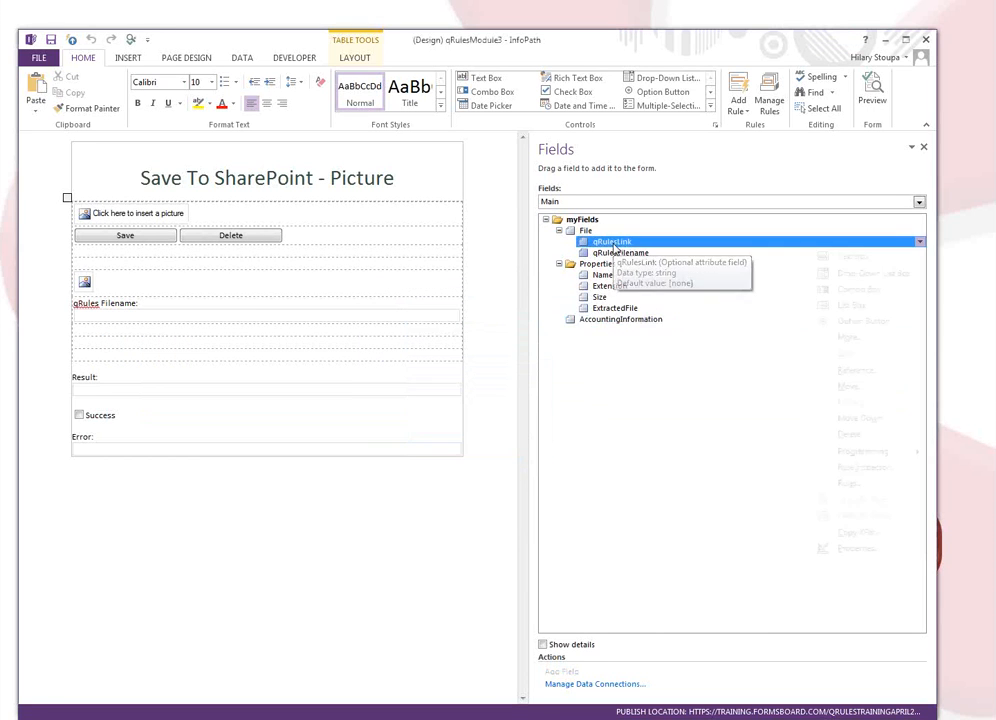
click(835, 372)
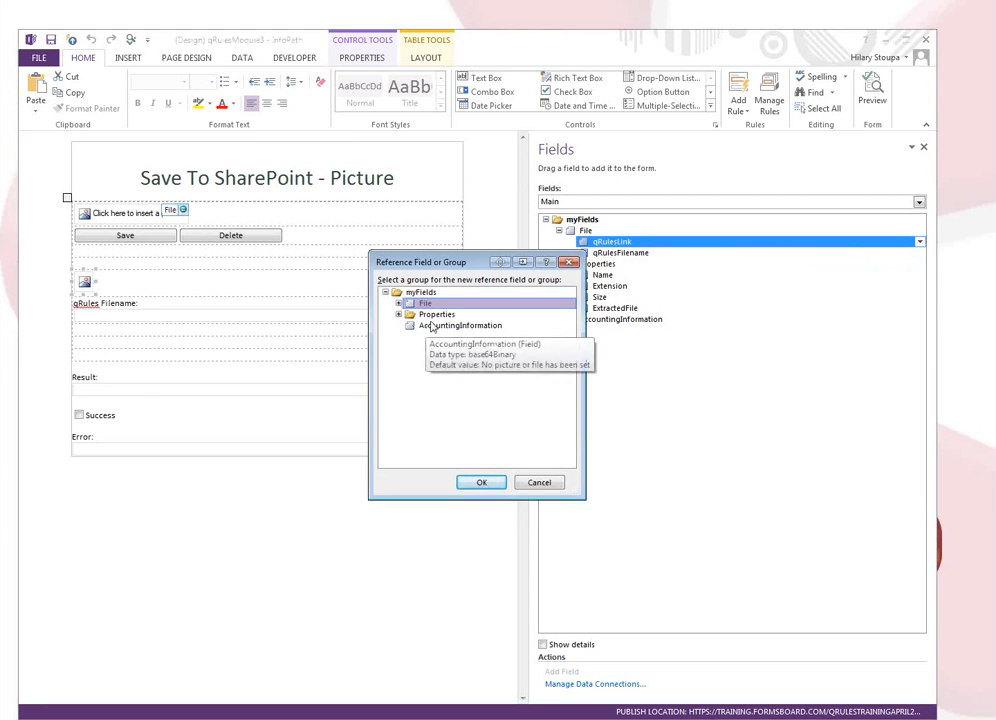
click(477, 330)
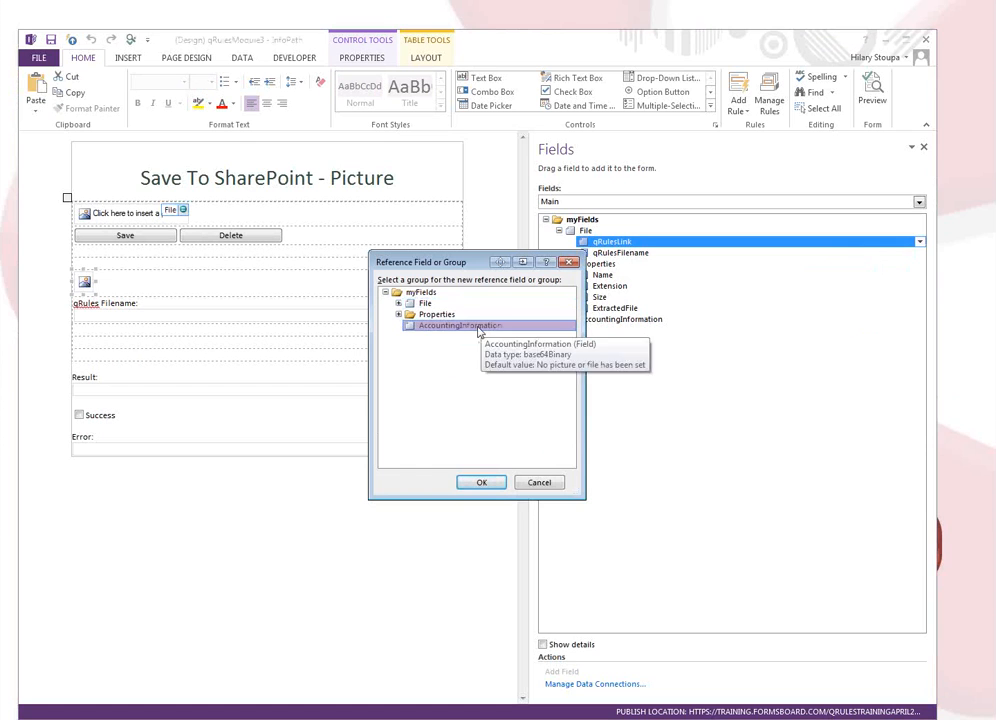
click(473, 485)
click(600, 330)
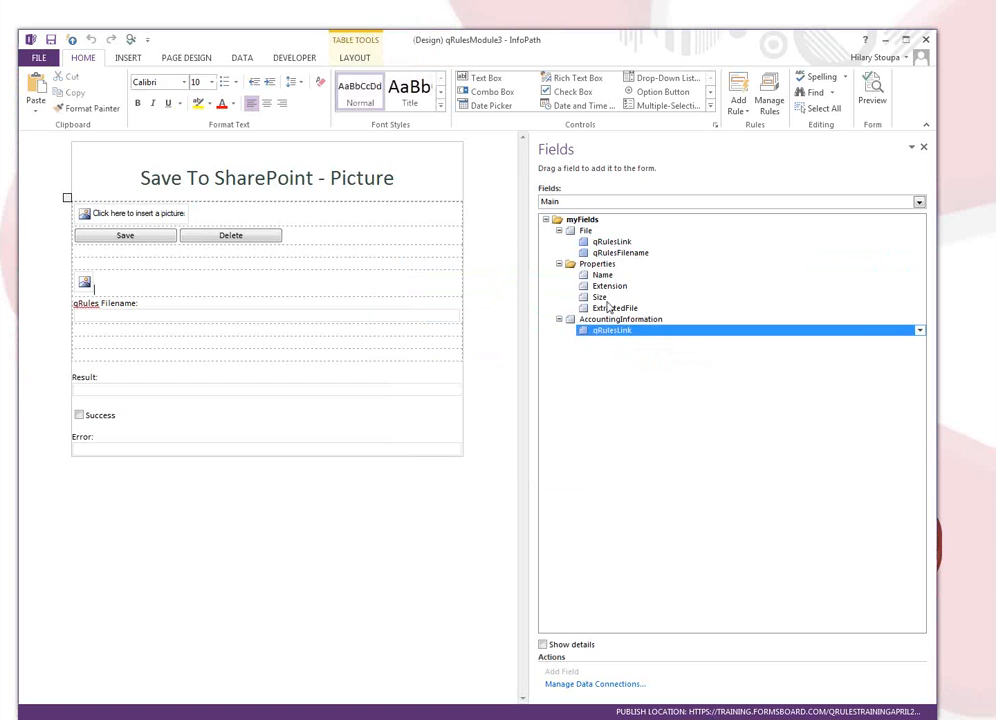
Create a reference of File's qRulesFilename attribute under the AccountingInformation field
click(609, 243)
click(612, 252)
click(919, 252)
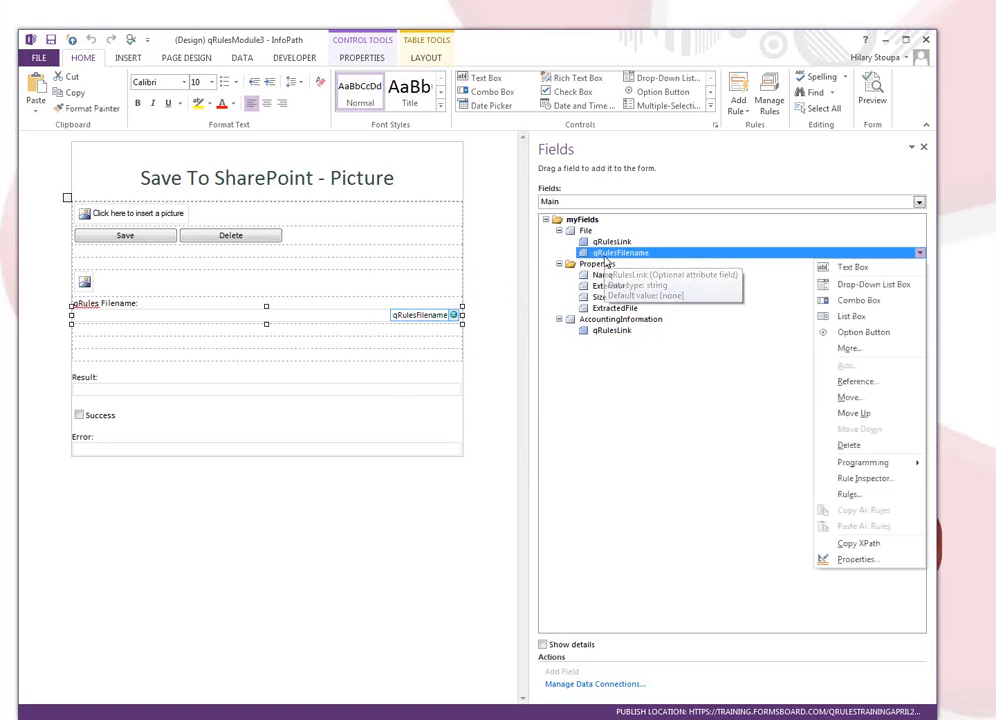
click(843, 384)
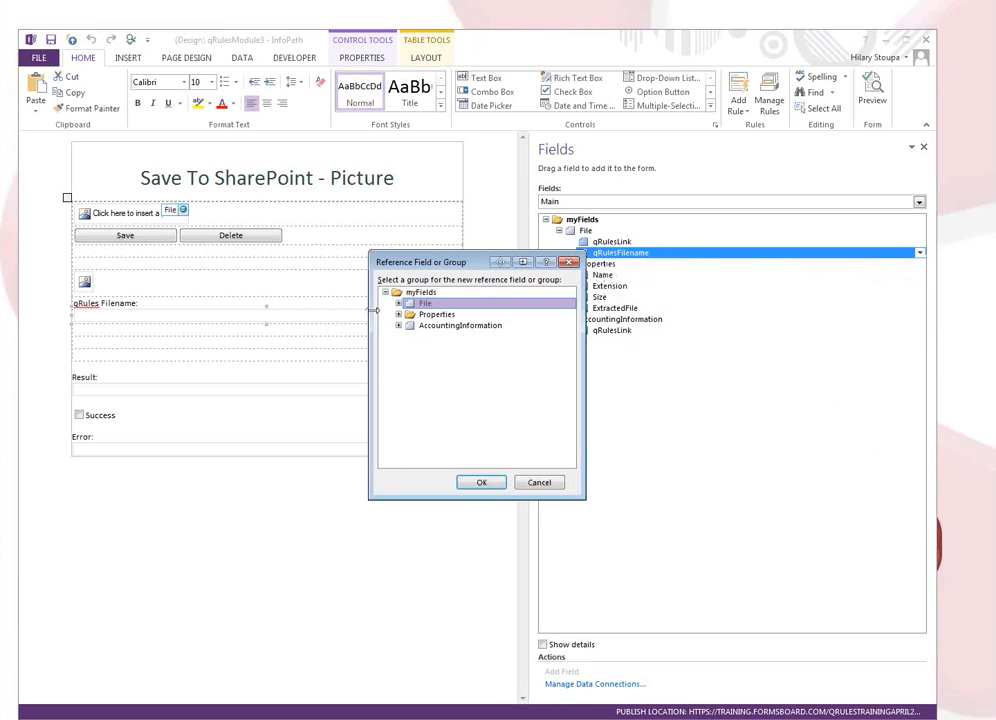
click(417, 328)
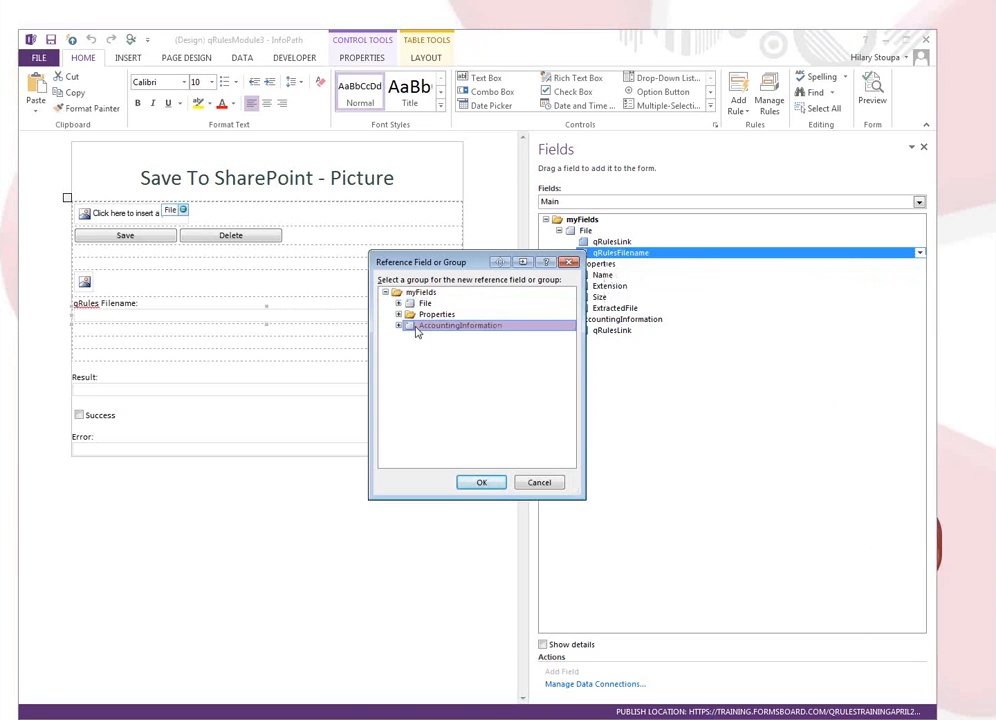
click(483, 484)
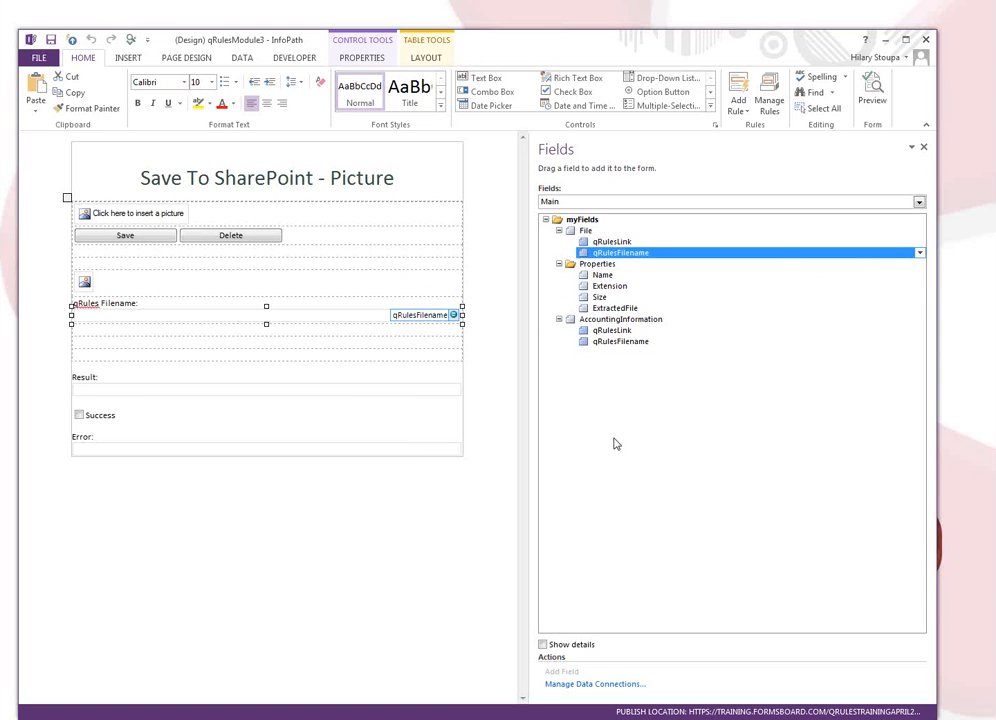
Add a group named accounting under myFields
right_click(579, 220)
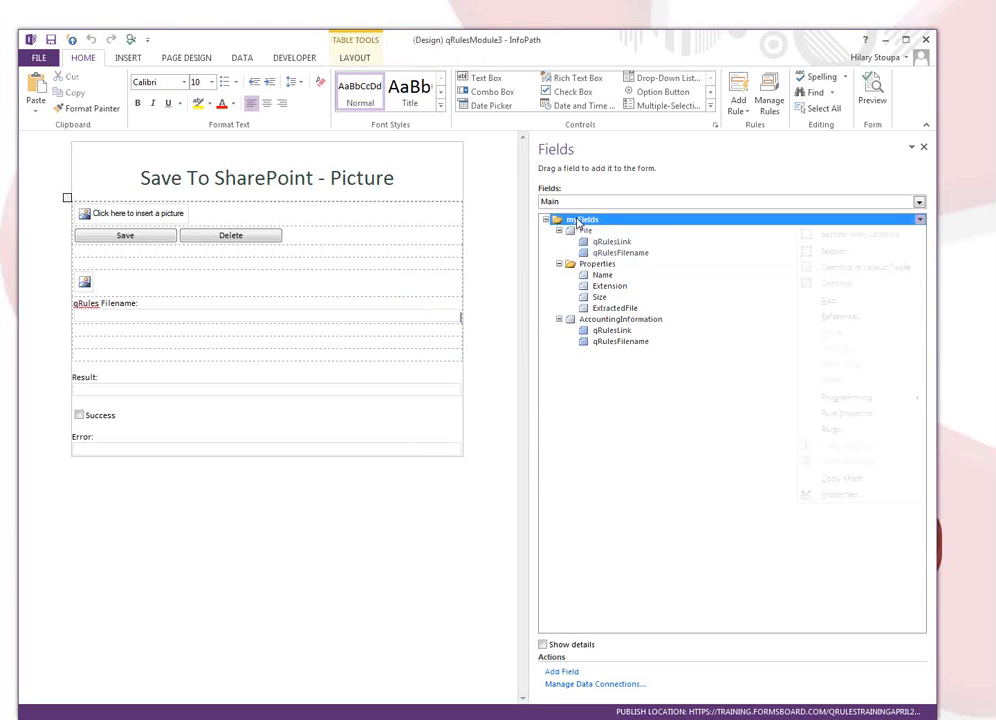
click(812, 300)
text(ac)
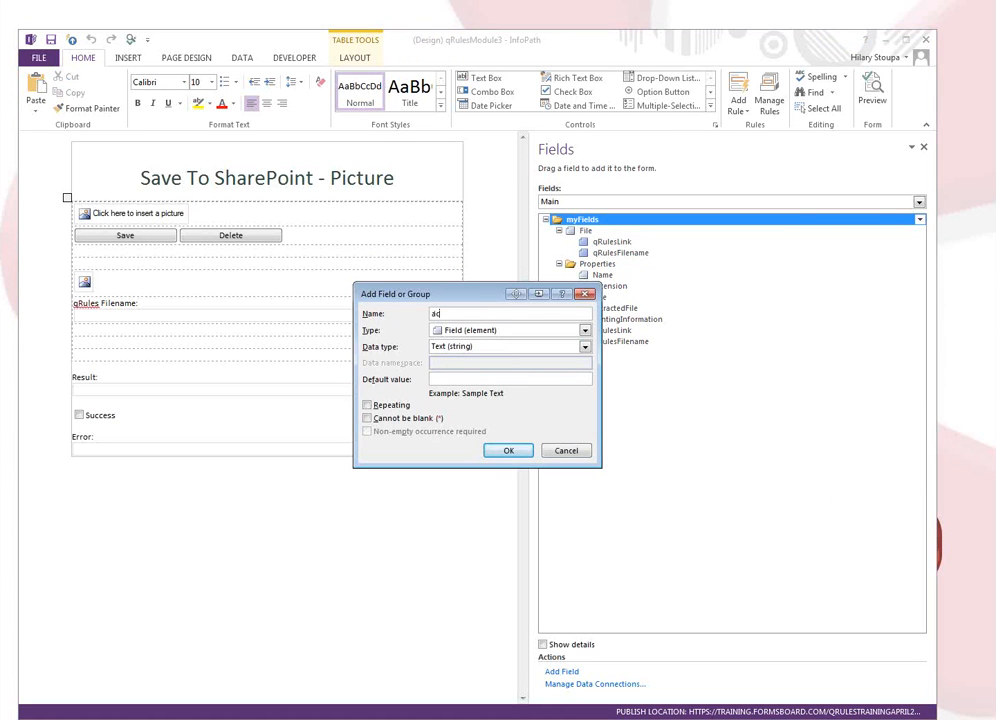
text(counting)
click(527, 331)
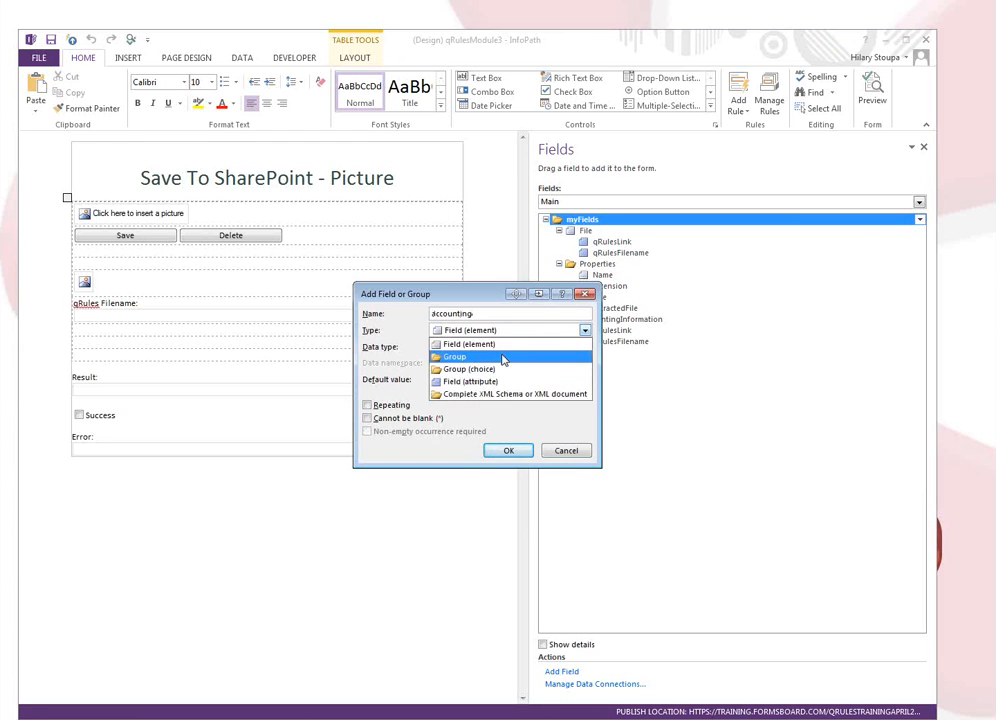
click(505, 357)
click(509, 451)
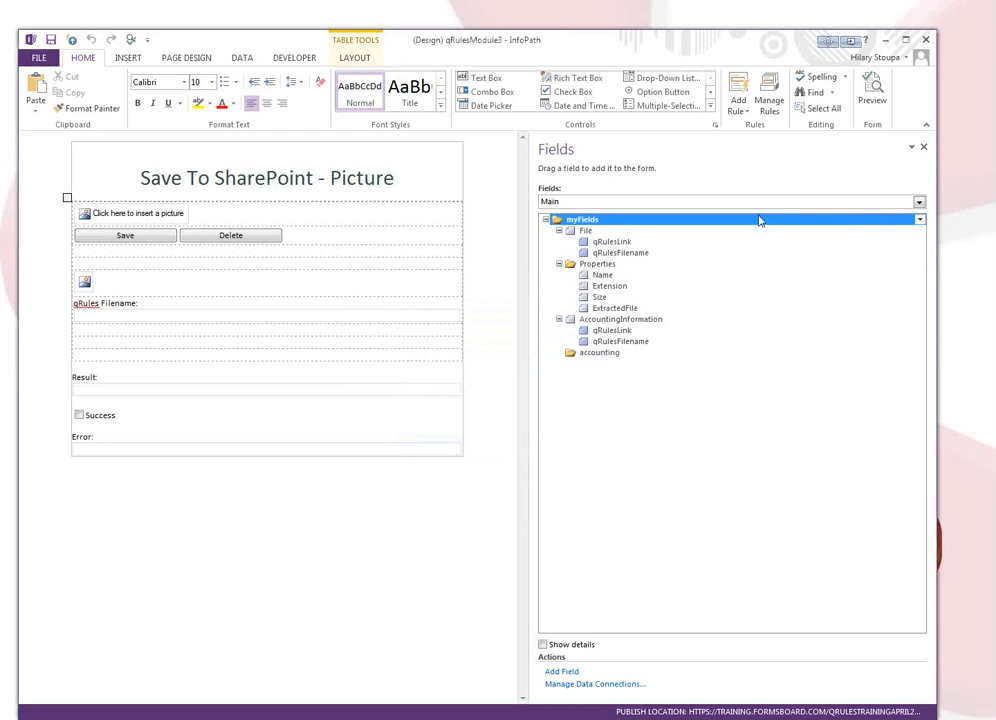
Add a text field named Approval to myFields and delete it again
click(919, 219)
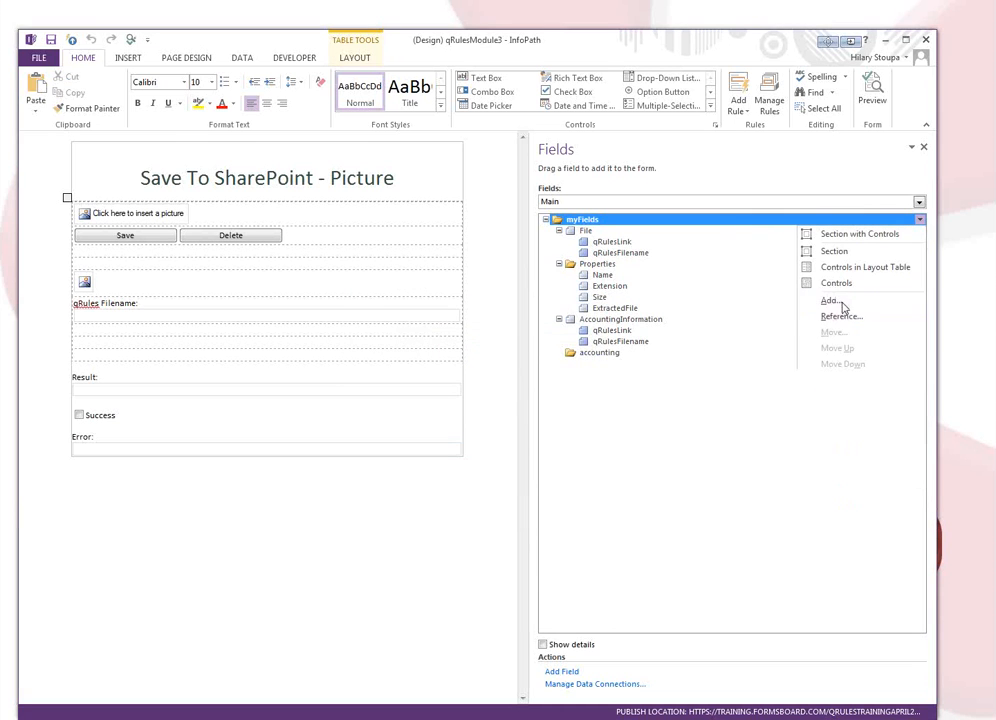
click(838, 301)
text(Approval)
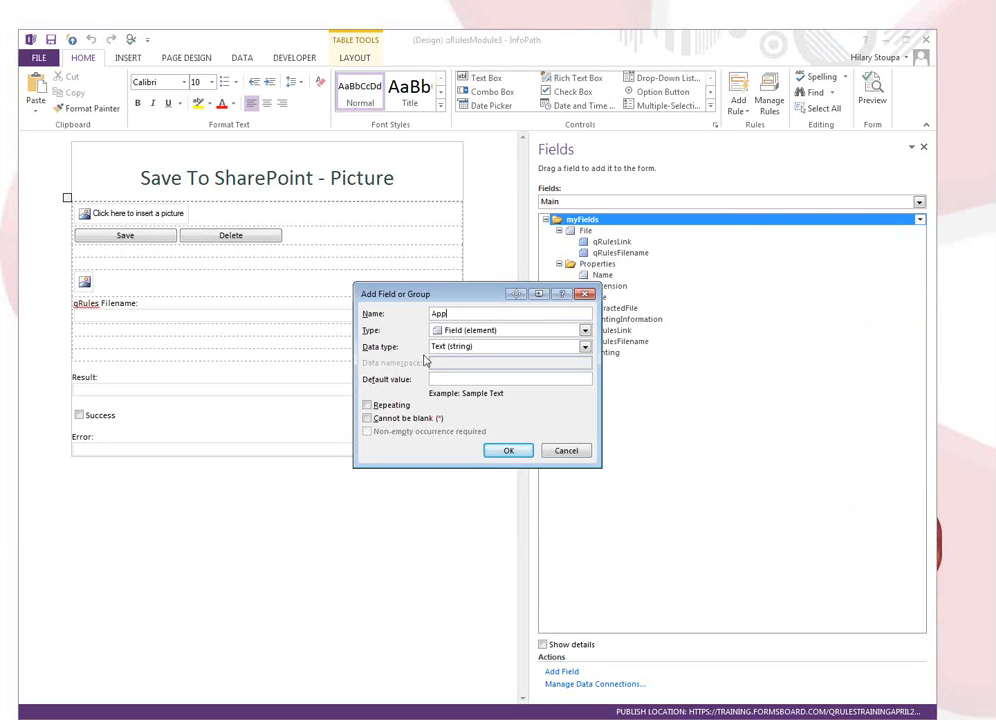
key(Return)
right_click(595, 364)
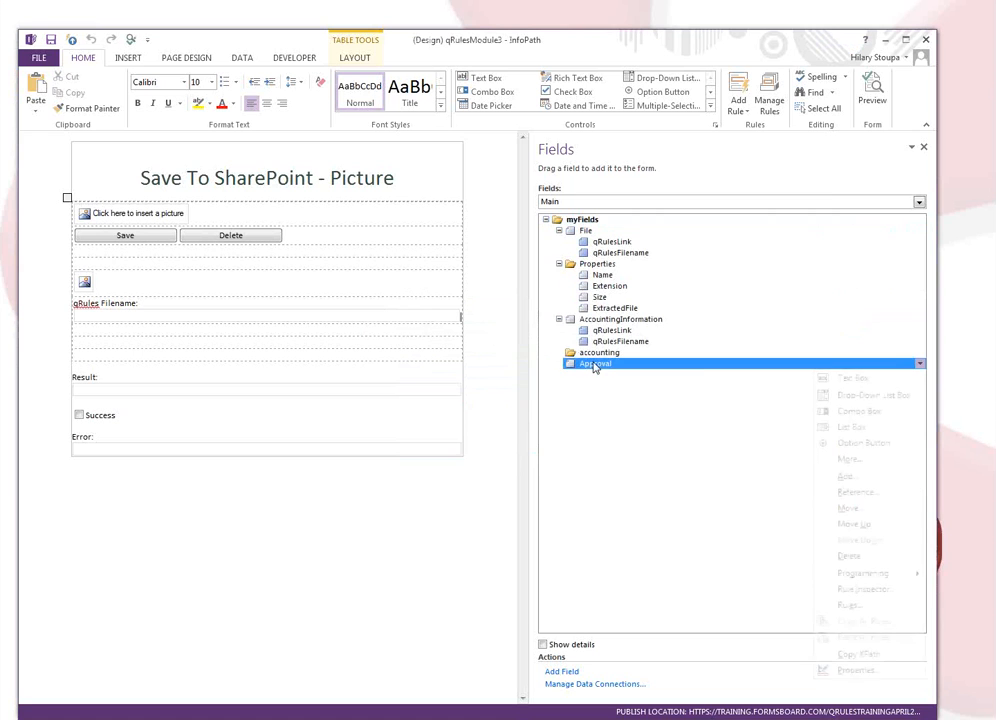
click(867, 557)
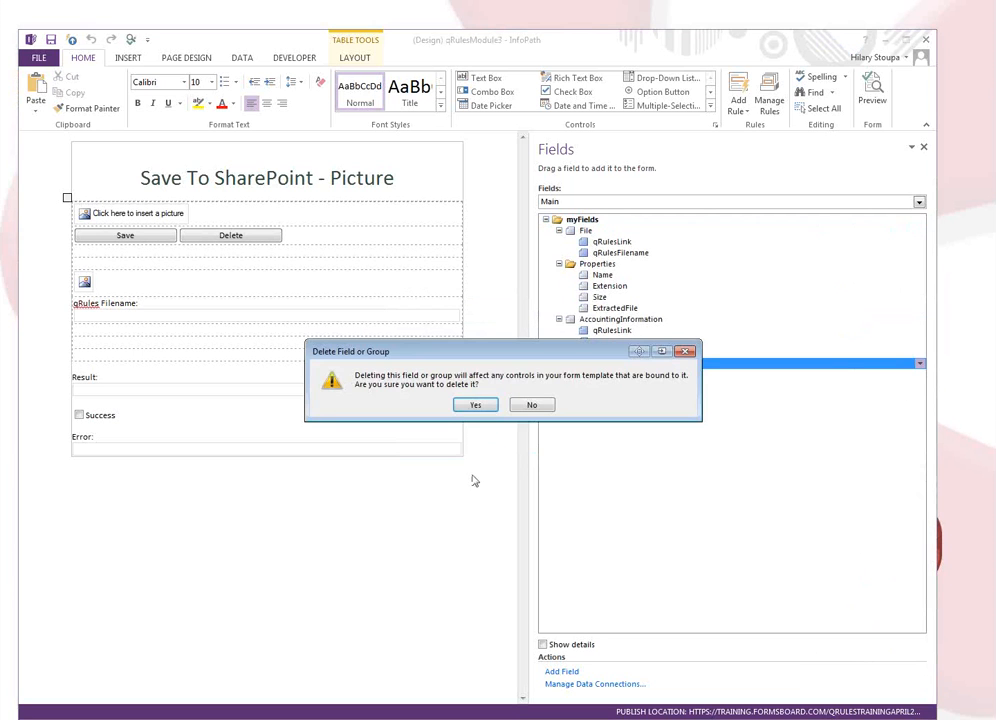
click(407, 406)
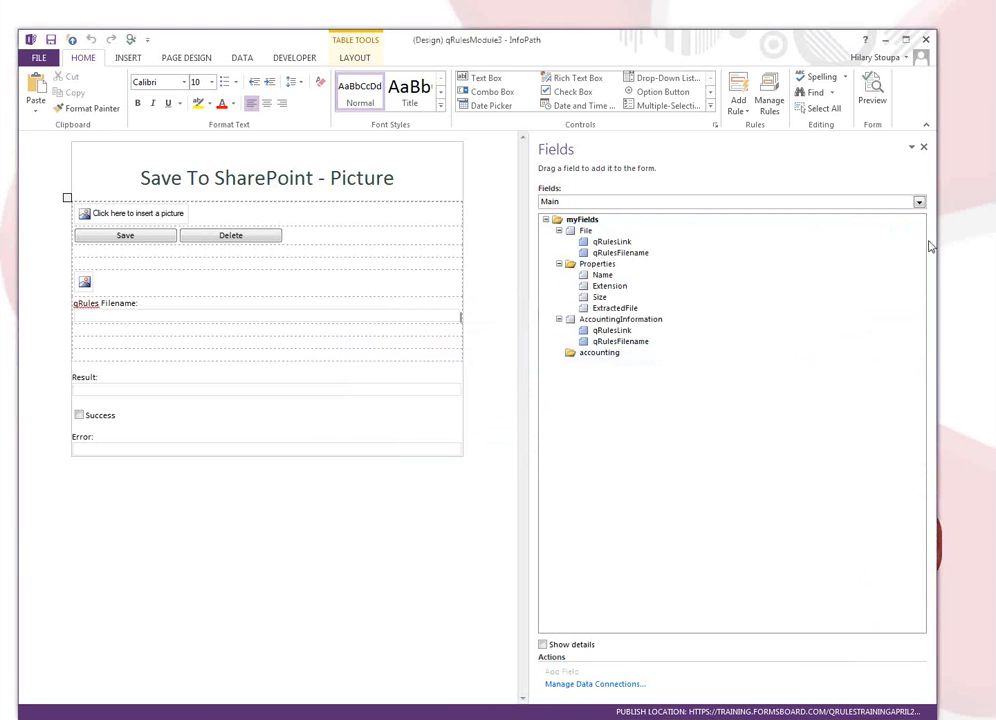
Add a group named approval under myFields
right_click(590, 219)
click(829, 300)
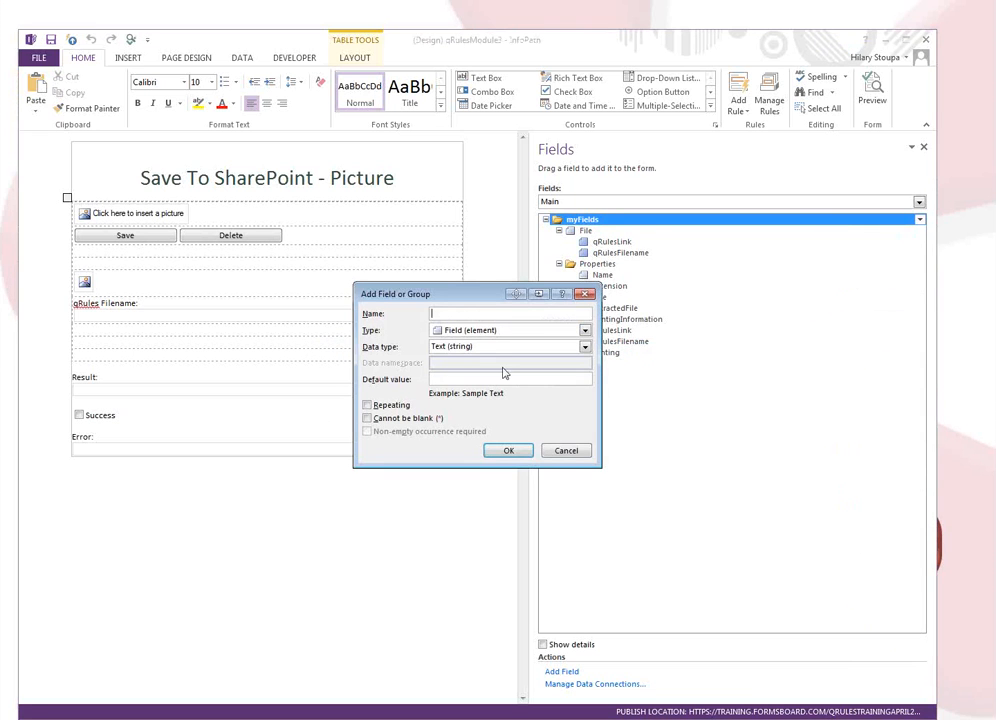
text(approval)
click(585, 330)
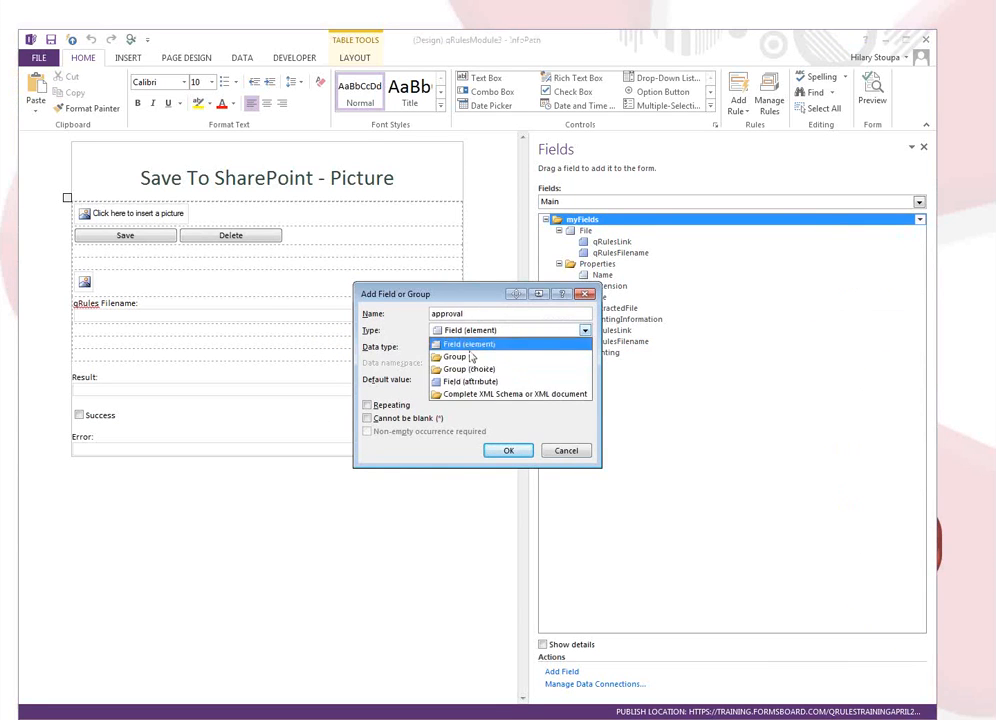
click(458, 362)
click(505, 451)
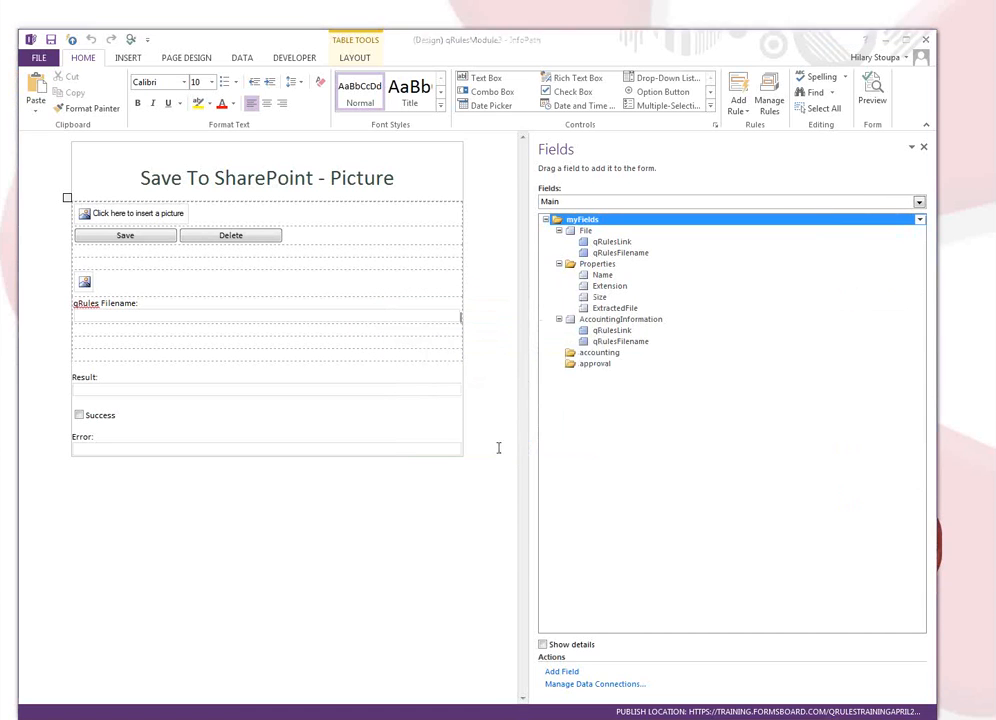
Add a text field named User to the accounting group
right_click(612, 354)
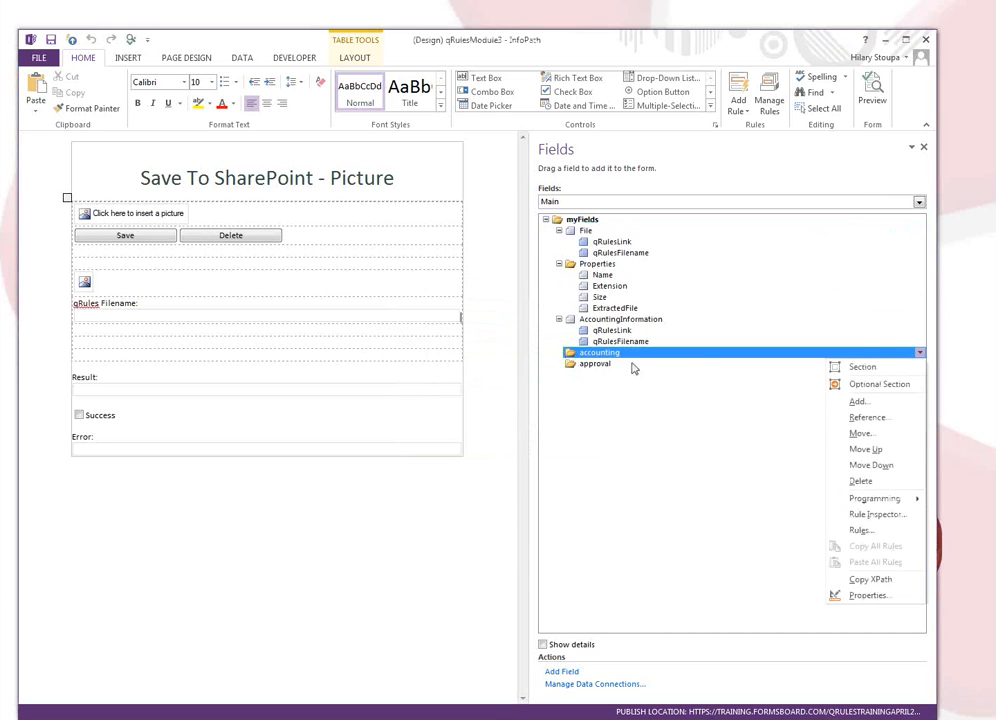
click(858, 401)
text(User)
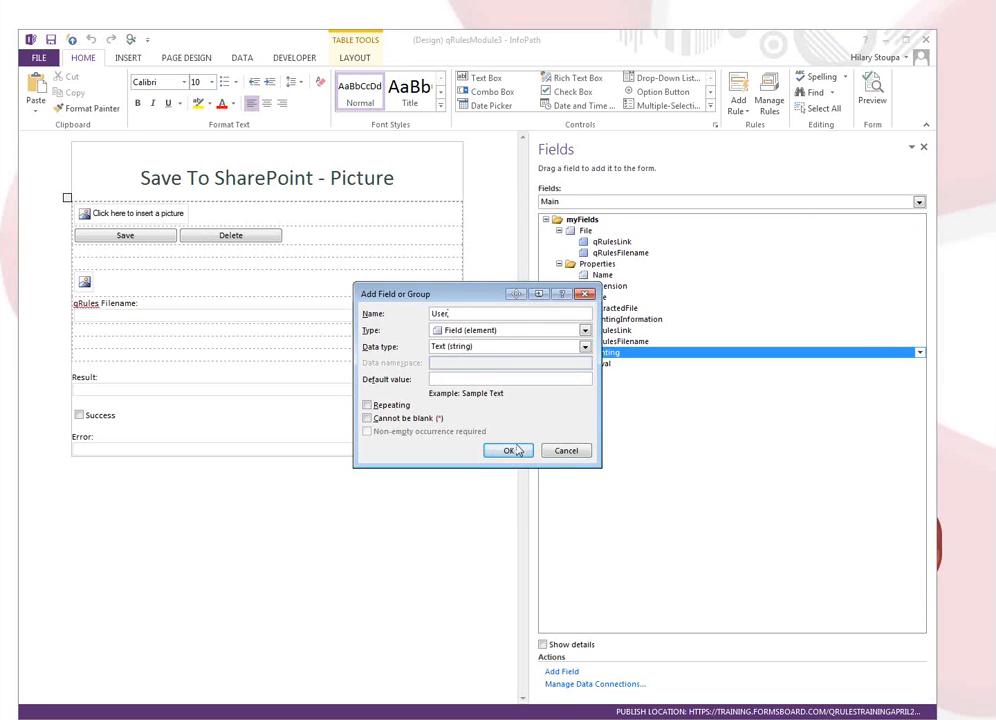
click(515, 450)
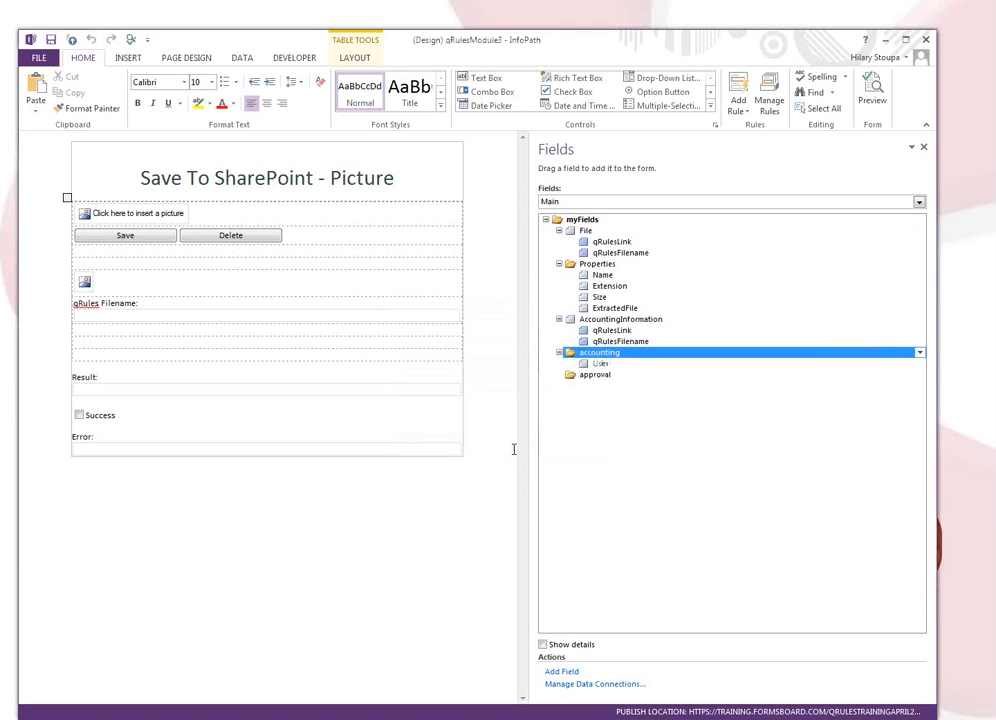
Create a reference of the accounting group's User field under the approval group
right_click(595, 365)
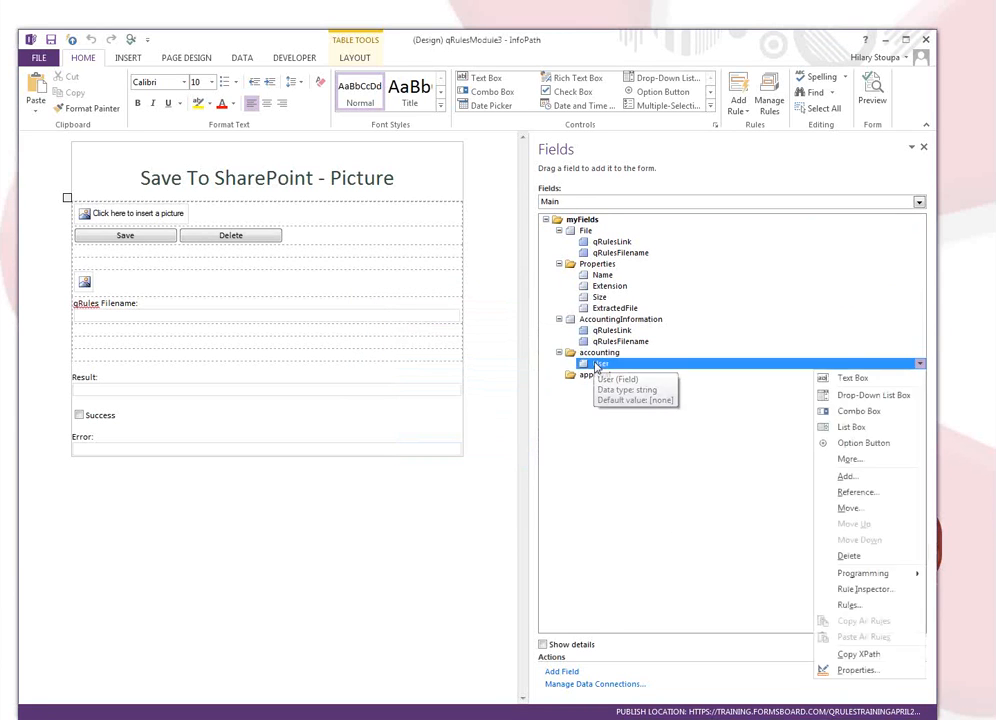
click(852, 492)
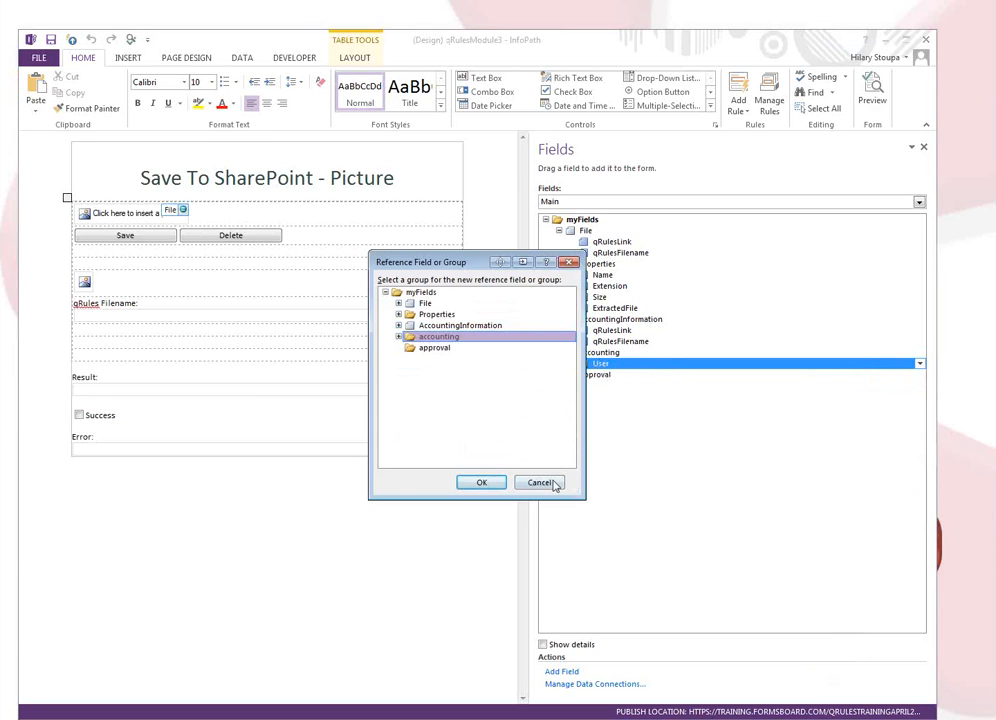
click(436, 348)
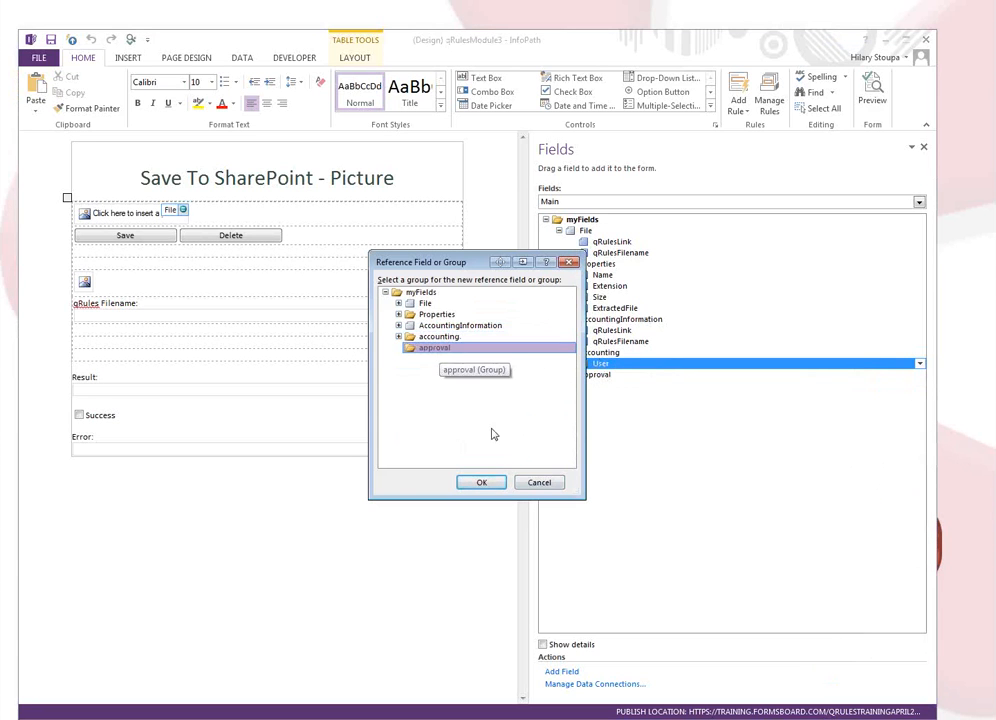
click(481, 483)
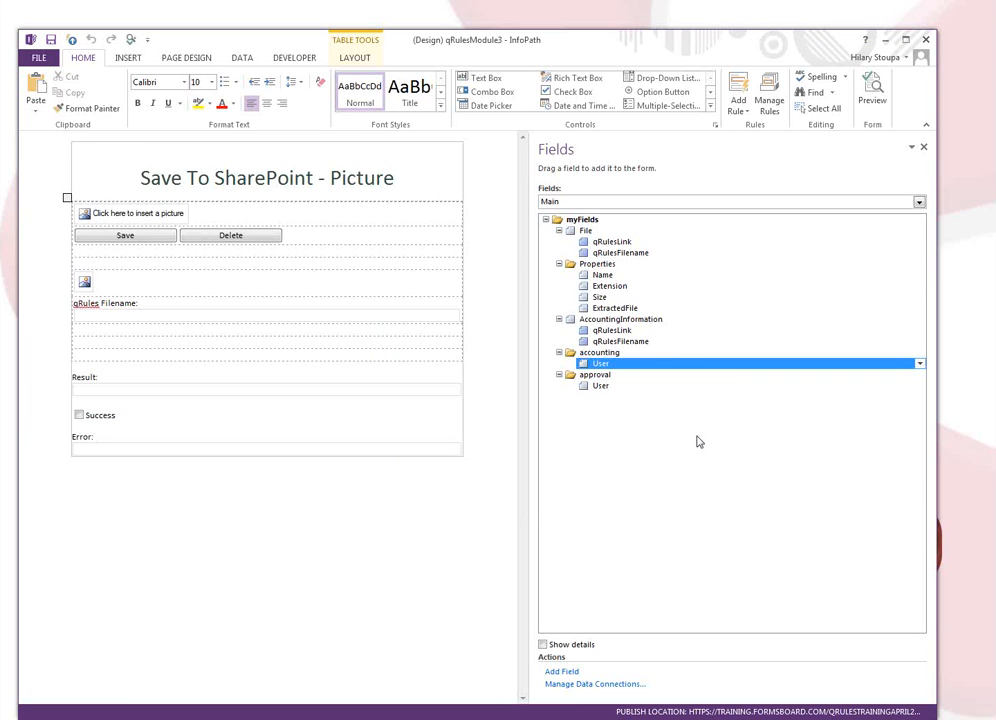
Set the data type of the accounting group's User field to True/False (boolean)
right_click(585, 366)
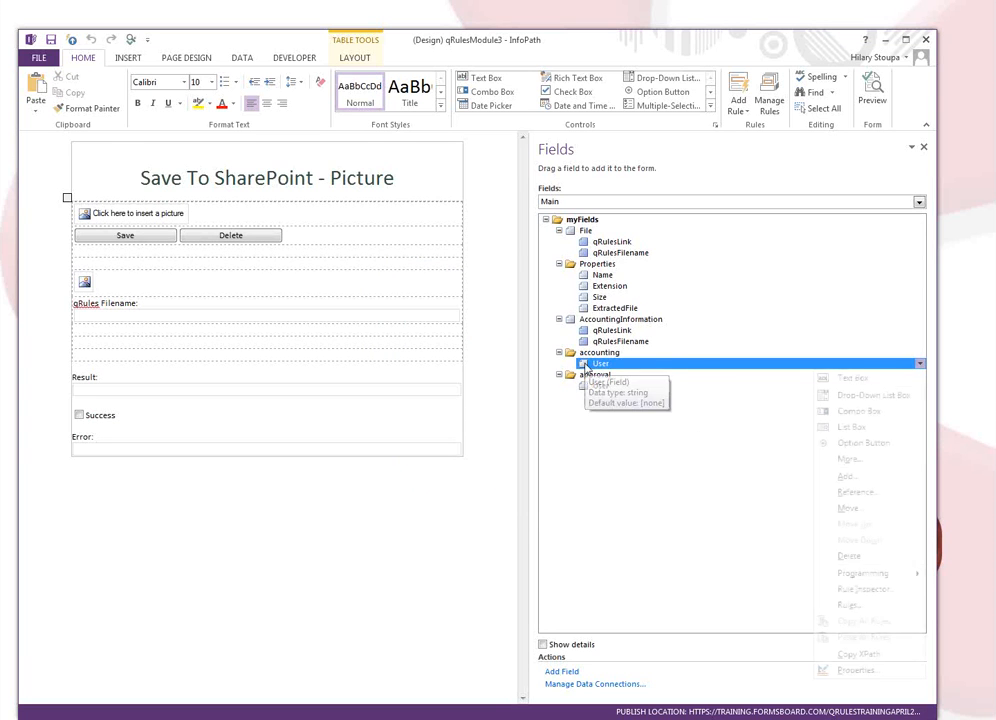
click(855, 669)
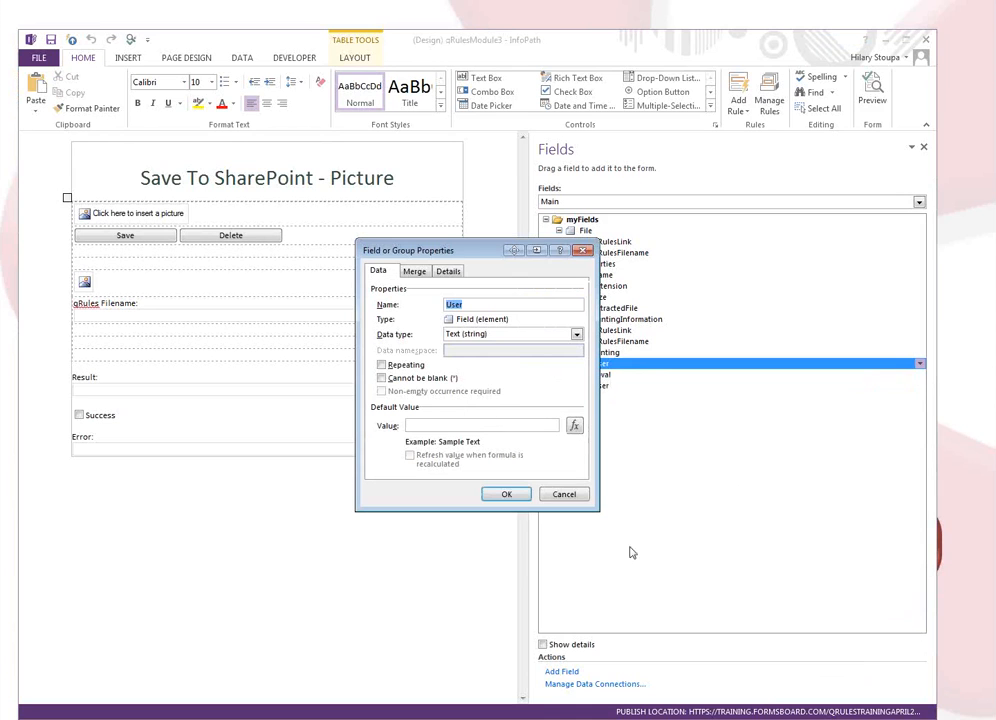
click(540, 338)
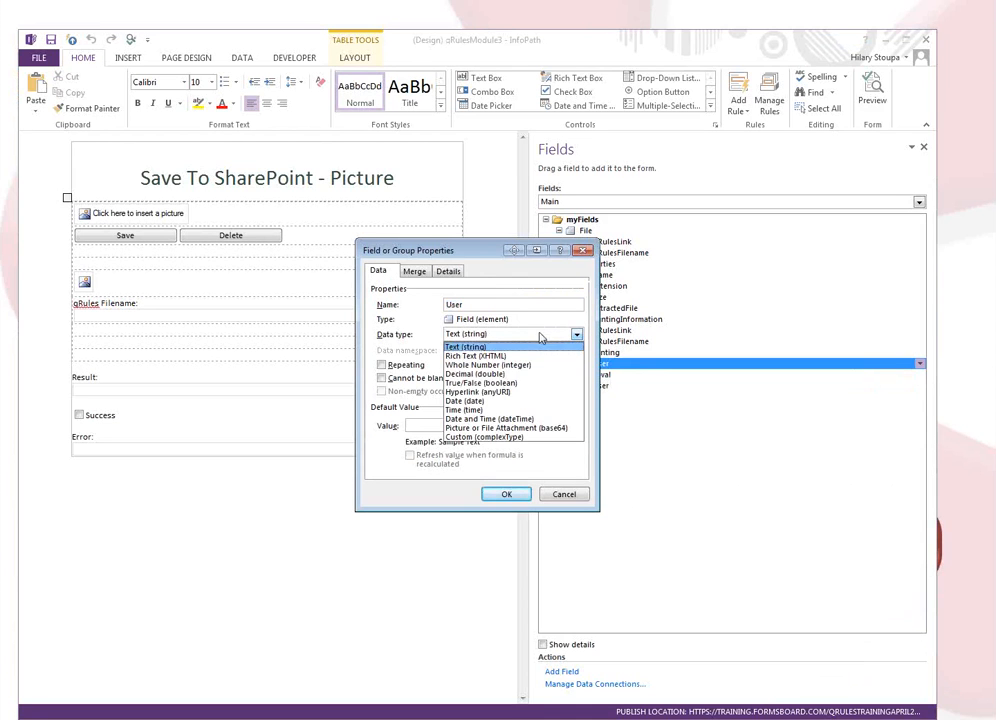
click(496, 383)
click(506, 494)
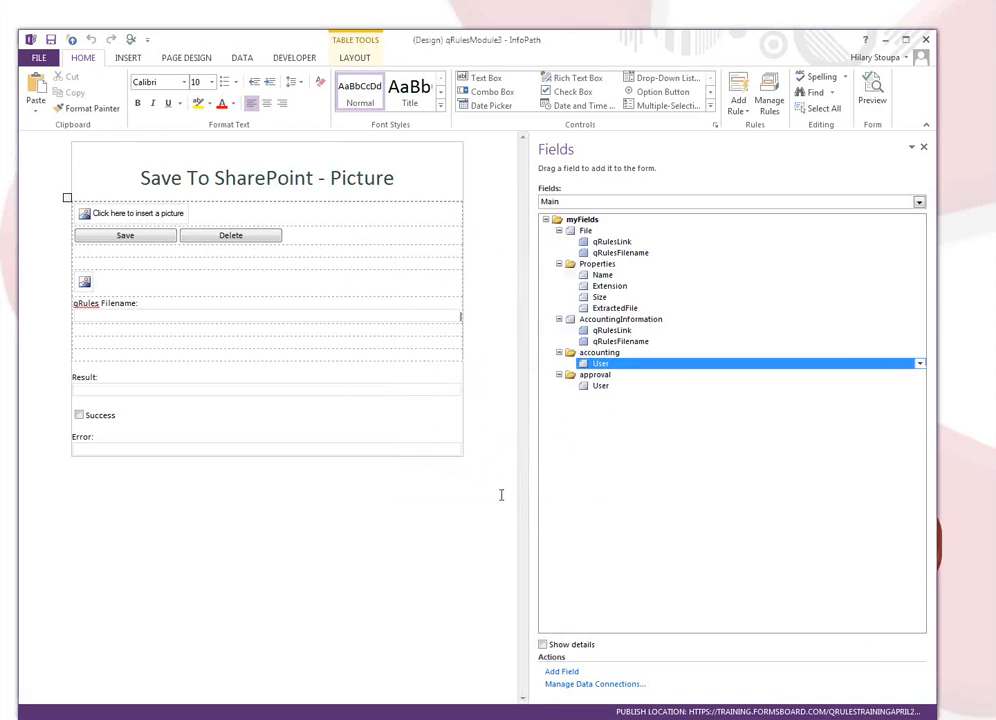
Check the data type in the properties of the approval group's User field
click(600, 386)
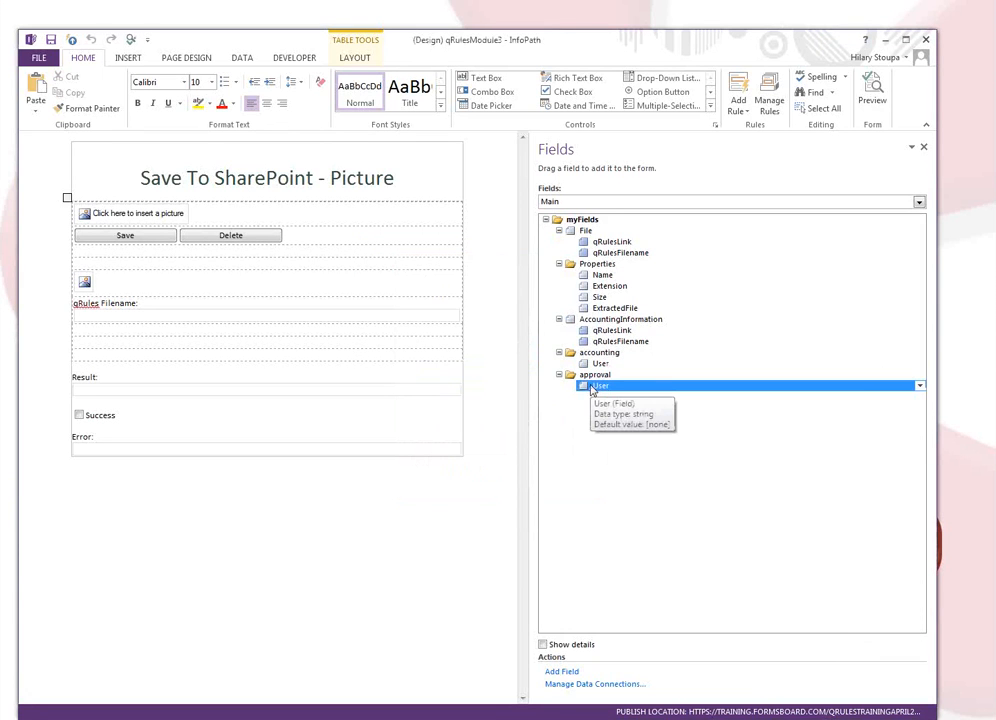
click(919, 385)
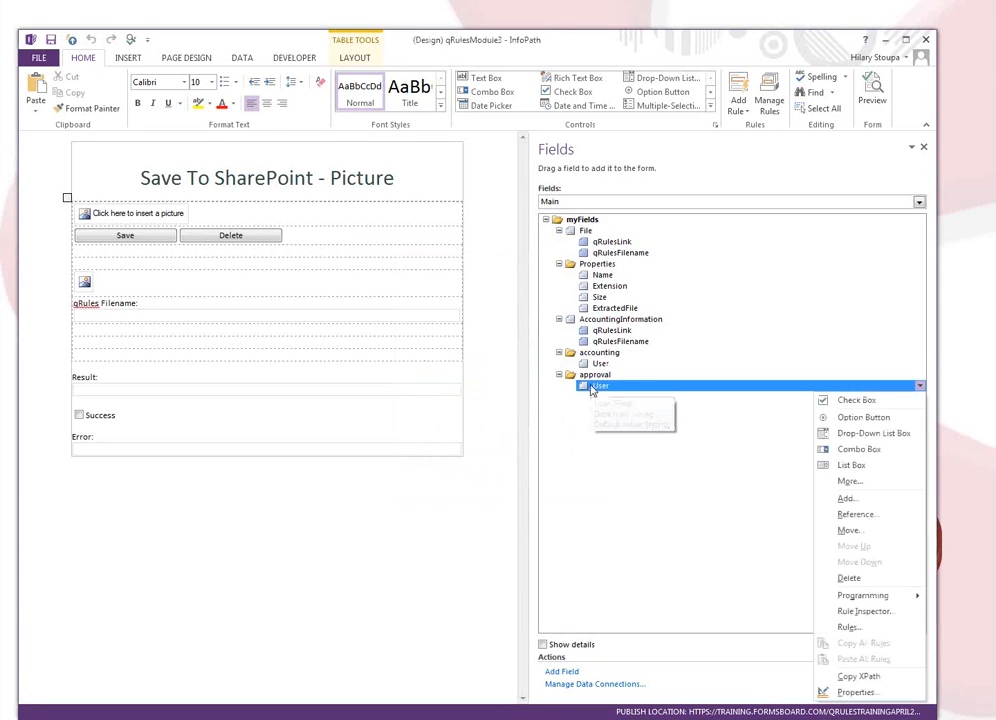
click(856, 692)
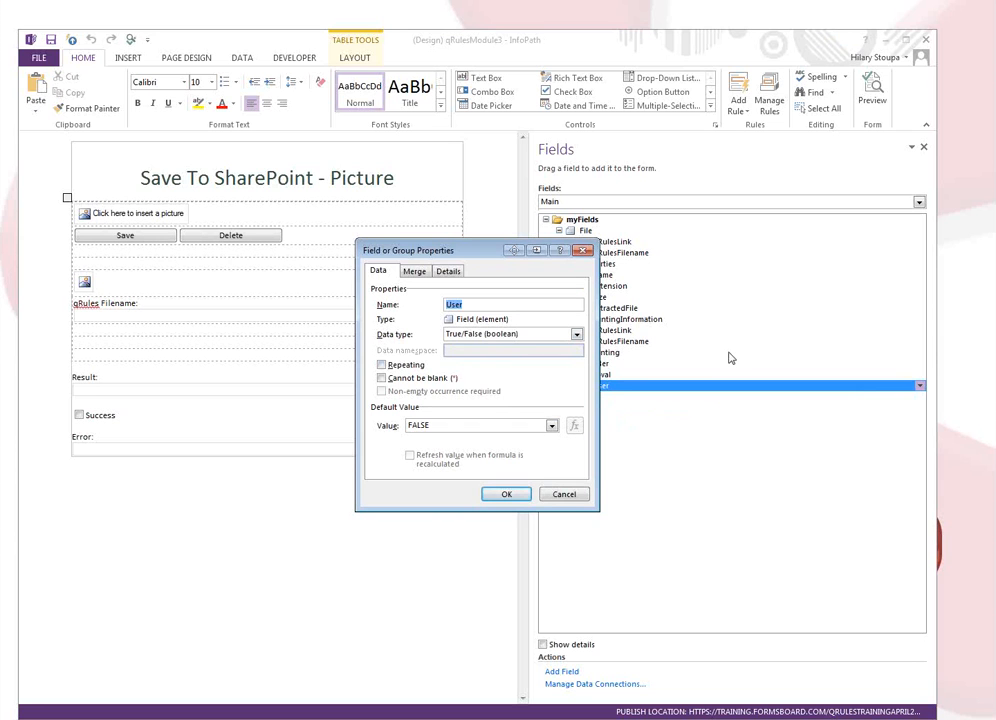
click(564, 496)
Add a text attribute named attr to the accounting group's User field
click(601, 365)
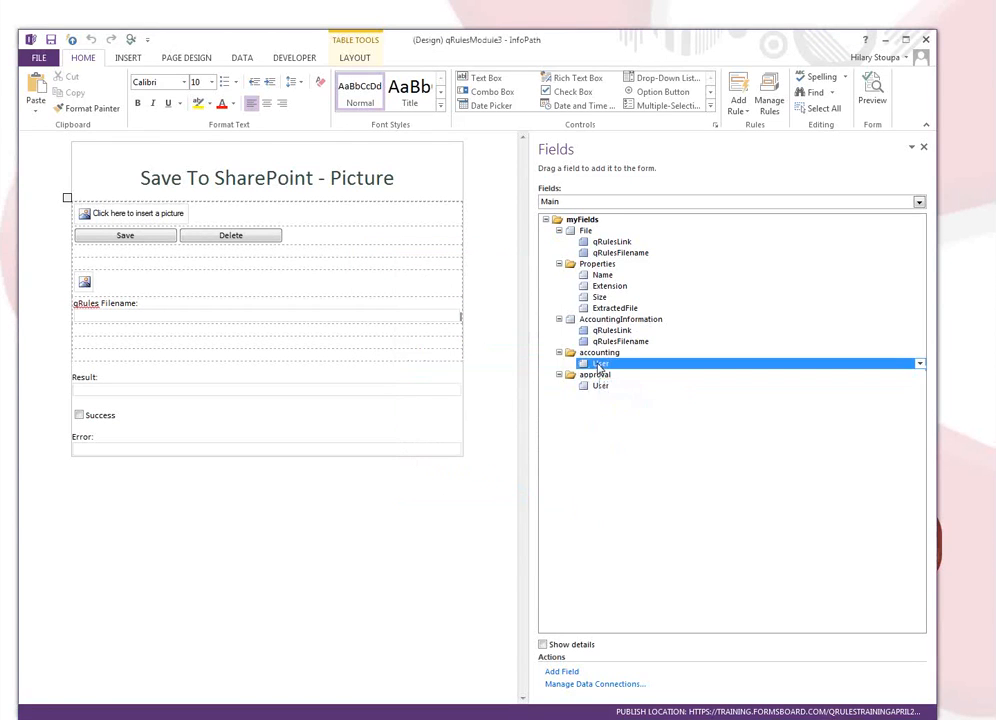
right_click(816, 366)
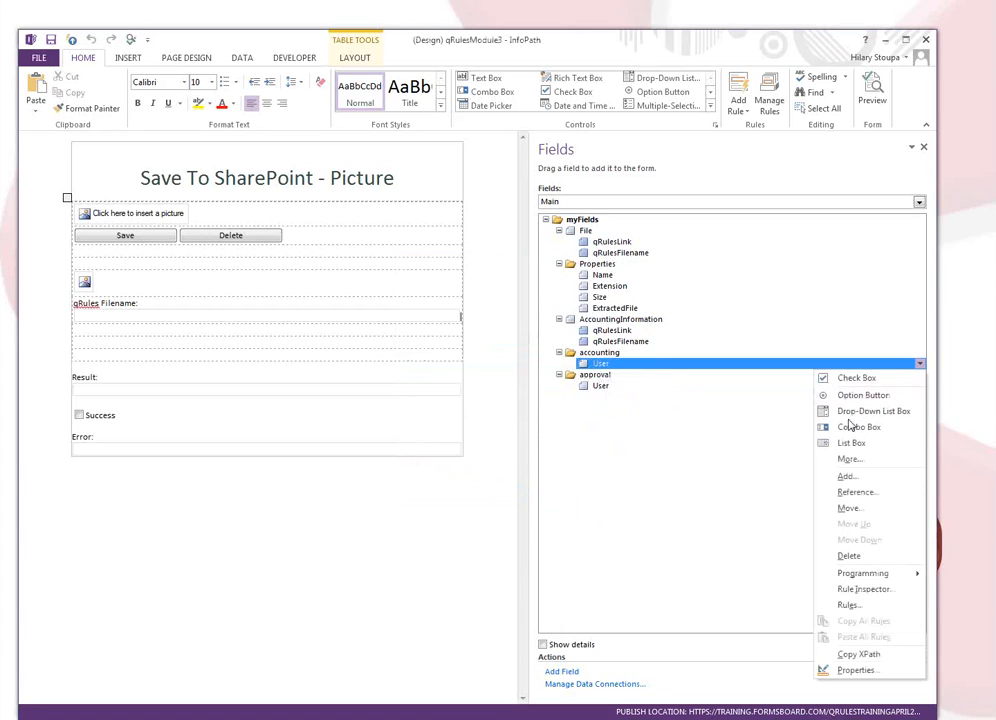
click(845, 477)
text(attr)
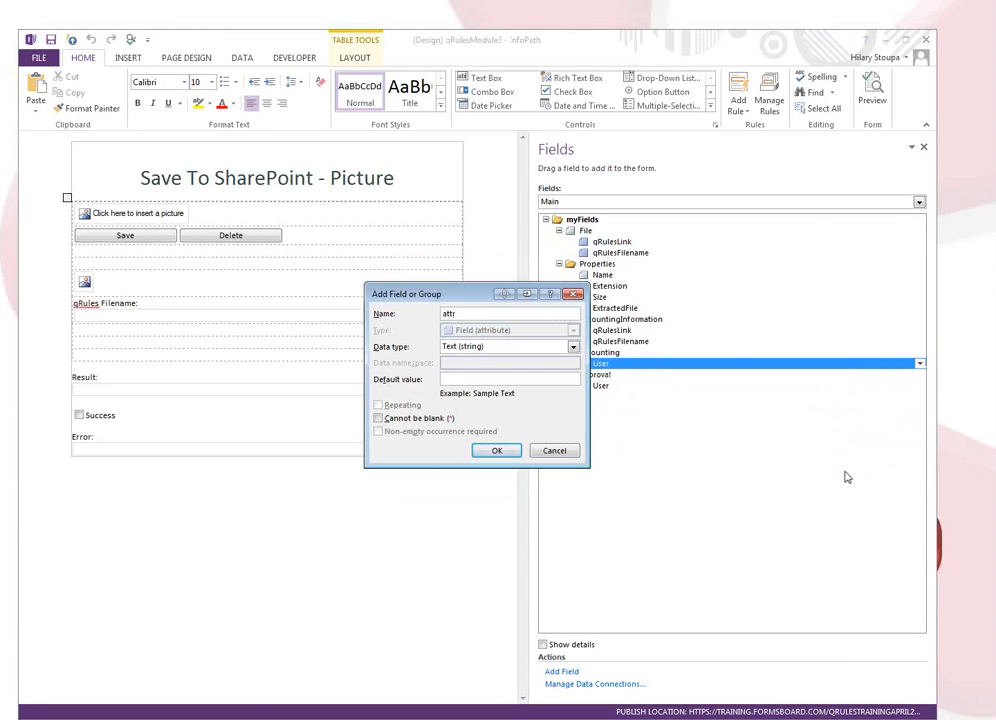
click(497, 451)
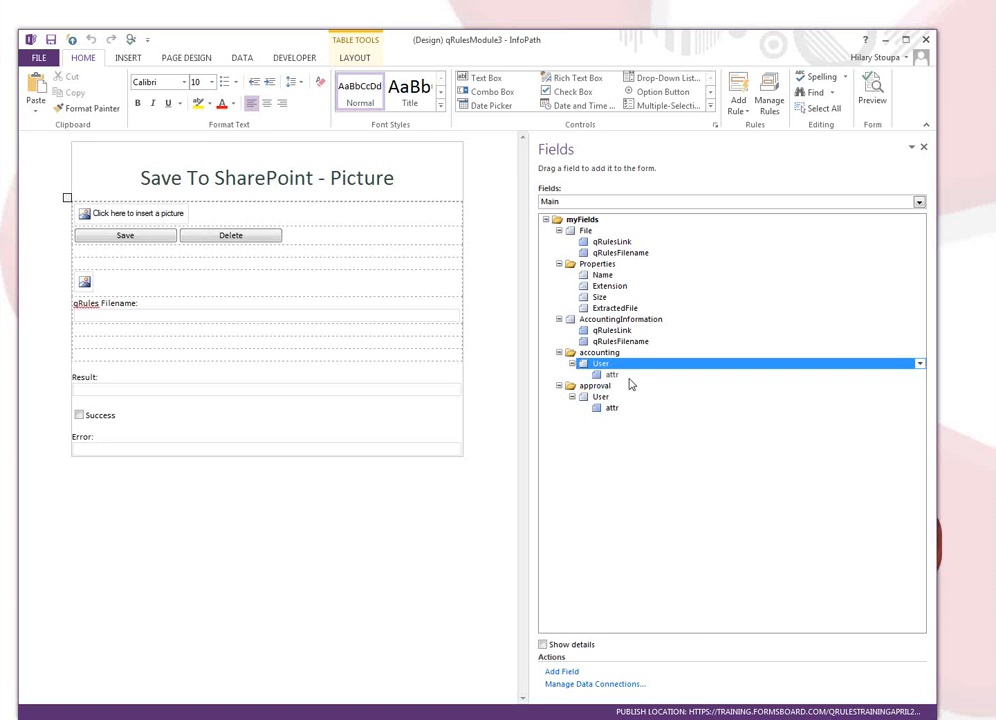
Compare the User fields and their attr attributes in the accounting and approval groups
click(612, 386)
click(600, 364)
click(601, 400)
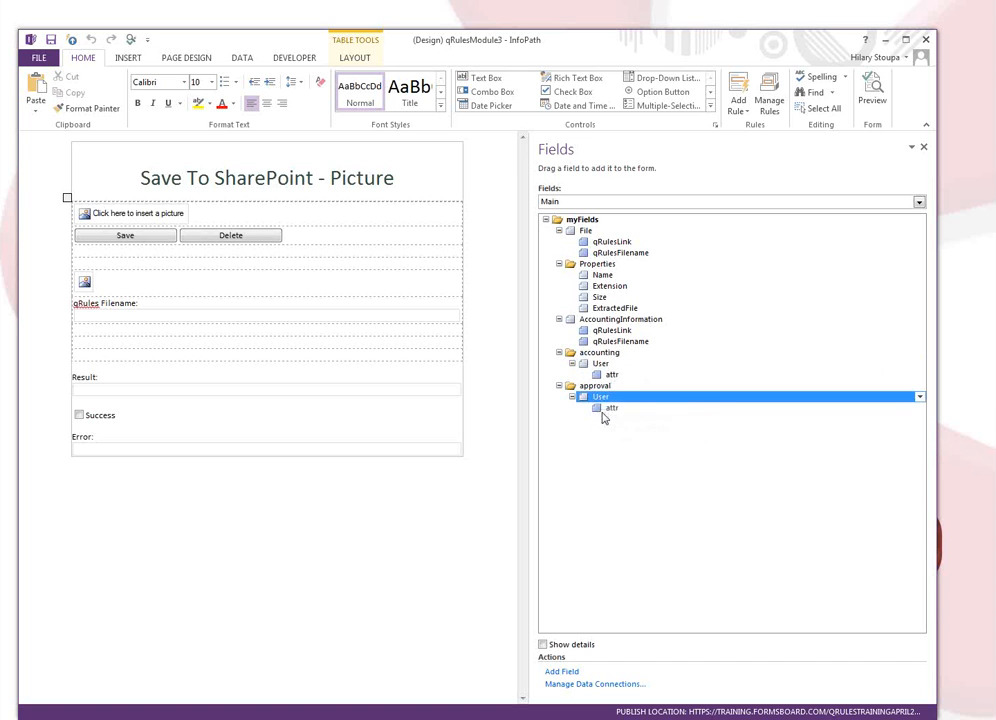
click(604, 409)
click(612, 376)
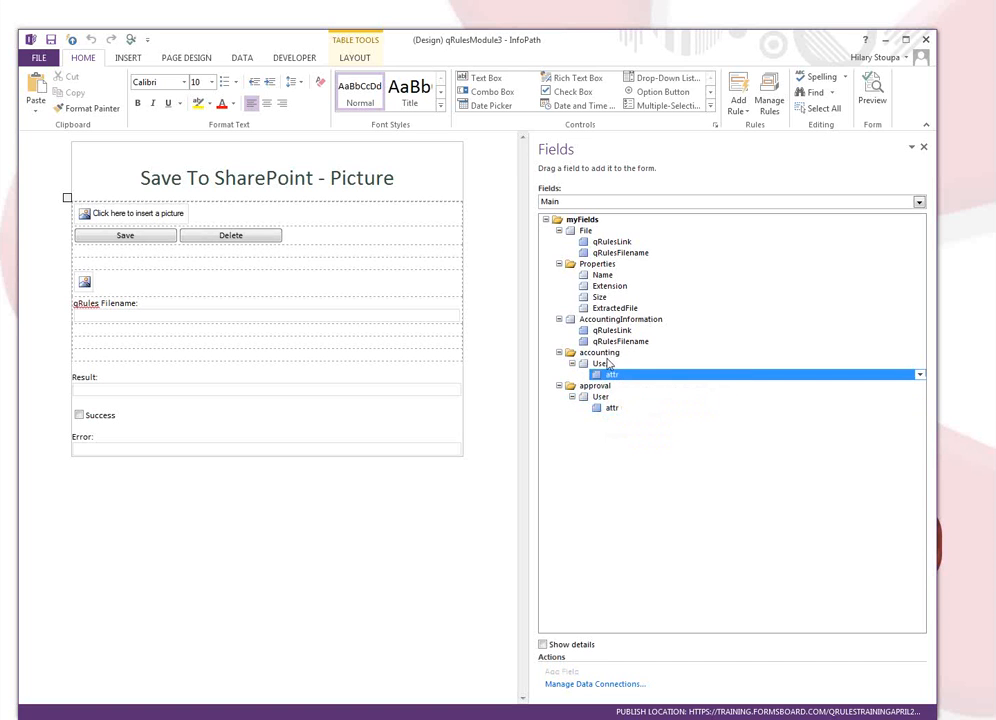
click(601, 364)
click(609, 376)
click(601, 398)
click(607, 409)
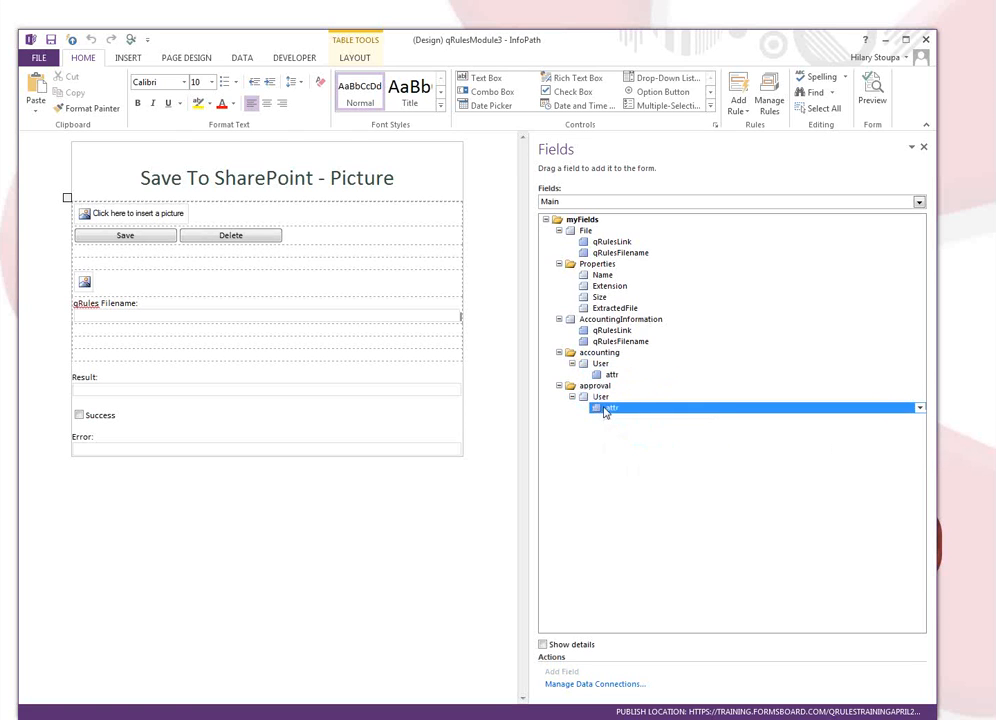
click(600, 398)
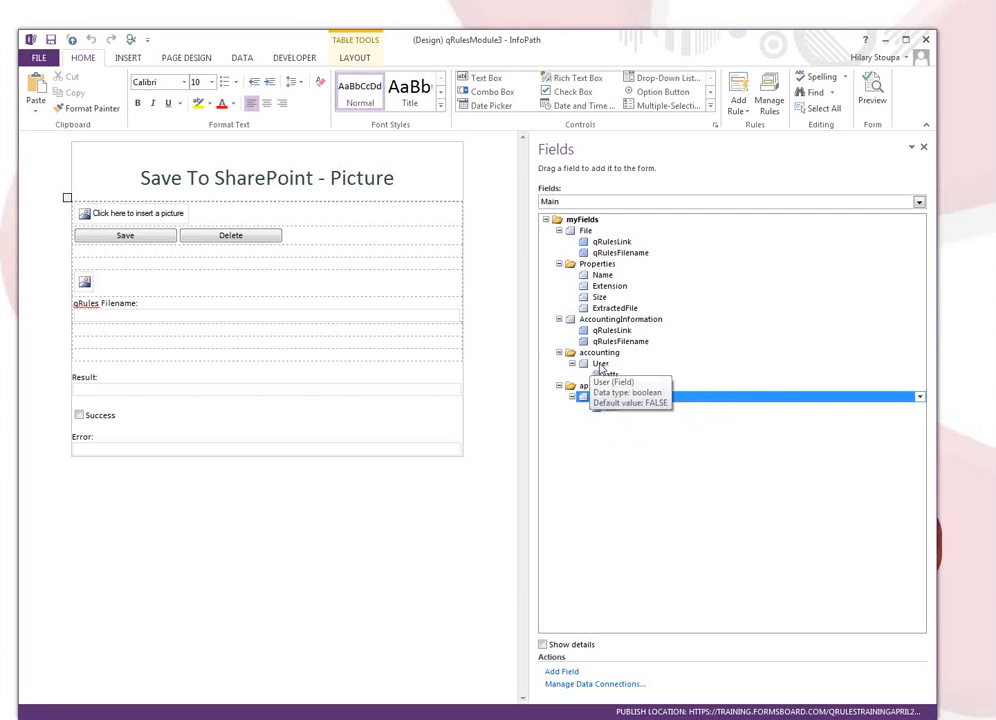
Set the default value of the accounting group's User field to TRUE
click(600, 366)
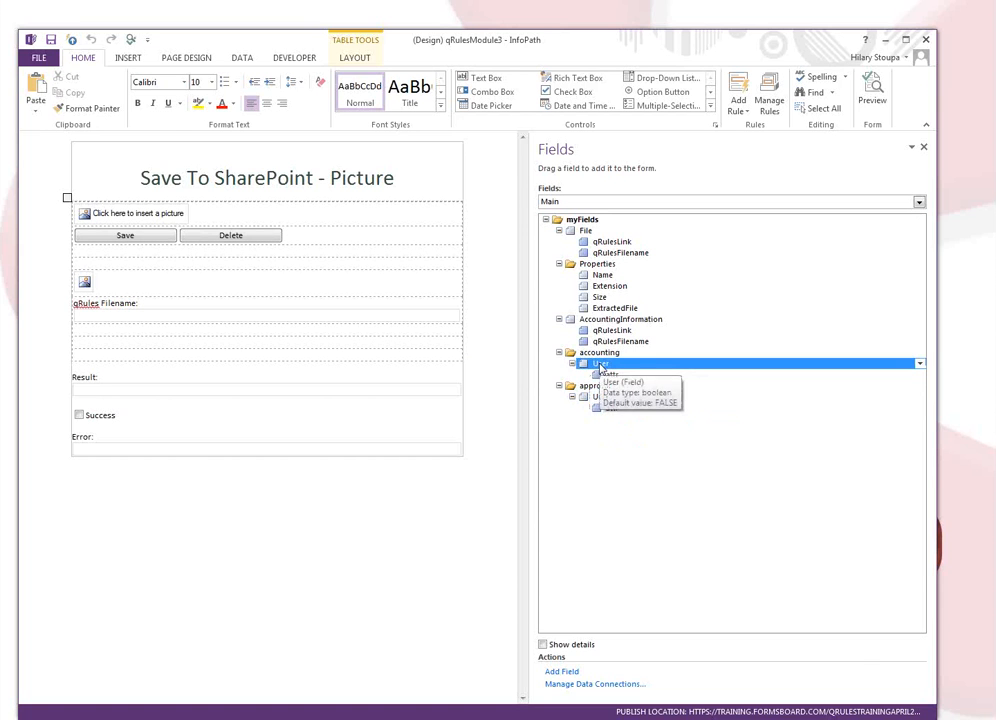
click(919, 363)
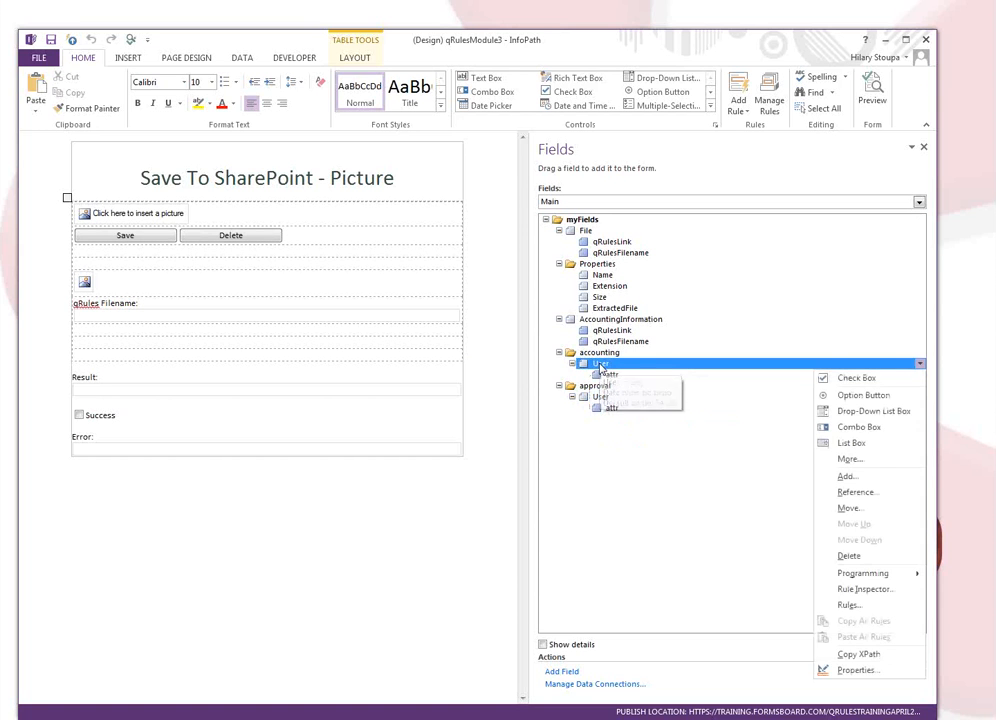
click(850, 672)
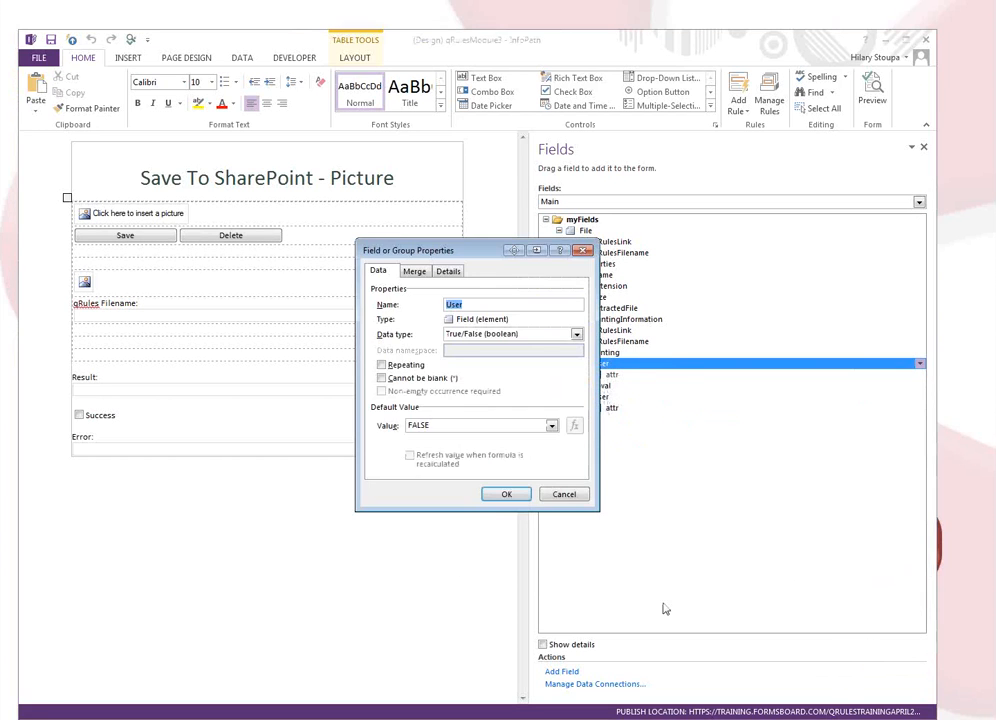
click(519, 426)
click(470, 455)
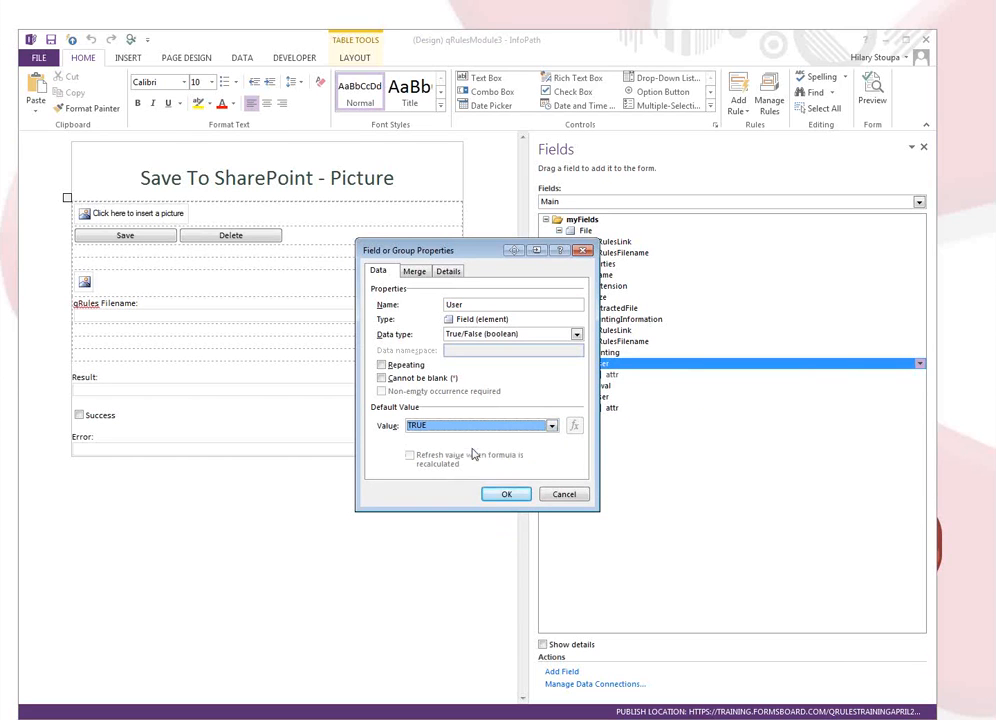
click(507, 494)
Set the default value of the approval group's User field to 0
right_click(599, 400)
click(856, 703)
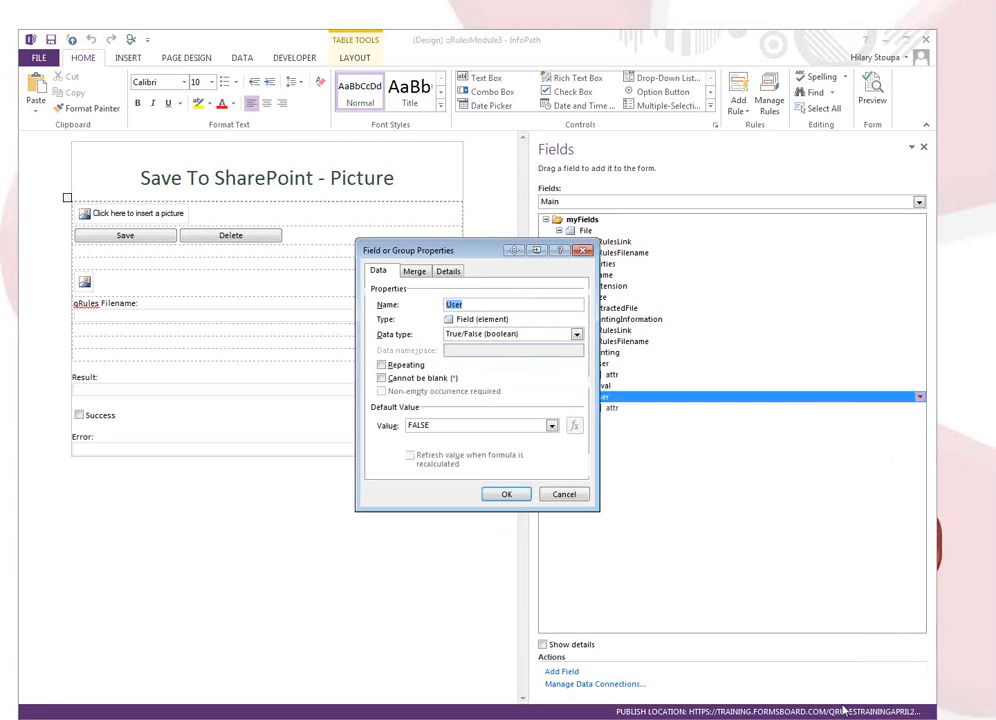
click(482, 427)
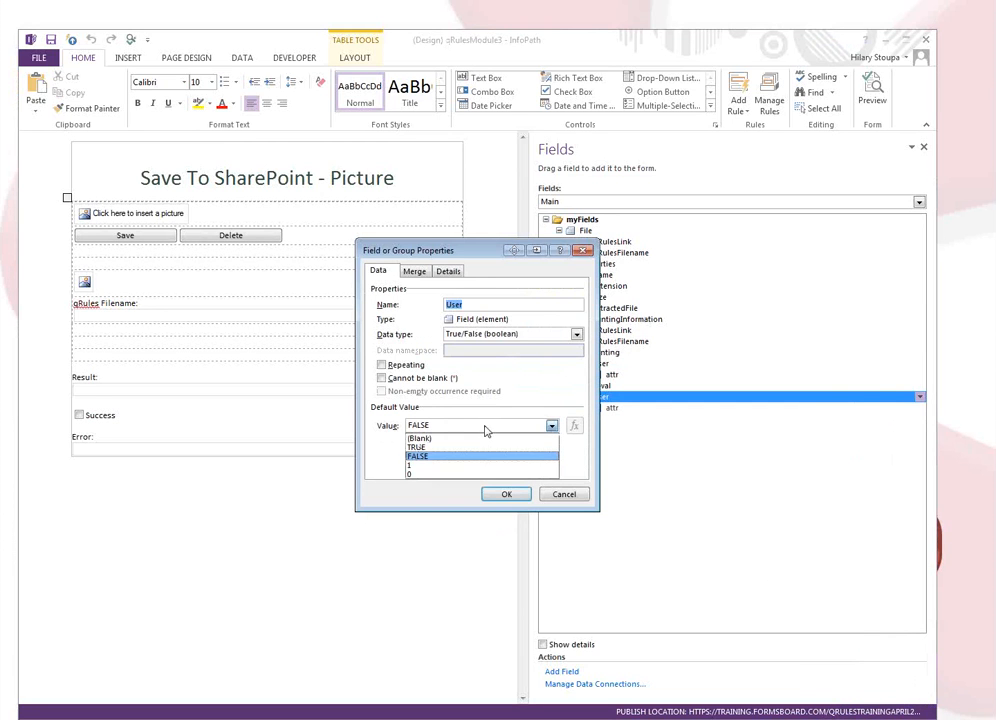
click(410, 482)
click(437, 433)
click(432, 477)
click(505, 557)
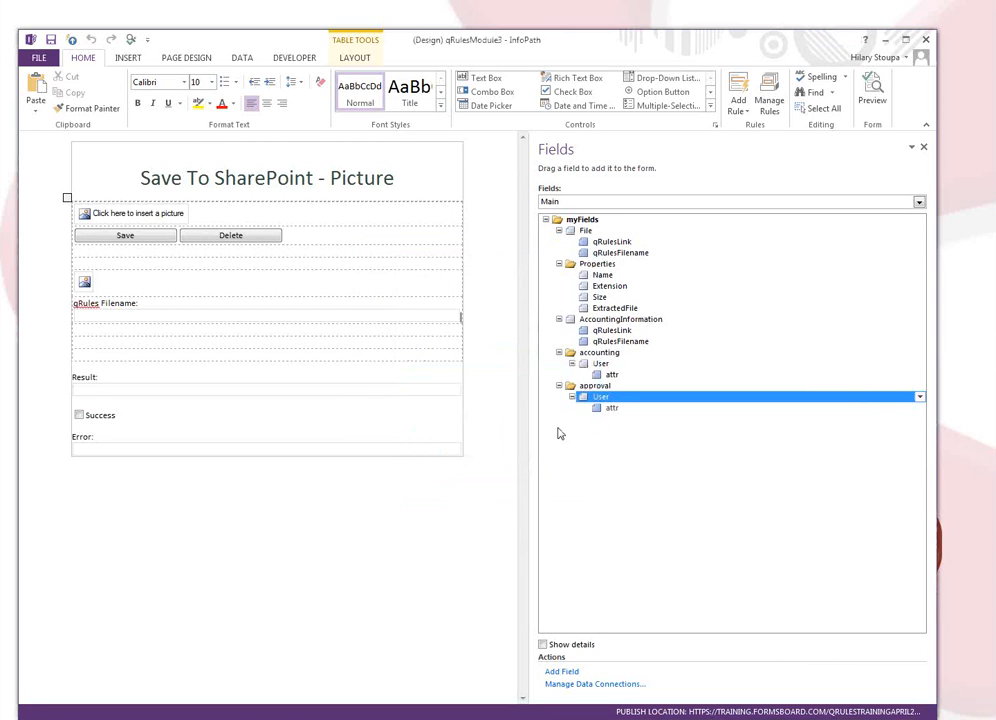
Check the default value in the properties of the accounting group's User field
click(600, 363)
click(919, 363)
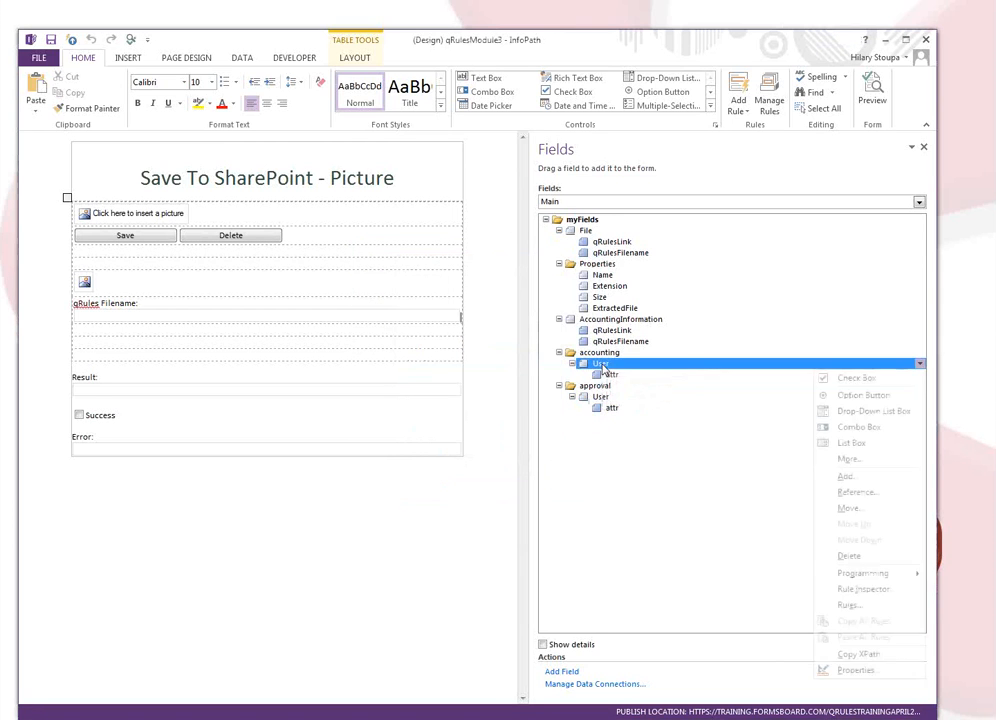
click(856, 669)
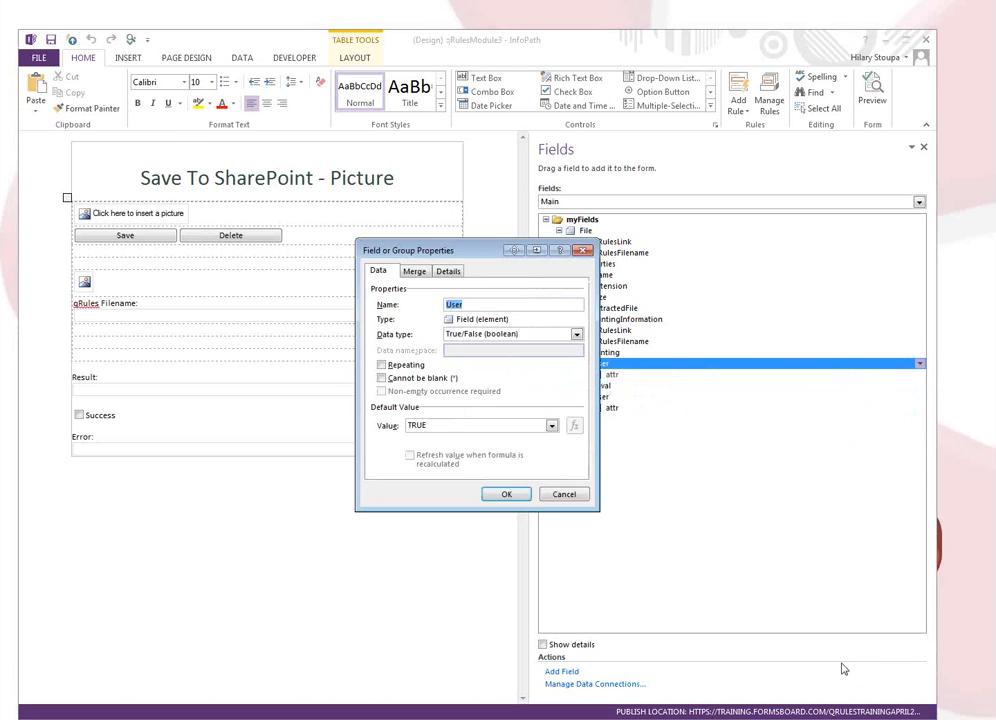
click(560, 496)
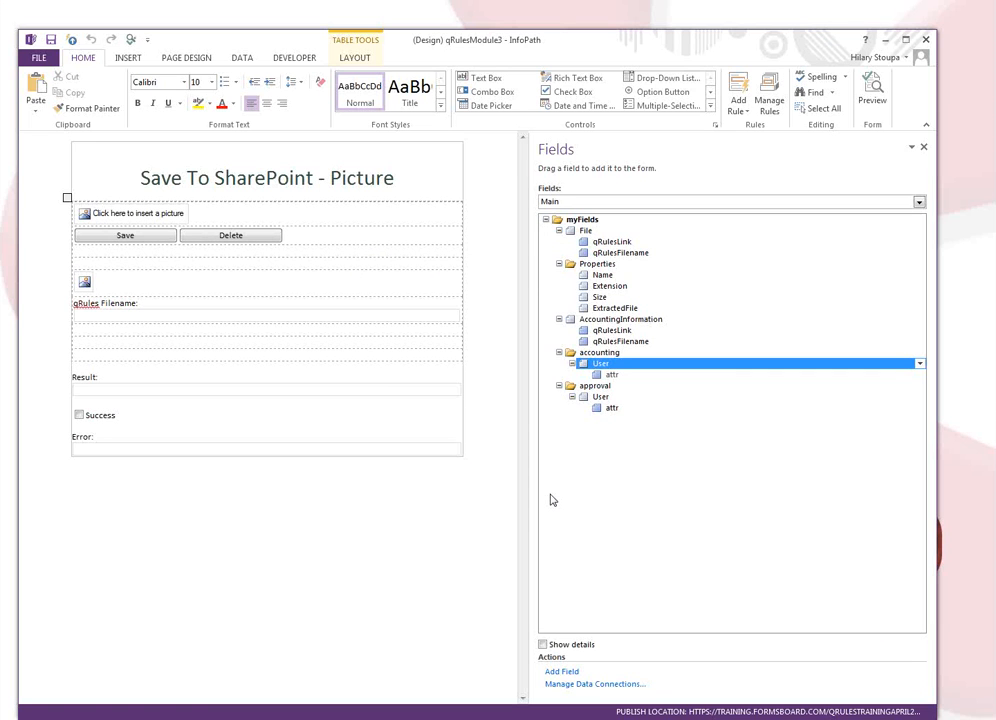
Review the File field and its qRulesLink and qRulesFilename attributes
click(583, 231)
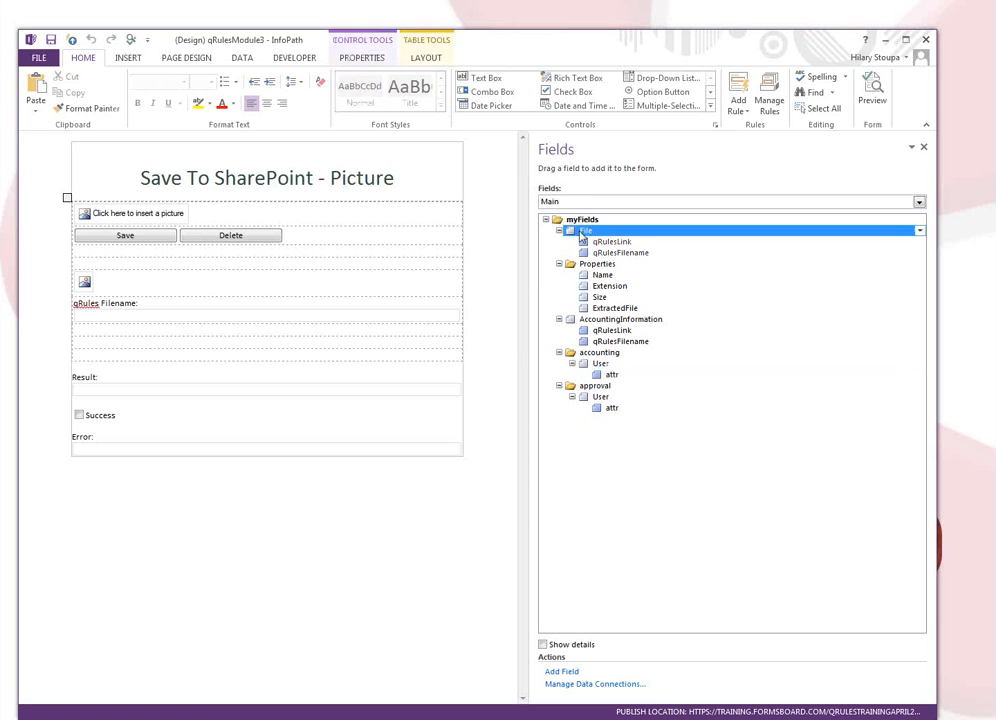
click(610, 241)
click(609, 253)
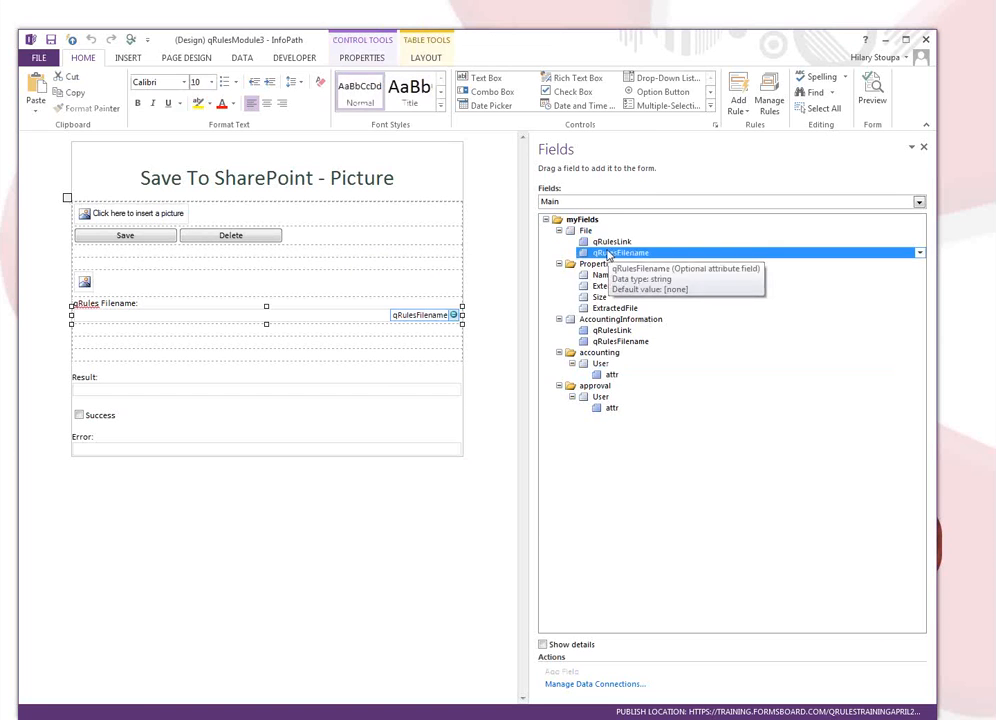
click(585, 231)
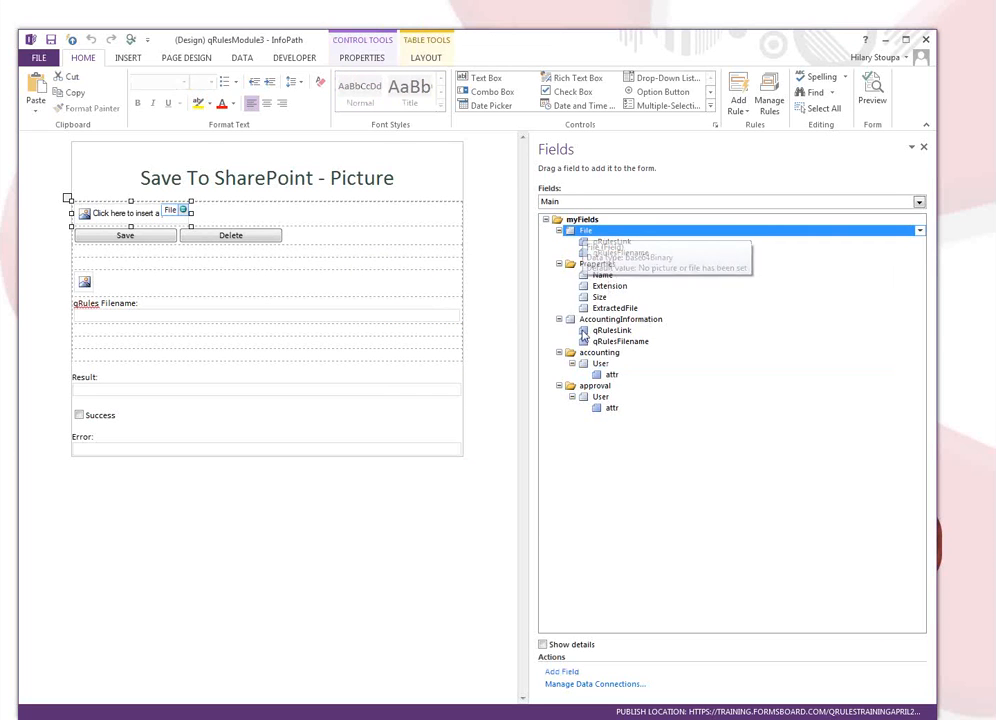
Add a reference to the top-level File field inside the accounting group
click(919, 231)
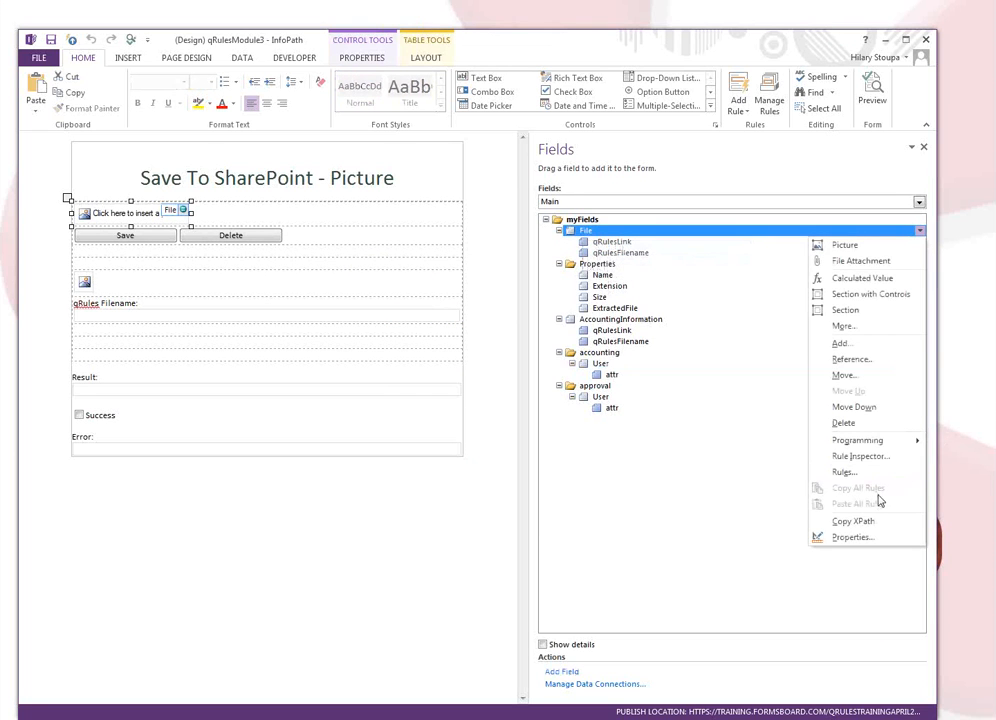
click(850, 359)
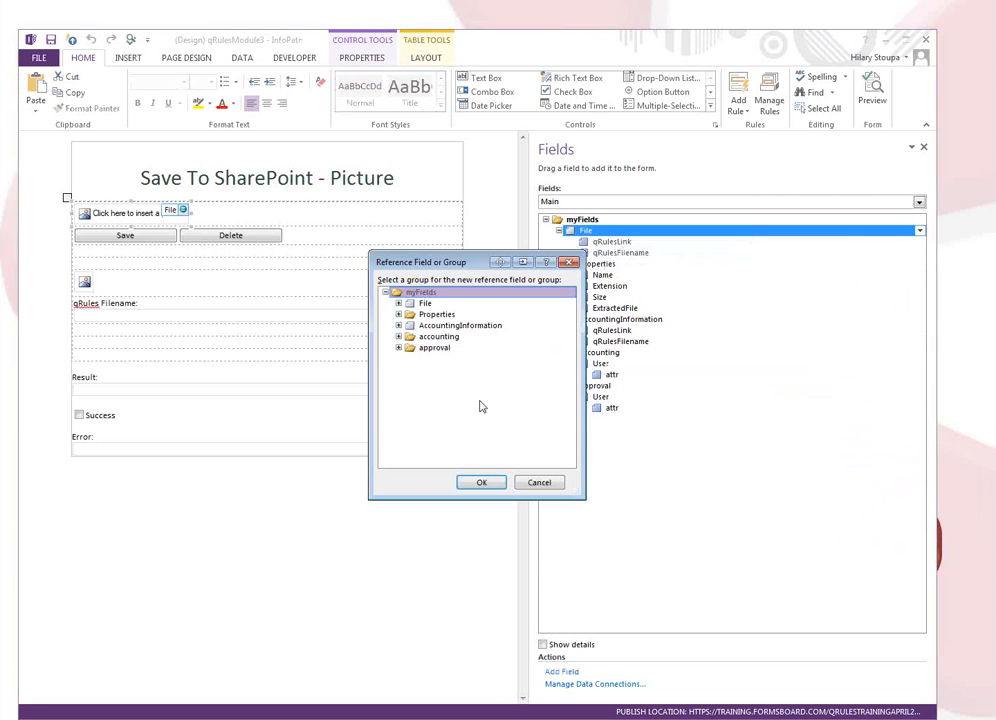
click(440, 336)
click(478, 482)
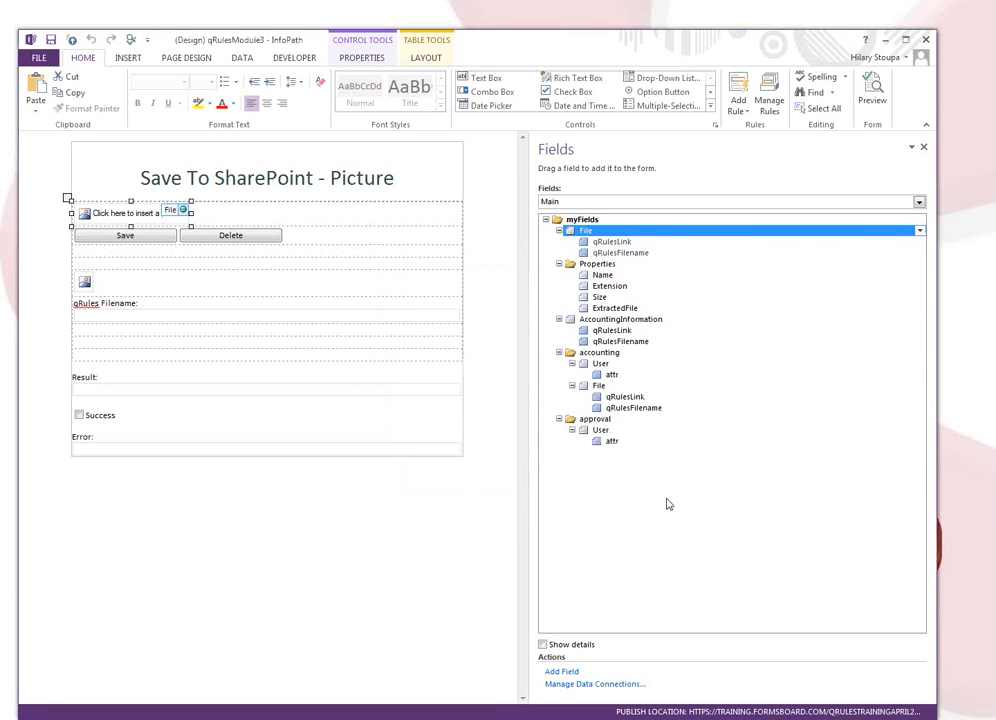
Compare the accounting group's User and File fields, and collapse the expanded fields and the Properties group in the field tree
click(572, 385)
click(572, 364)
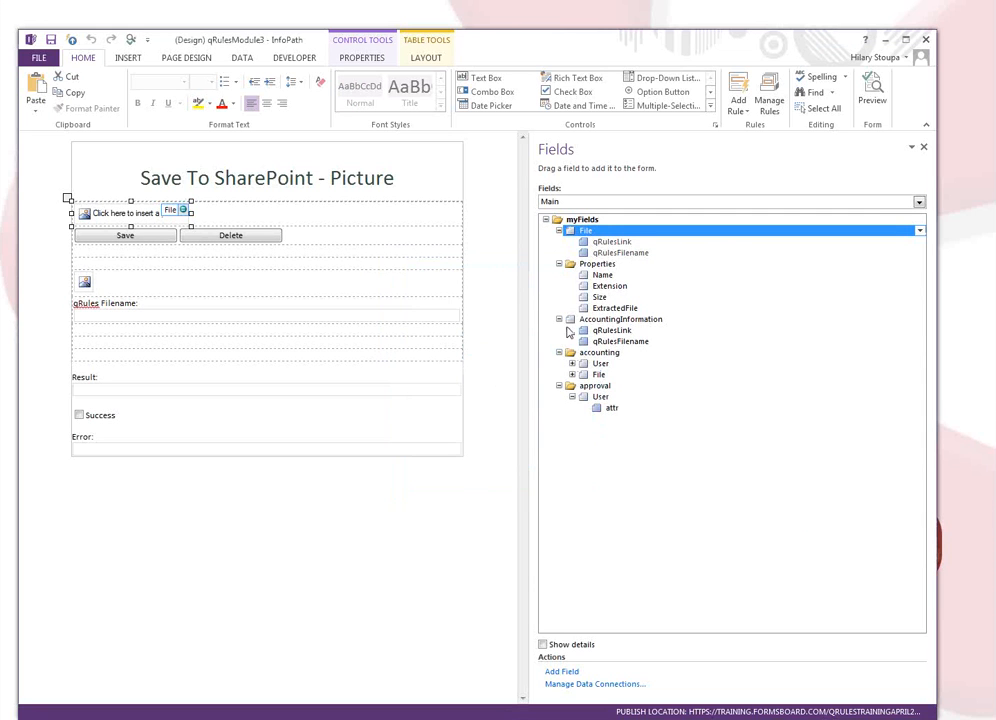
click(572, 397)
click(579, 353)
click(597, 364)
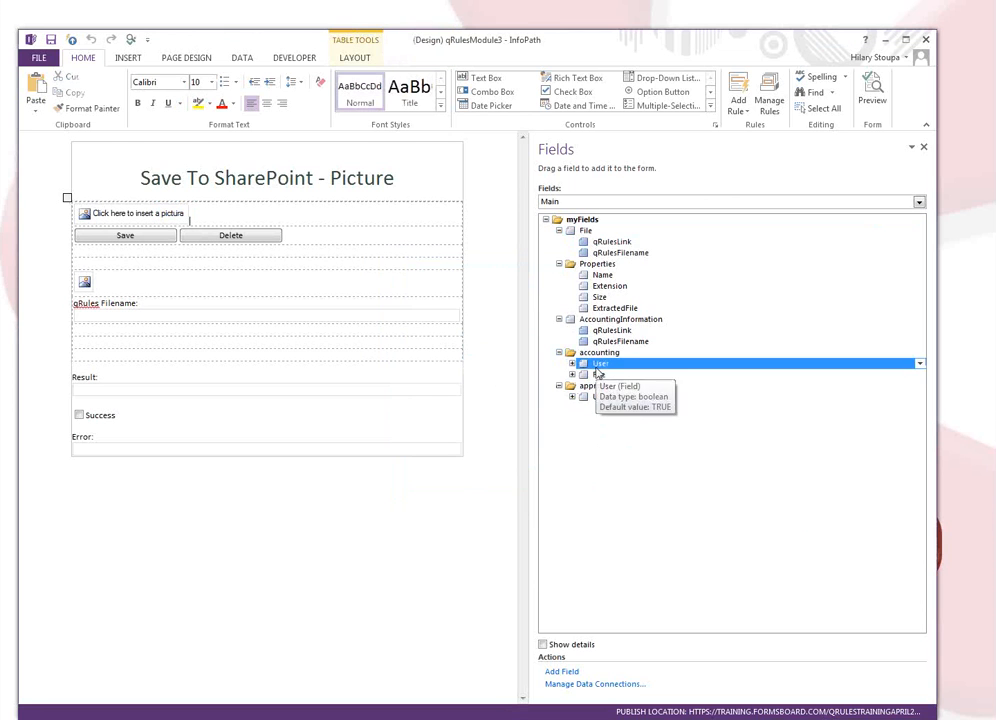
click(594, 374)
click(599, 352)
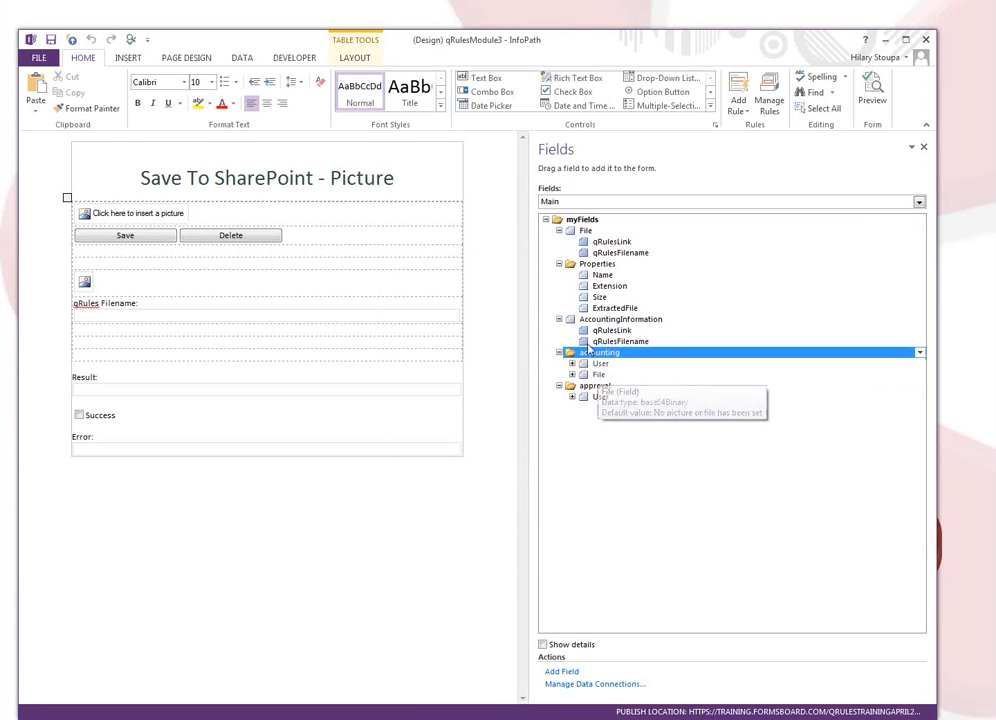
click(559, 319)
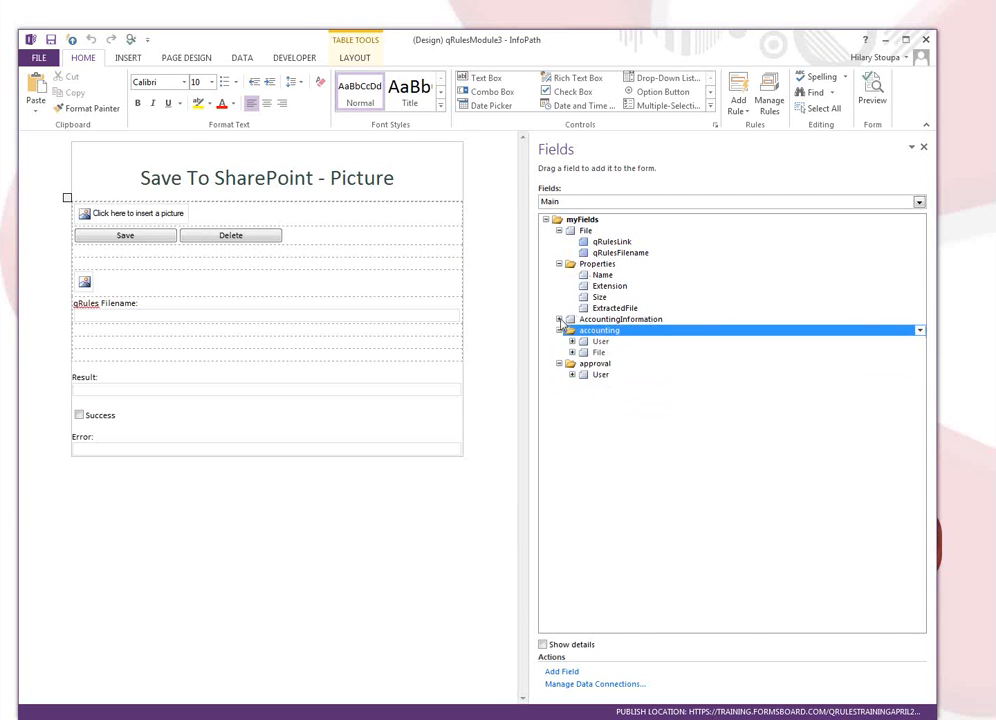
click(559, 263)
click(559, 230)
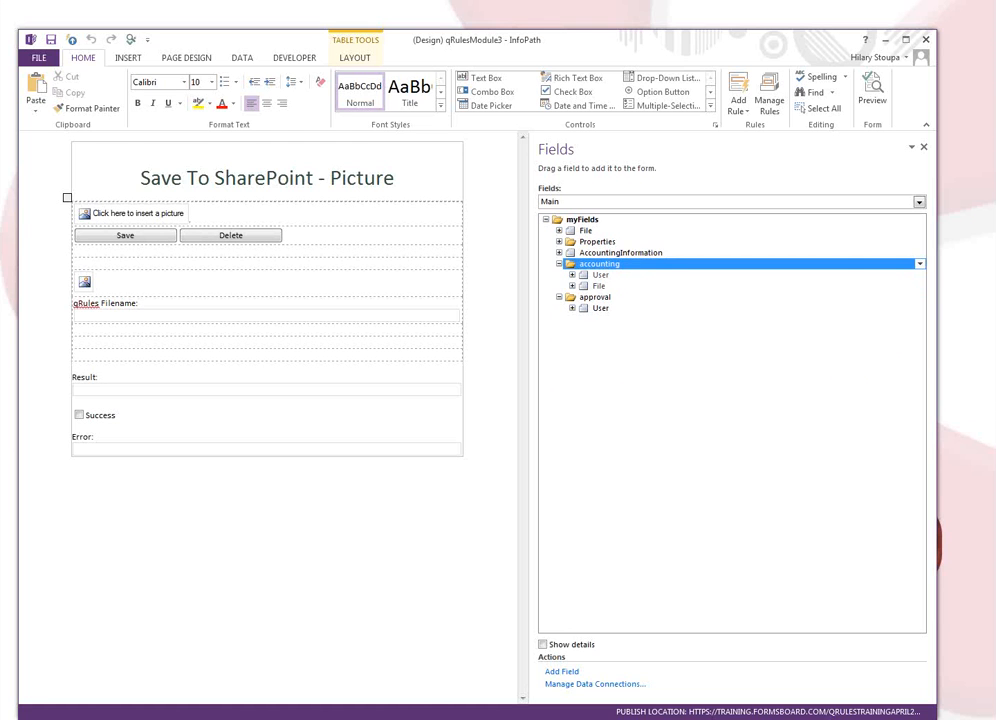
Narrow the form window and the Fields pane, and display the rules of the Delete button
click(233, 239)
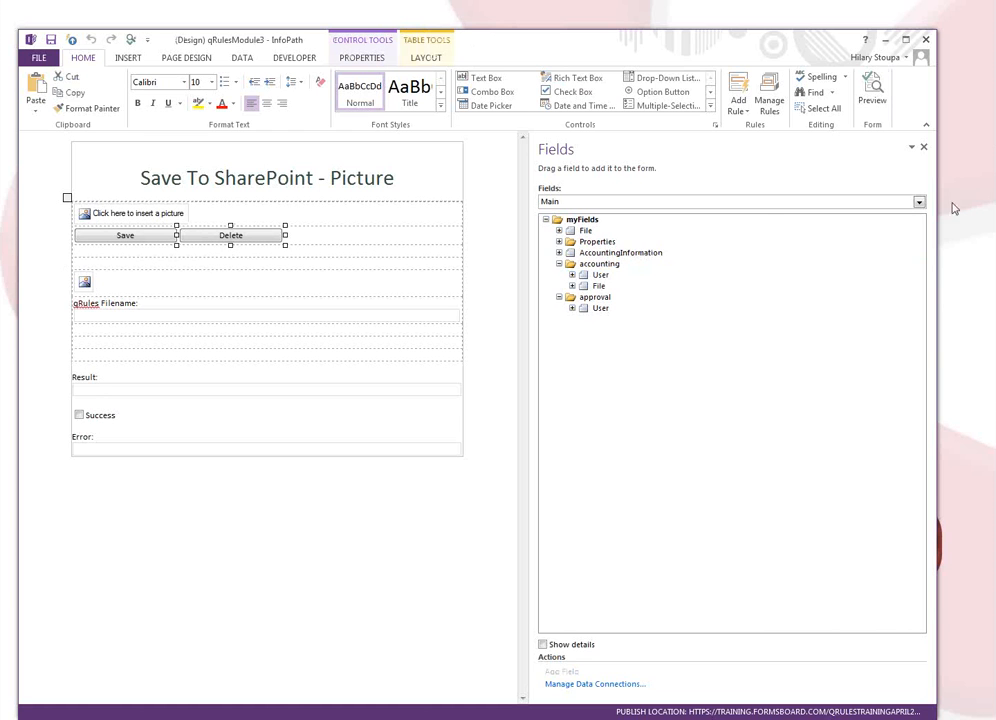
drag(938, 178, 817, 198)
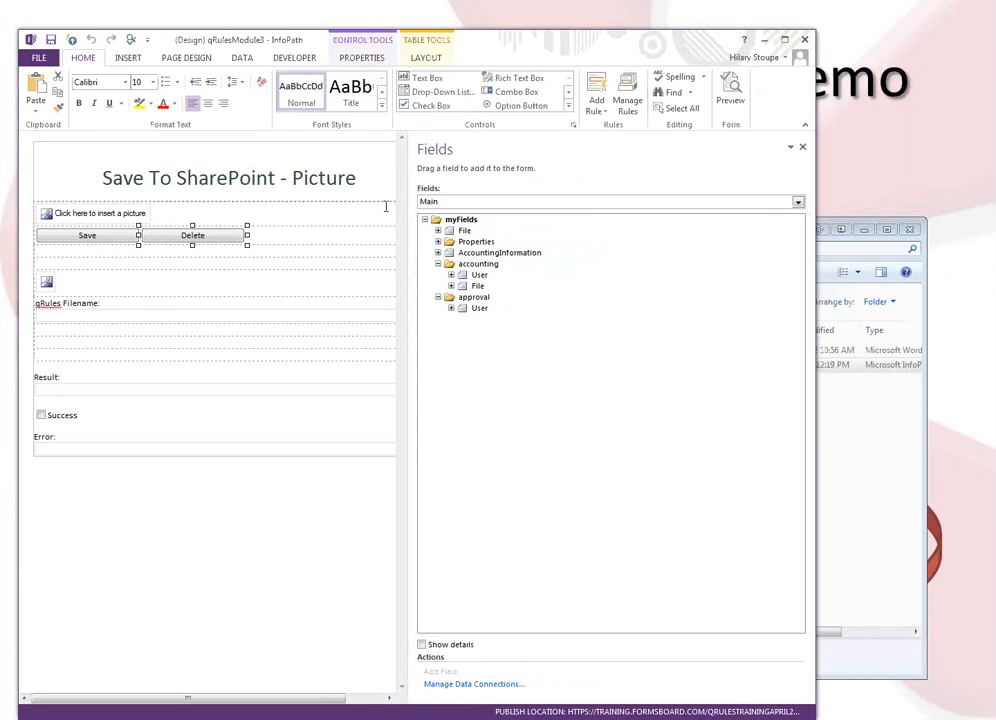
drag(408, 200, 605, 201)
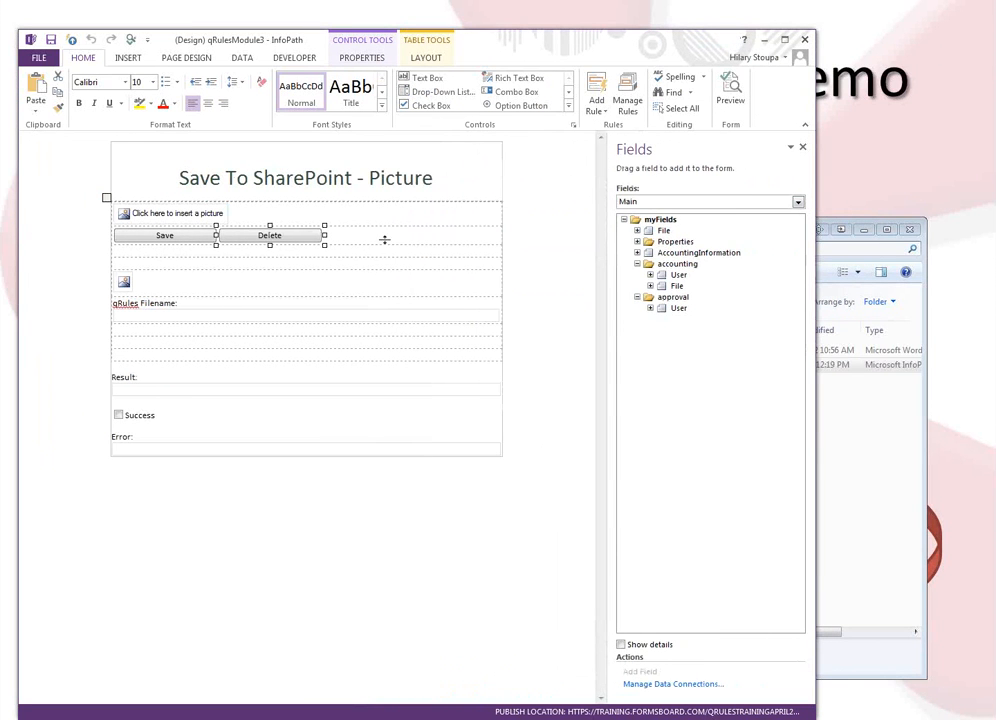
click(626, 95)
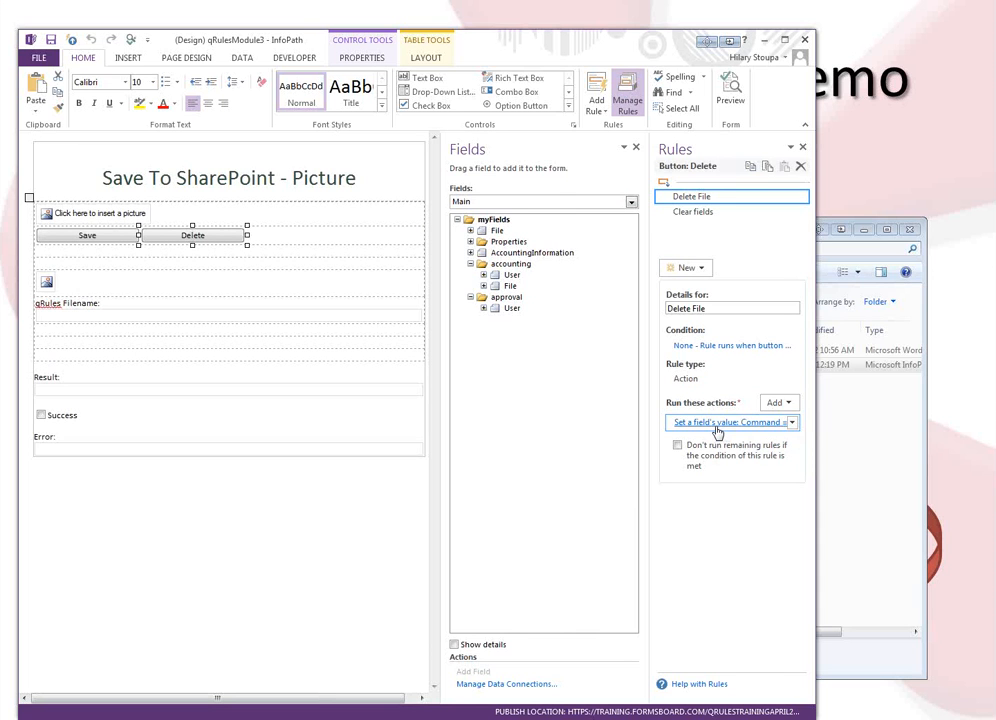
Review the File field's Hide rule and the Delete button's Delete File and Clear fields rules
click(497, 287)
click(495, 231)
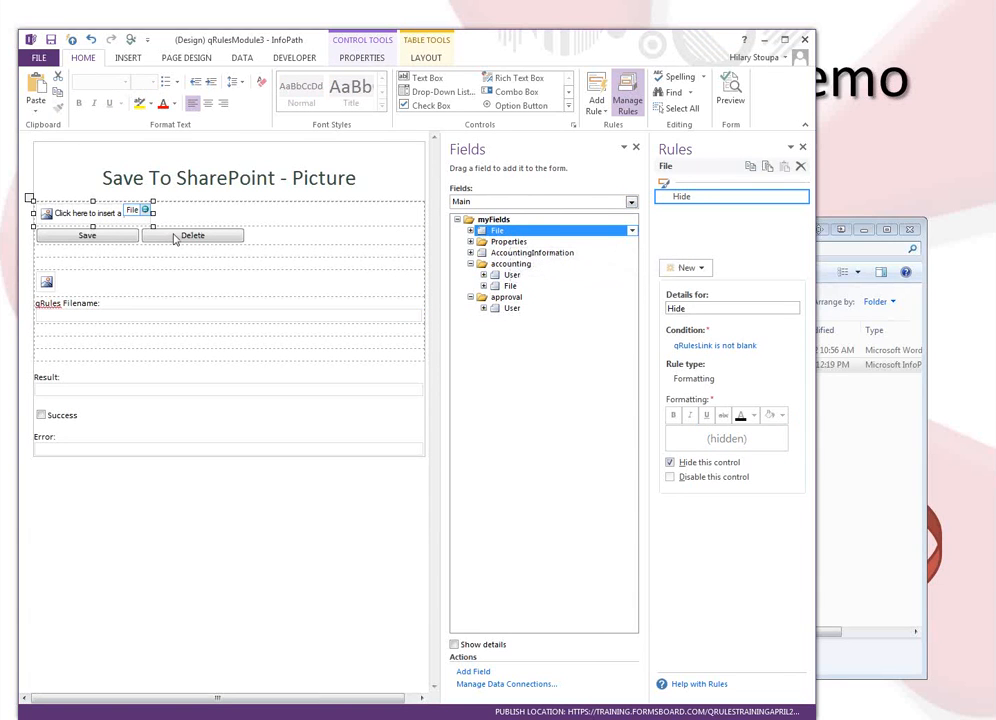
click(175, 237)
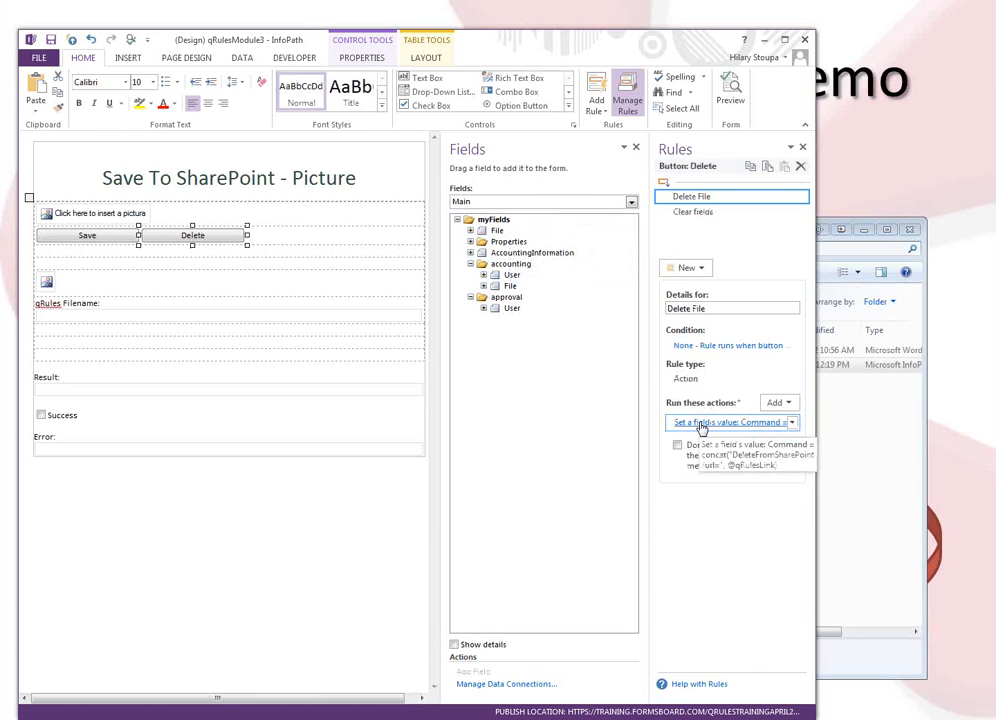
click(695, 212)
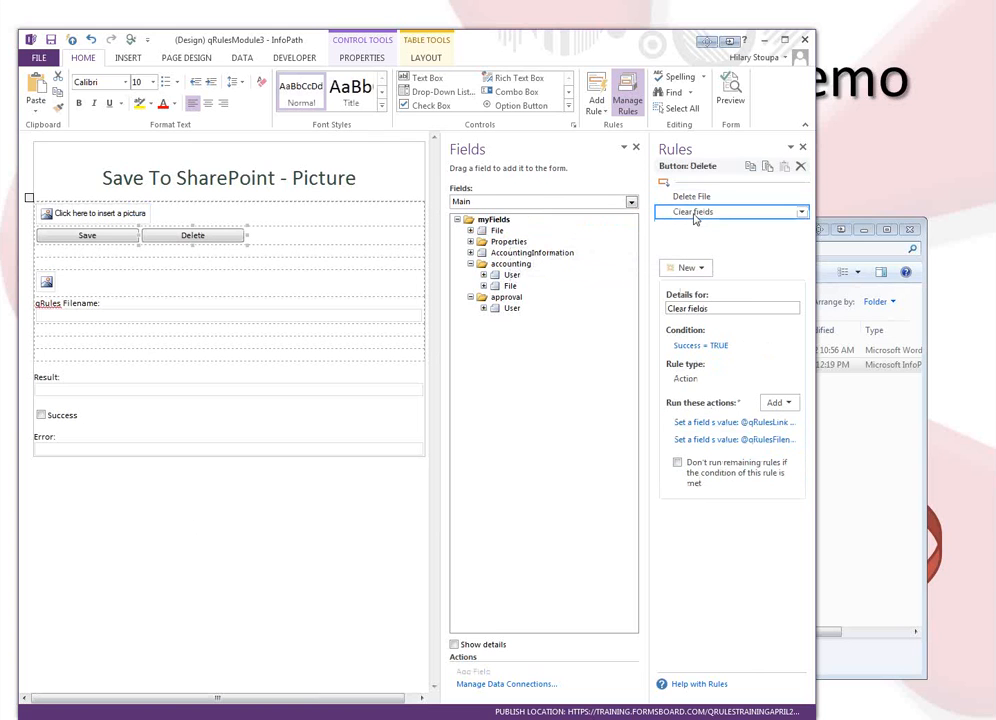
click(688, 198)
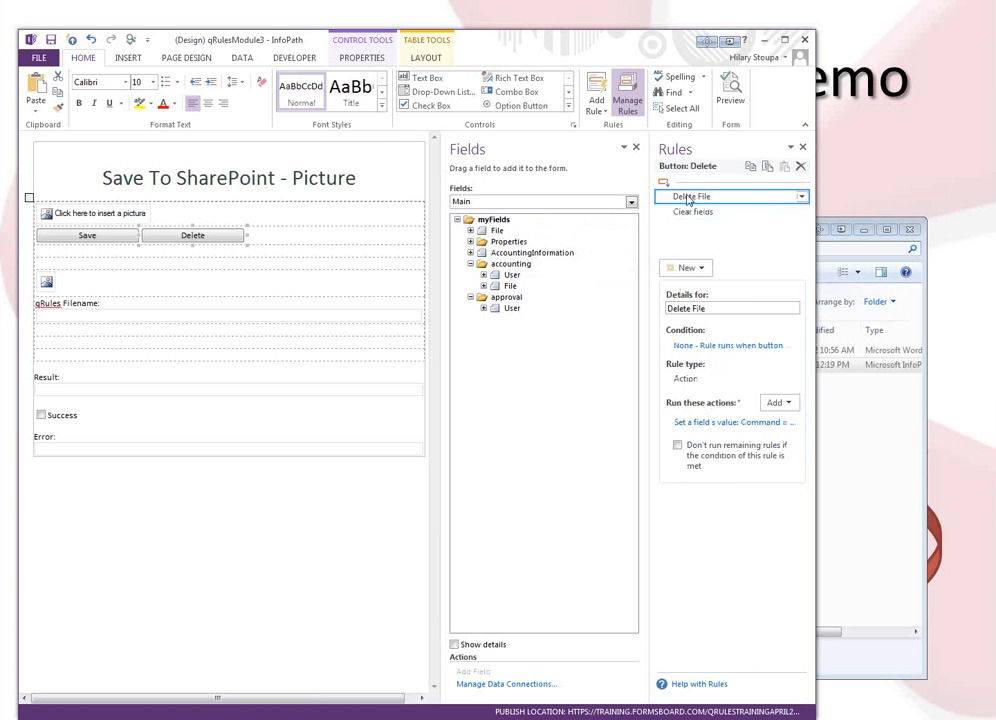
Inspect the Delete File rule's action that sets the Command field, and leave it without changes
click(680, 423)
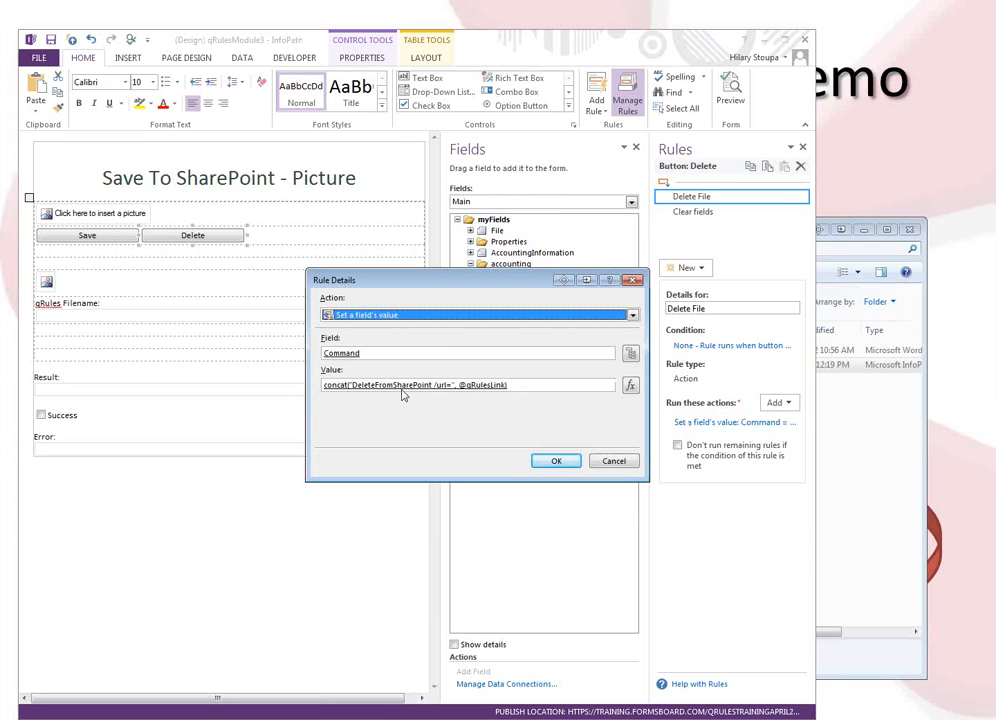
drag(534, 284, 321, 384)
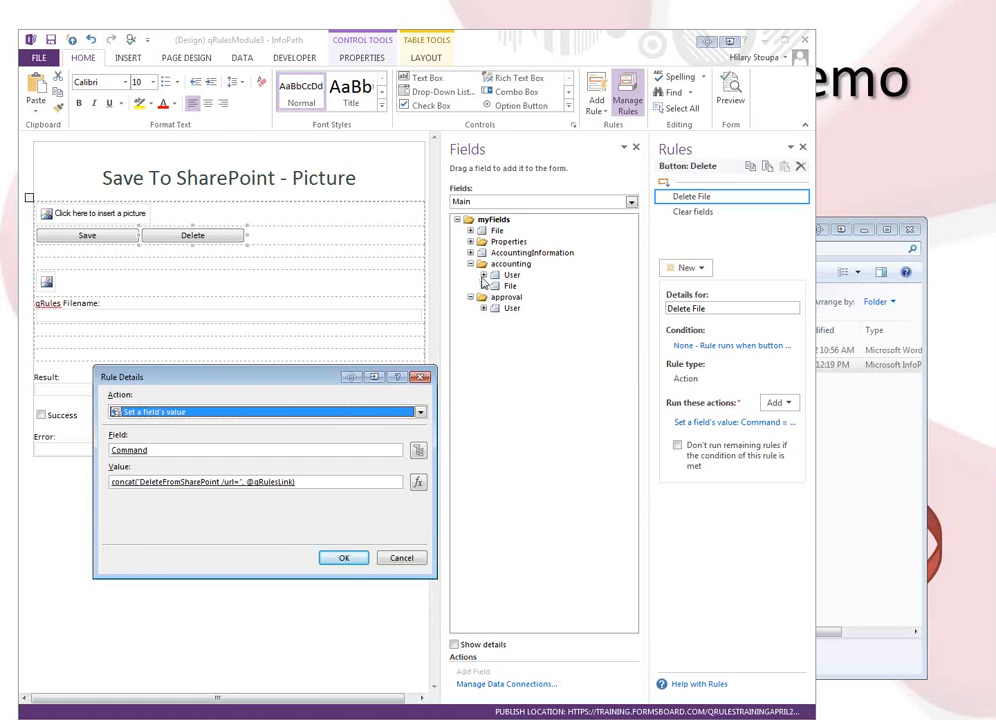
click(395, 558)
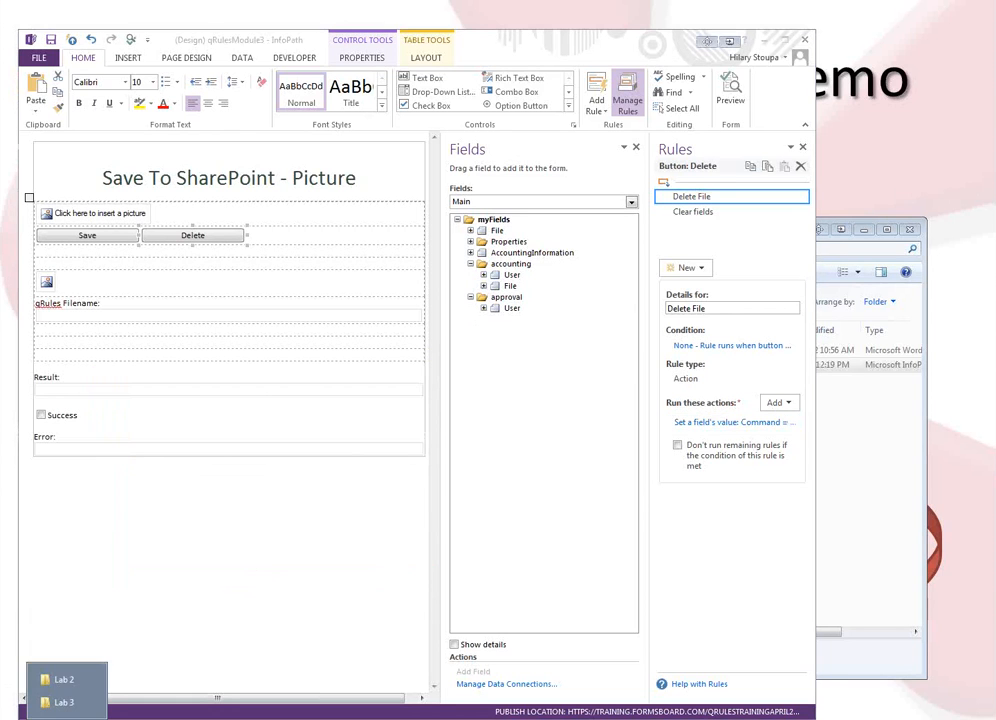
Open qRulesModule5.xsn from the Lab 5 folder in design mode
click(64, 702)
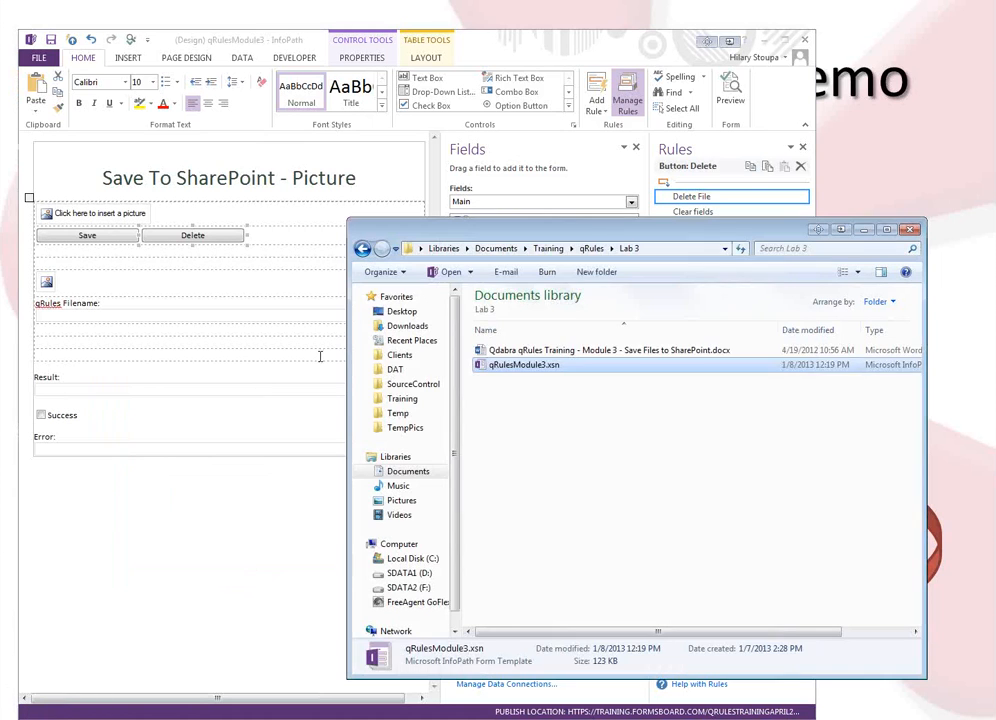
click(593, 248)
double_click(497, 410)
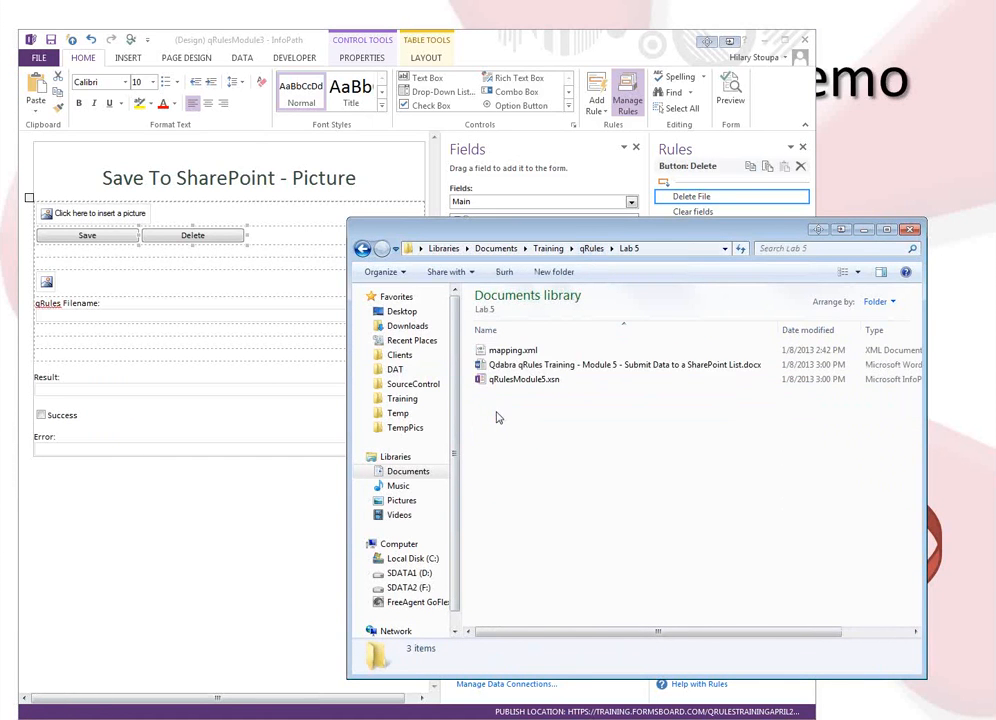
click(525, 380)
right_click(527, 381)
click(546, 398)
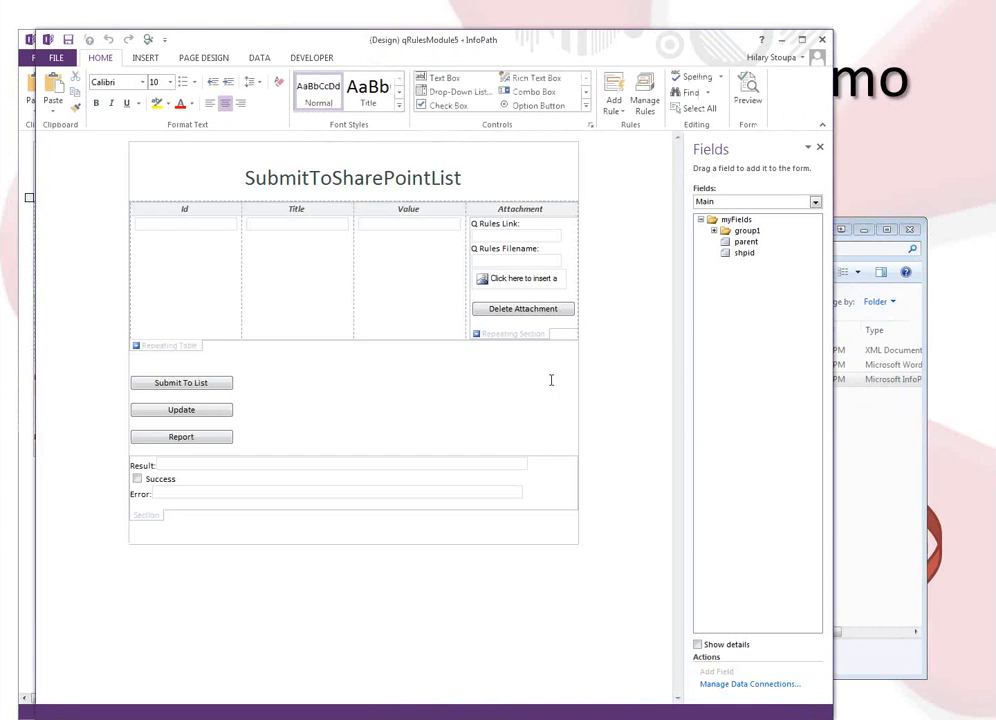
Inspect the data connection query action in the Delete Attachment button's Delete rule
click(518, 313)
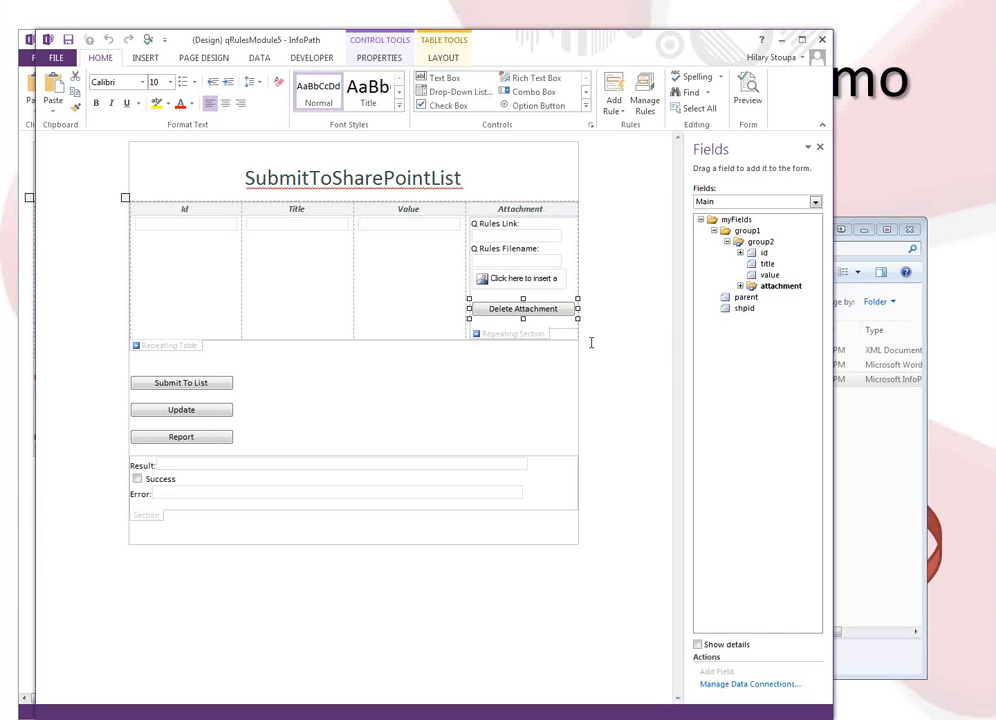
click(642, 106)
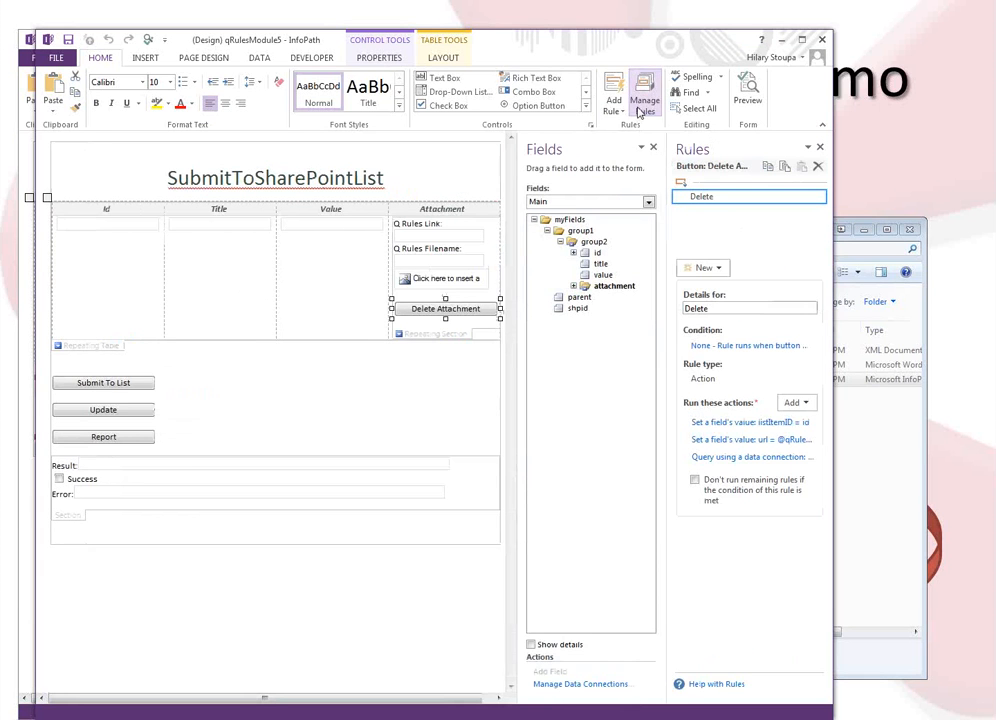
click(732, 458)
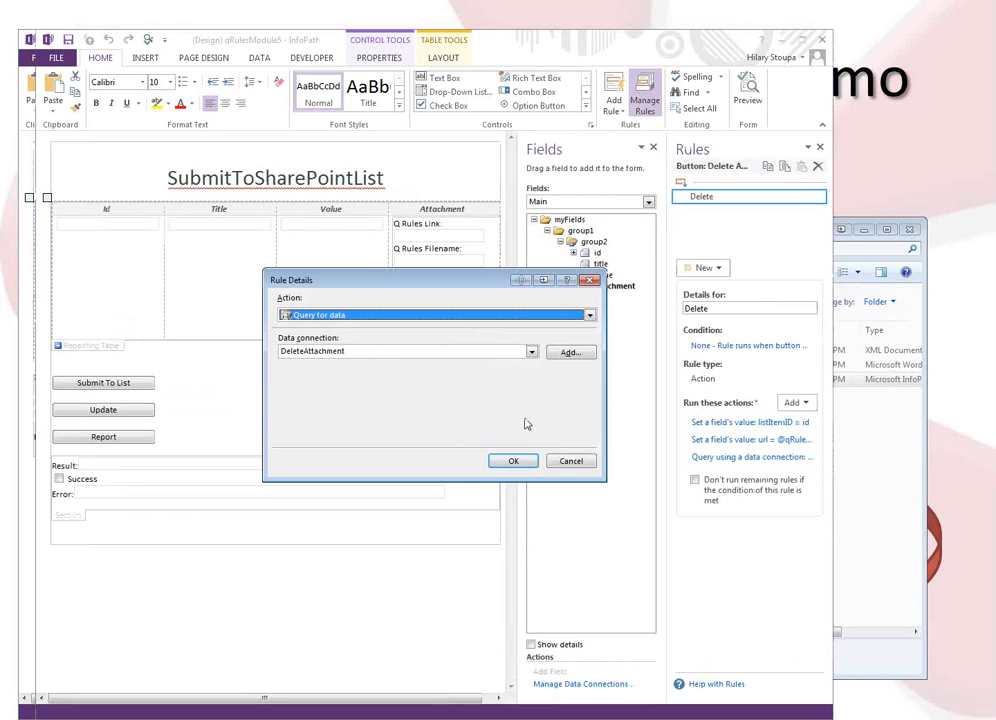
click(571, 462)
Review the data connections of the qRulesModule5 form and close that form
click(594, 685)
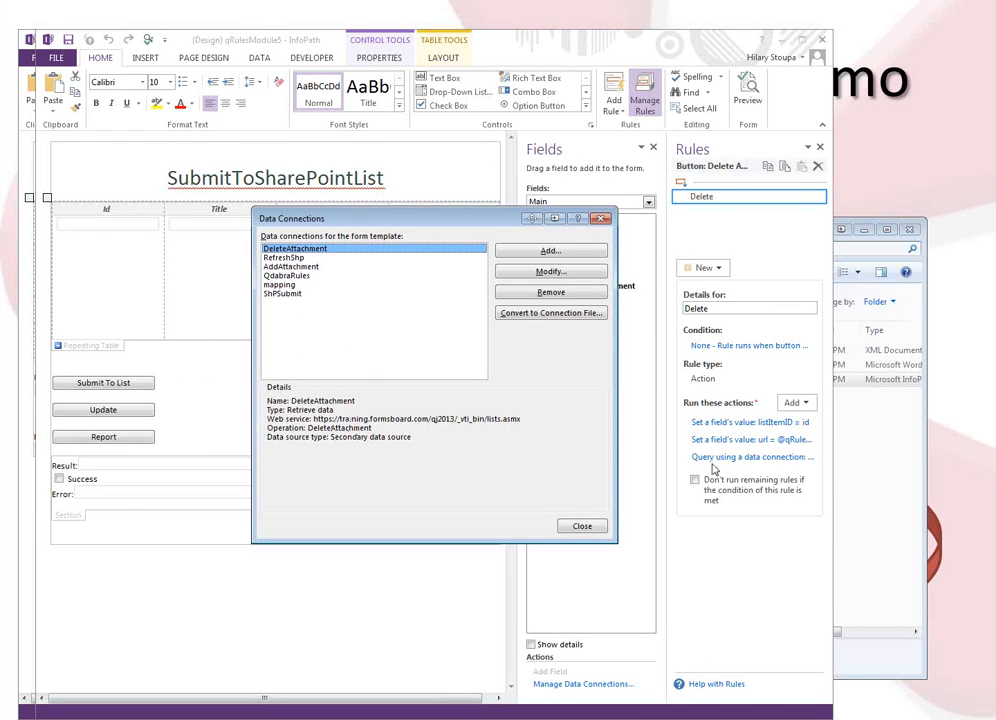
click(582, 526)
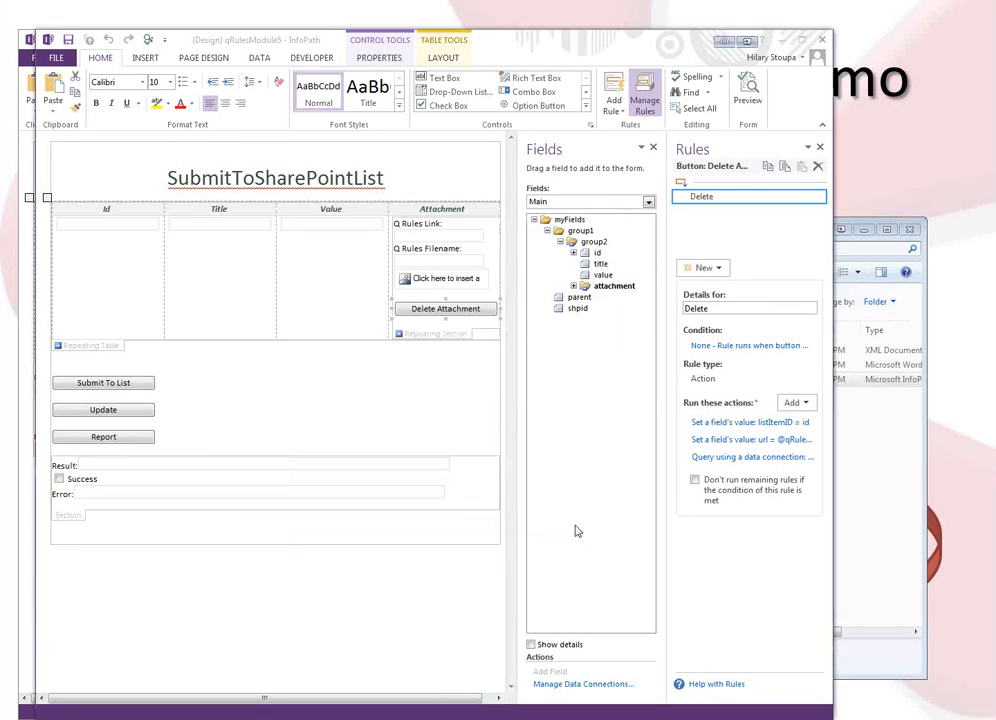
click(821, 41)
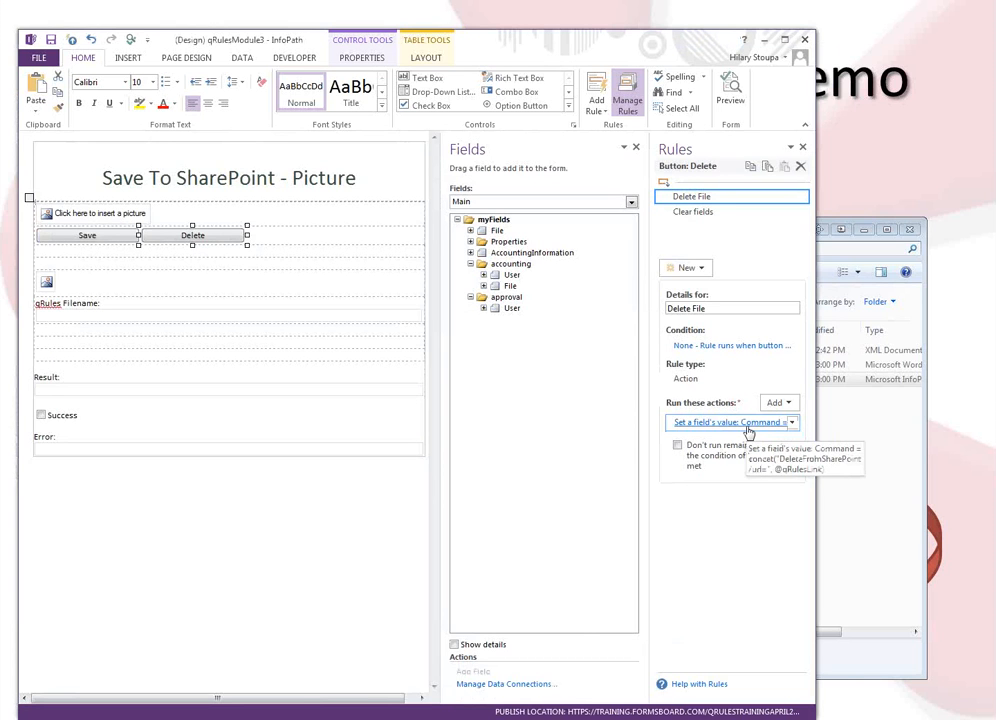
Review the Hide formatting rule on the form's File picture control
click(268, 236)
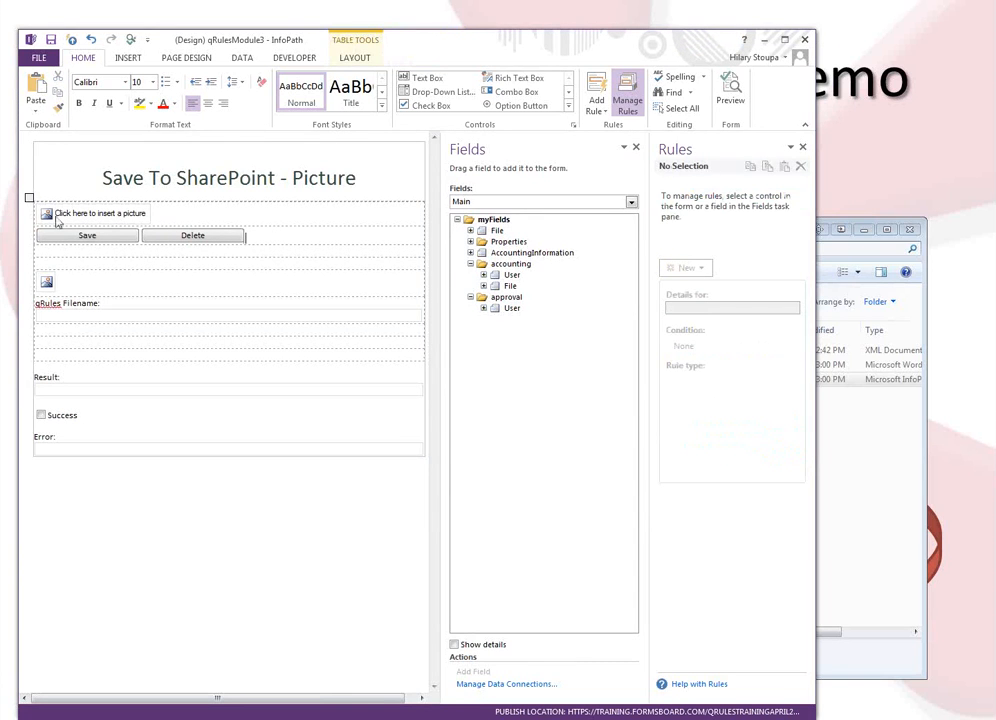
click(60, 216)
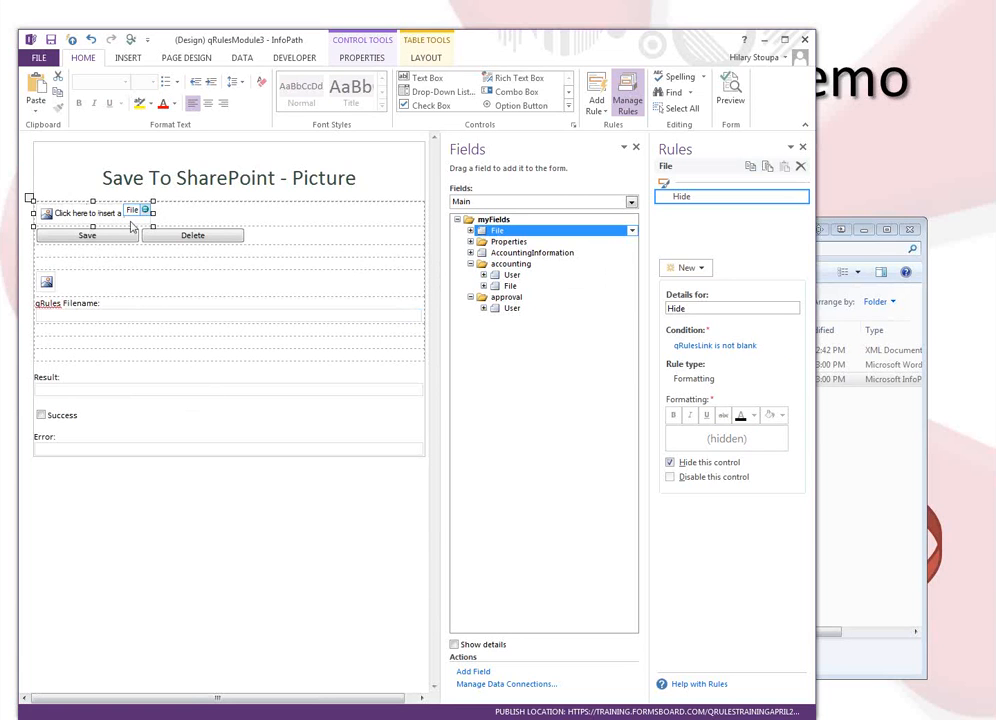
Style the Delete button with a red label, no borders and no shading color
click(200, 235)
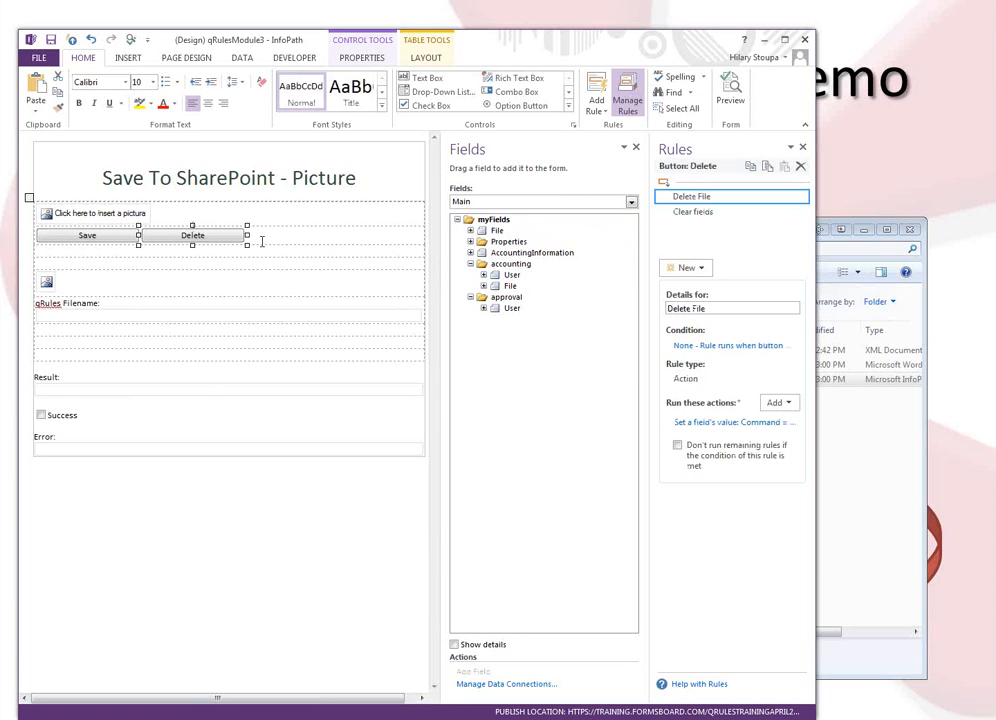
click(163, 102)
right_click(174, 238)
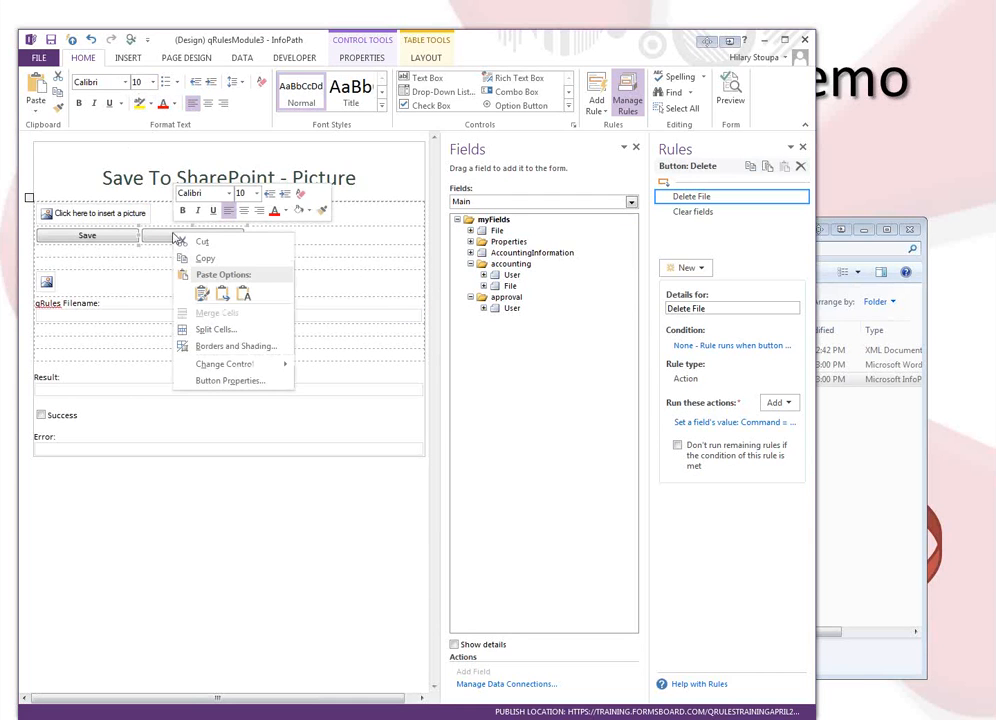
click(236, 346)
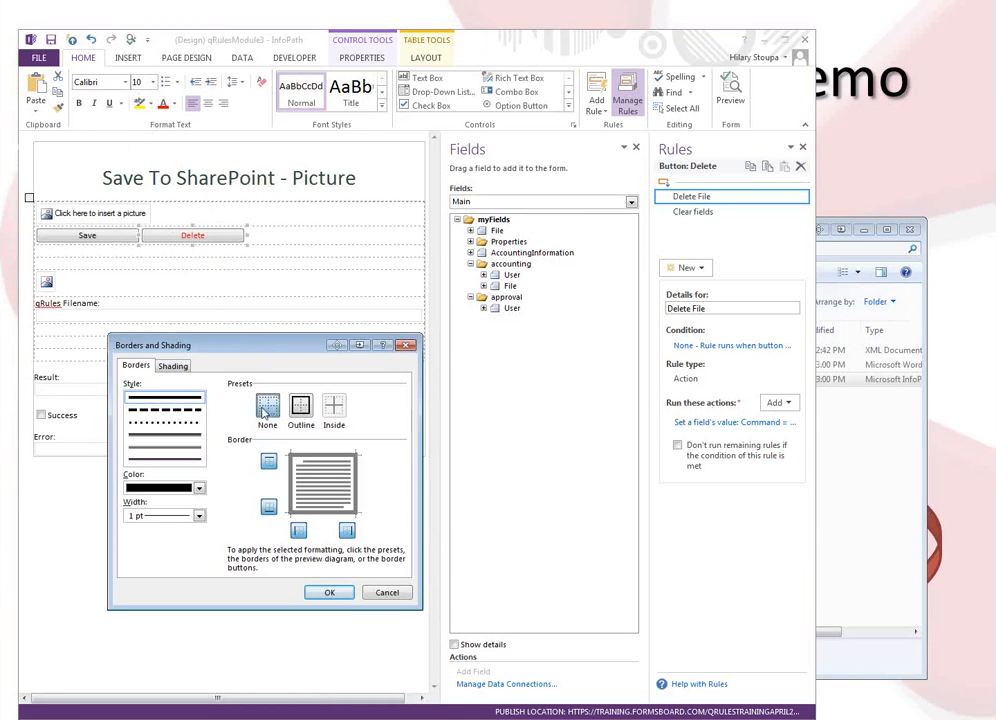
click(166, 367)
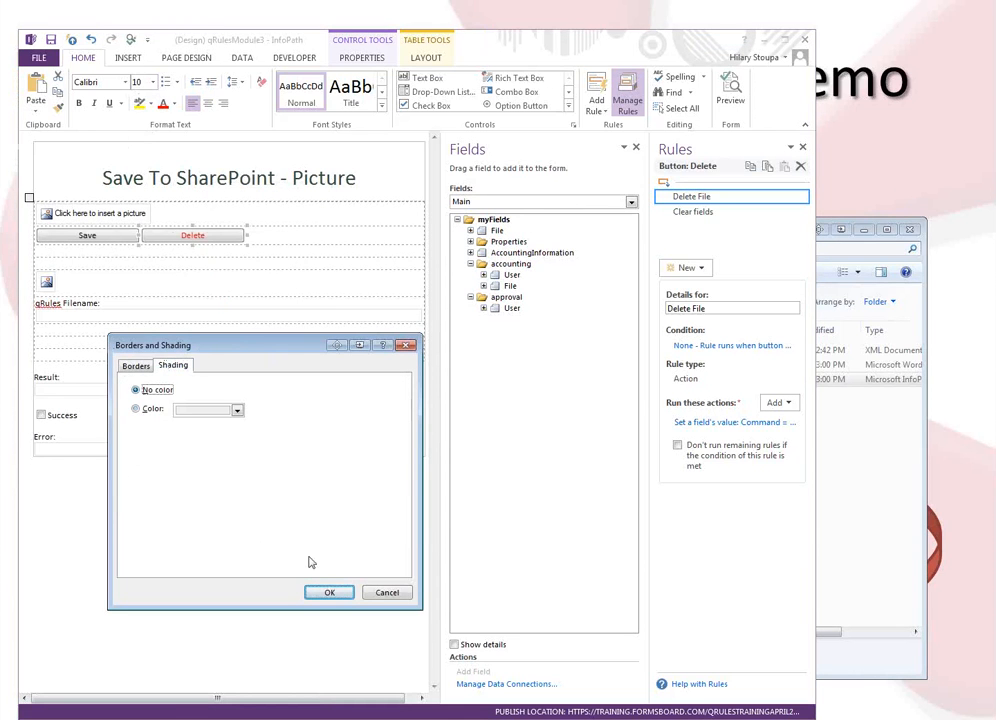
click(313, 593)
Change the Delete button's label to X and narrow the button to fit closely around it
right_click(214, 239)
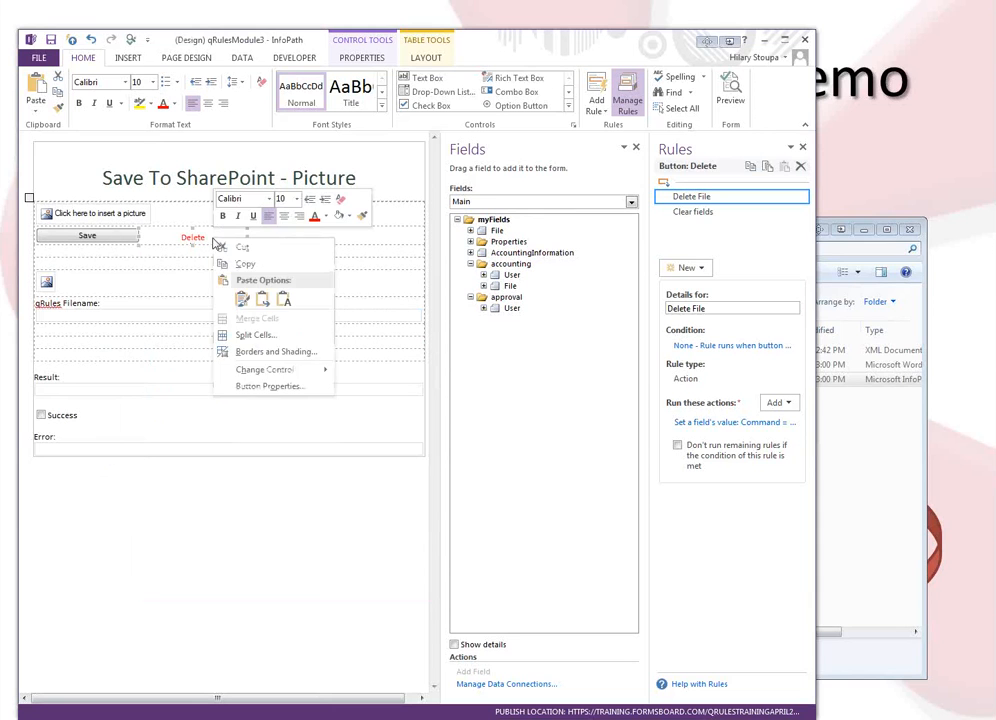
click(262, 385)
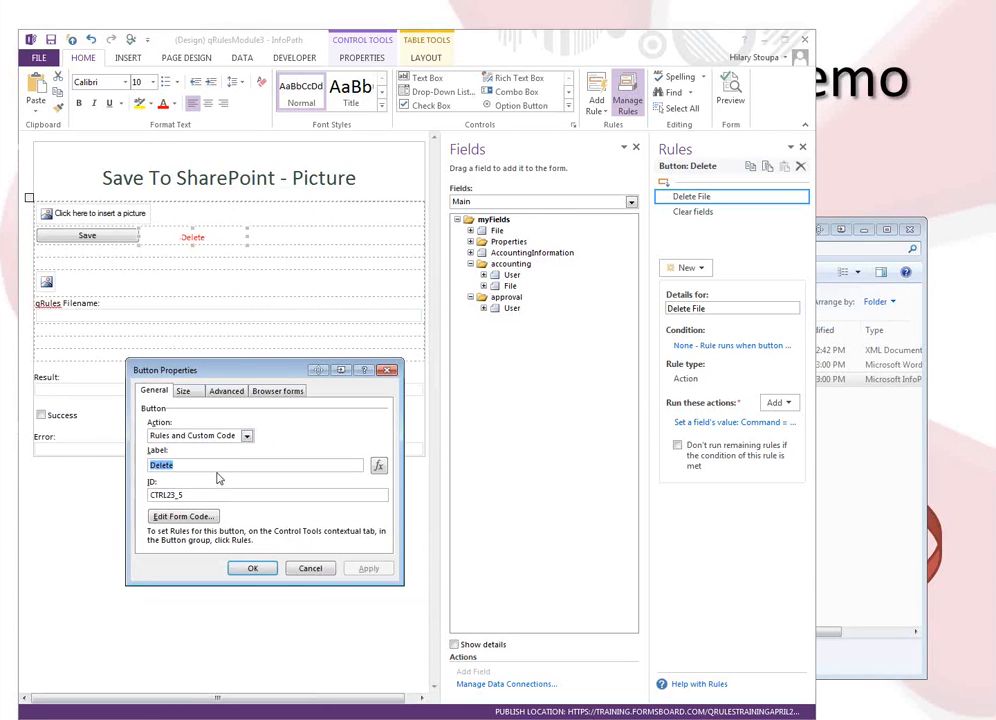
text(x)
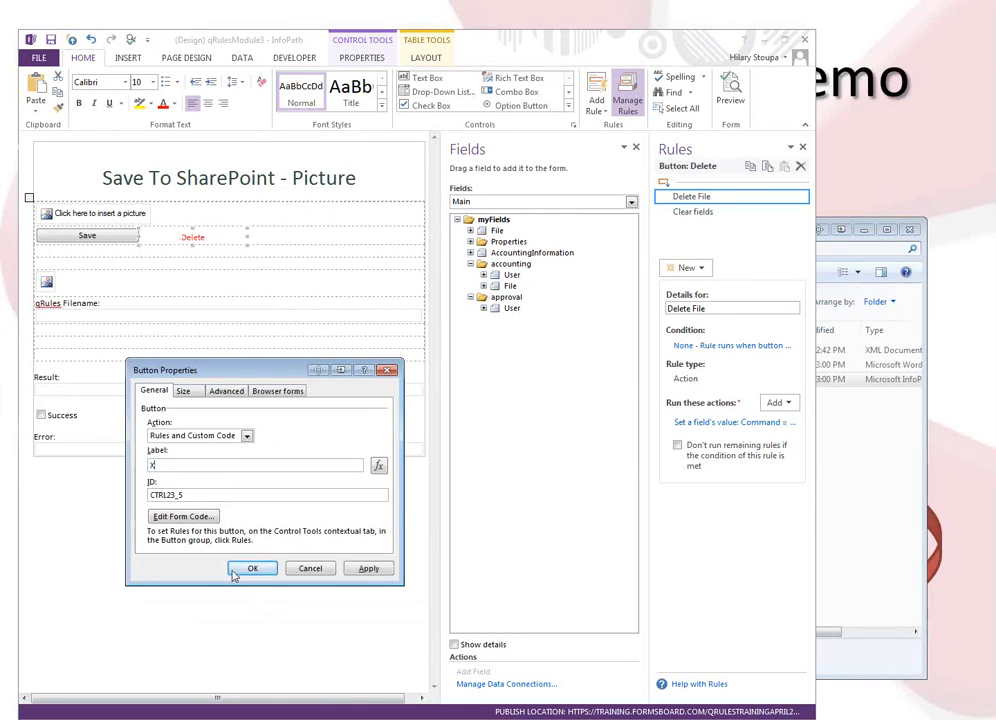
click(234, 571)
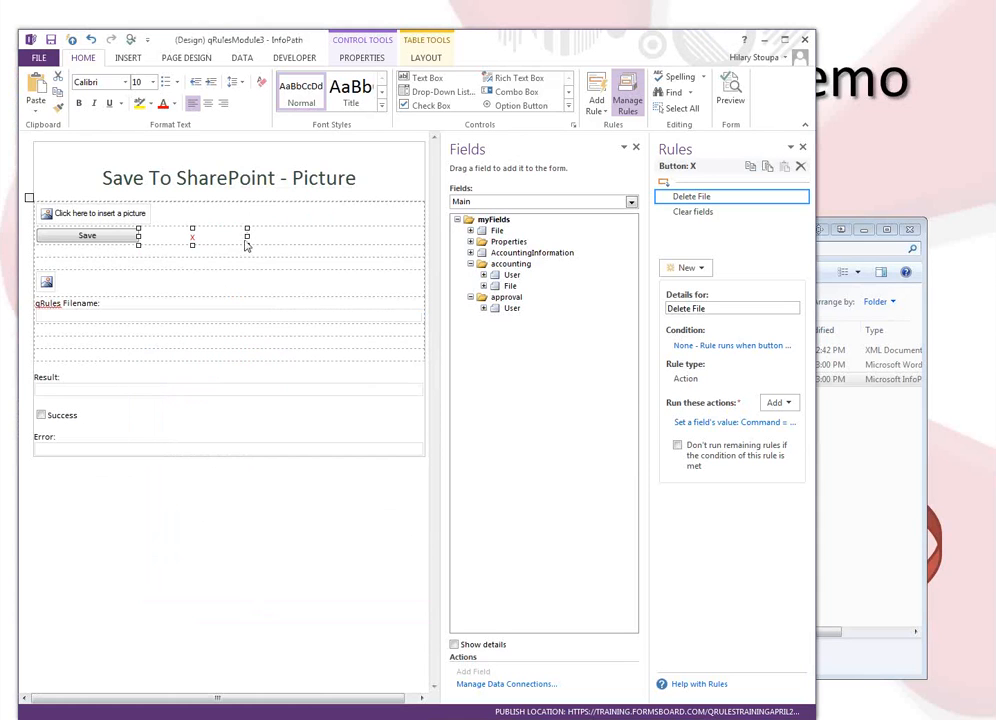
drag(247, 240, 175, 240)
click(159, 239)
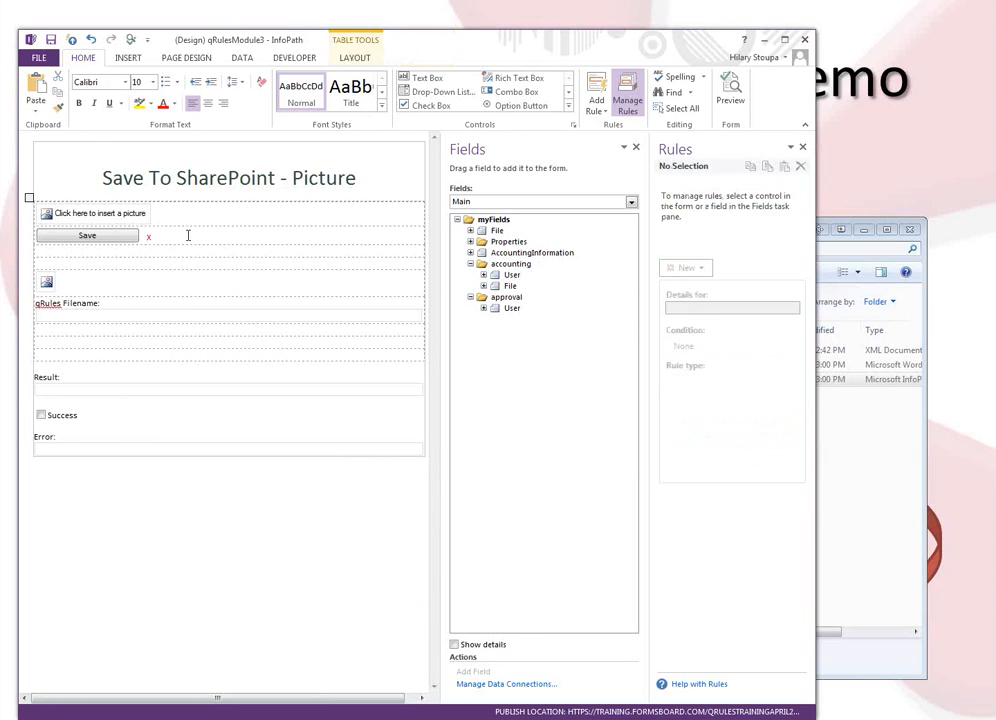
Inspect the X button's Delete File action that sets the Command value, and its Clear fields rule
click(149, 238)
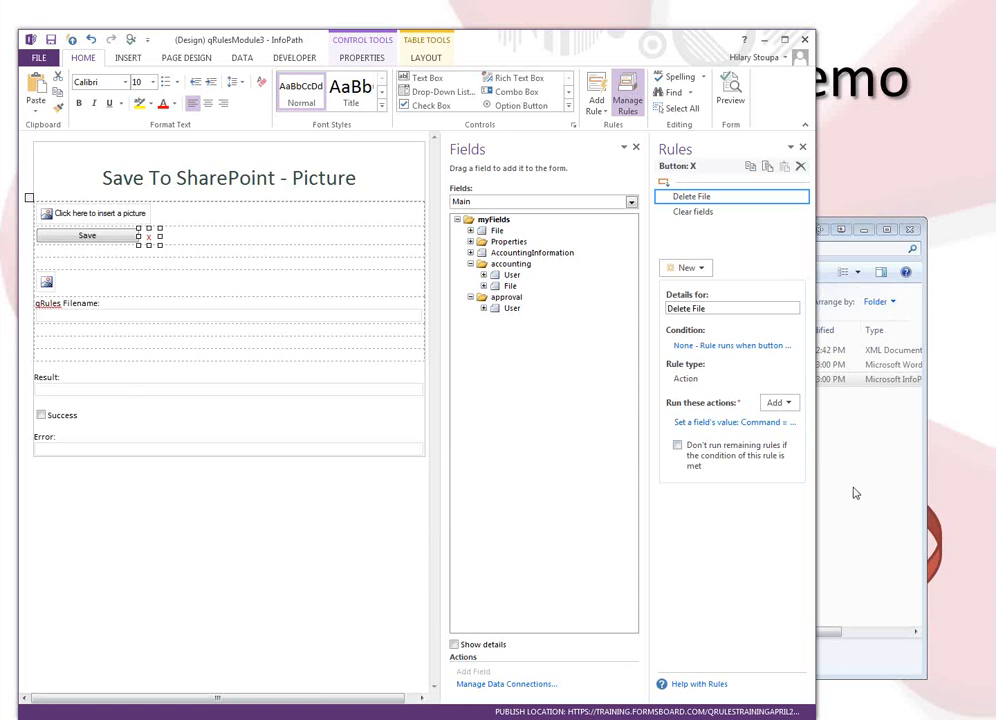
click(752, 420)
click(750, 425)
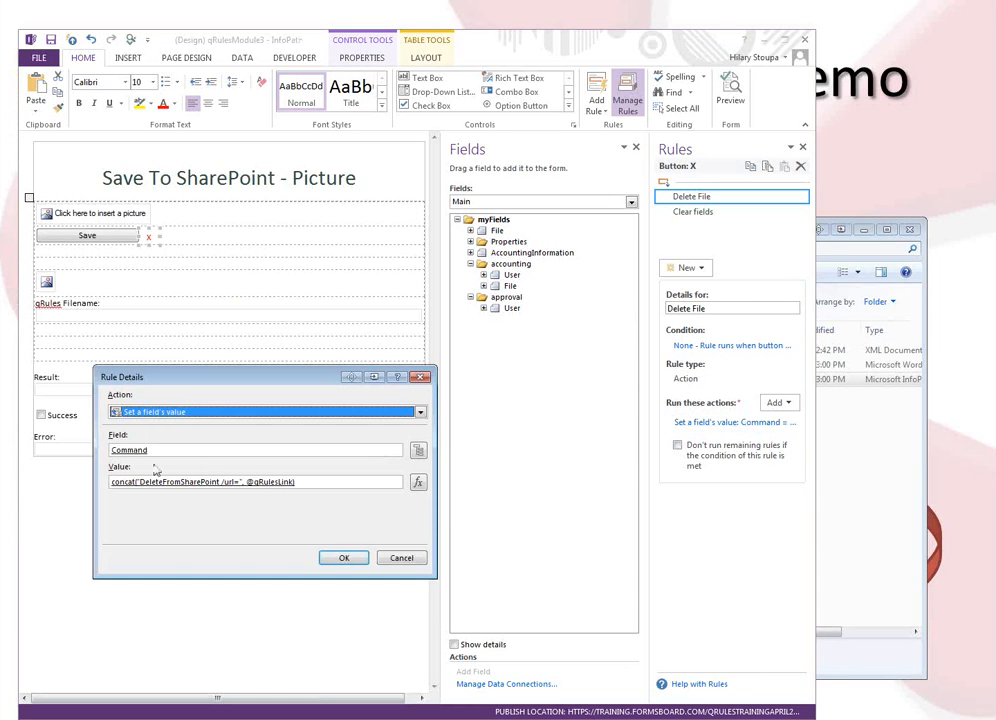
click(343, 558)
click(690, 211)
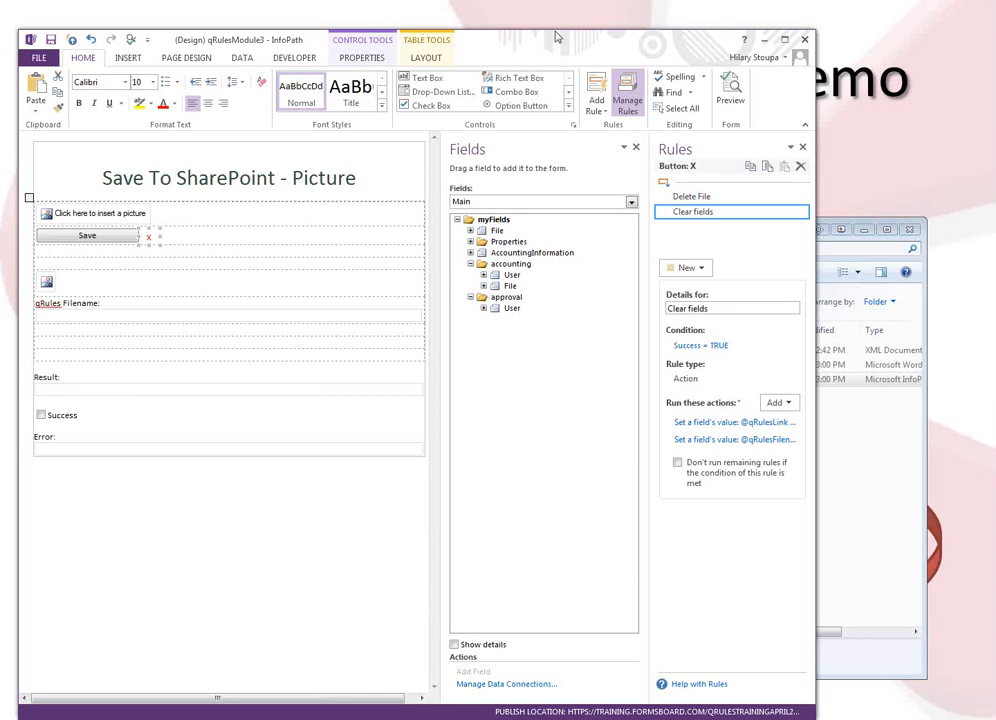
Close the qRulesModule3 form without saving its changes
drag(553, 37, 583, 42)
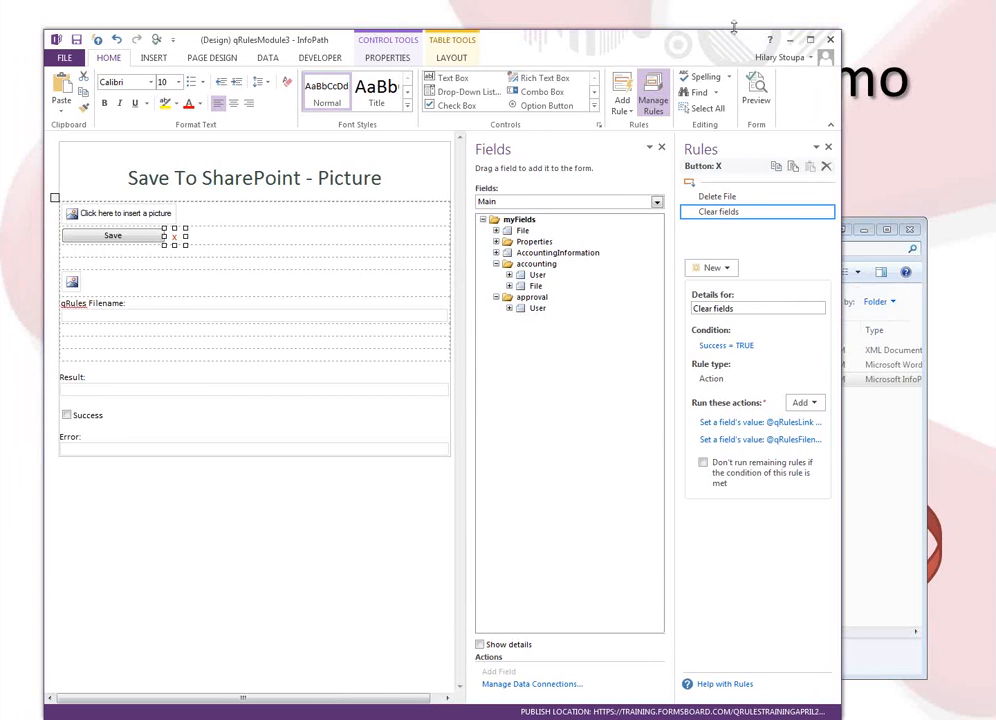
click(830, 39)
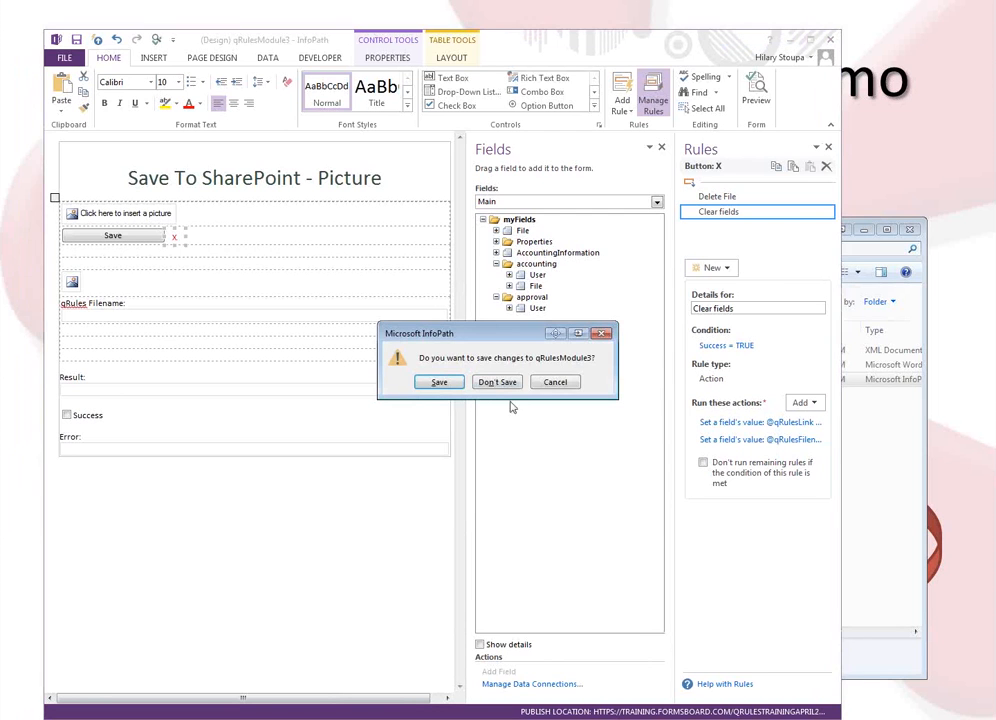
click(500, 381)
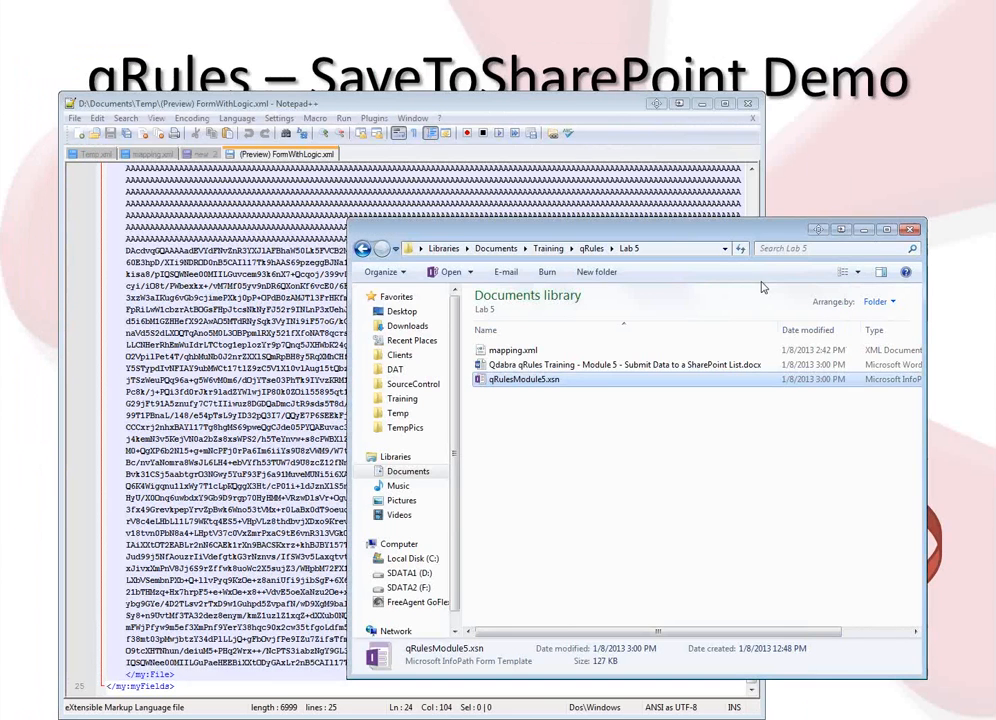
Close the Lab 5 folder and Notepad++ without saving "new 2", and advance the presentation to the Save To SharePoint Lab slide
click(910, 230)
click(747, 104)
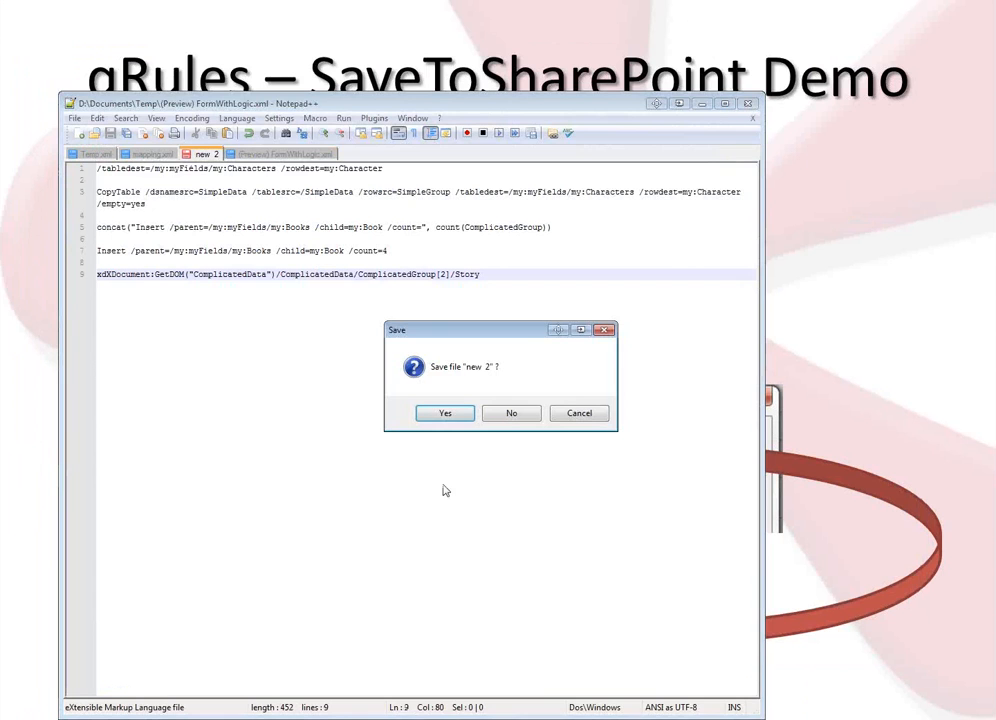
click(510, 415)
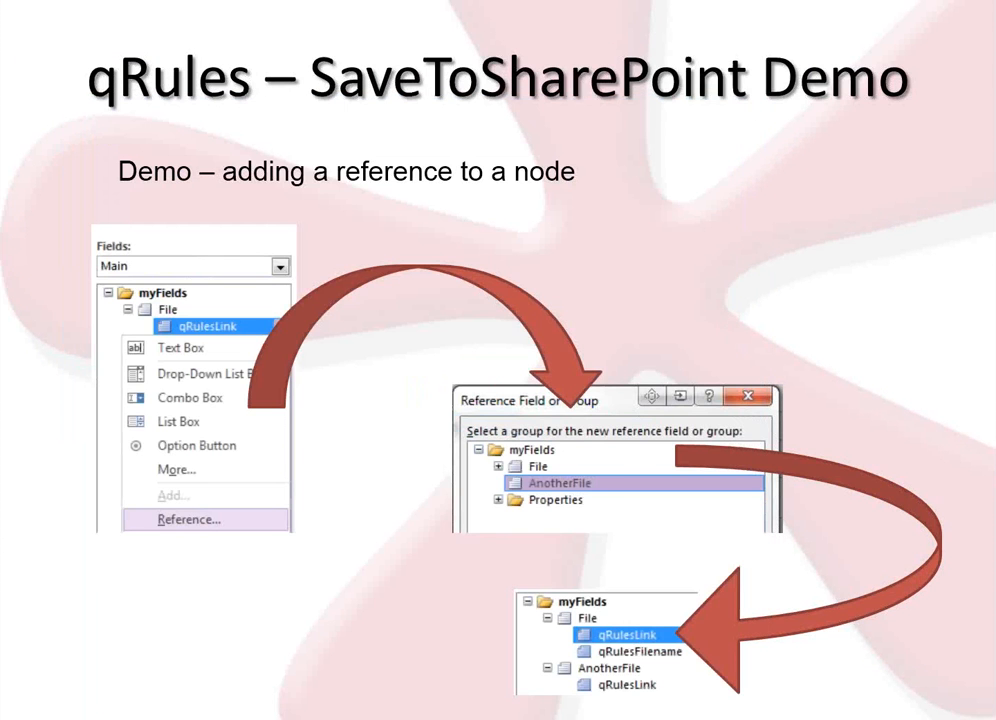
key(Right)
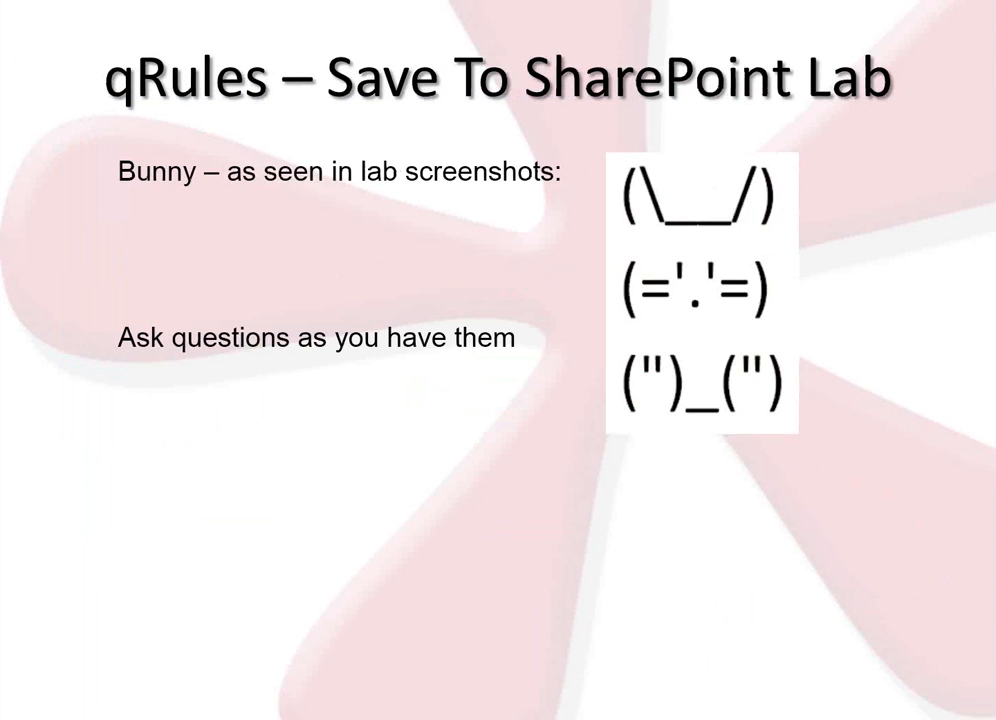